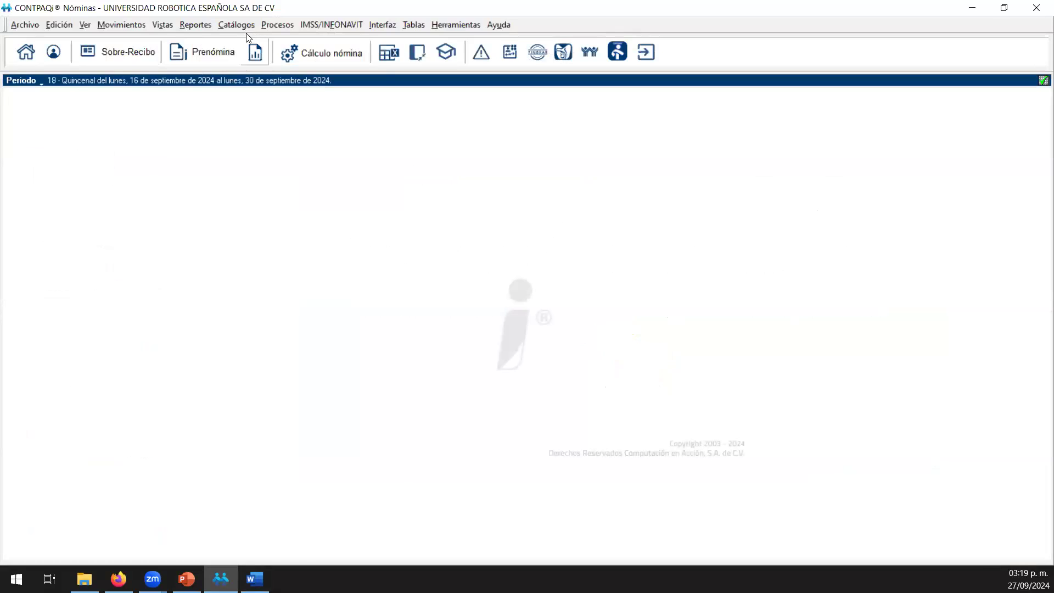
# Open the formula catalog and select the Sueldos y Salarios category in the General group.
pyautogui.click(236, 25)
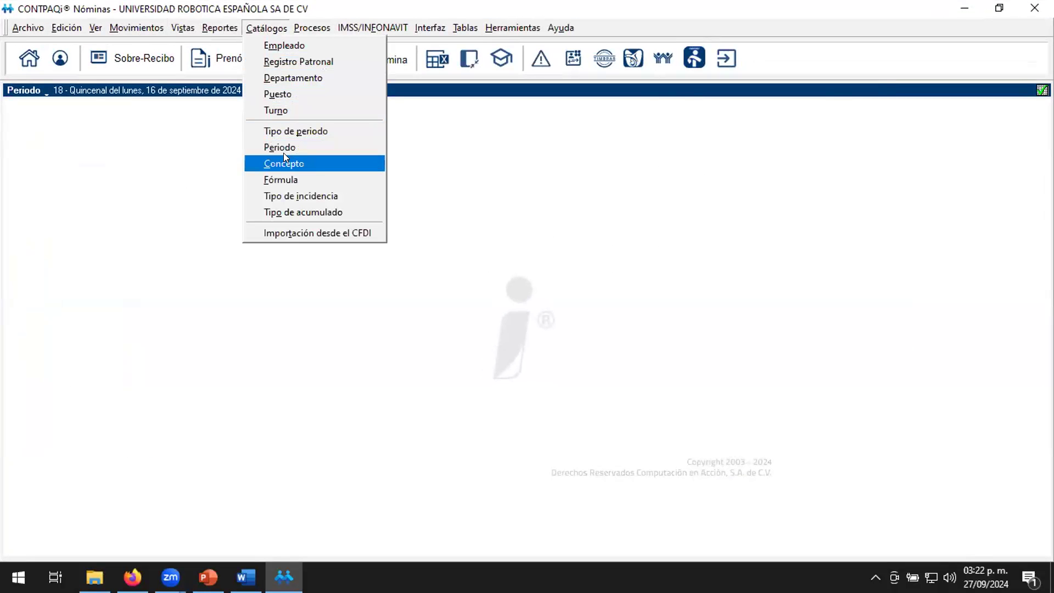
pyautogui.click(309, 180)
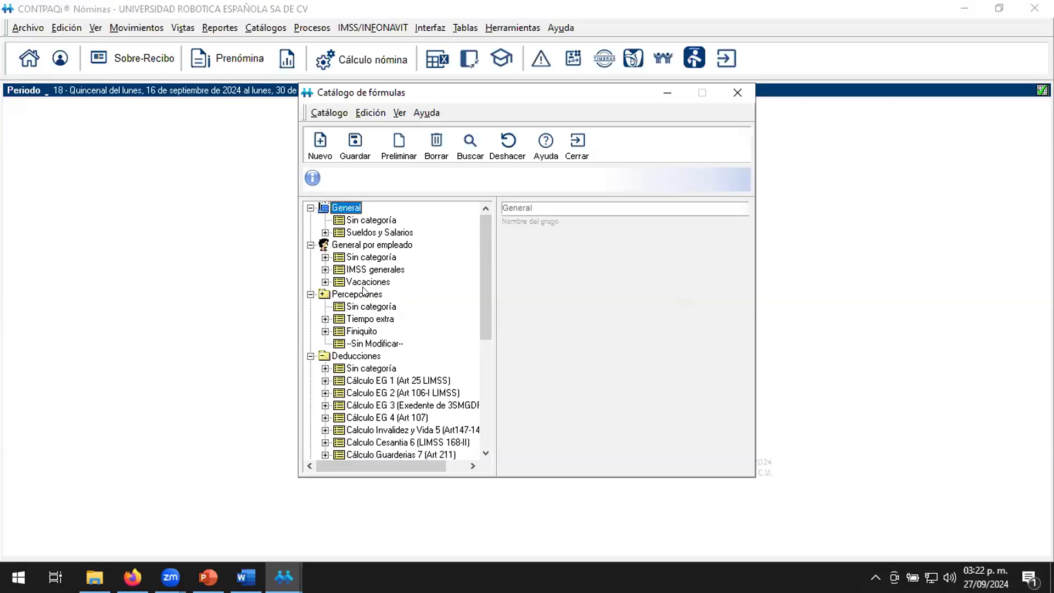
pyautogui.click(364, 222)
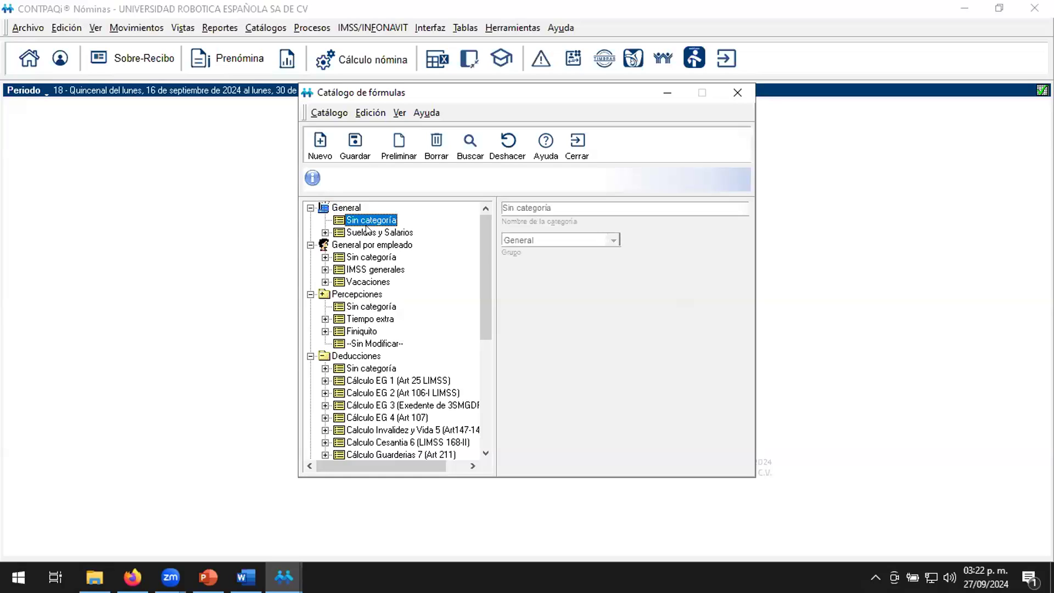
pyautogui.click(367, 231)
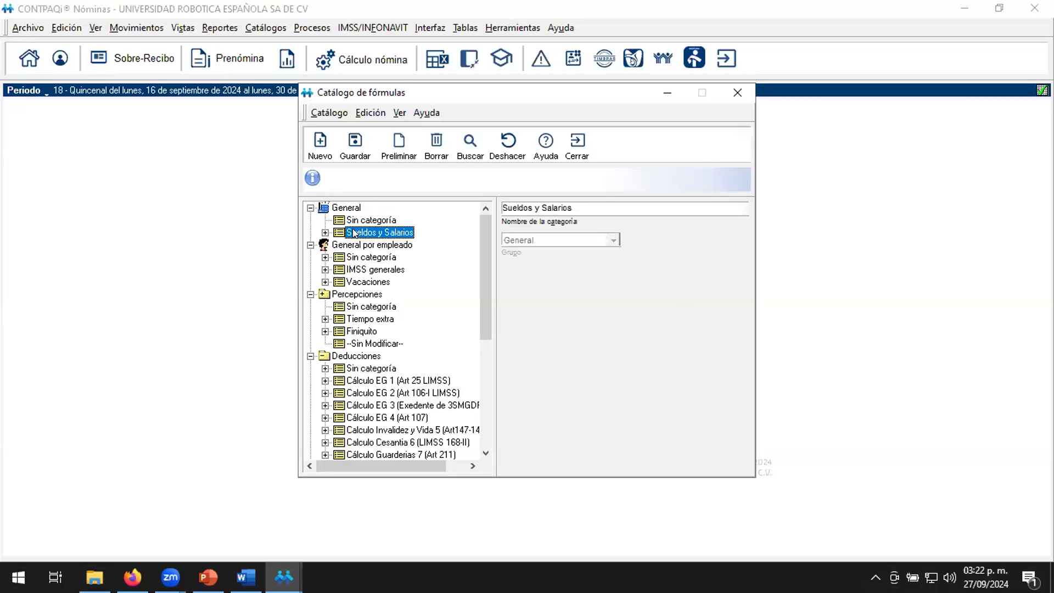
# Expand the Sueldos y Salarios category and view each of its formulas from SalarioMinimoDF through vFechaPago.
pyautogui.click(325, 232)
pyautogui.click(389, 245)
pyautogui.click(388, 257)
pyautogui.click(391, 269)
pyautogui.click(379, 282)
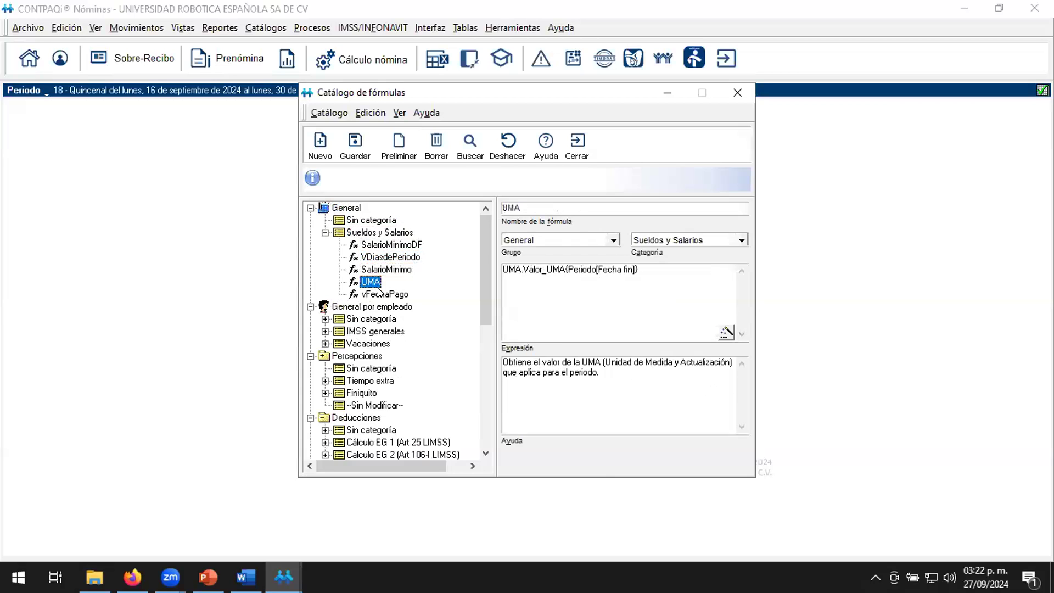
pyautogui.click(387, 295)
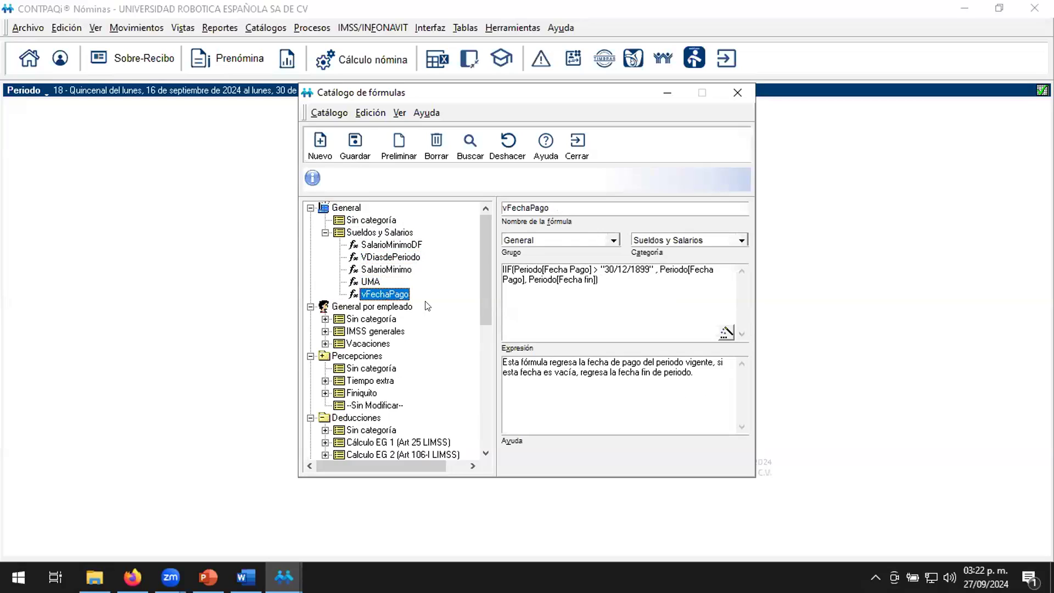
# Review the SalarioMinimoDF, SalarioMinimo and UMA formulas, highlight the help text of the last two, and collapse their category.
pyautogui.click(379, 244)
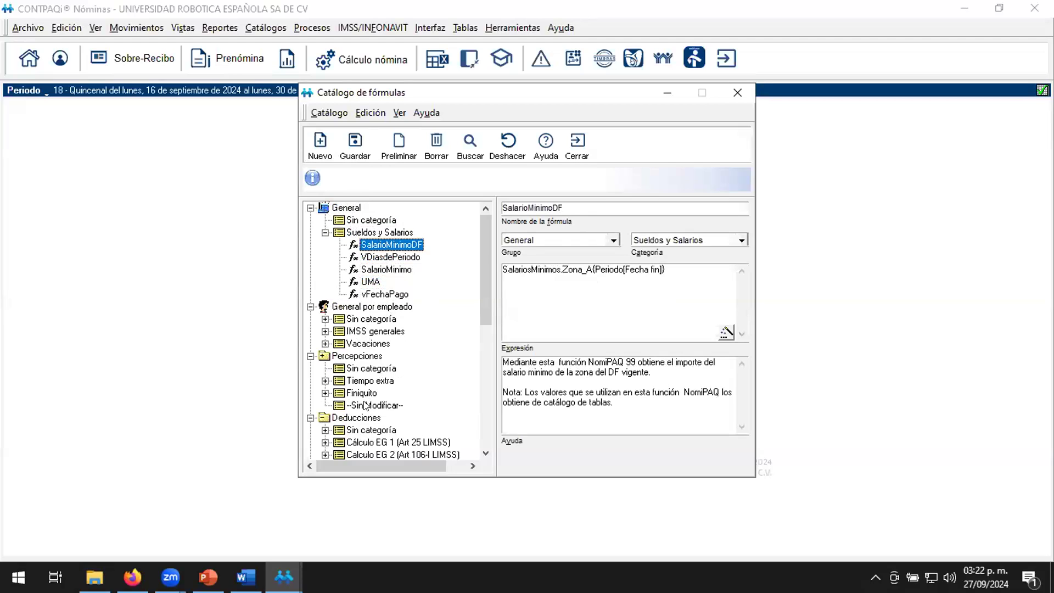
pyautogui.click(386, 267)
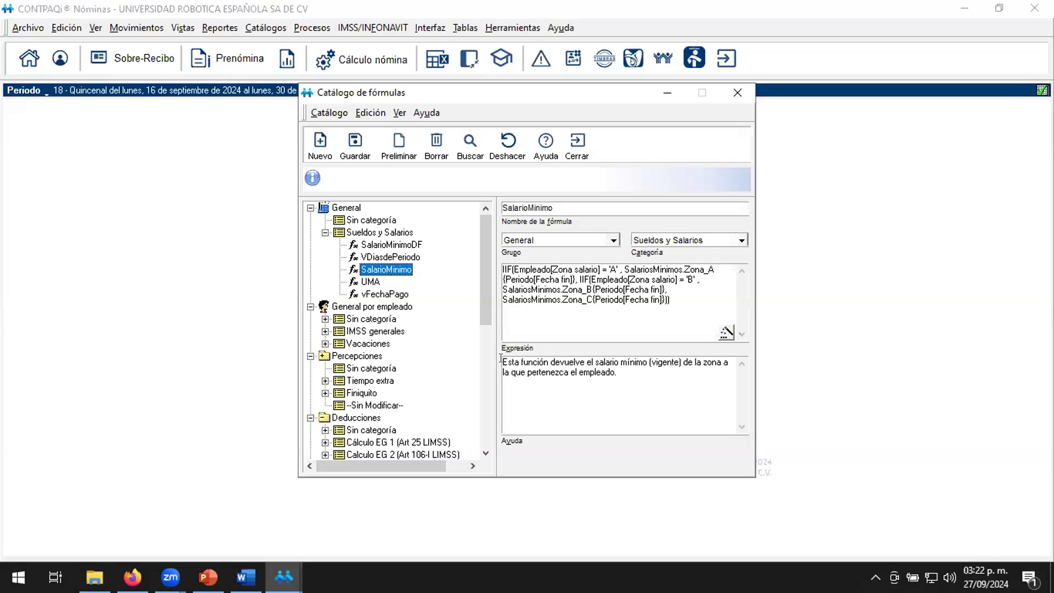
pyautogui.moveTo(501, 362); pyautogui.dragTo(625, 370)
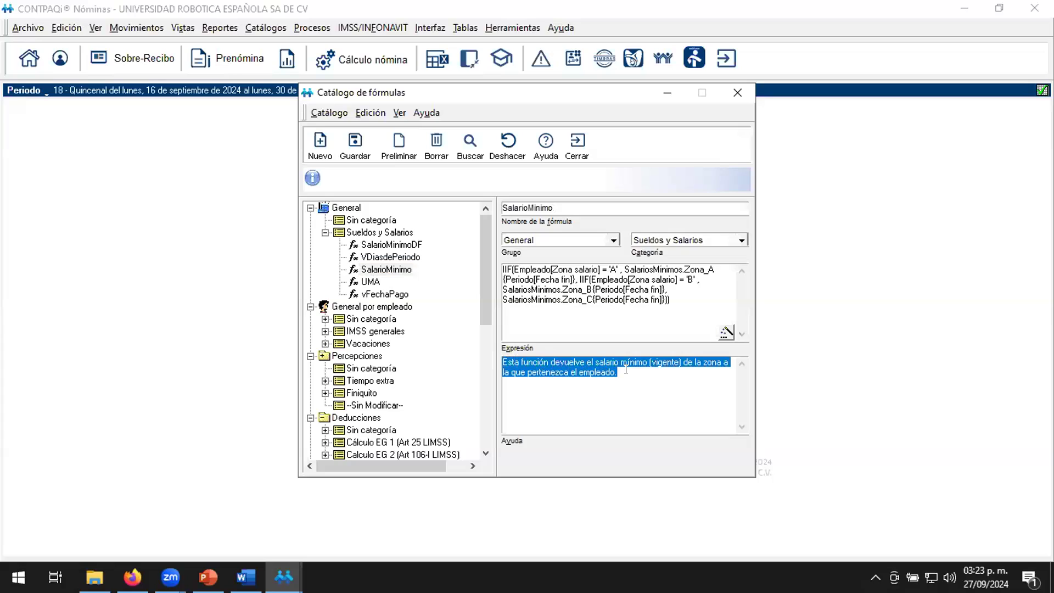
pyautogui.click(374, 282)
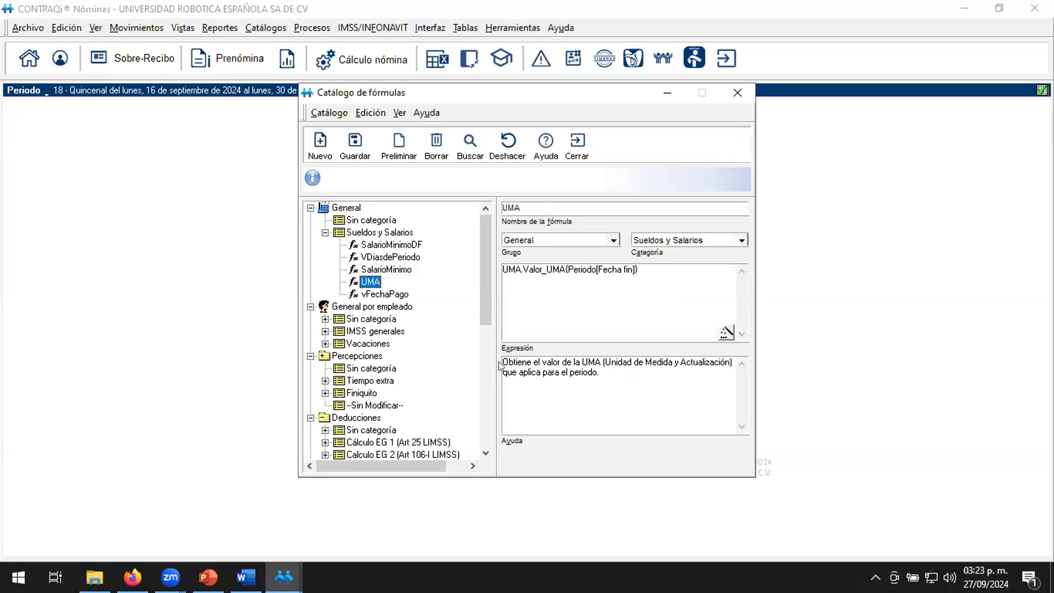
pyautogui.moveTo(502, 361); pyautogui.dragTo(609, 375)
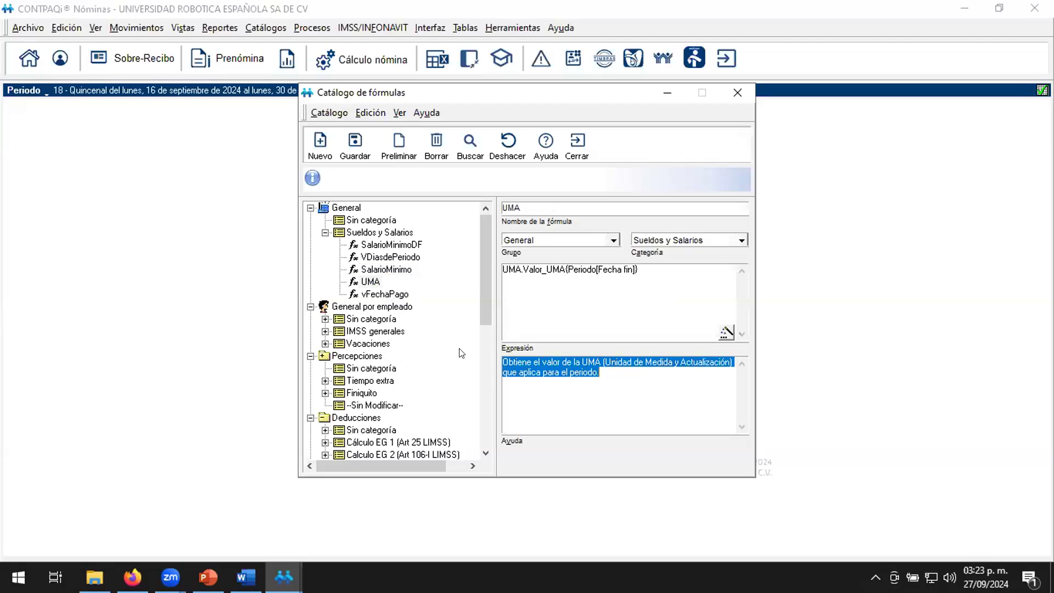
pyautogui.click(325, 232)
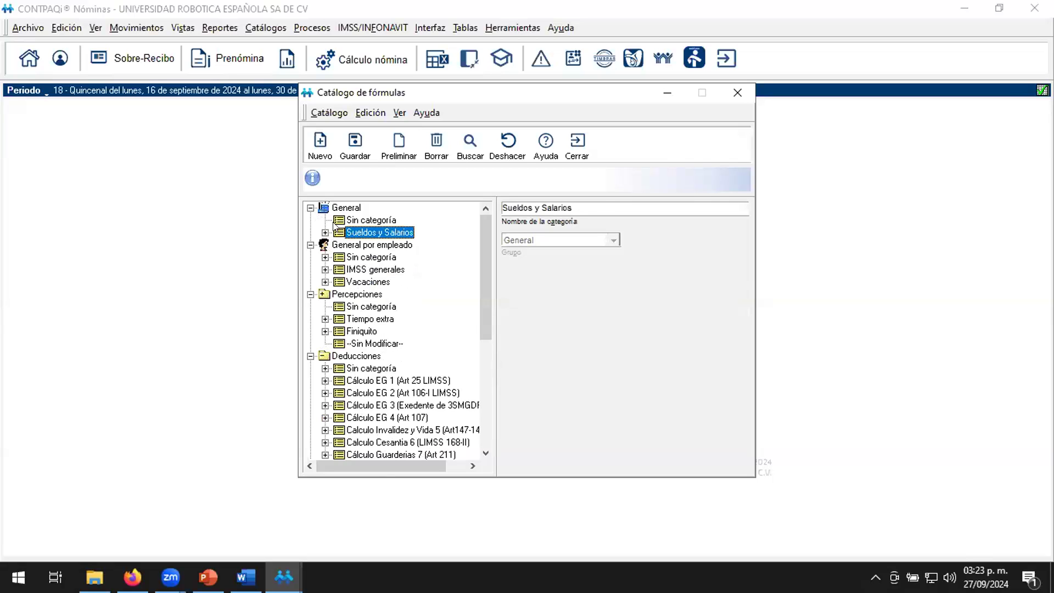
# View the General, General por empleado and Percepciones groups in the formula tree, and return to General.
pyautogui.moveTo(484, 314); pyautogui.dragTo(484, 280)
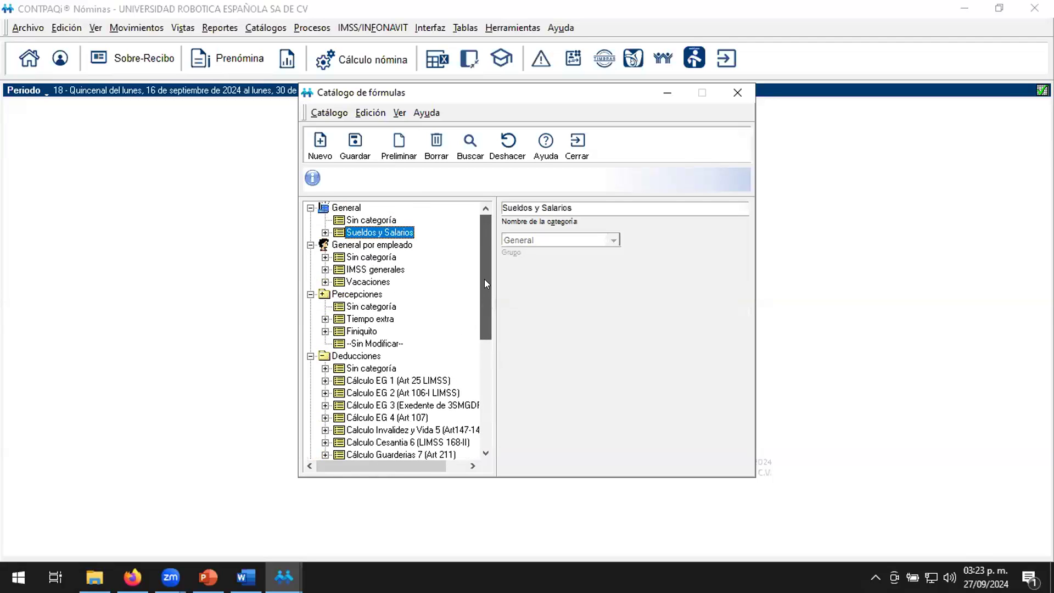
pyautogui.click(347, 208)
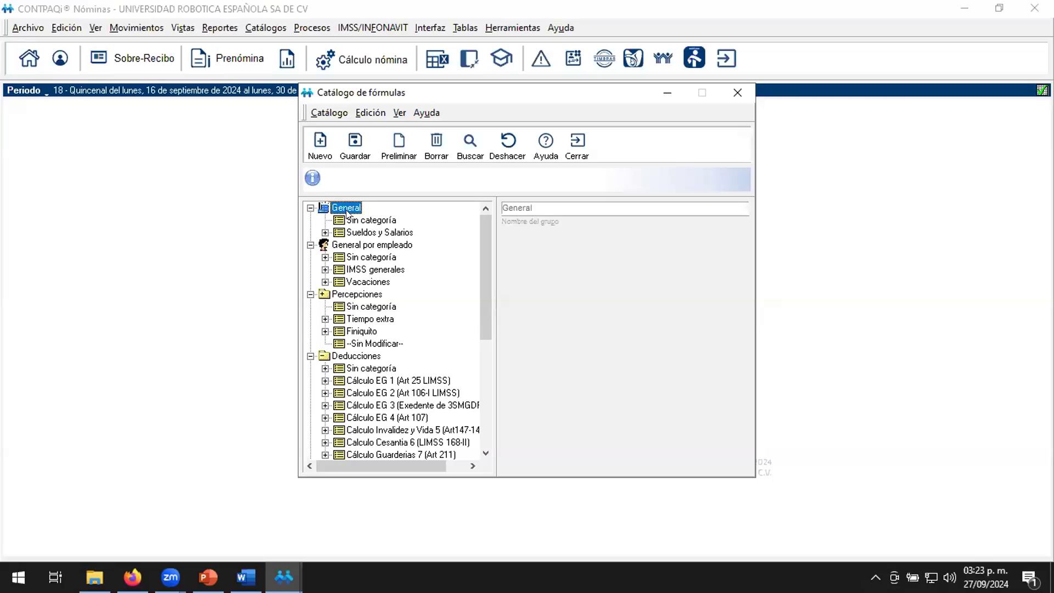
pyautogui.click(364, 244)
pyautogui.click(366, 295)
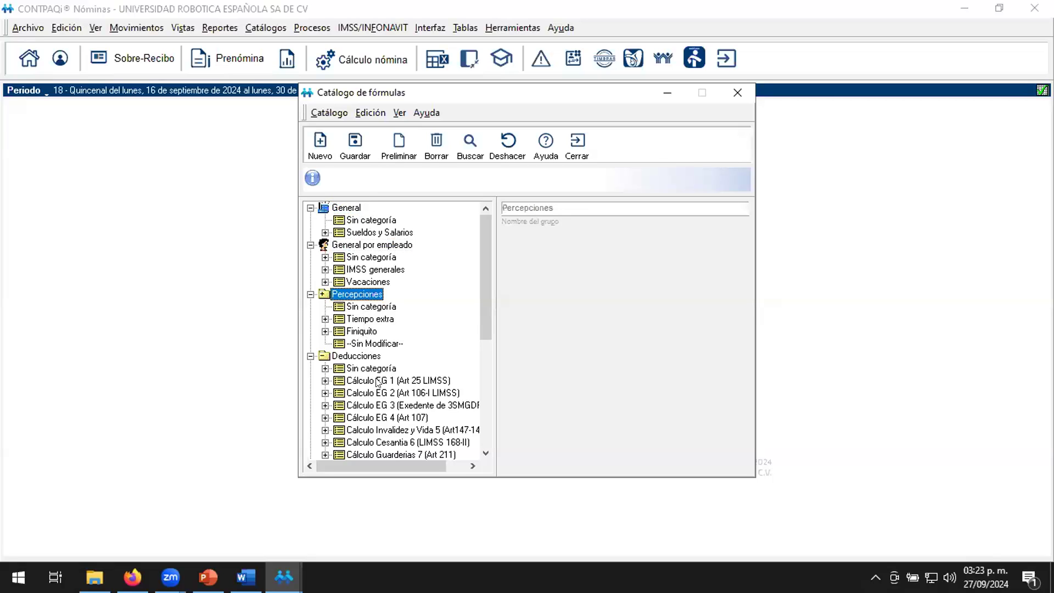
pyautogui.click(350, 208)
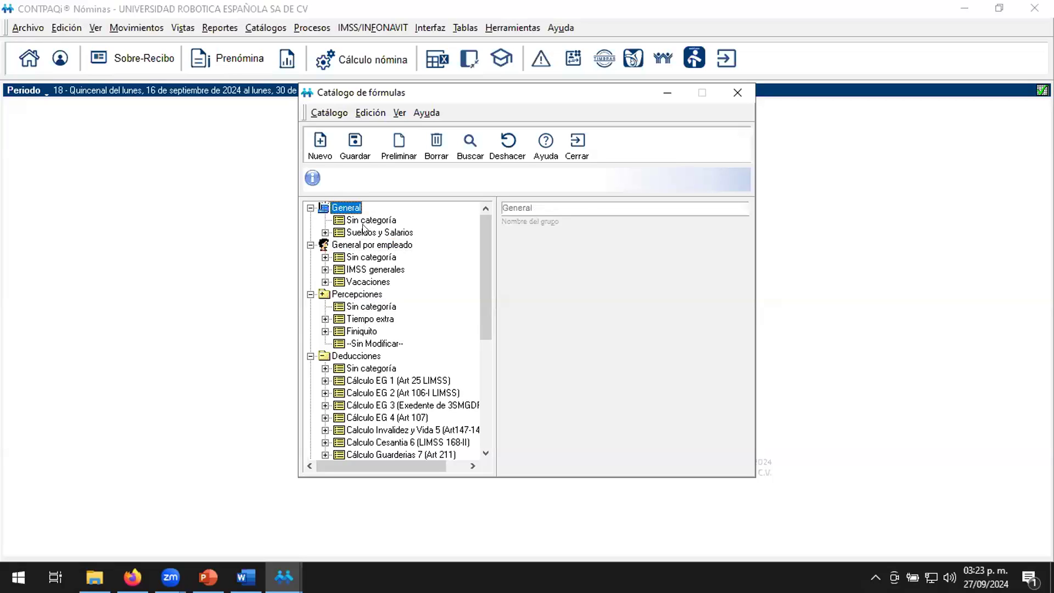
# Go through the categories of General por empleado and Percepciones, ending at --Sin Modificar--.
pyautogui.click(361, 260)
pyautogui.click(362, 269)
pyautogui.click(362, 281)
pyautogui.click(363, 307)
pyautogui.click(369, 318)
pyautogui.click(362, 331)
pyautogui.click(375, 343)
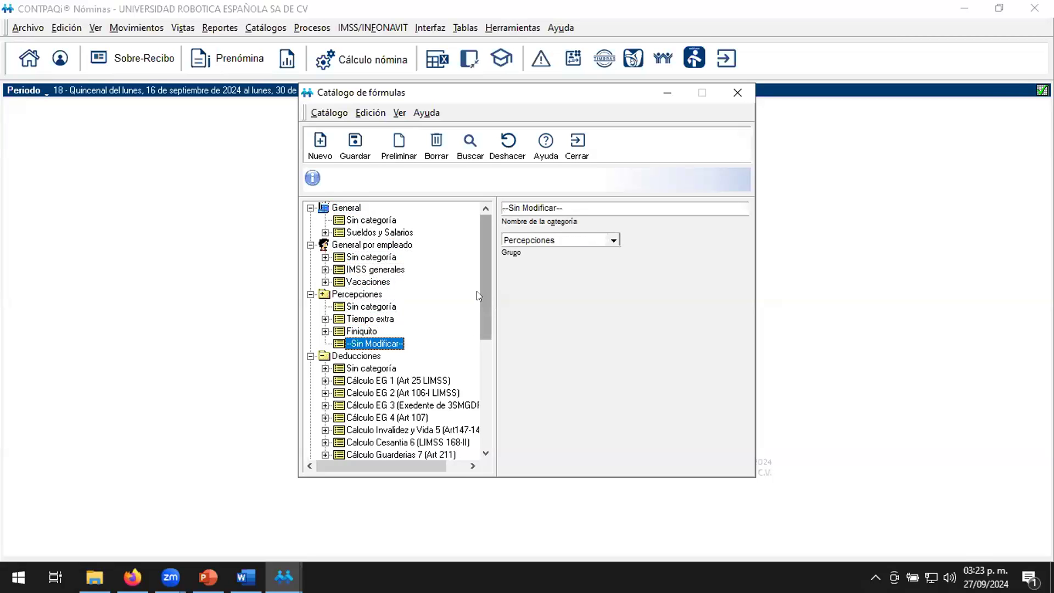
# Look through the formula tree from General down to Obligaciones, checking the Sueldos y Salarios, Sin categoría and IMSS generales categories.
pyautogui.click(365, 233)
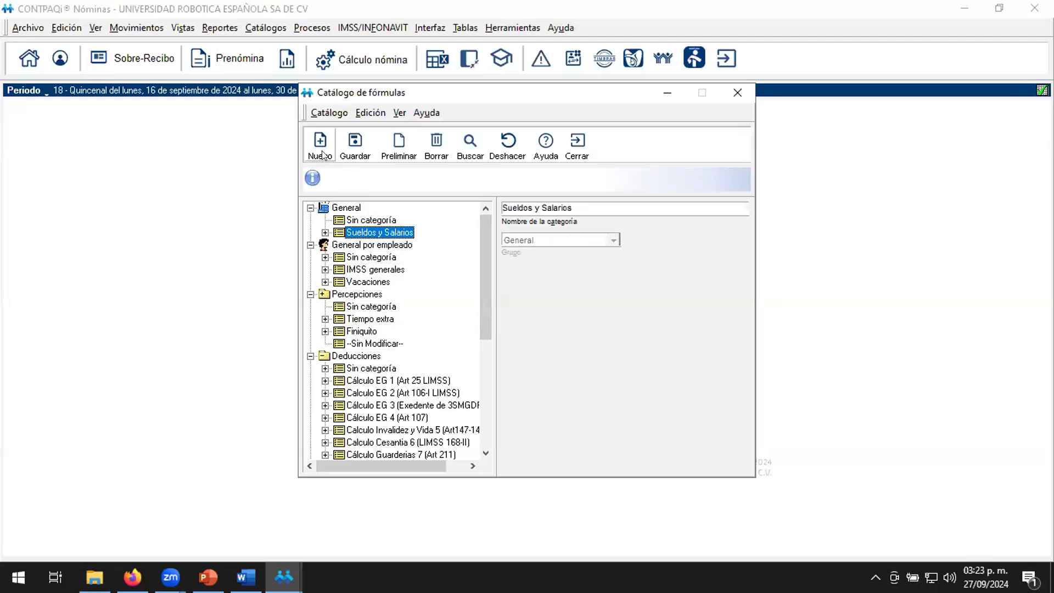
pyautogui.moveTo(484, 302); pyautogui.dragTo(487, 416)
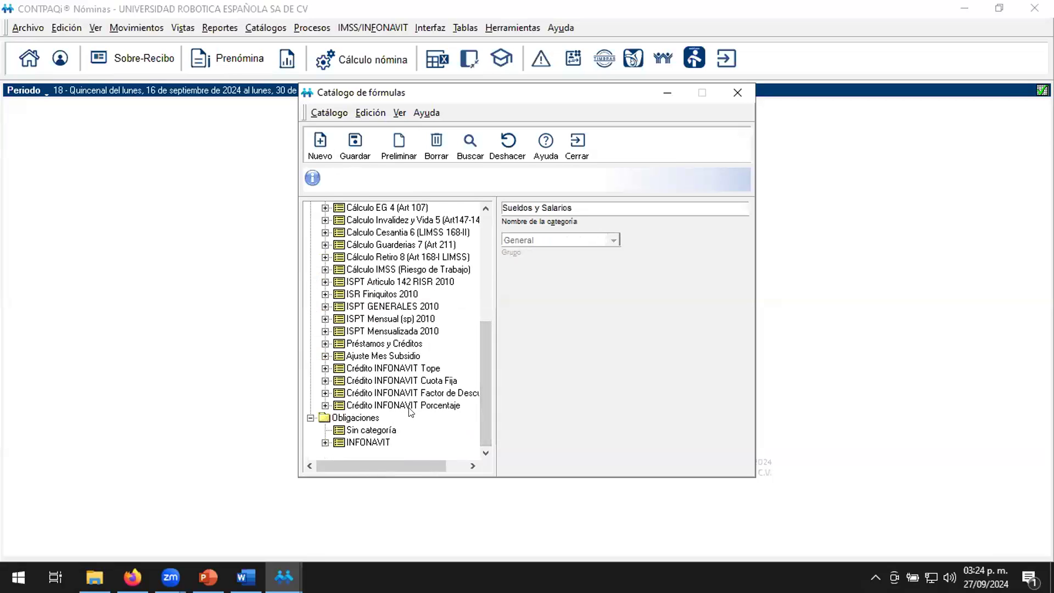
pyautogui.moveTo(481, 421); pyautogui.dragTo(459, 311)
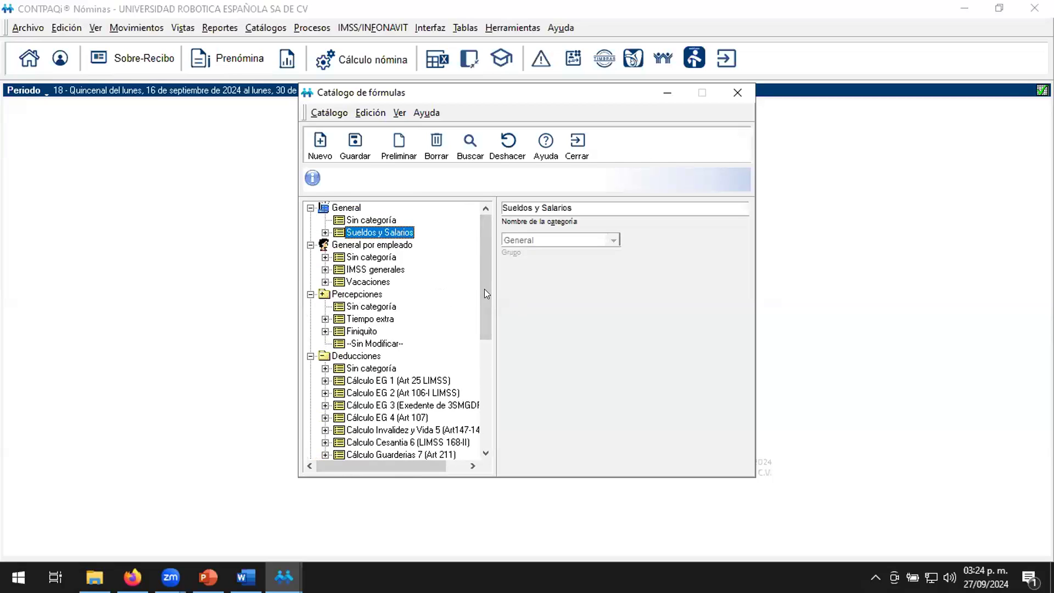
pyautogui.click(375, 256)
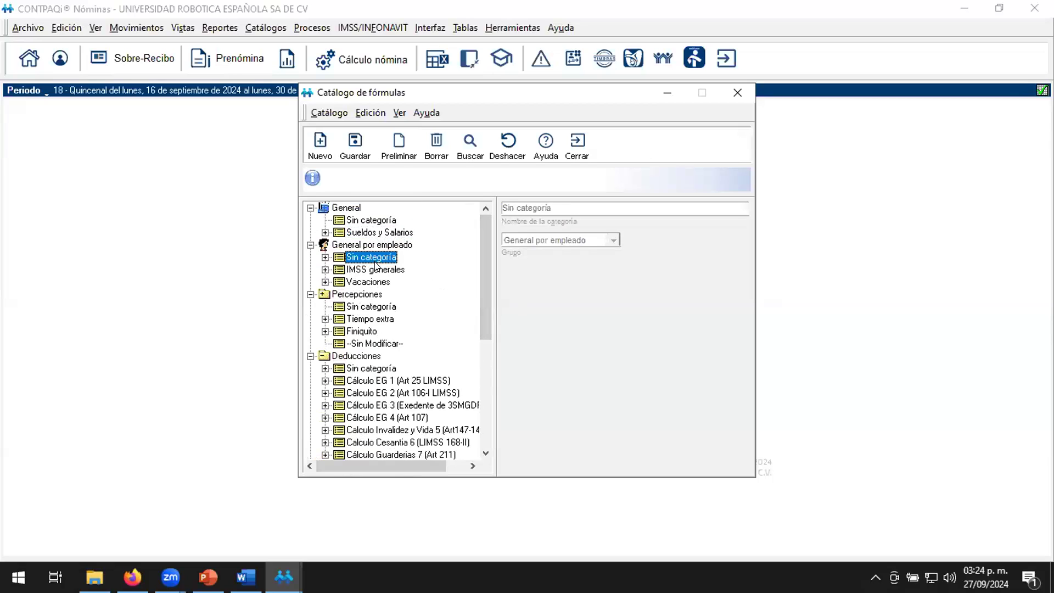
pyautogui.click(374, 269)
pyautogui.click(375, 230)
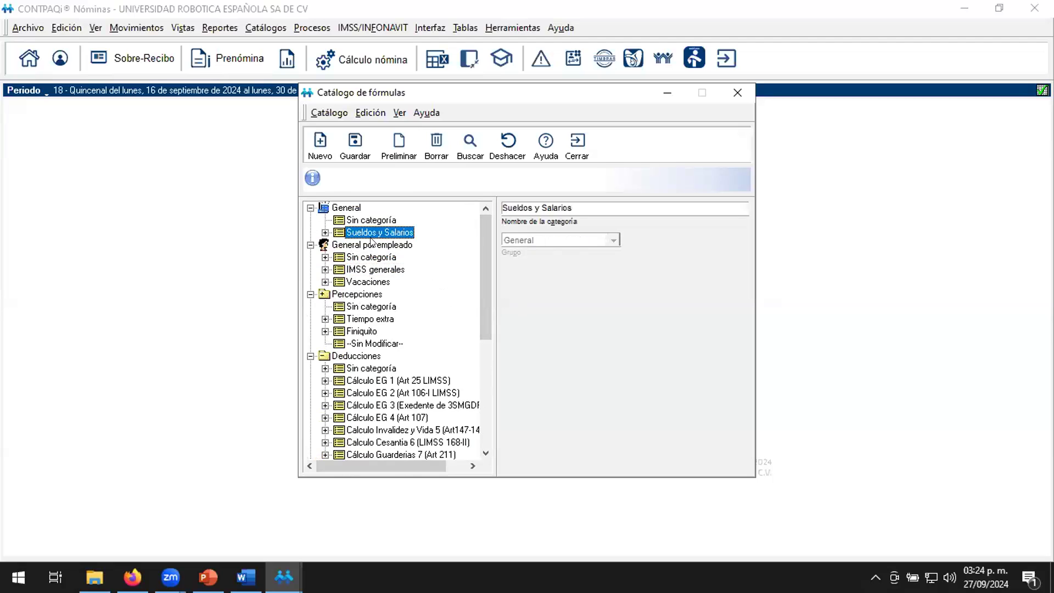
pyautogui.click(341, 207)
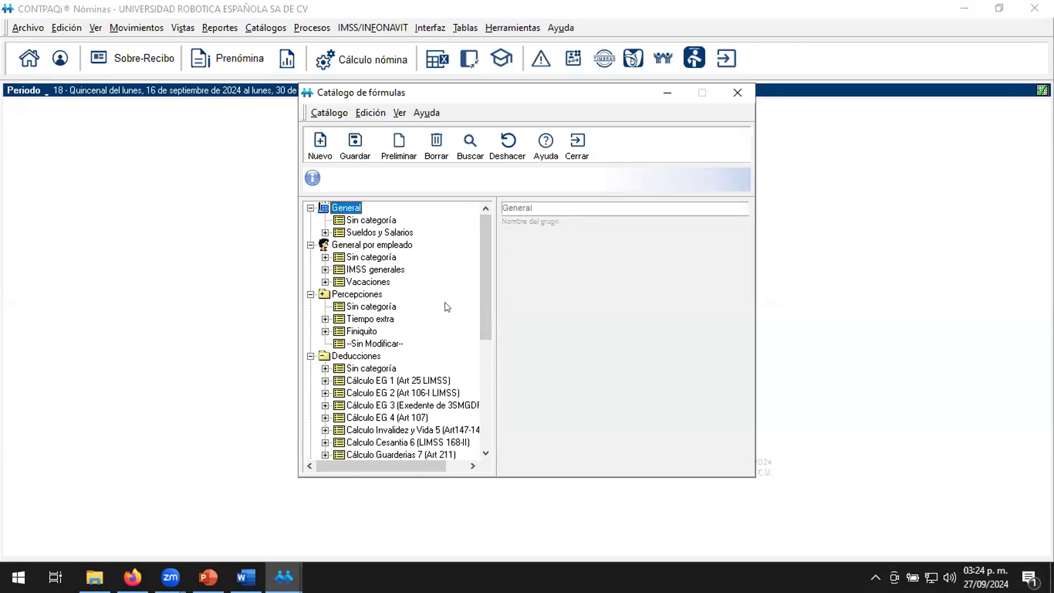
pyautogui.scroll(-6, 484, 316)
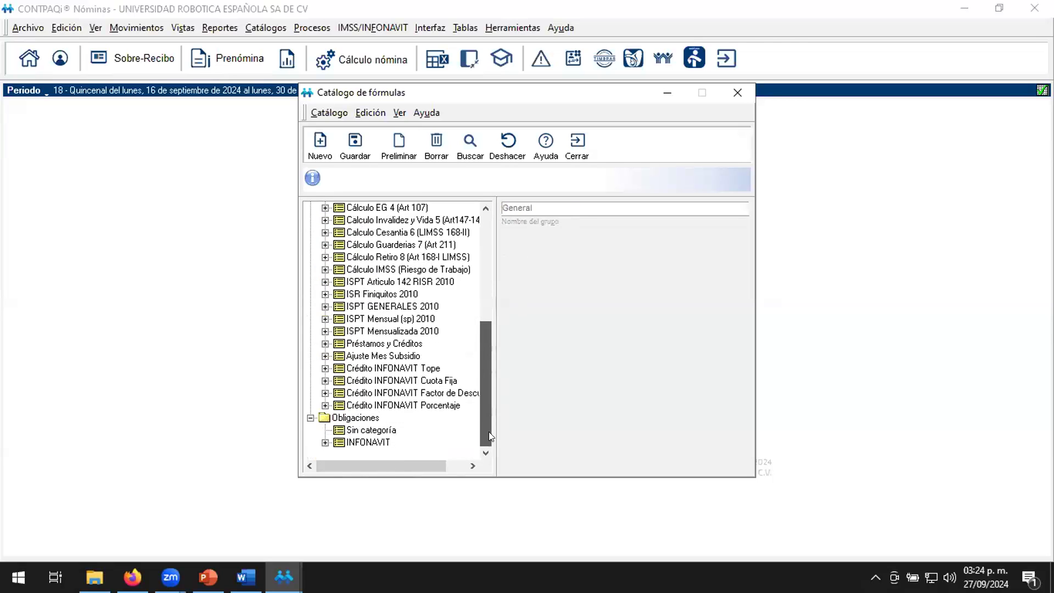
pyautogui.click(347, 418)
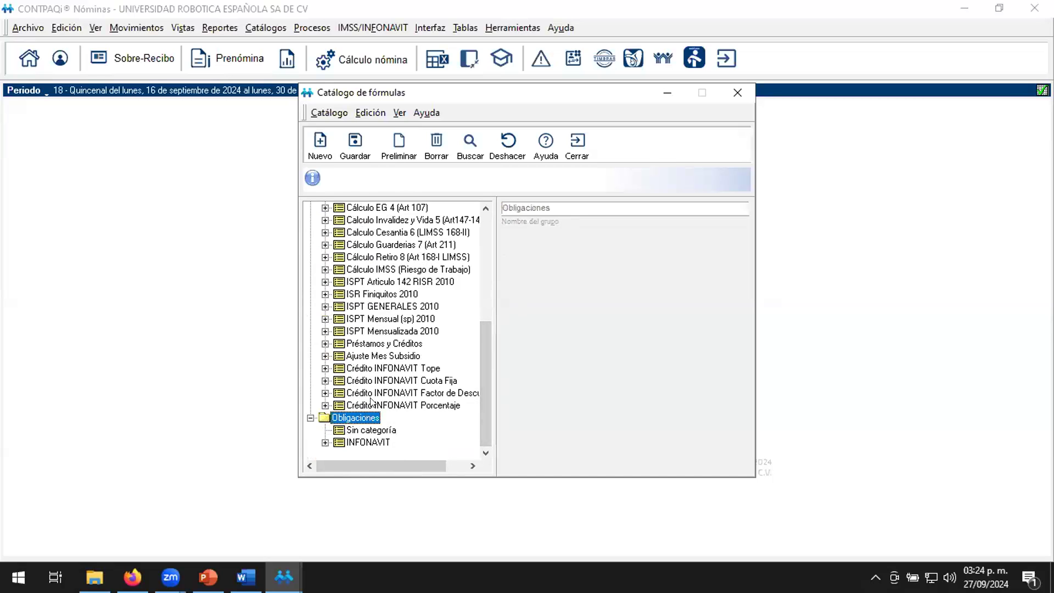
pyautogui.moveTo(484, 415); pyautogui.dragTo(481, 290)
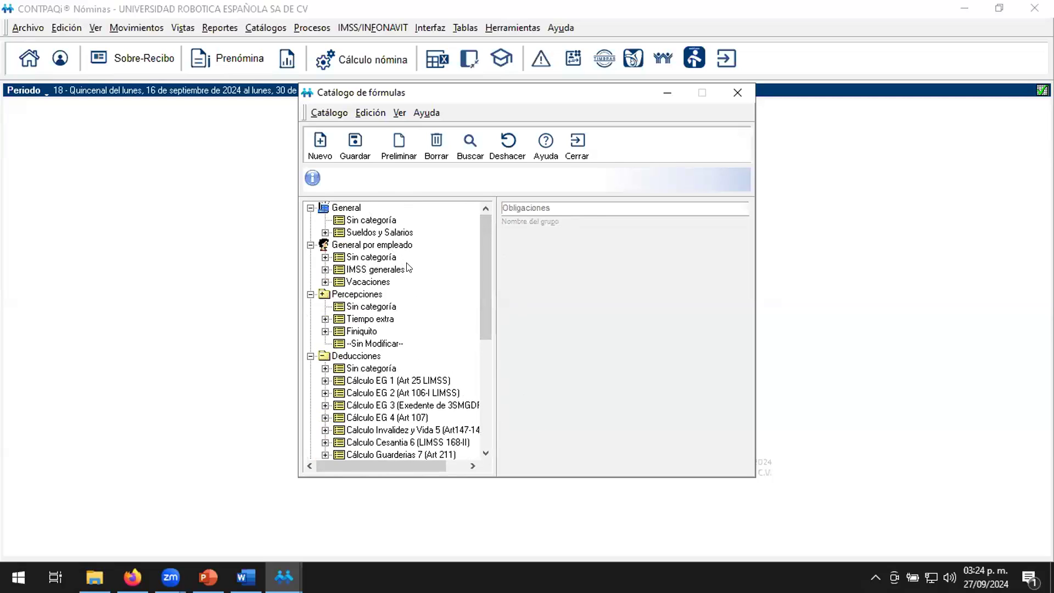
# Expand Sueldos y Salarios and start a new formula with group General and category Sin categoría.
pyautogui.click(377, 233)
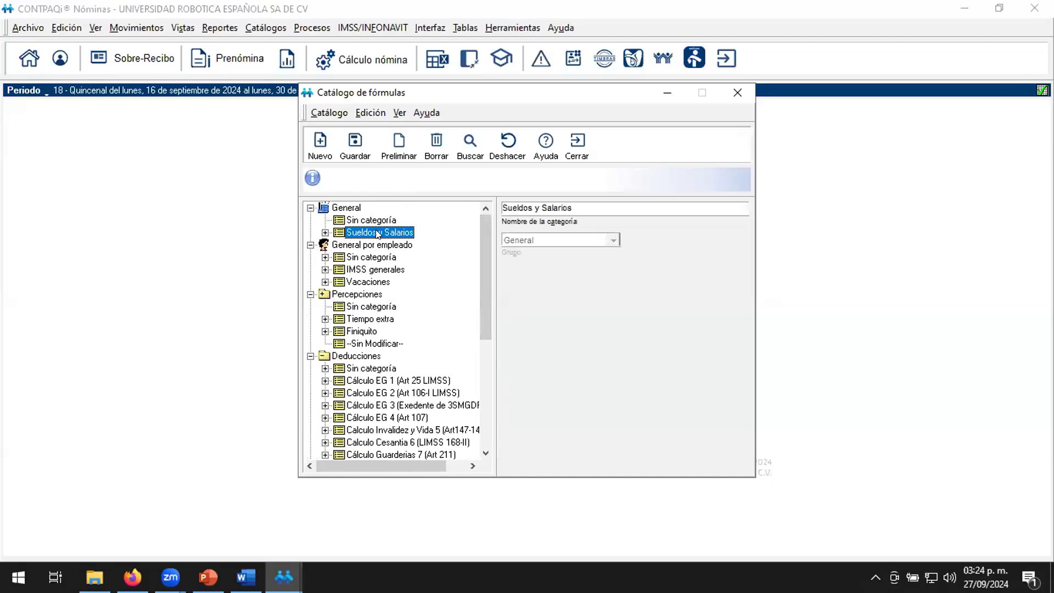
pyautogui.click(326, 233)
pyautogui.click(355, 220)
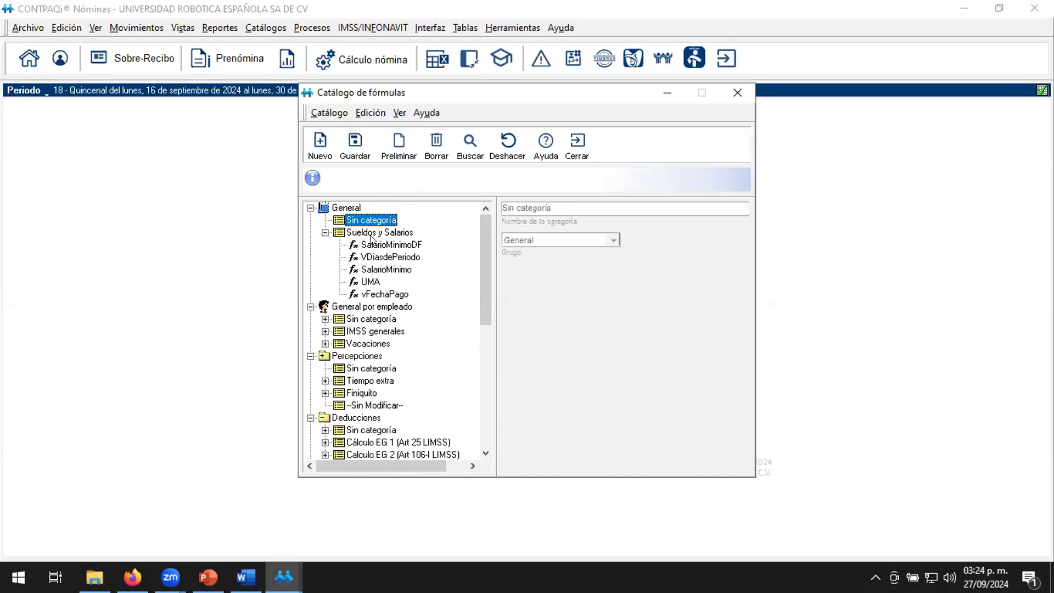
pyautogui.click(322, 146)
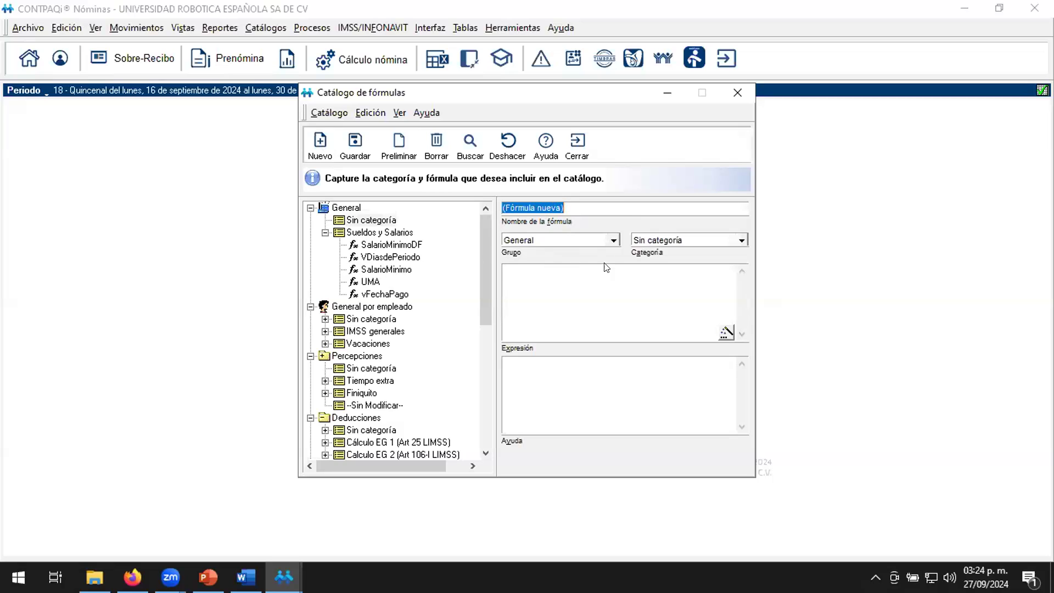
pyautogui.click(613, 240)
pyautogui.click(614, 241)
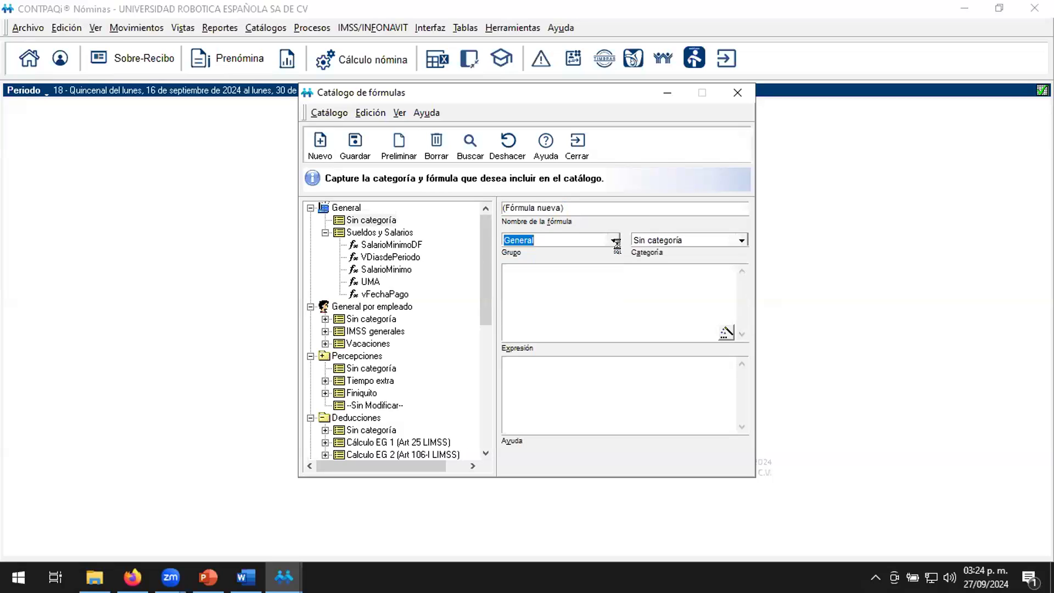
pyautogui.click(741, 239)
pyautogui.click(659, 250)
pyautogui.click(586, 278)
pyautogui.click(573, 206)
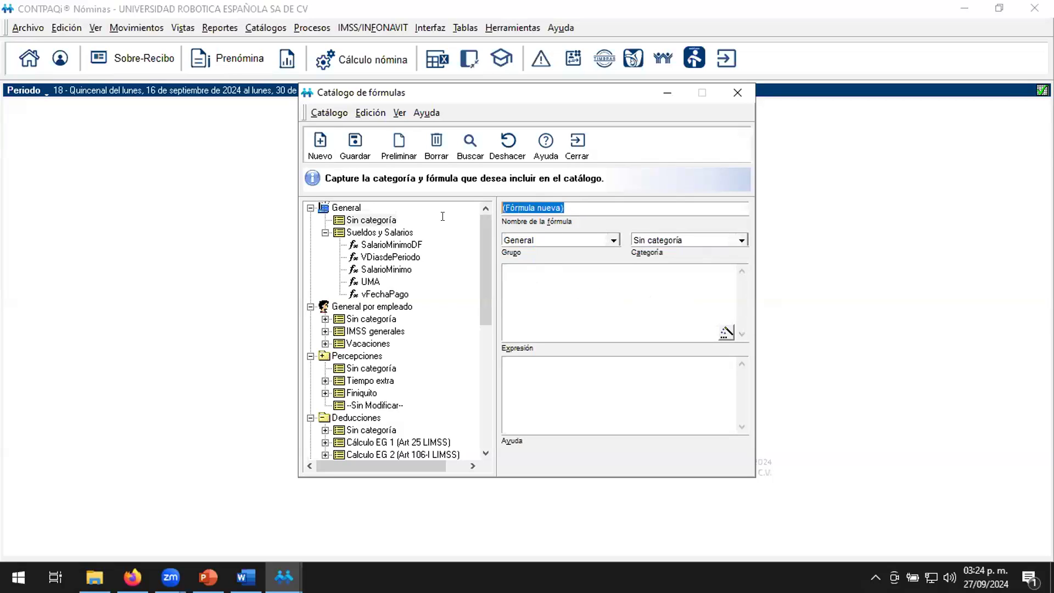
# Define the new formula's expression as 1 * 1 and highlight it in the formula's details.
pyautogui.click(726, 332)
pyautogui.write('1*12')
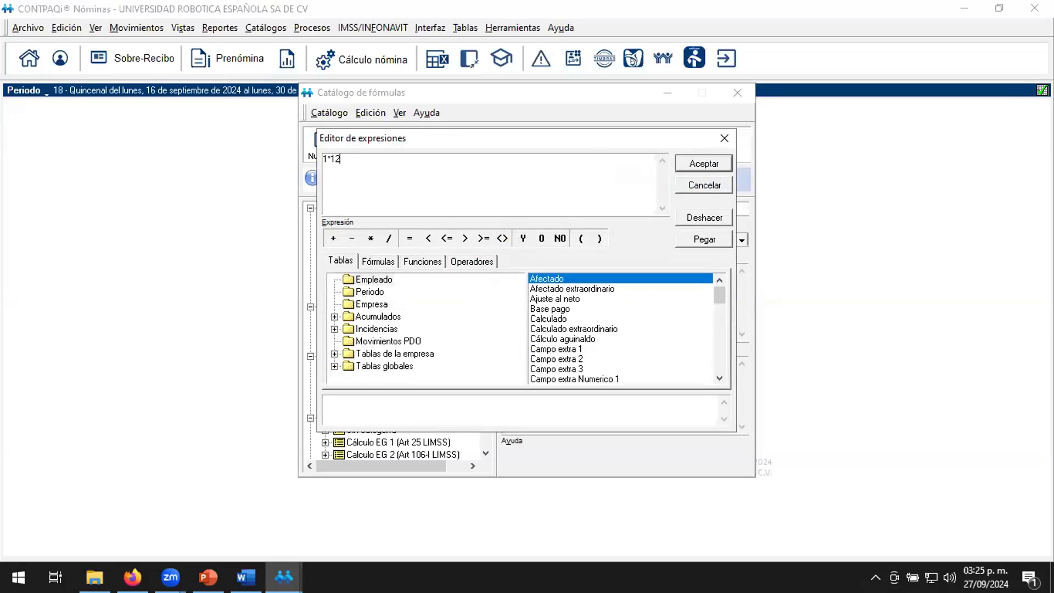
pyautogui.press('BackSpace')
pyautogui.click(712, 164)
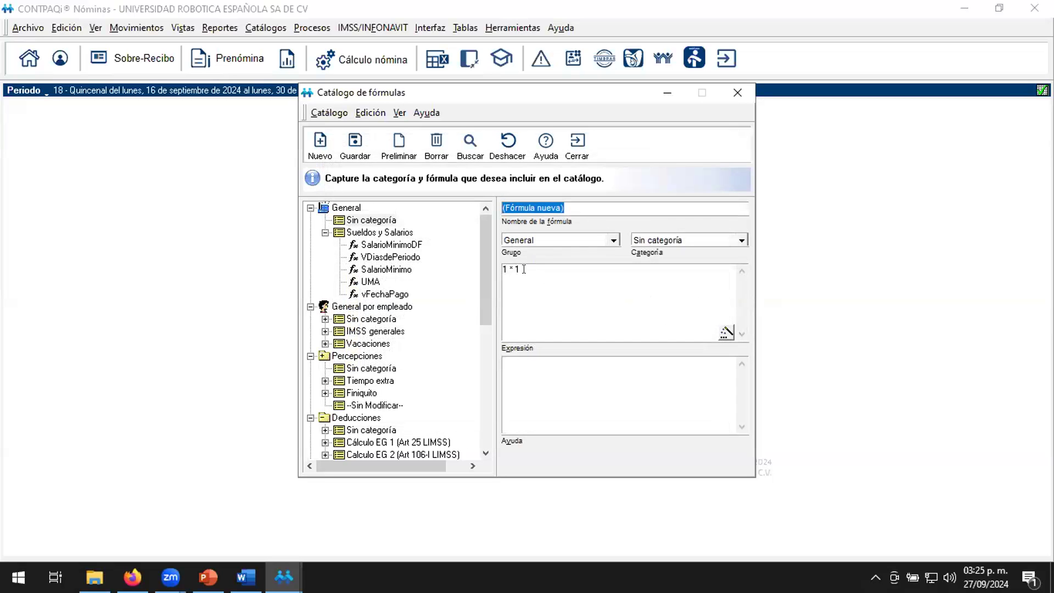
pyautogui.moveTo(520, 269); pyautogui.dragTo(495, 280)
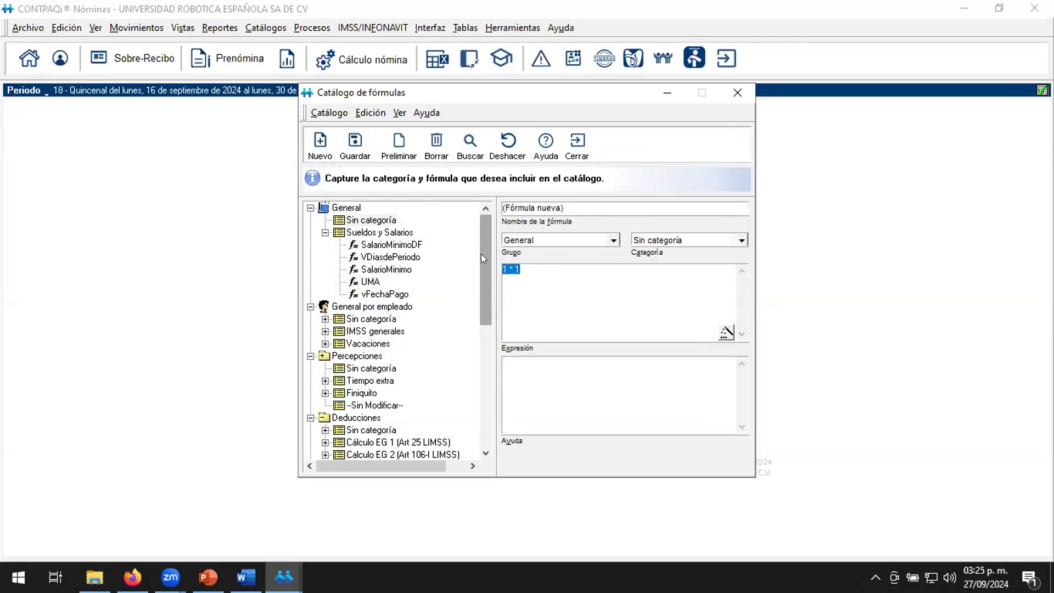
pyautogui.moveTo(481, 254); pyautogui.dragTo(484, 348)
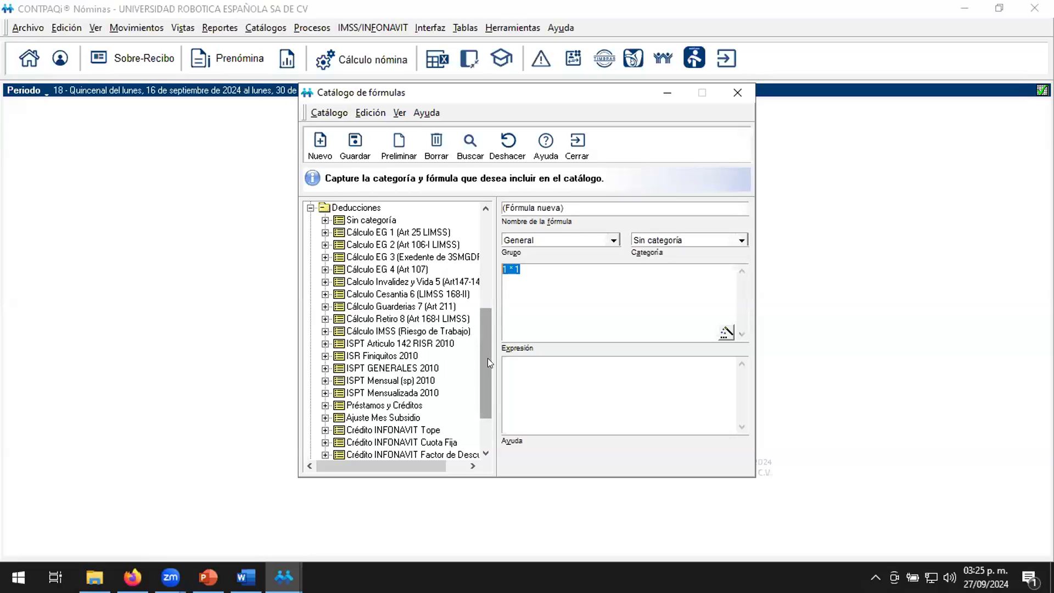
# Look back through the formula tree from General to Obligaciones and close the formula catalog without saving the new formula.
pyautogui.moveTo(482, 360); pyautogui.dragTo(475, 255)
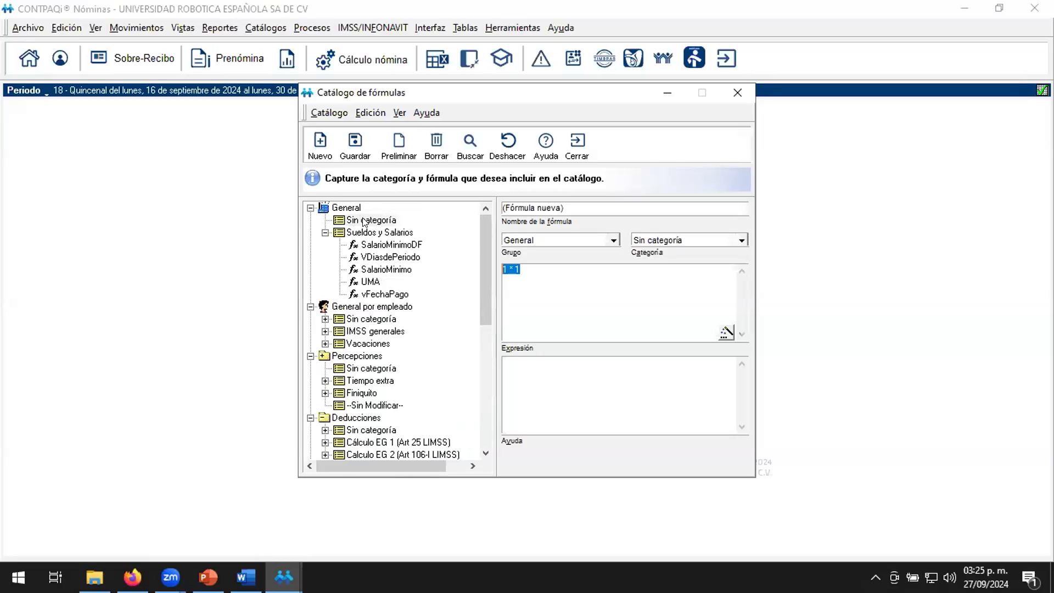
pyautogui.moveTo(486, 288); pyautogui.dragTo(489, 311)
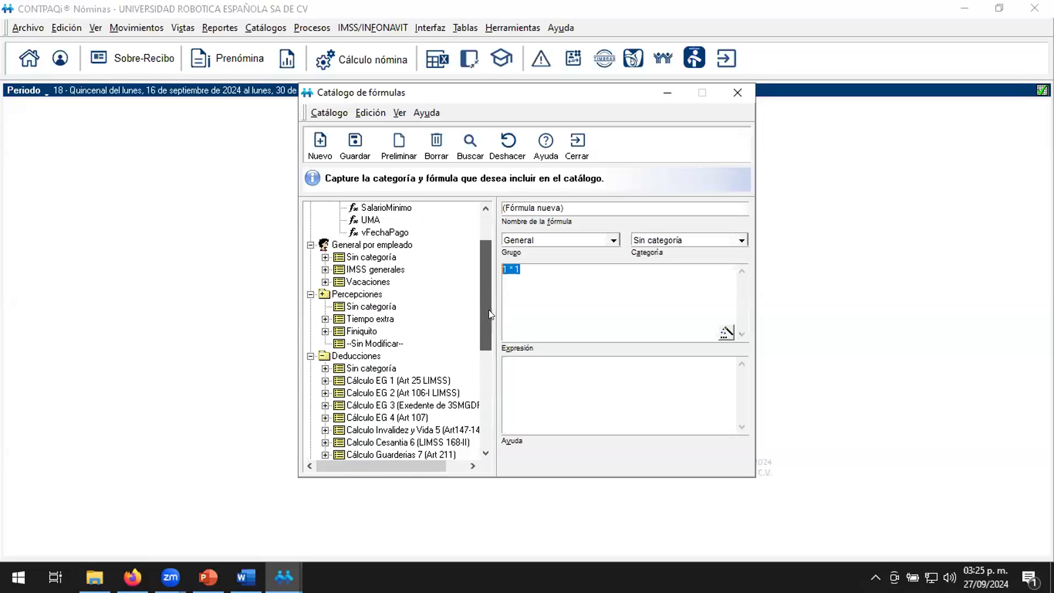
pyautogui.scroll(-5, 389, 426)
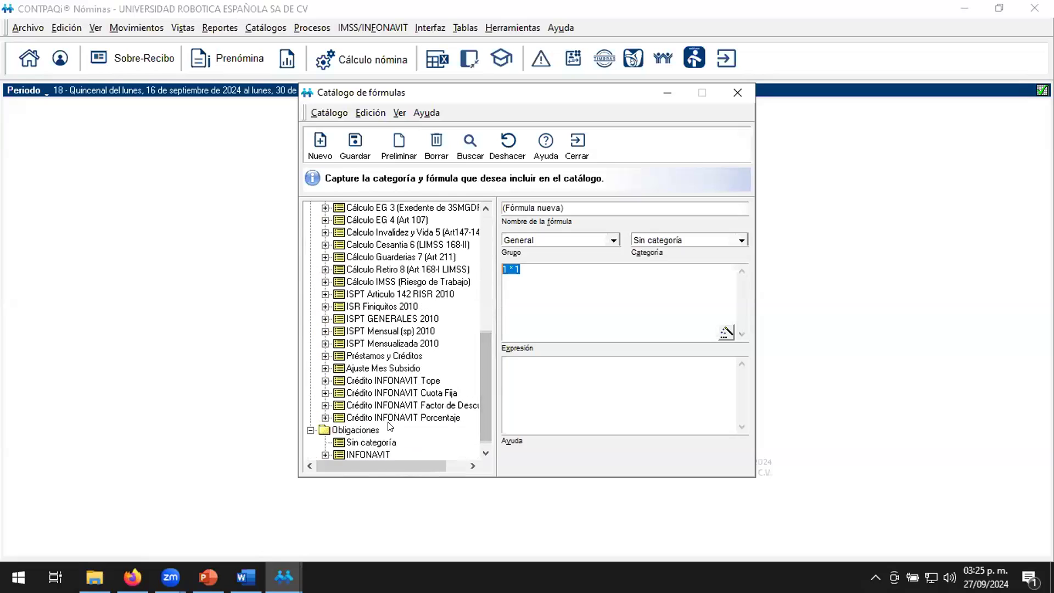
pyautogui.click(580, 148)
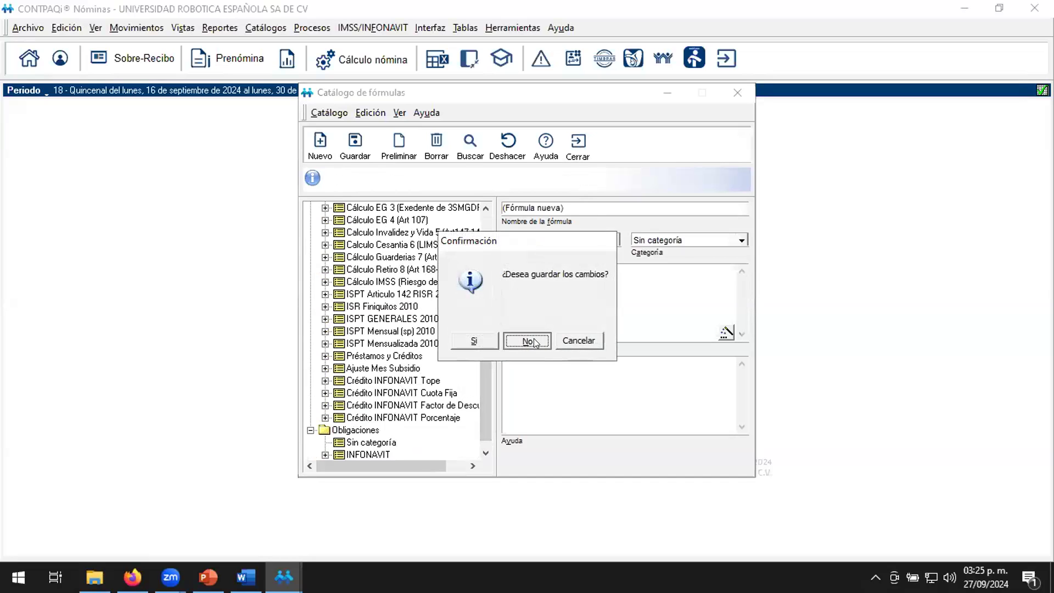
pyautogui.click(535, 342)
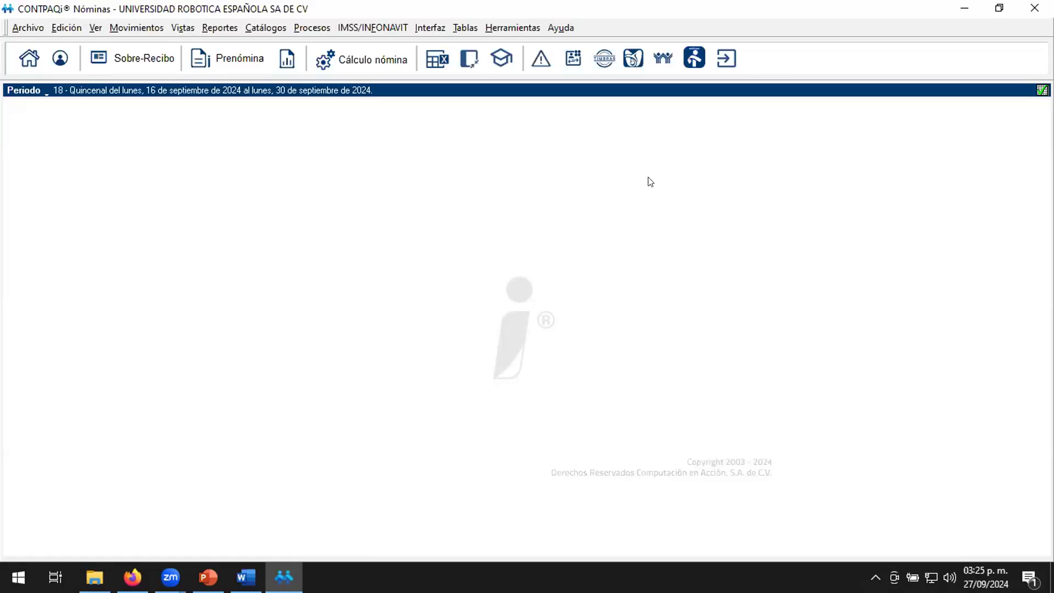
# Open the concept catalog from a reduced main window and select the Sueldo concept in the list sorted by number.
pyautogui.moveTo(926, 7); pyautogui.dragTo(803, 76)
pyautogui.click(376, 107)
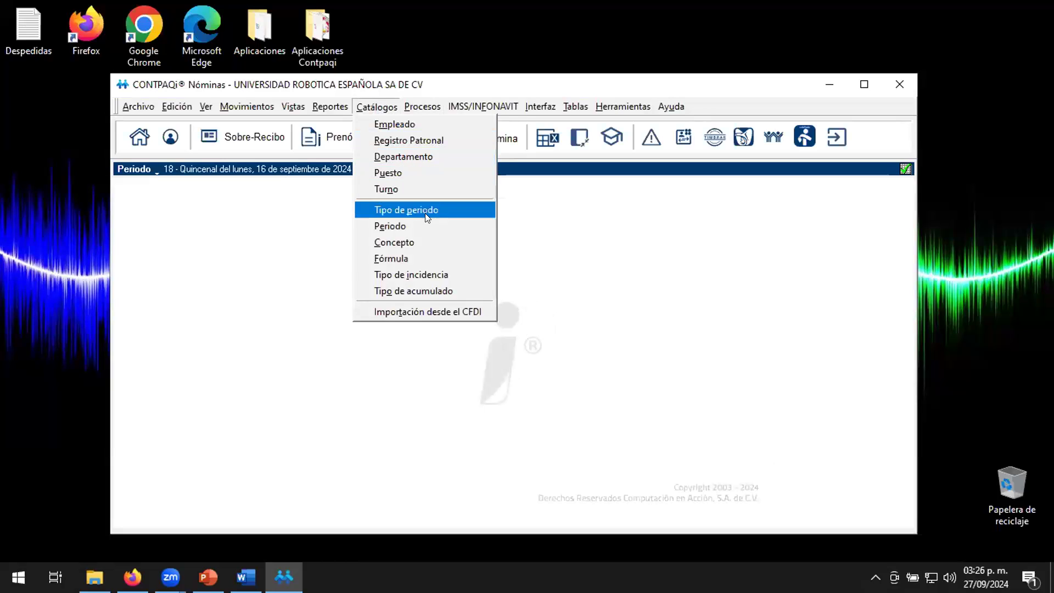
pyautogui.click(395, 240)
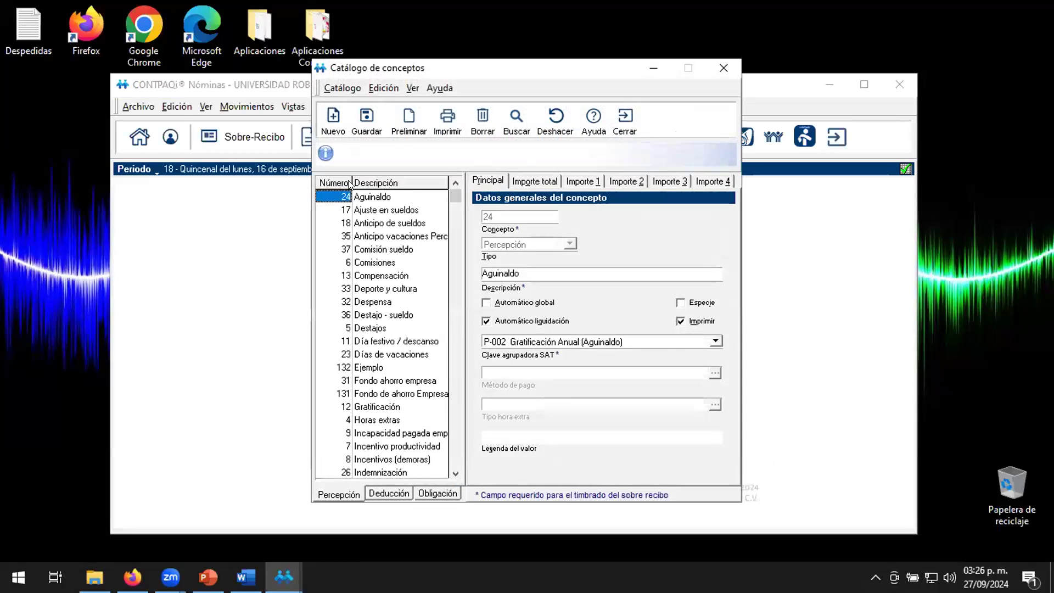
pyautogui.moveTo(455, 321); pyautogui.dragTo(455, 192)
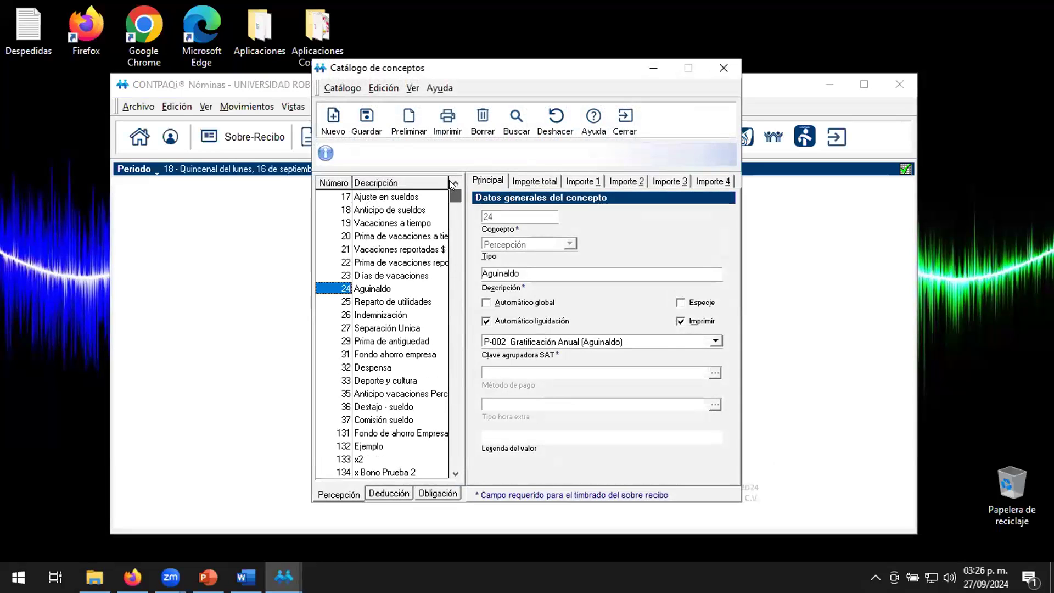
pyautogui.click(375, 209)
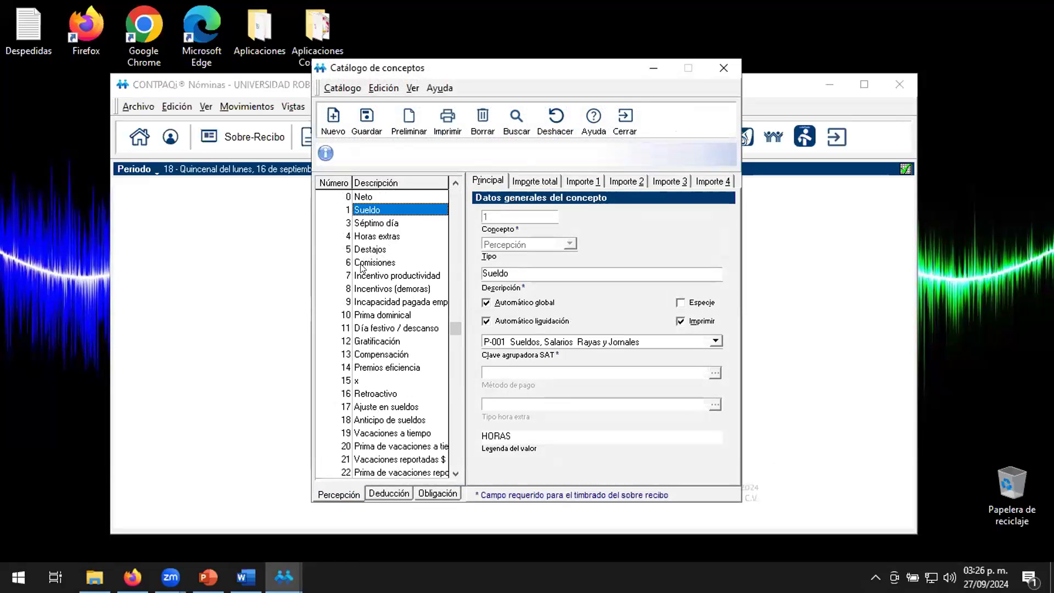
# Compare the Percepción, Deducción and Obligación concept lists, returning to the Sueldo perception.
pyautogui.click(340, 494)
pyautogui.click(383, 492)
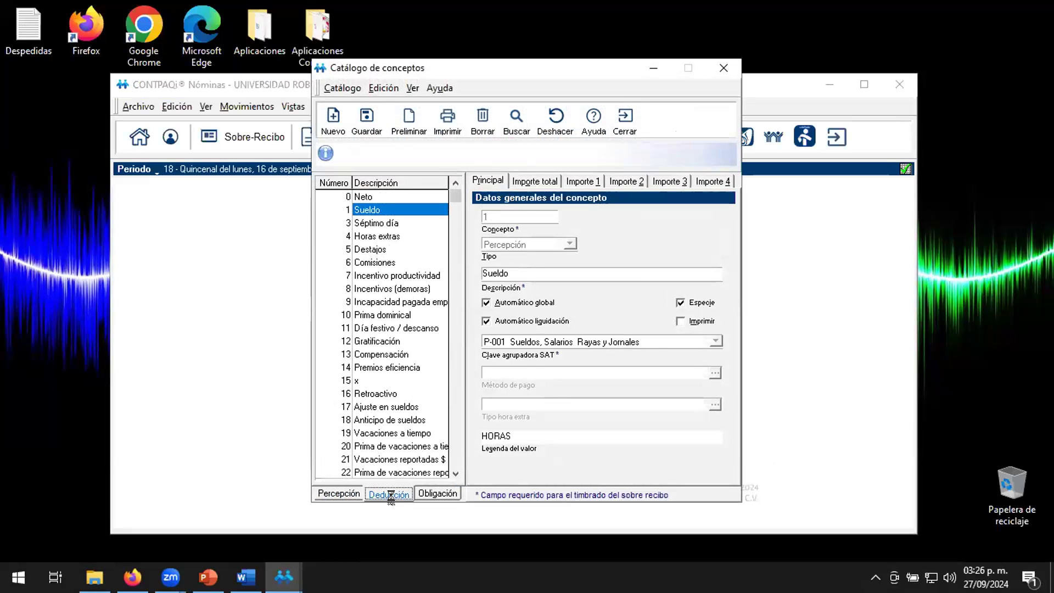
pyautogui.click(434, 495)
pyautogui.click(338, 494)
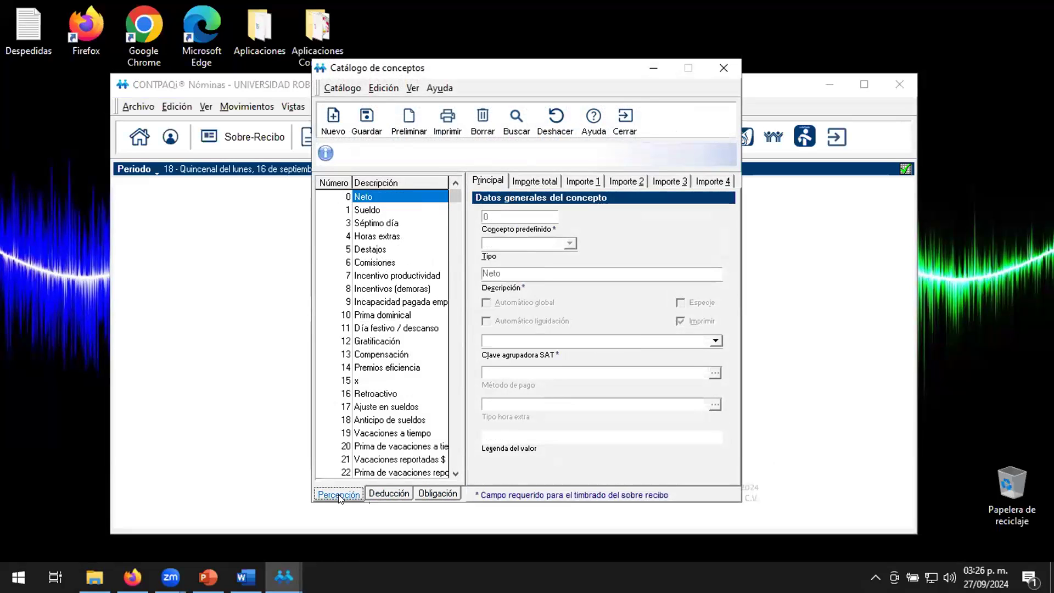
pyautogui.click(388, 492)
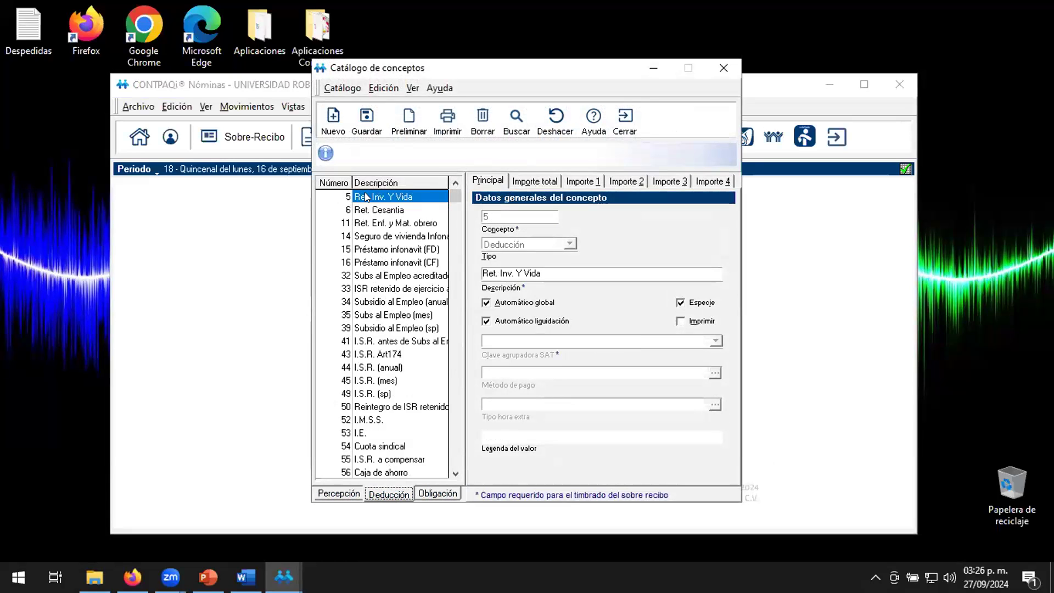
pyautogui.click(345, 491)
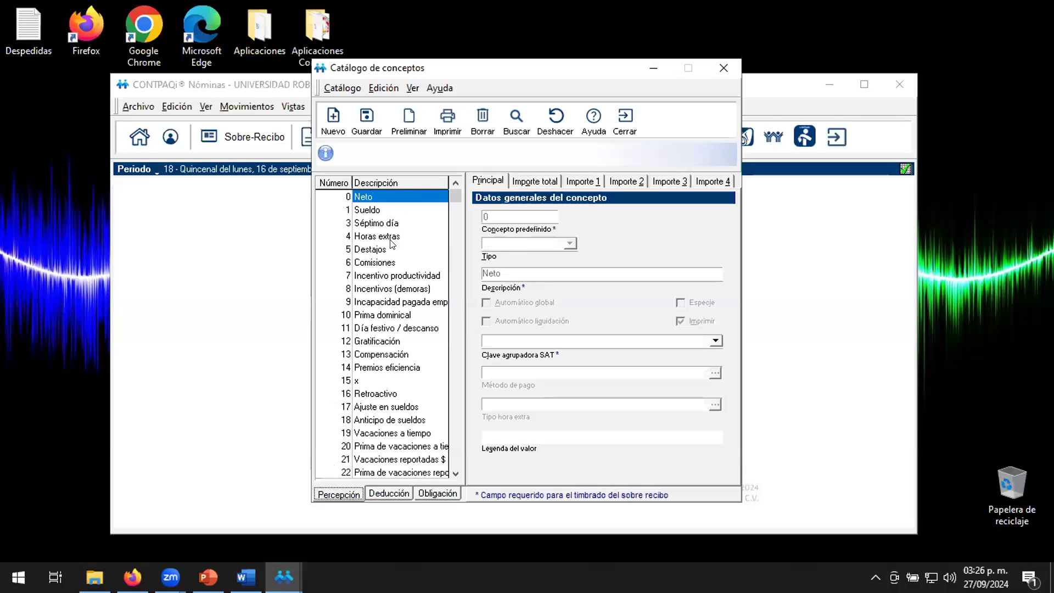
pyautogui.click(366, 209)
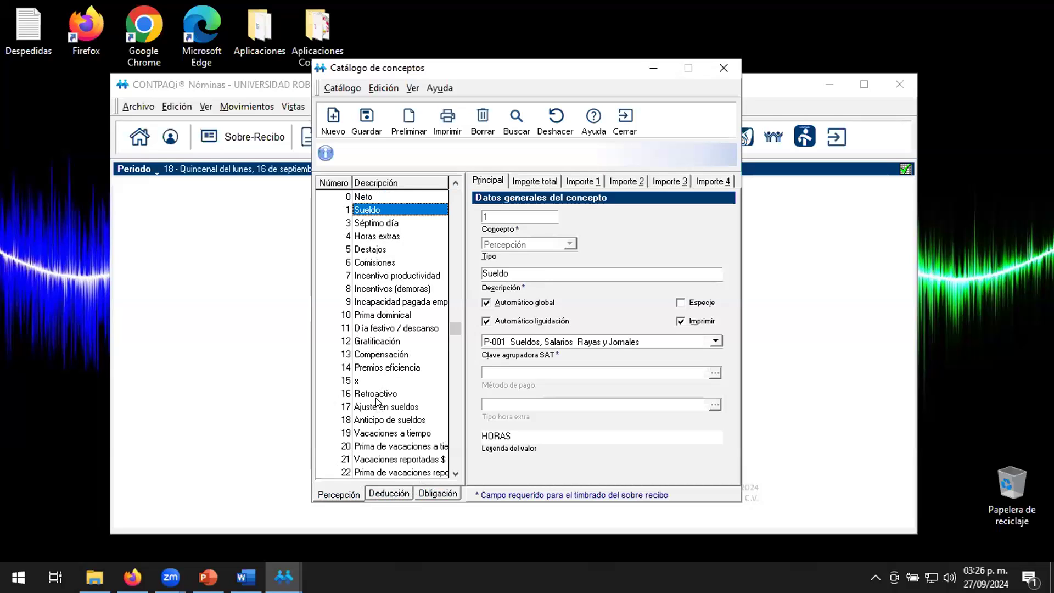
# Check the available SAT grouping keys for the Sueldo perception without changing its key.
pyautogui.click(342, 493)
pyautogui.click(713, 342)
pyautogui.click(713, 341)
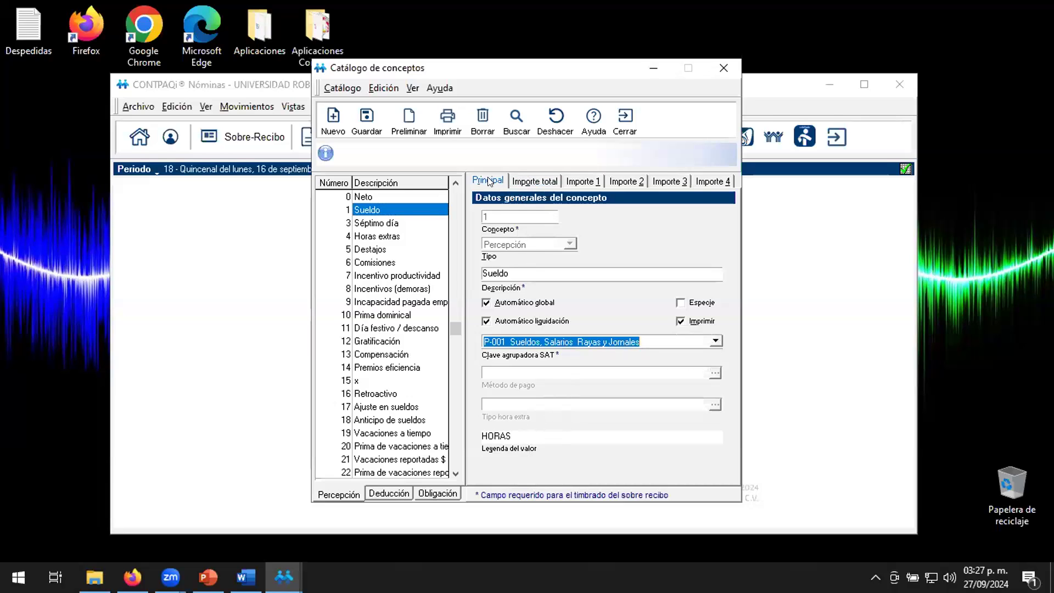
# Examine the Importe total and Importe 1 formulas of Sueldo, highlighting the Importe 1 expression Percepción[Sueldo][Total].
pyautogui.click(534, 181)
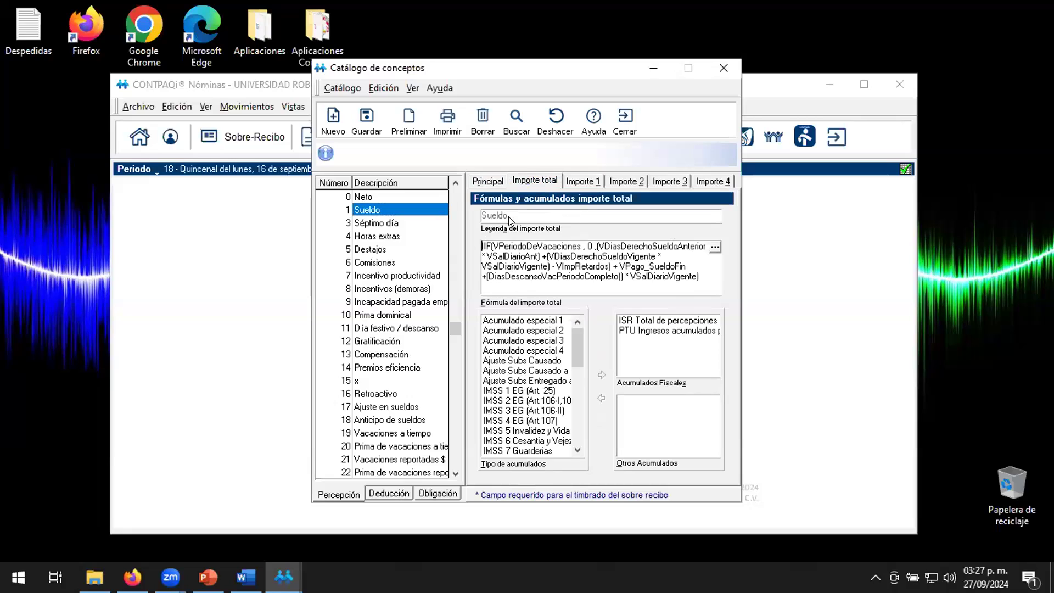
pyautogui.click(575, 178)
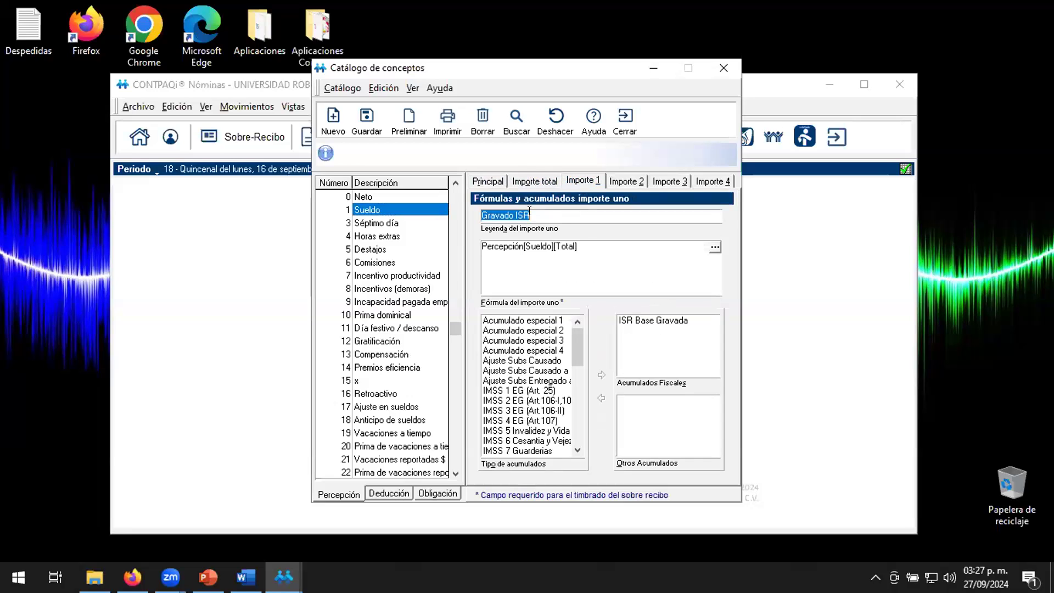
pyautogui.click(538, 181)
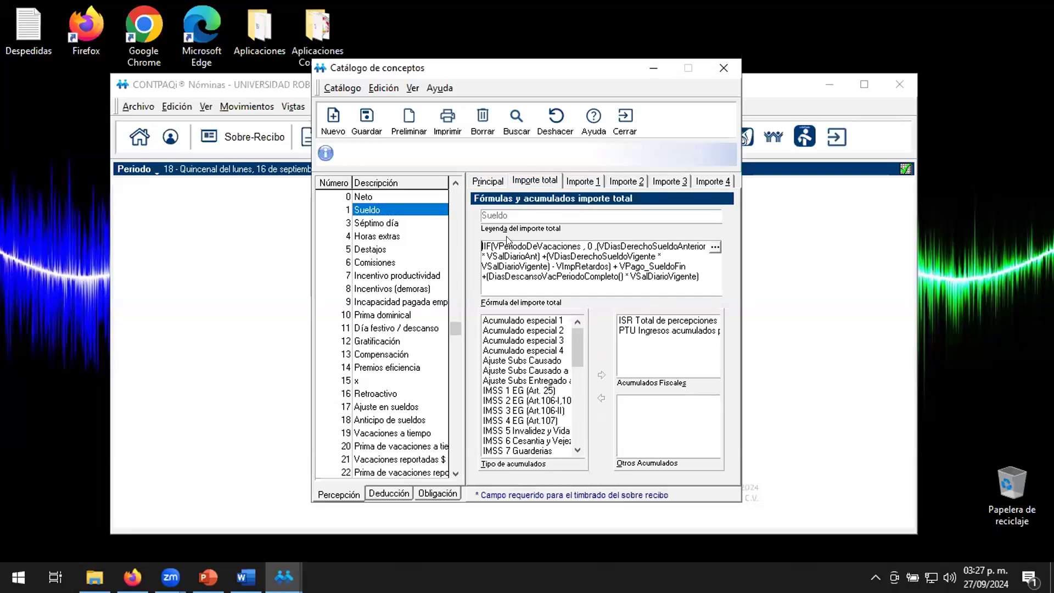
pyautogui.click(576, 181)
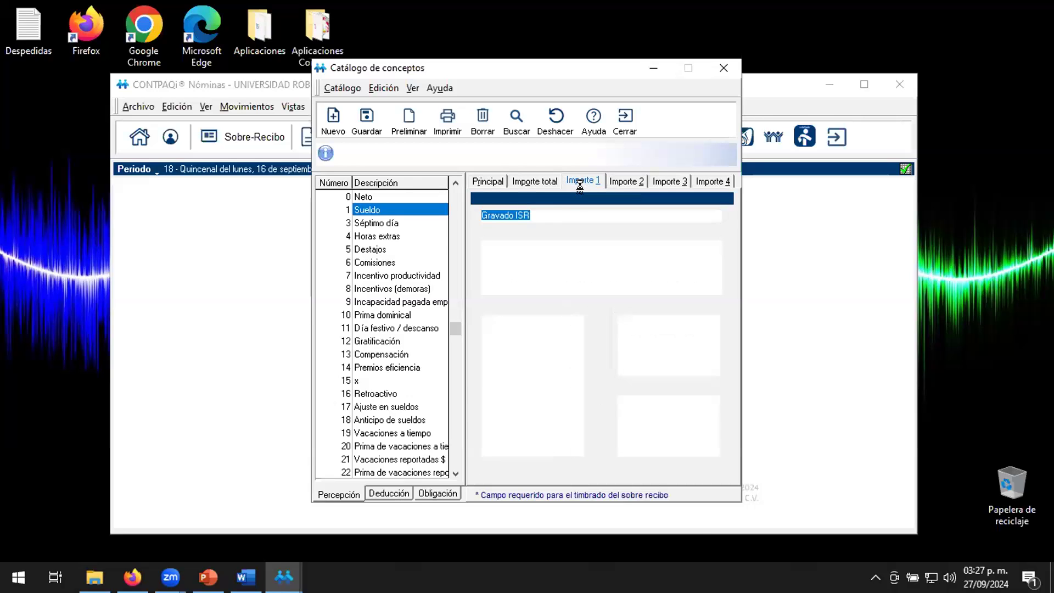
pyautogui.doubleClick(579, 245)
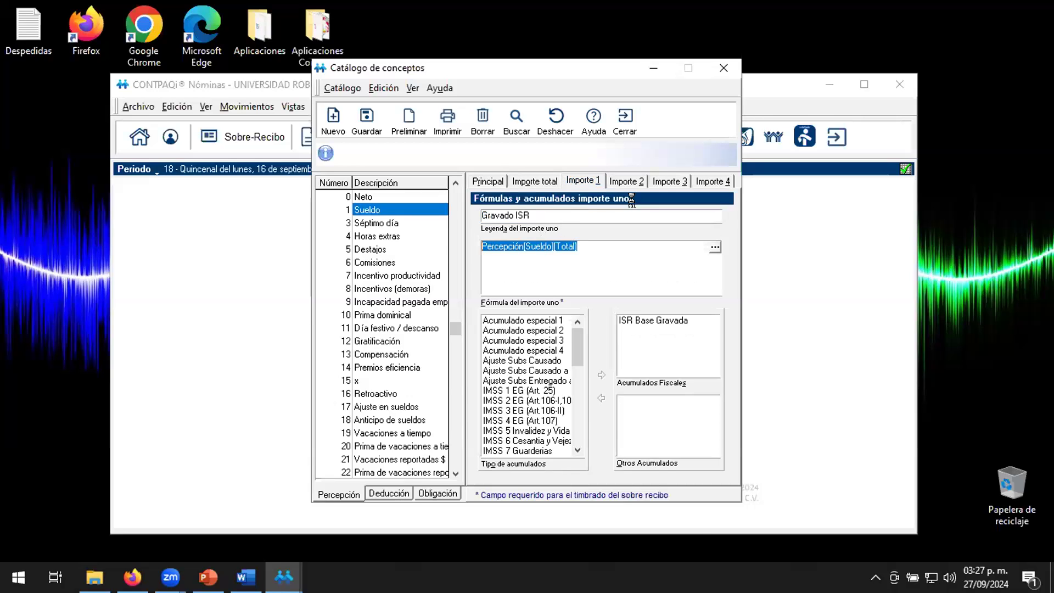
# Review the legends and formulas of Importe 2, Importe 3 and Importe 4 for Sueldo, and close the concept catalog.
pyautogui.click(691, 186)
pyautogui.click(625, 181)
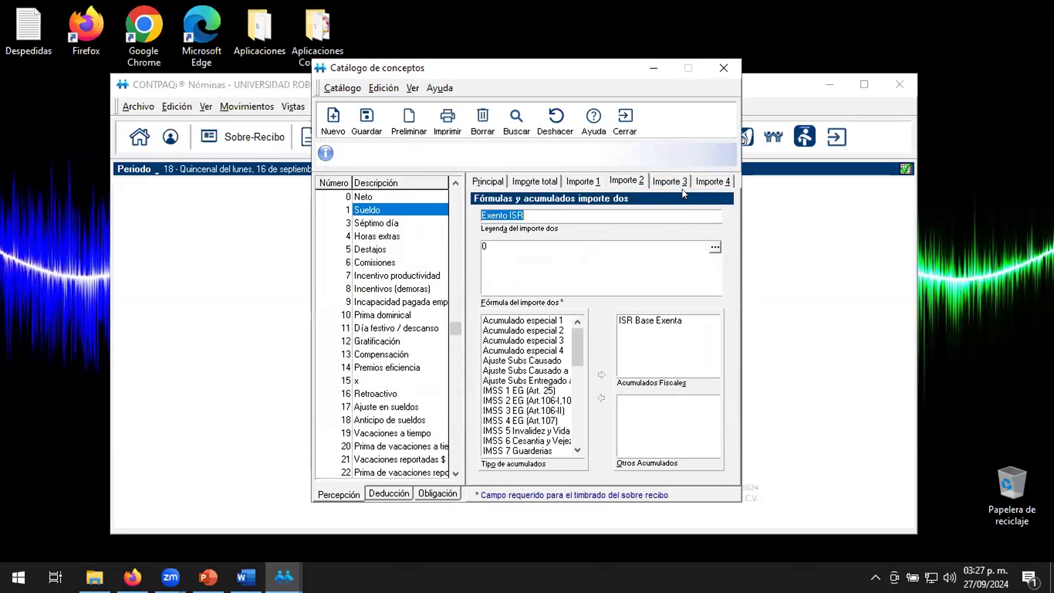
pyautogui.click(670, 182)
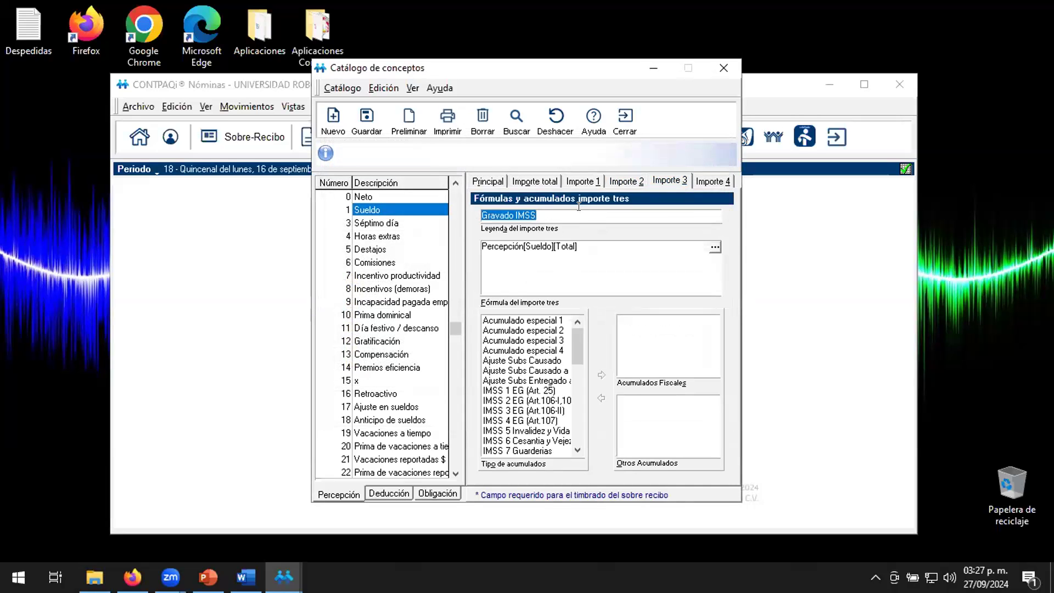
pyautogui.click(712, 182)
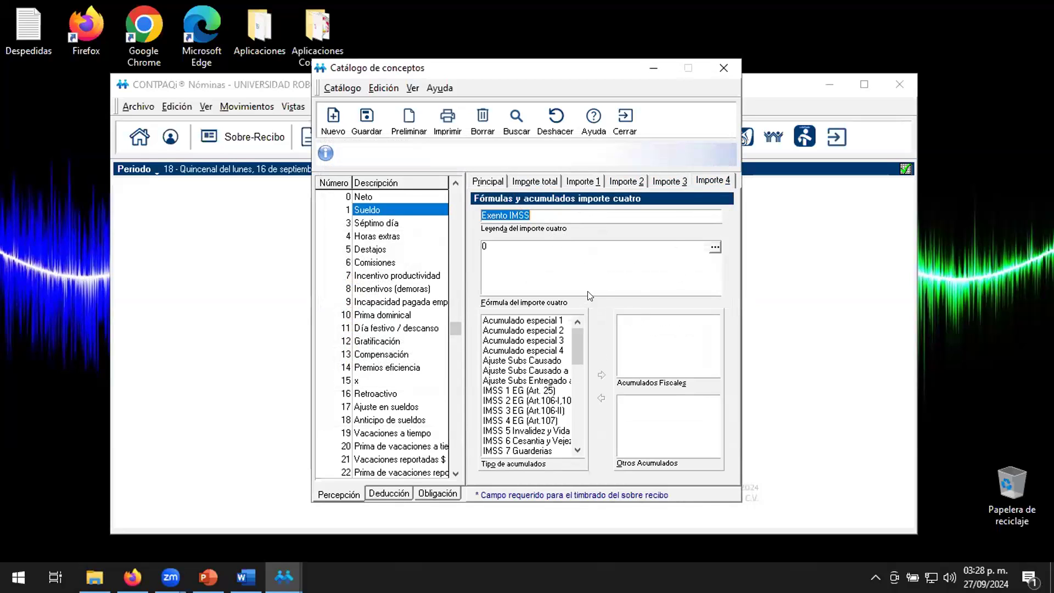
pyautogui.click(629, 131)
pyautogui.click(543, 340)
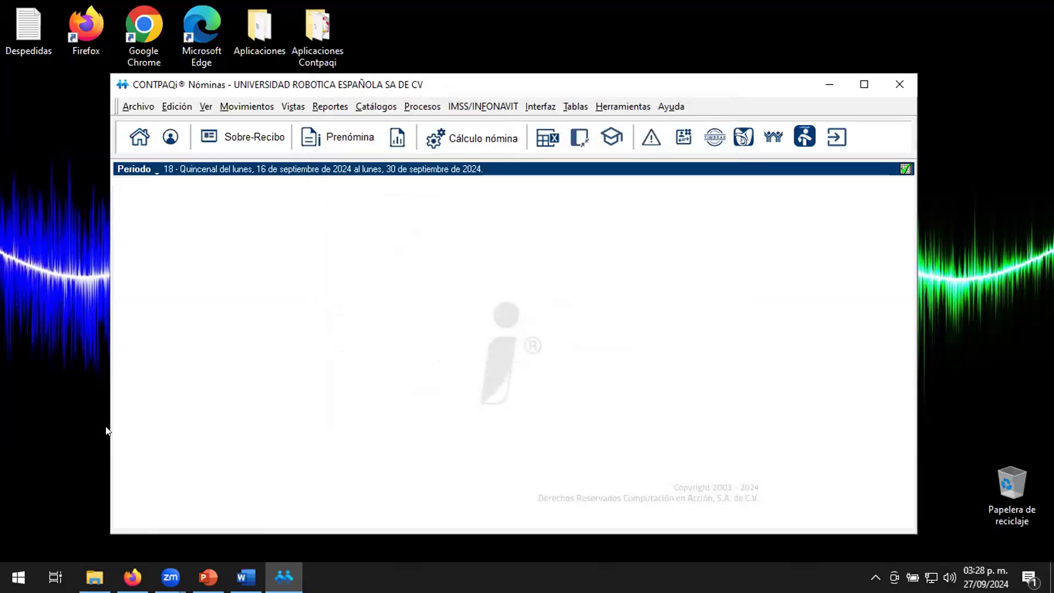
# Switch to PowerPoint and present the Requerimiento 1 slide to read its bonus requirement, ending the show and minimizing the presentation.
pyautogui.click(207, 576)
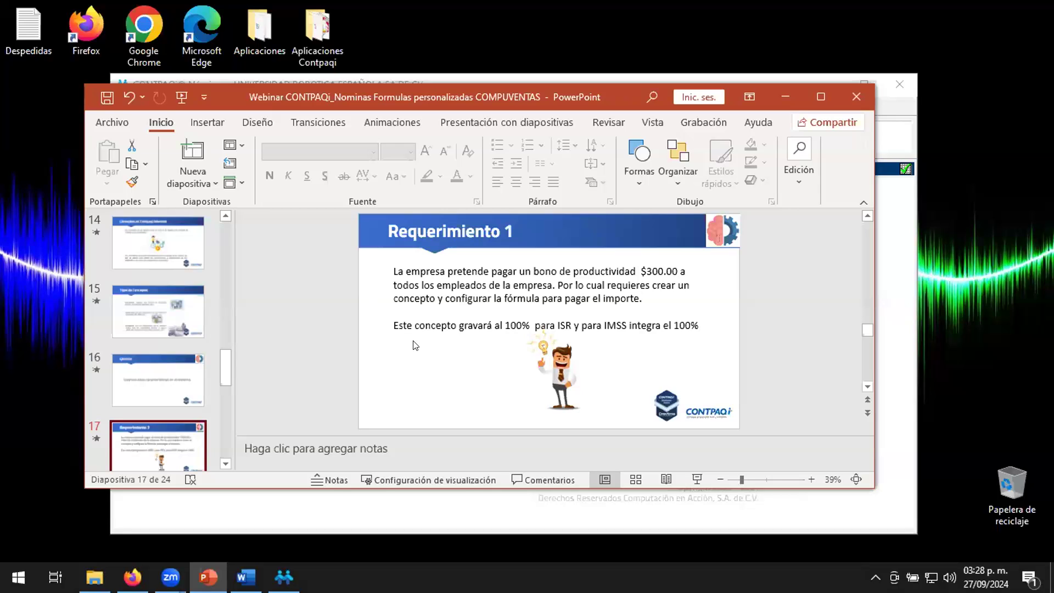
pyautogui.hotkey('shift', 'F5')
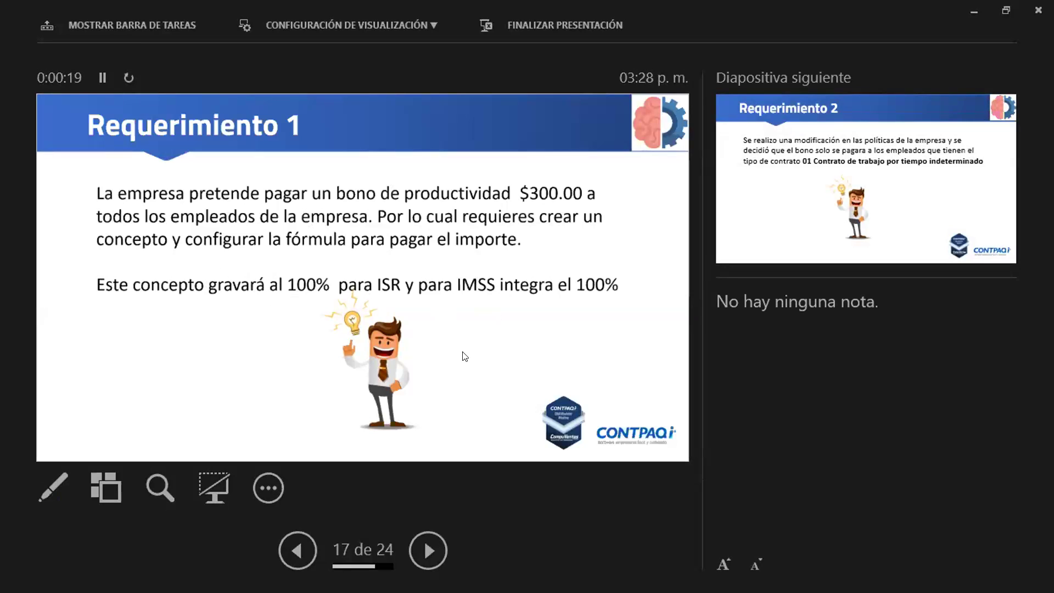
pyautogui.press('Escape')
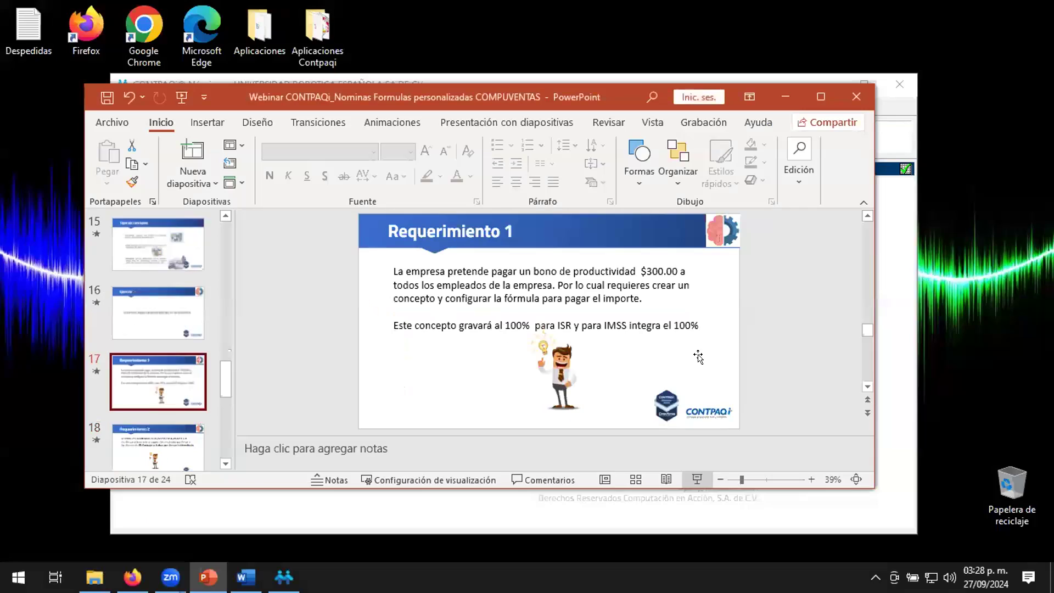
pyautogui.click(783, 90)
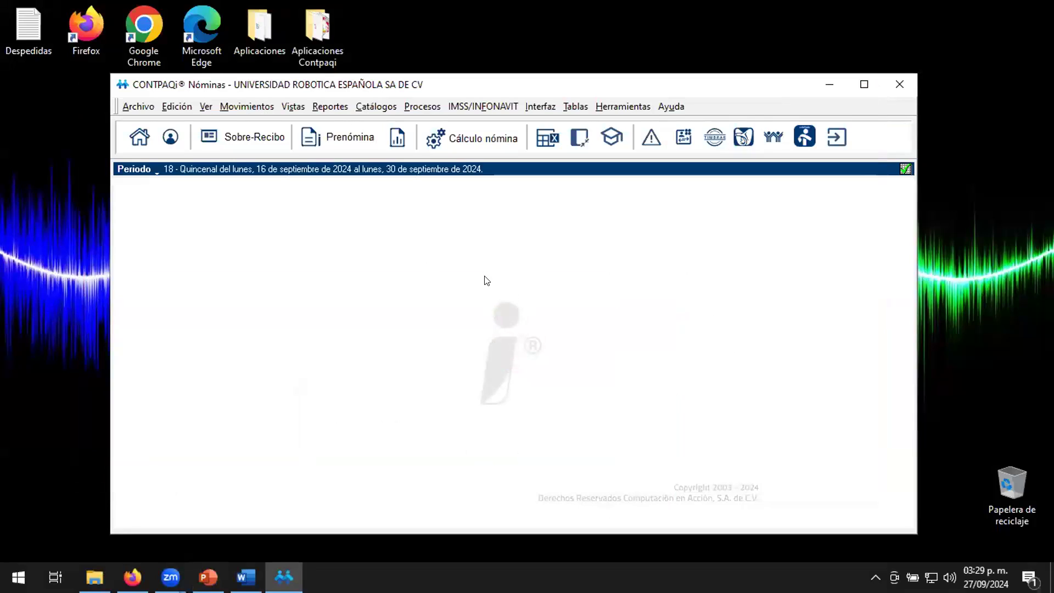
# Open the Prenómina for period 18 and bring up the first employee's Sobre-recibo.
pyautogui.click(377, 107)
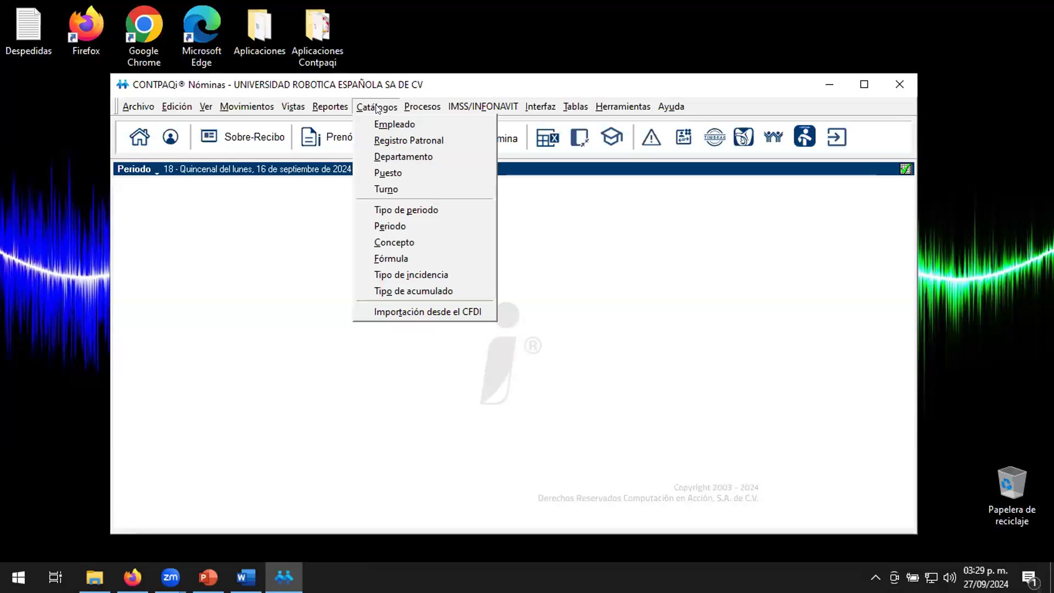
pyautogui.click(282, 245)
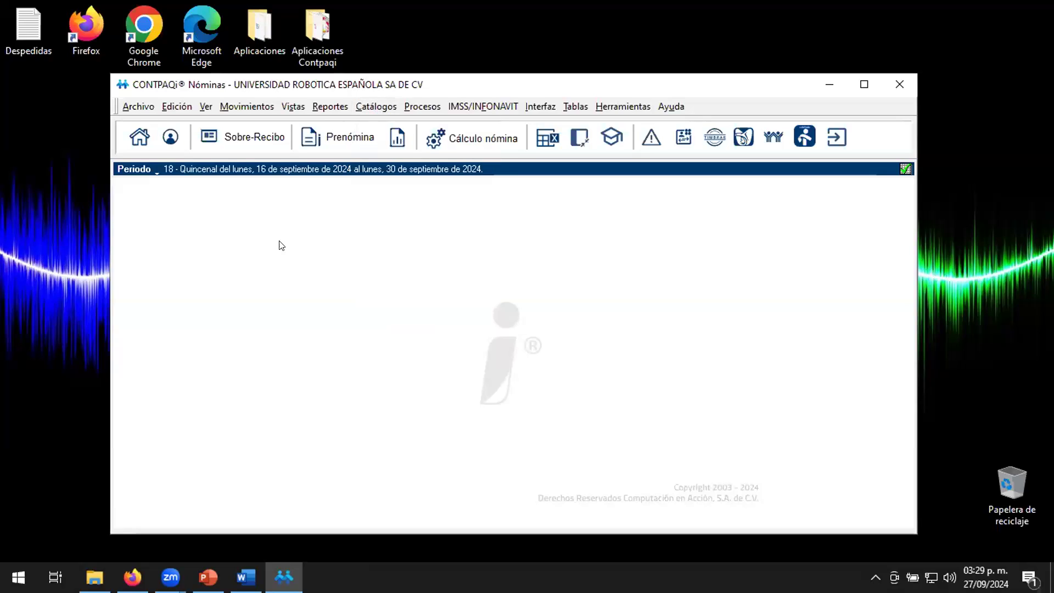
pyautogui.click(354, 146)
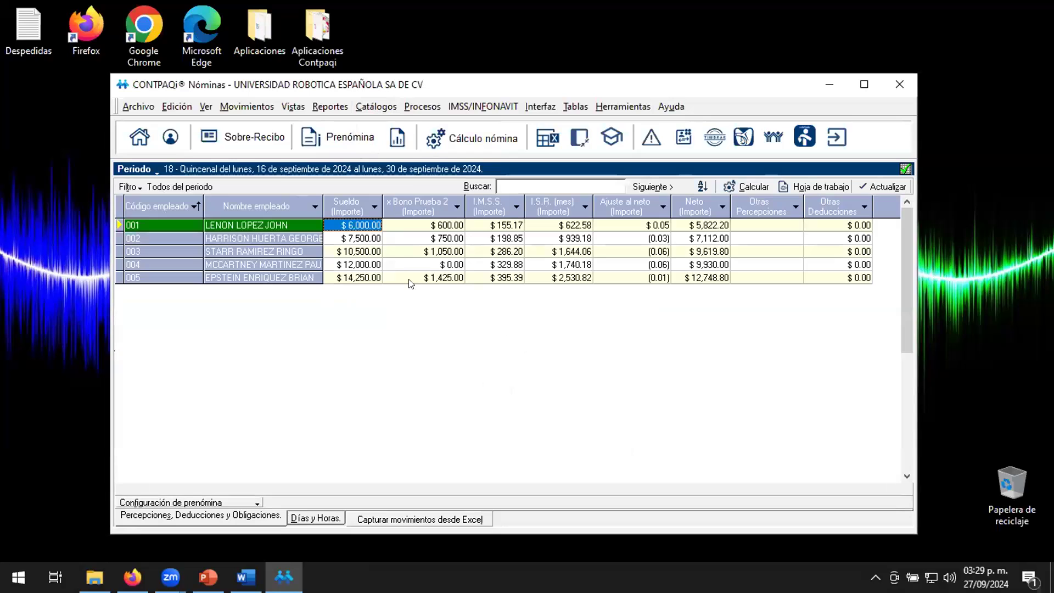
pyautogui.rightClick(301, 224)
pyautogui.click(352, 233)
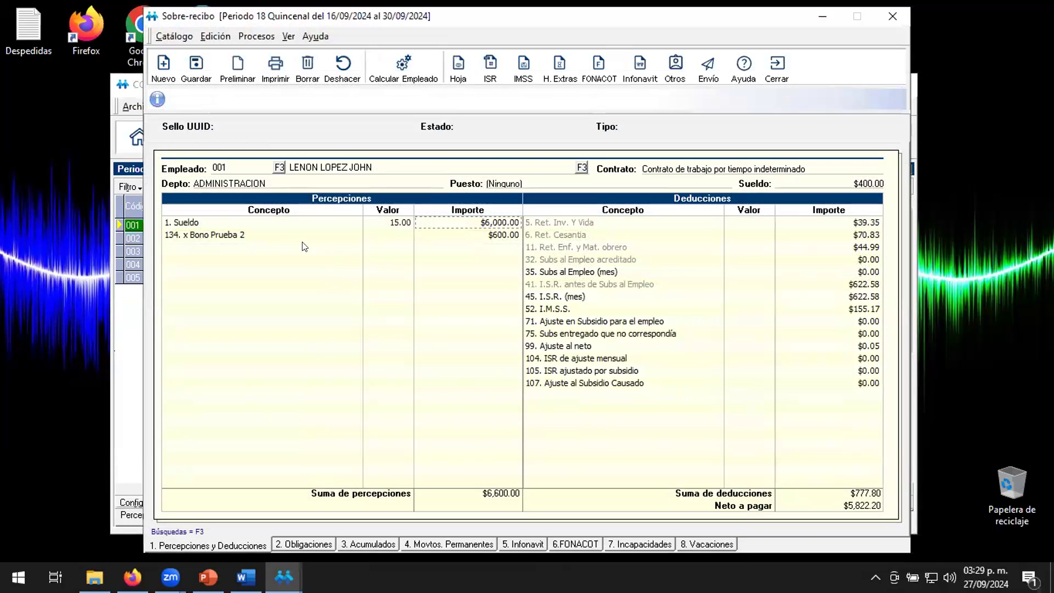
# Add the perception 6. Comisiones to the employee's Sobre-recibo with an amount of 300.
pyautogui.click(318, 254)
pyautogui.click(356, 248)
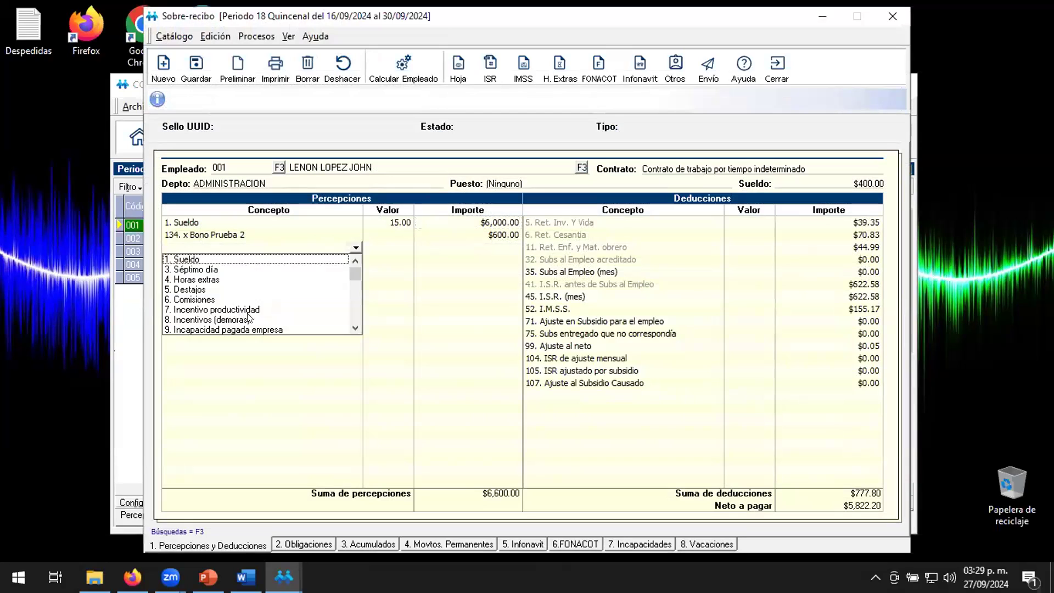
pyautogui.scroll(-2, 248, 317)
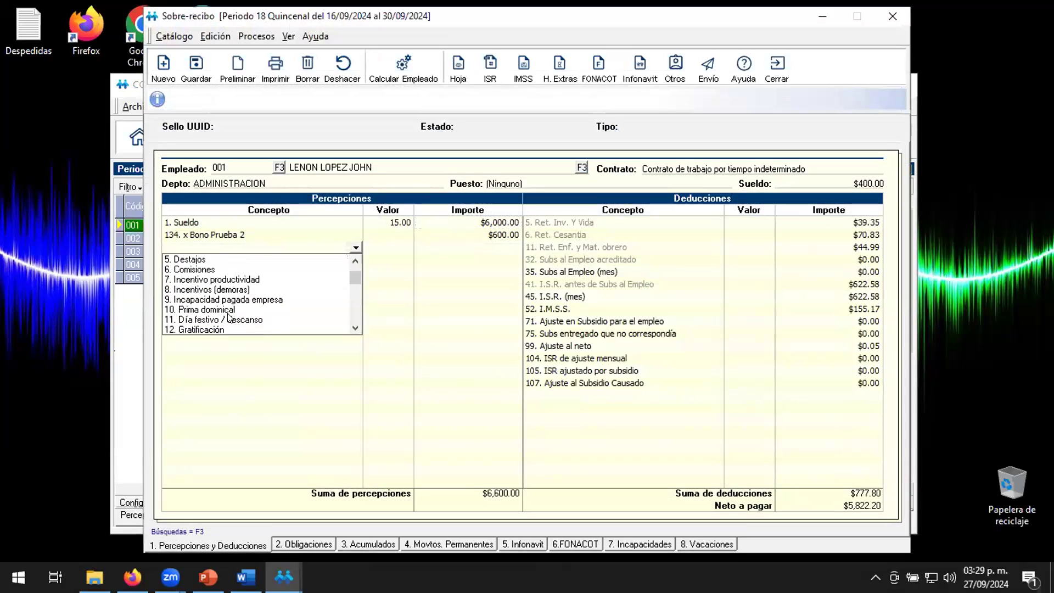
pyautogui.click(195, 269)
pyautogui.click(465, 252)
pyautogui.write('300')
pyautogui.press('Return')
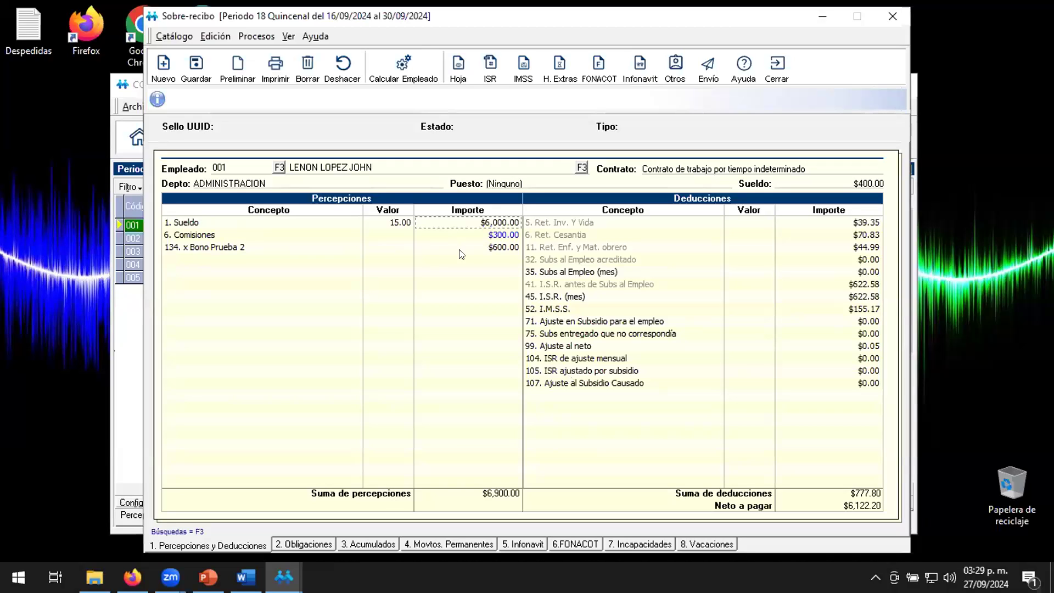
# Remove the amount of the Comisiones perception from the employee's Sobre-recibo and close the receipt.
pyautogui.click(486, 236)
pyautogui.press('Delete')
pyautogui.click(775, 71)
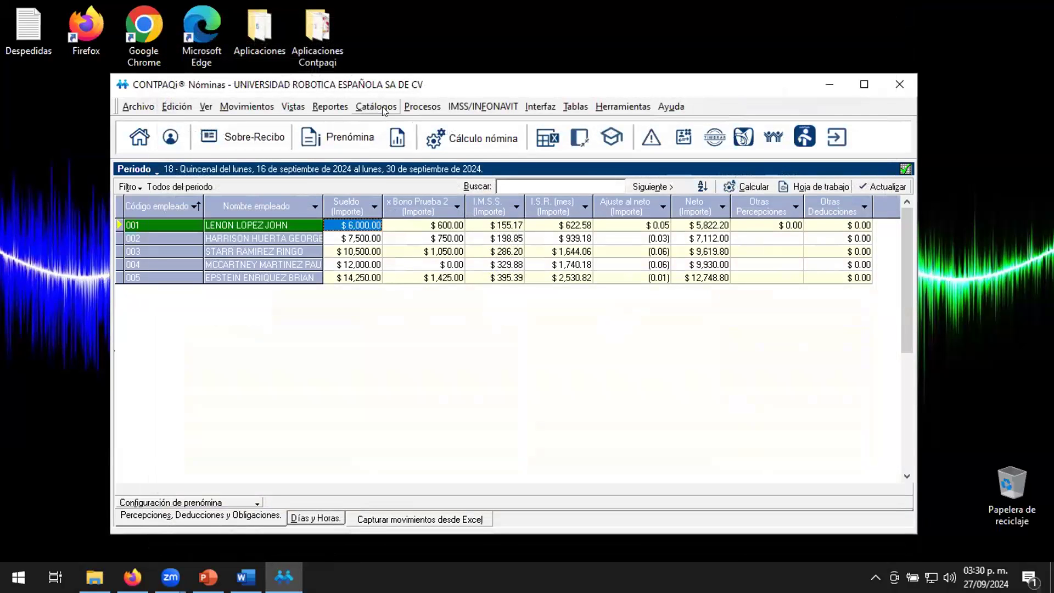
# Open the concept catalog, sort the perceptions by number and go to the last concept in the list.
pyautogui.click(383, 109)
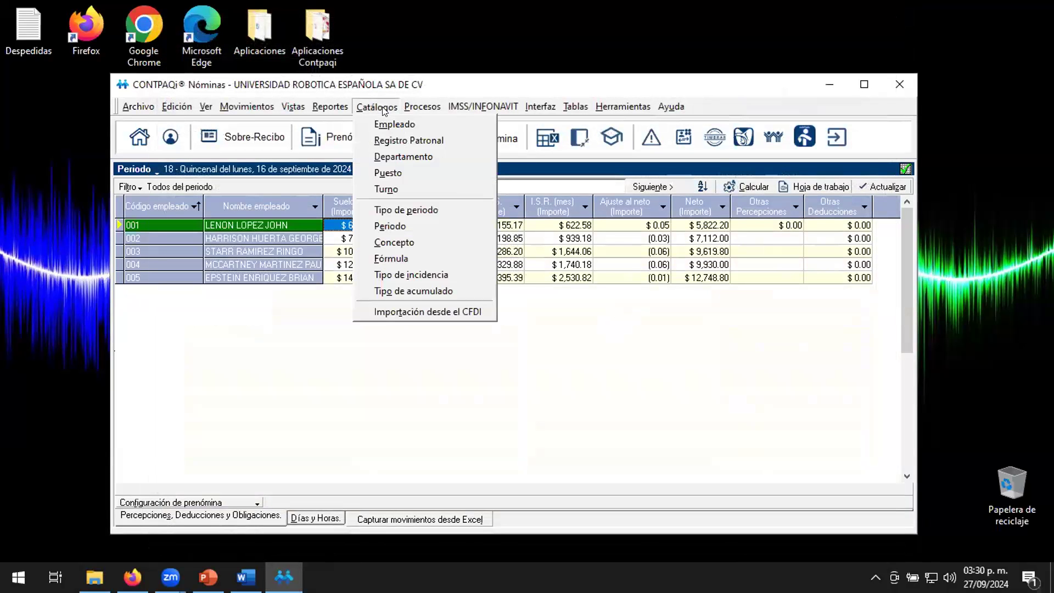
pyautogui.click(402, 242)
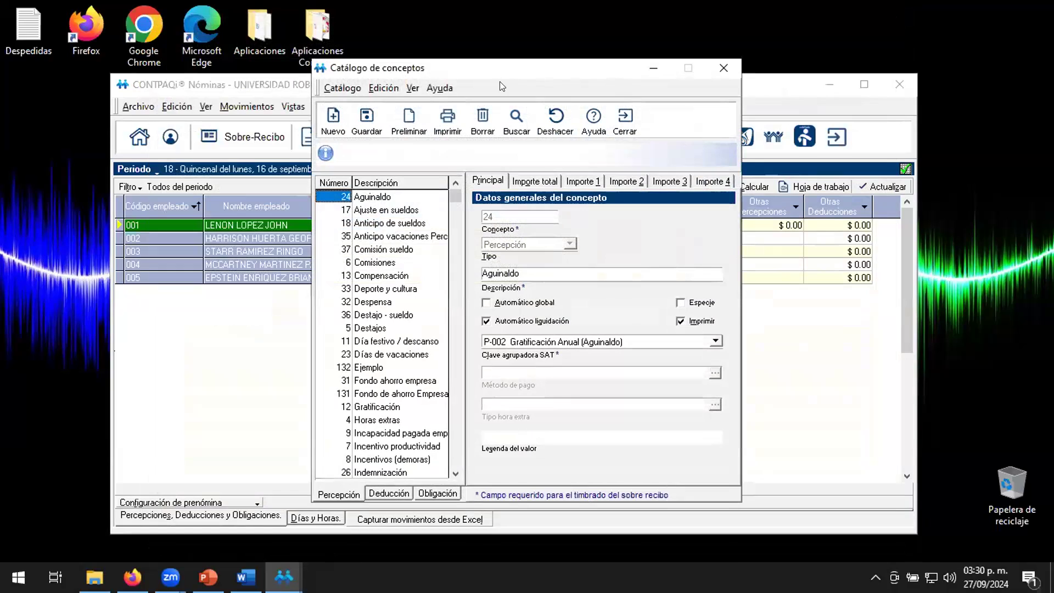
pyautogui.click(333, 122)
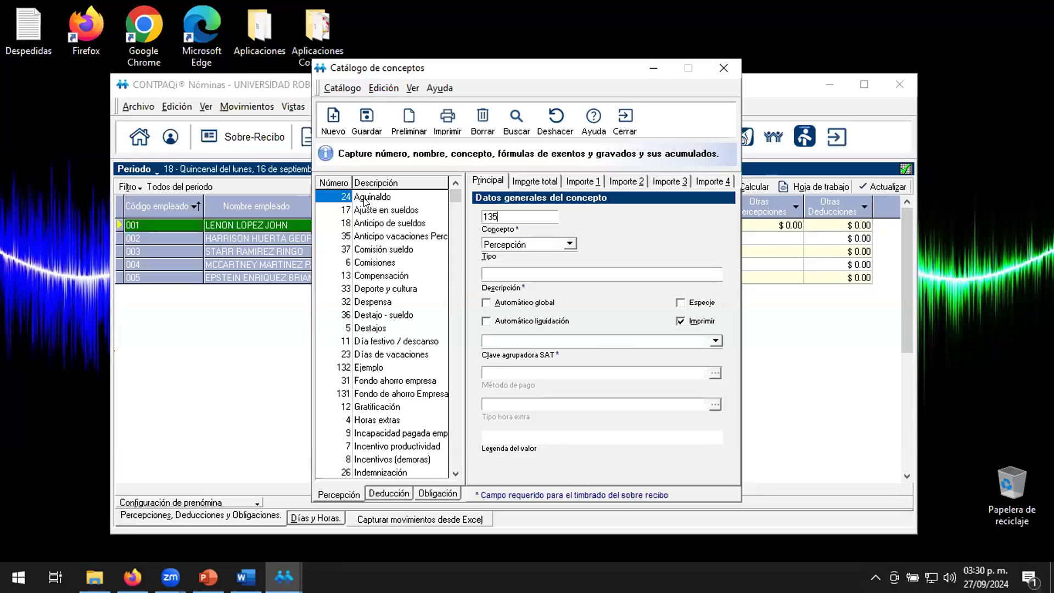
pyautogui.click(347, 184)
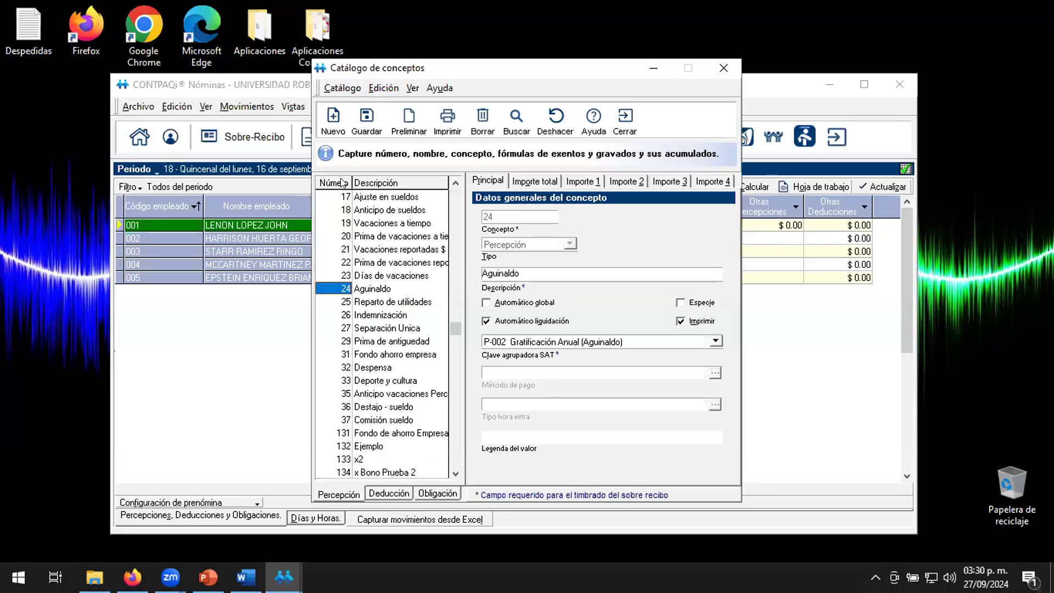
pyautogui.click(456, 351)
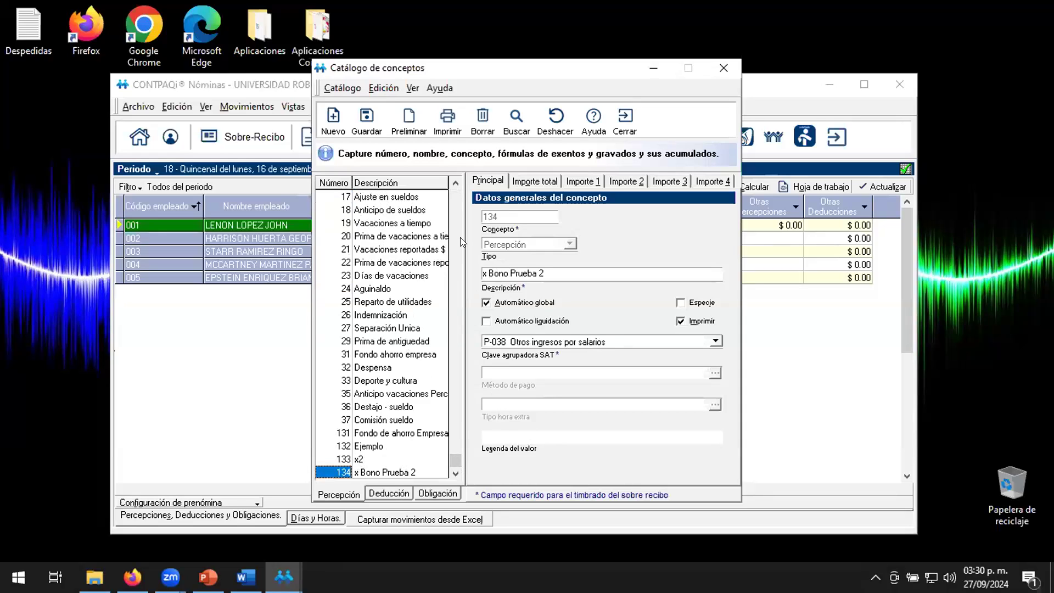
# Start a new concept of type Percepción with the description Bono Quincenal.
pyautogui.click(333, 118)
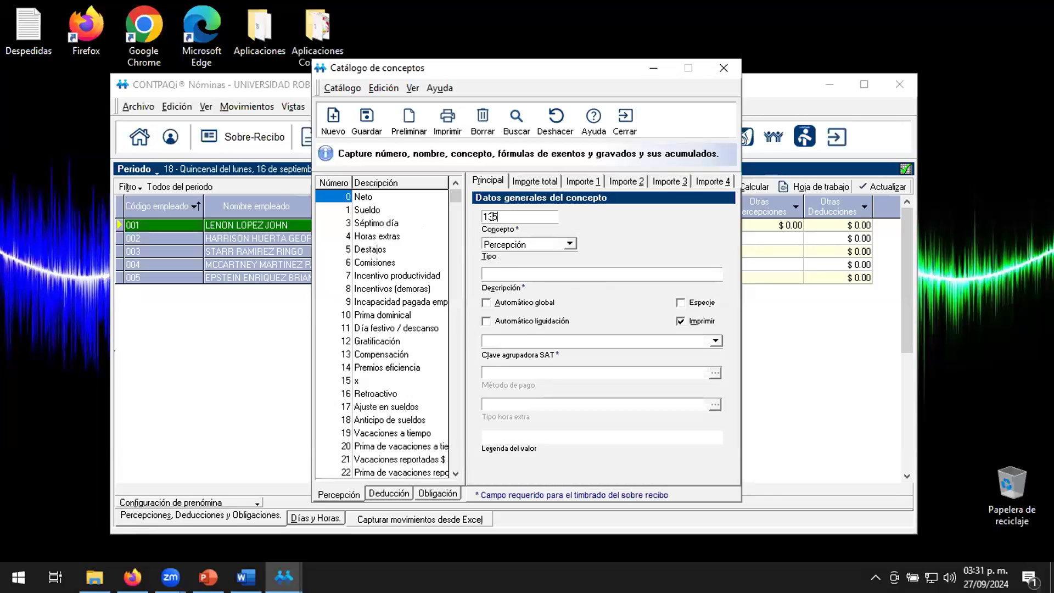
pyautogui.click(571, 244)
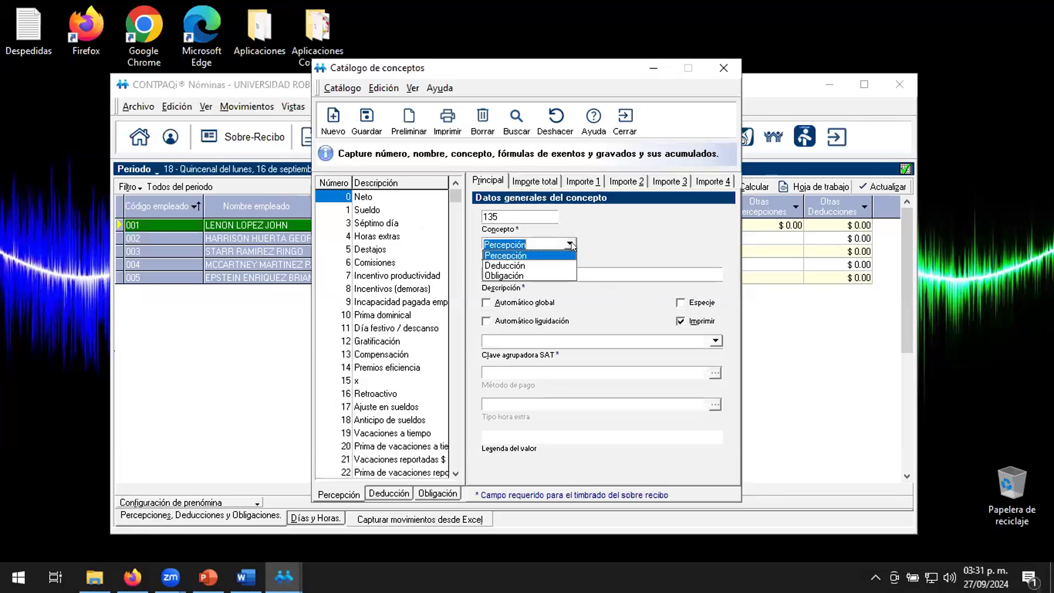
pyautogui.click(515, 256)
pyautogui.click(506, 273)
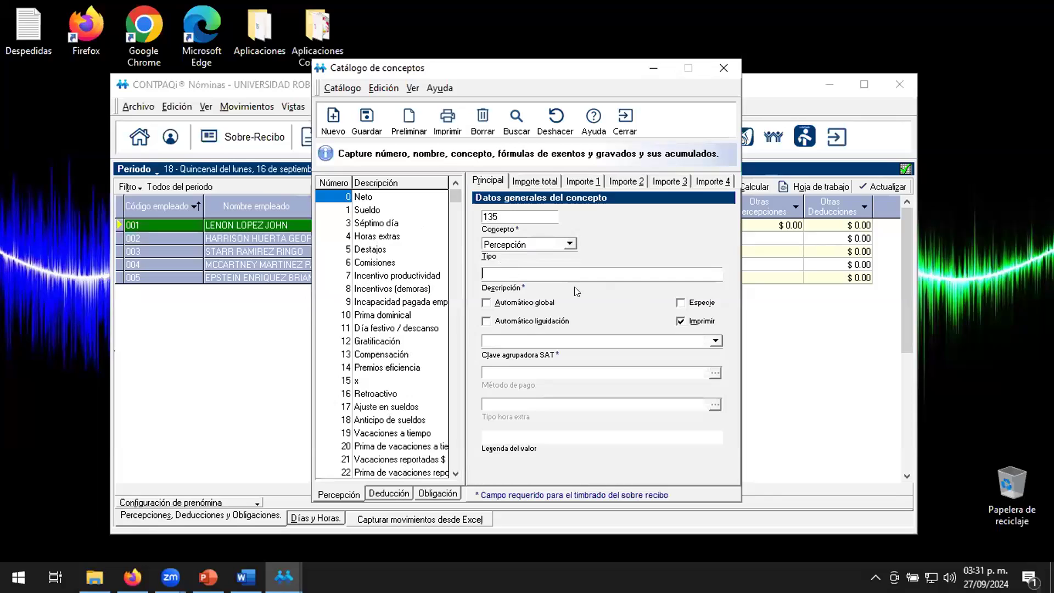
pyautogui.write('Bono Quincenal')
# Mark the new concept as Automático global, keep Imprimir enabled and assign the SAT grouping key P-038 Otros ingresos por salarios.
pyautogui.click(486, 303)
pyautogui.click(527, 338)
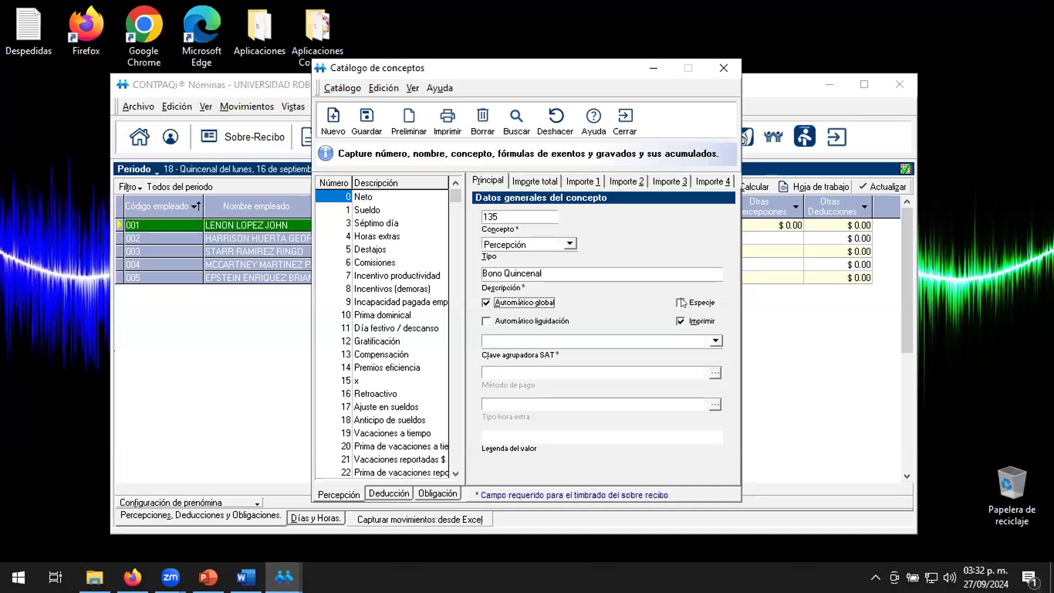
pyautogui.click(680, 319)
pyautogui.click(681, 319)
pyautogui.click(713, 341)
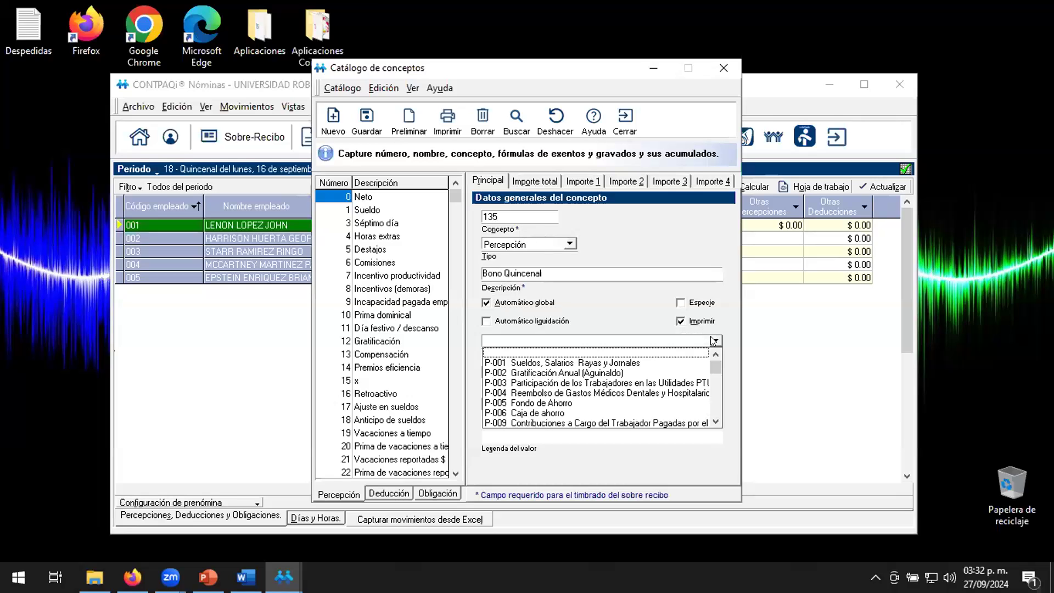
pyautogui.moveTo(716, 364)
pyautogui.mouseDown()
pyautogui.moveTo(717, 373)
pyautogui.moveTo(710, 360)
pyautogui.mouseUp()
pyautogui.moveTo(717, 364); pyautogui.dragTo(716, 390)
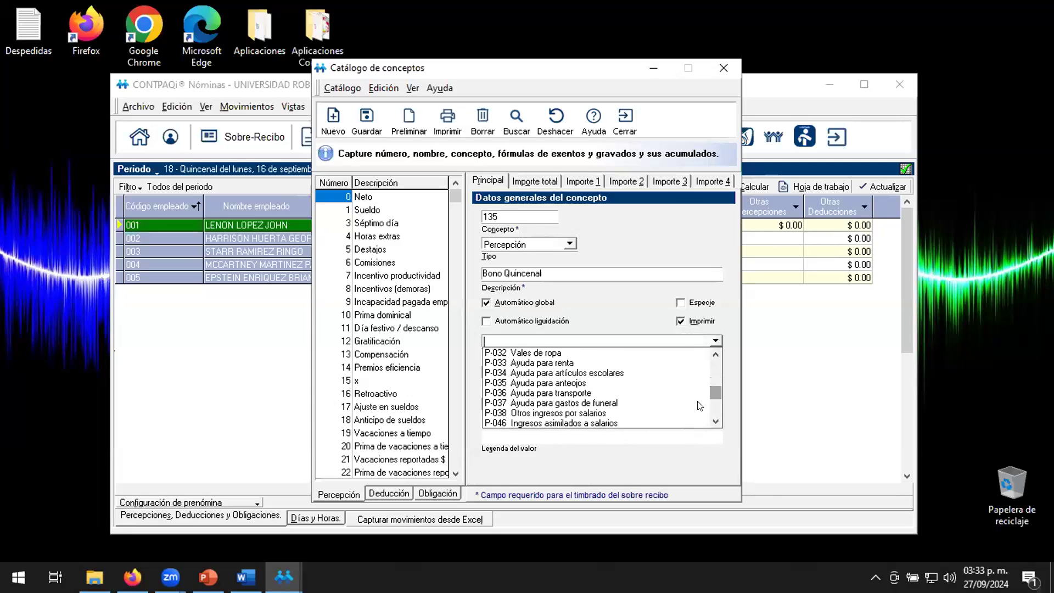
pyautogui.click(538, 413)
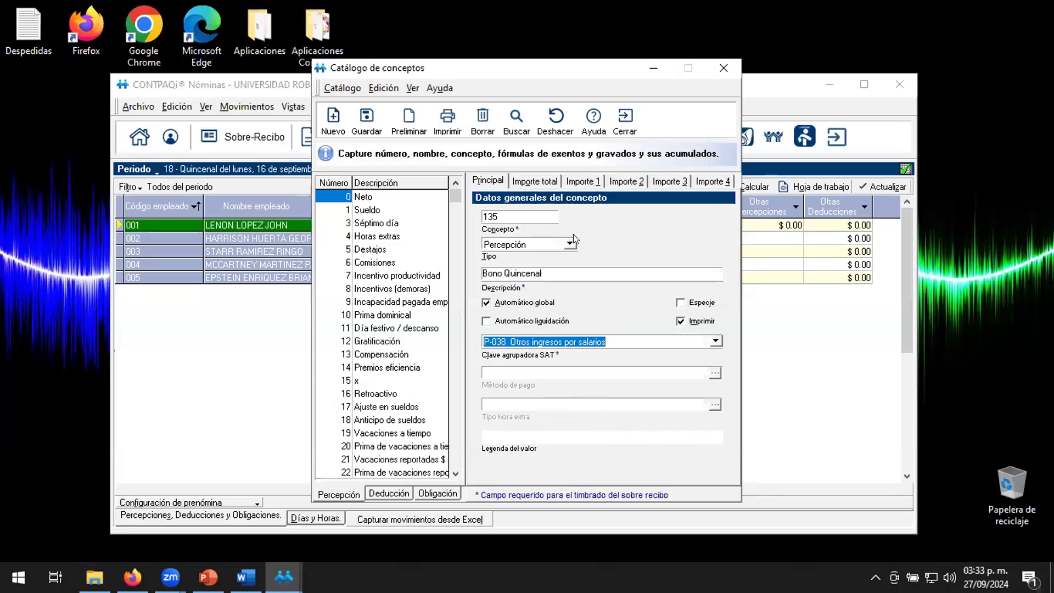
# Set the Importe total formula of Bono Quincenal to 300 in the expression editor.
pyautogui.click(525, 181)
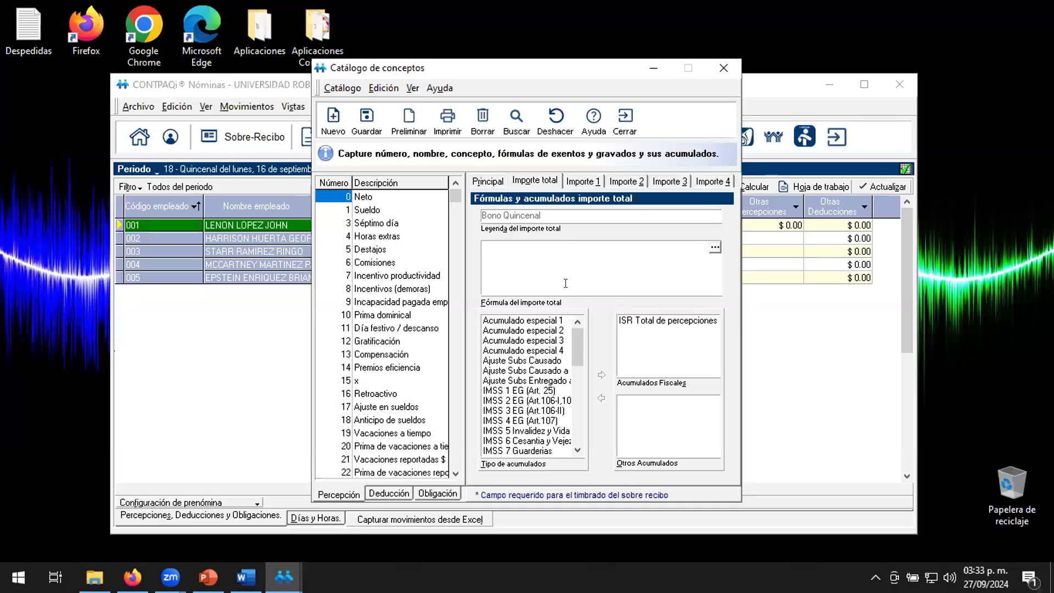
pyautogui.click(711, 253)
pyautogui.click(713, 247)
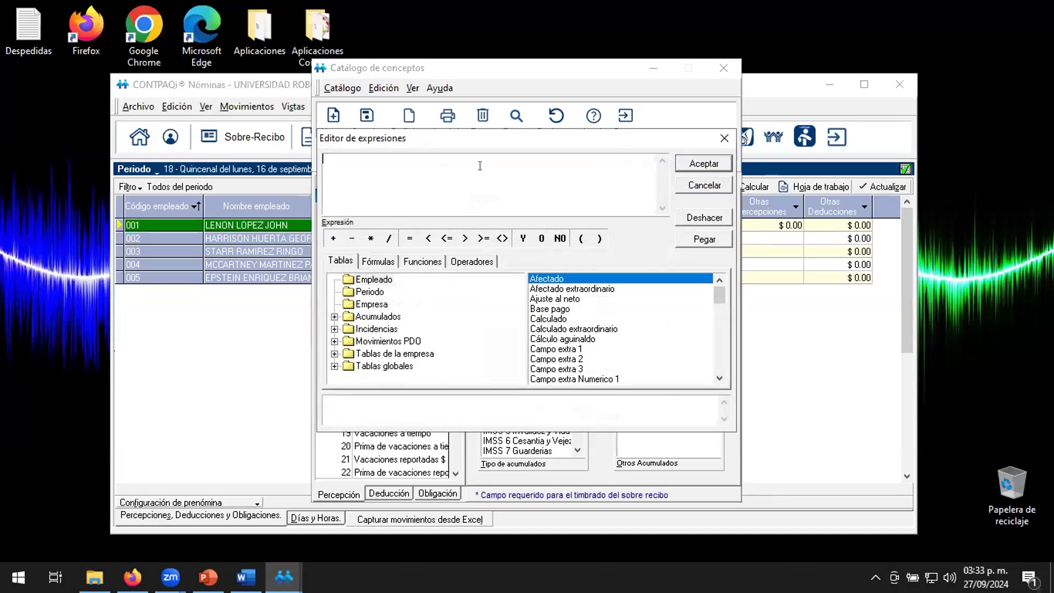
pyautogui.write('300')
pyautogui.click(694, 167)
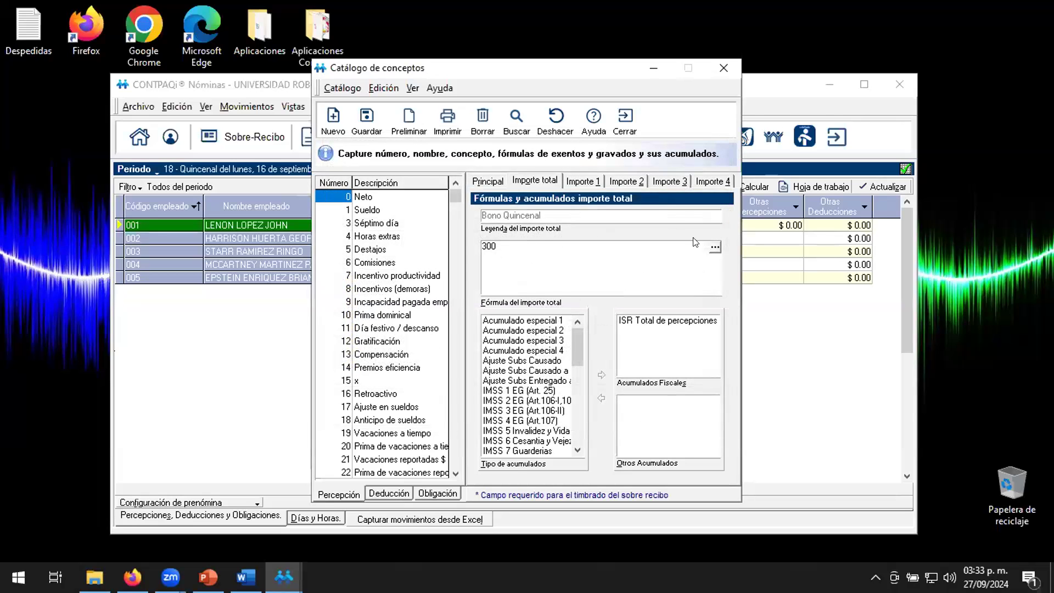
# Browse the Movimientos PDO perceptions in the expression editor, examine the fields available for Sueldo and close the editor.
pyautogui.click(713, 249)
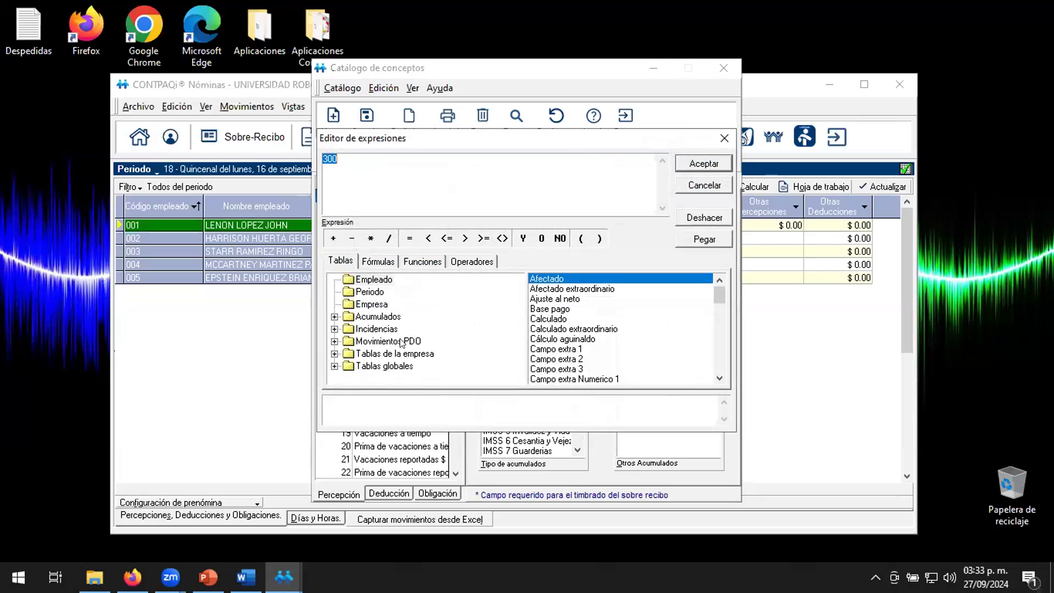
pyautogui.click(335, 341)
pyautogui.click(350, 355)
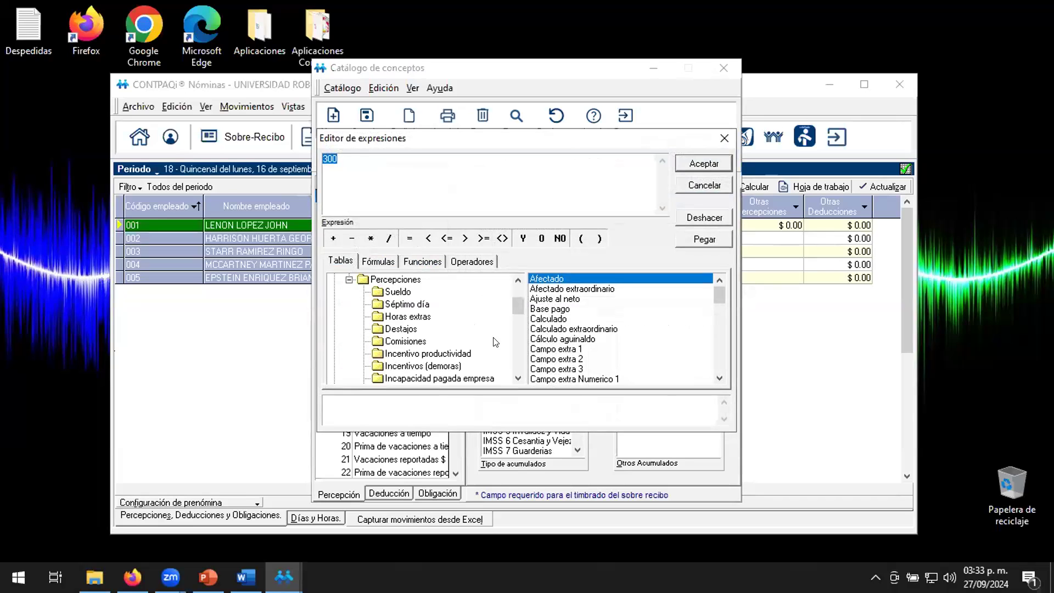
pyautogui.click(400, 293)
pyautogui.moveTo(517, 307)
pyautogui.mouseDown()
pyautogui.moveTo(516, 362)
pyautogui.moveTo(513, 297)
pyautogui.mouseUp()
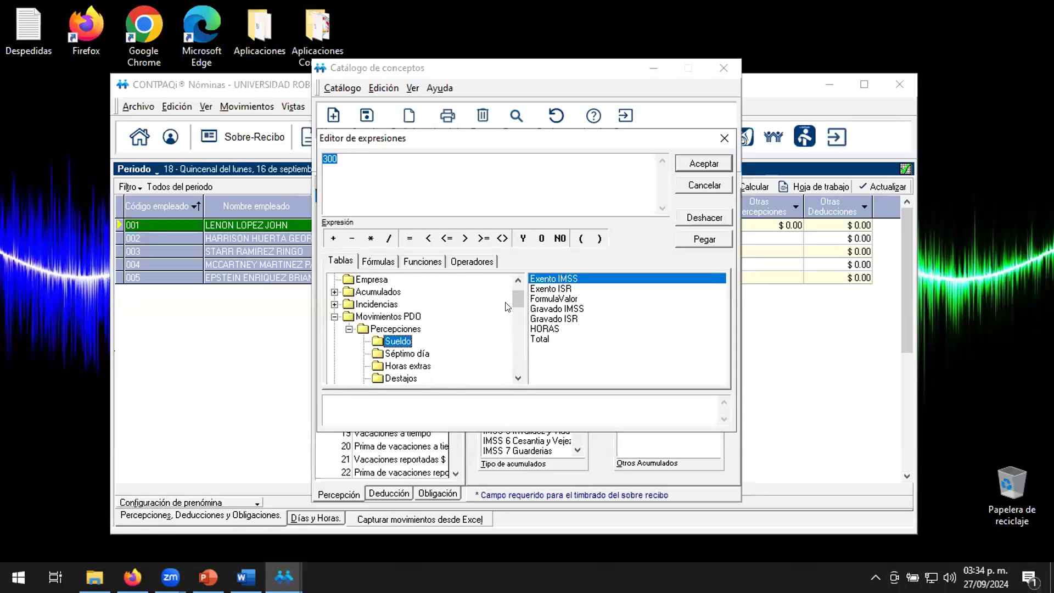
pyautogui.click(709, 166)
# Check the general data and the Importe total formula of Bono Quincenal and save the concept.
pyautogui.click(488, 180)
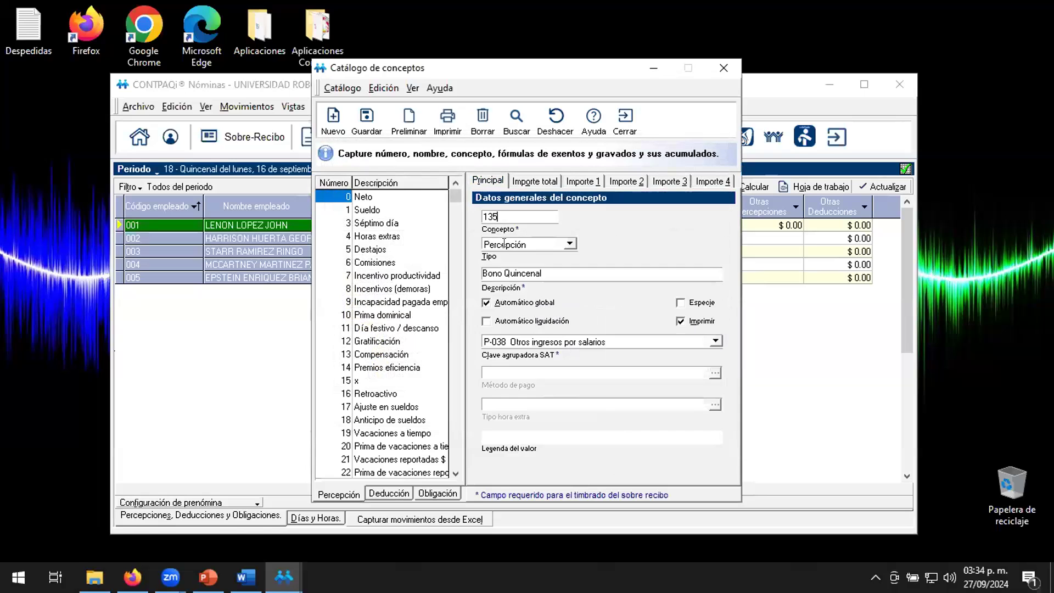
pyautogui.click(534, 182)
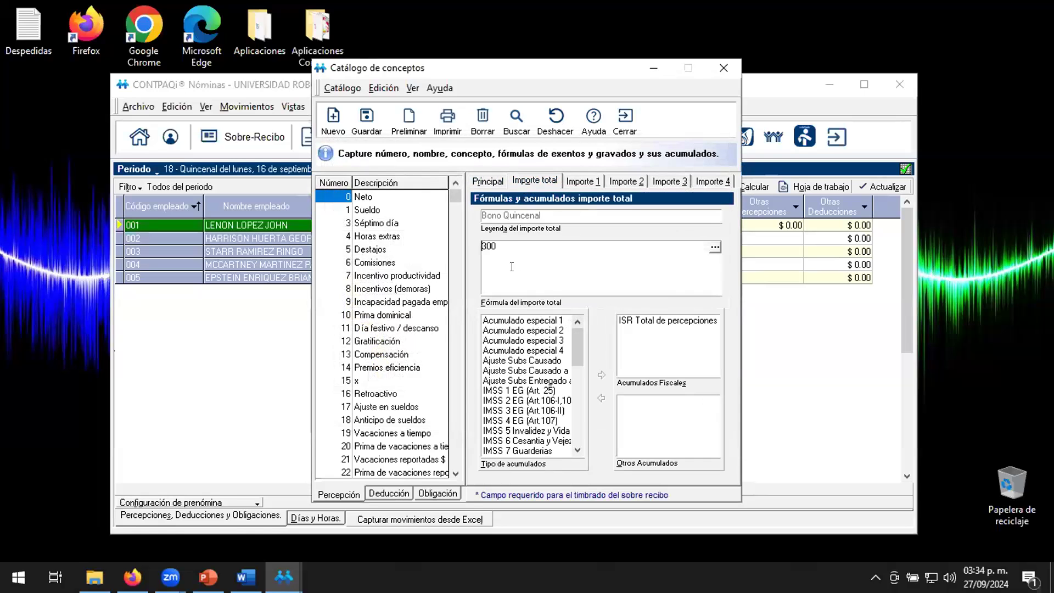
pyautogui.click(487, 181)
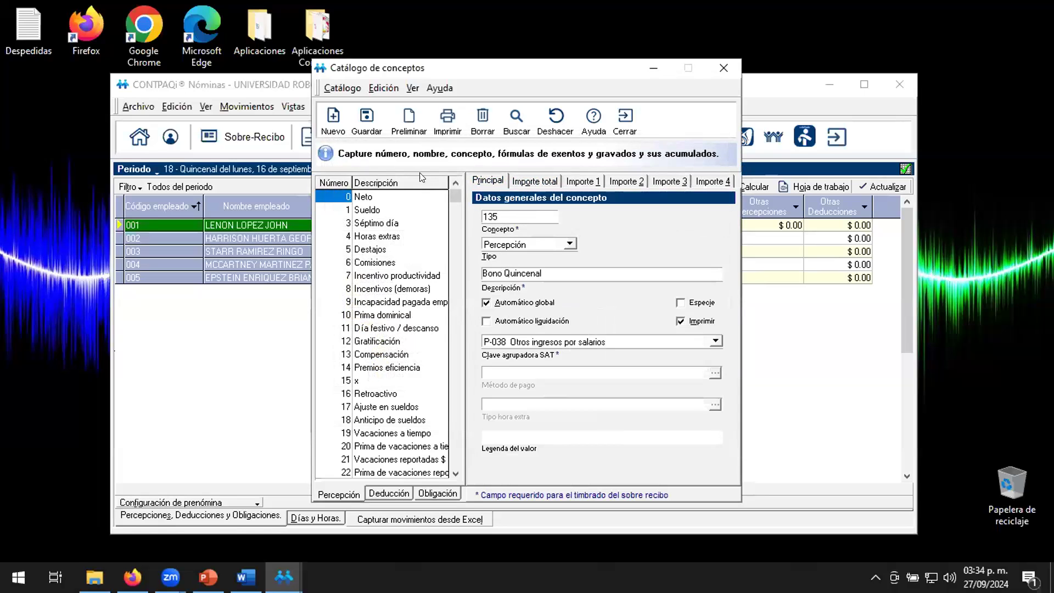
pyautogui.click(370, 122)
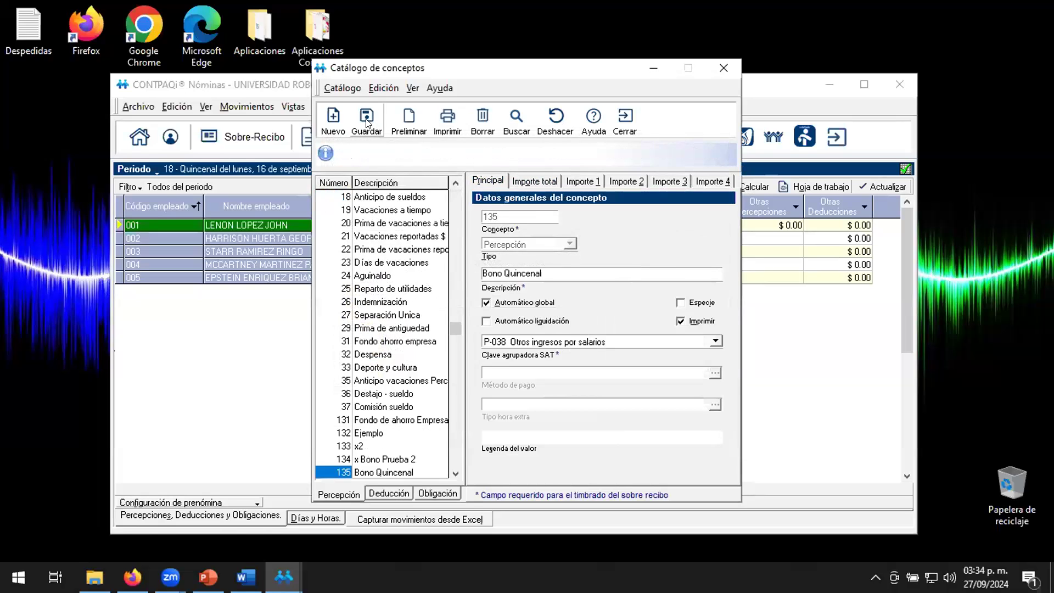
# Look up Bono Quincenal among the Movimientos PDO perceptions in the expression editor, view its fields and leave the formula unedited.
pyautogui.click(532, 182)
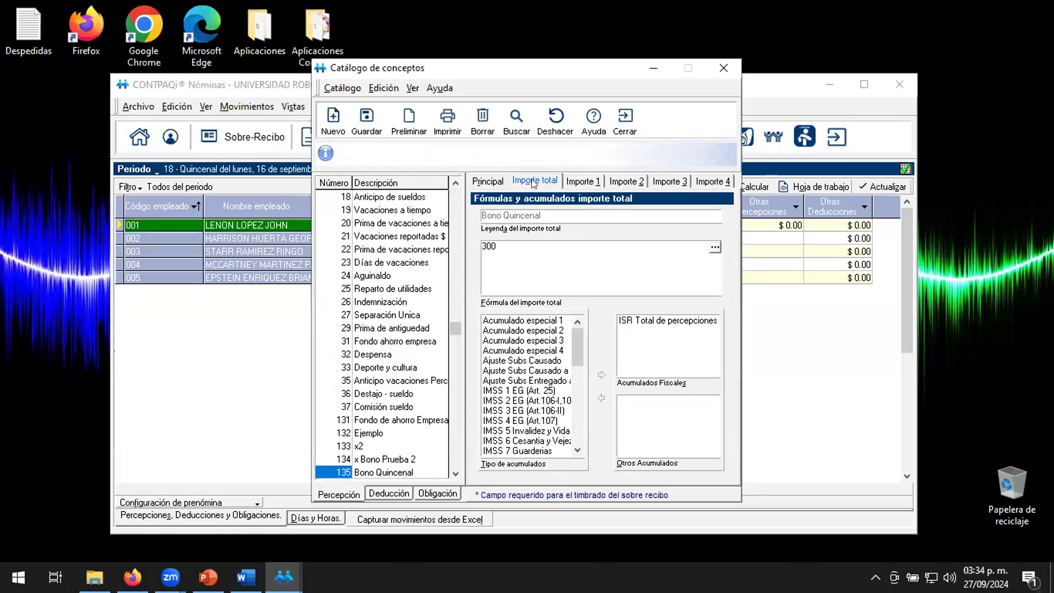
pyautogui.click(715, 247)
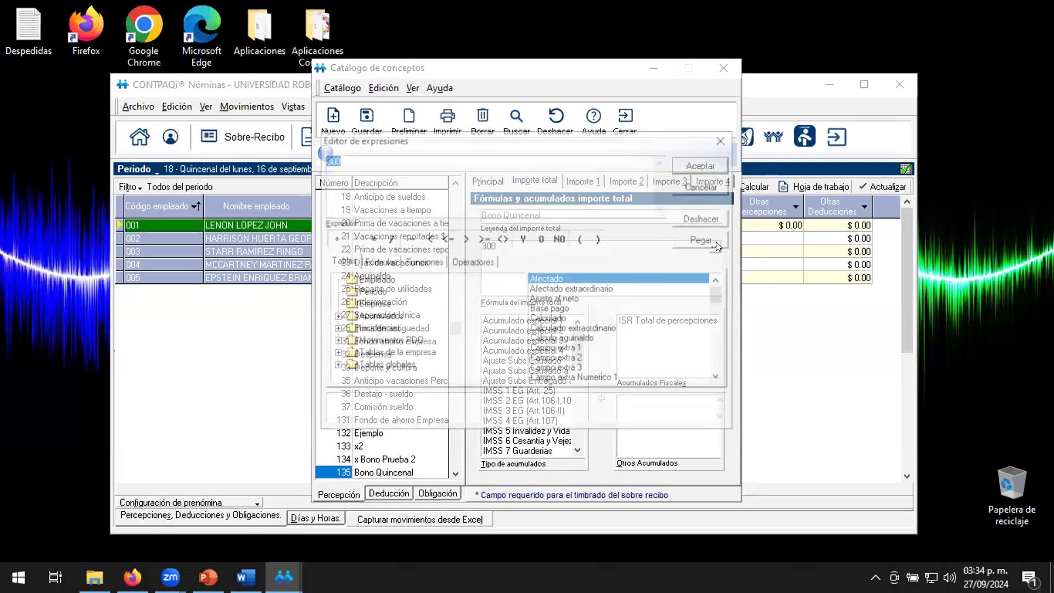
pyautogui.click(334, 341)
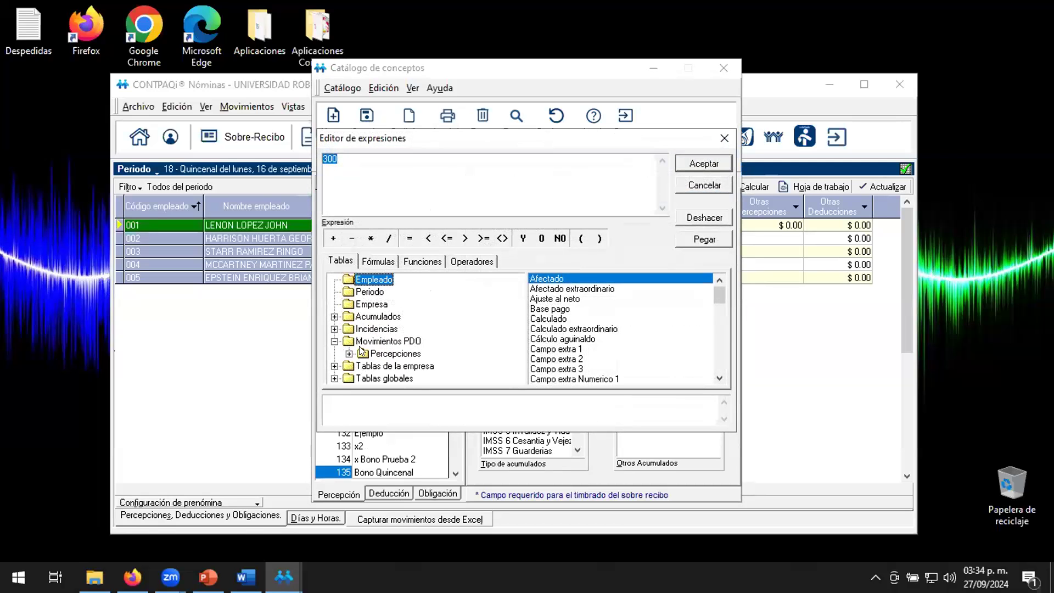
pyautogui.click(348, 354)
pyautogui.scroll(-1, 515, 330)
pyautogui.scroll(-5, 515, 330)
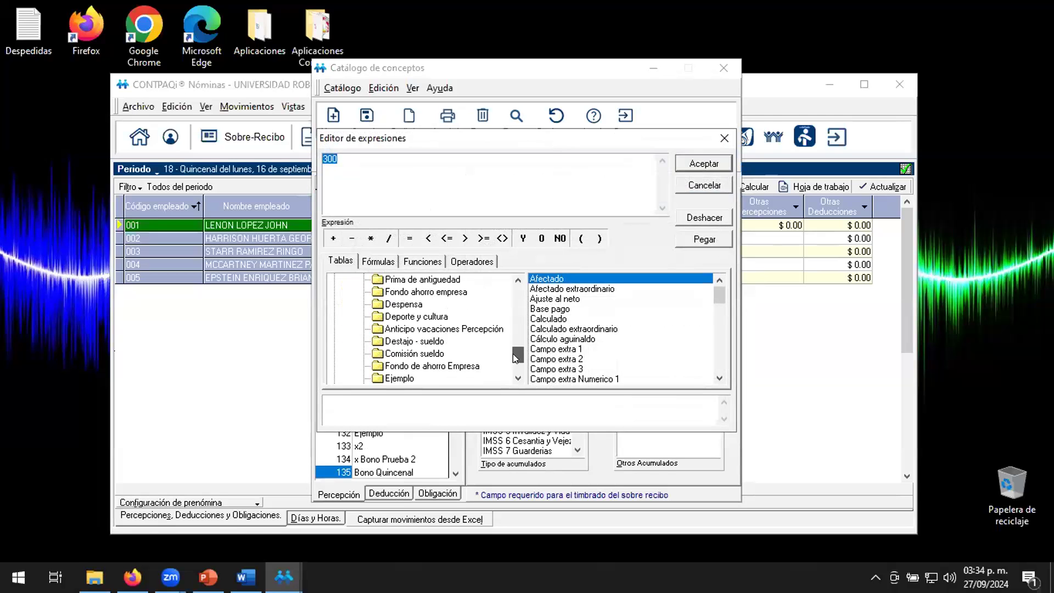
pyautogui.click(430, 354)
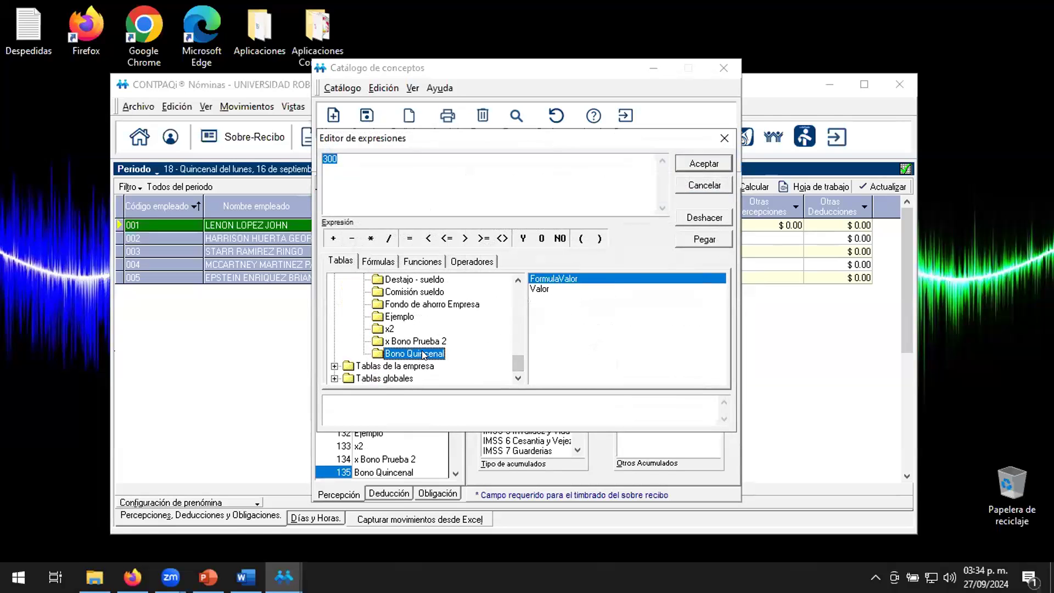
pyautogui.click(704, 185)
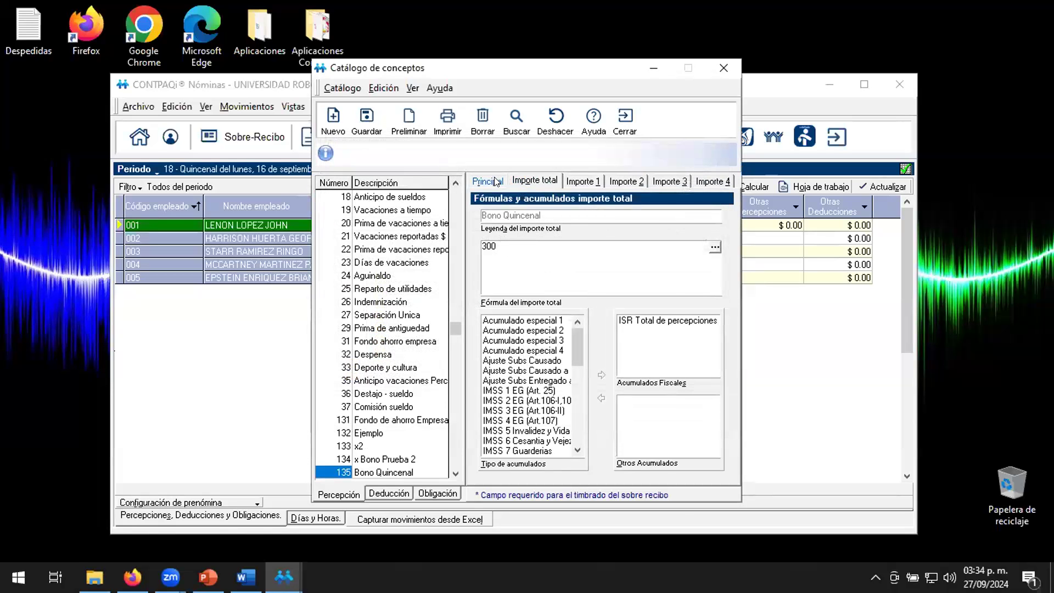
# Review the description and Importe total formula of the saved Bono Quincenal concept and close the concept catalog.
pyautogui.click(487, 181)
pyautogui.click(552, 275)
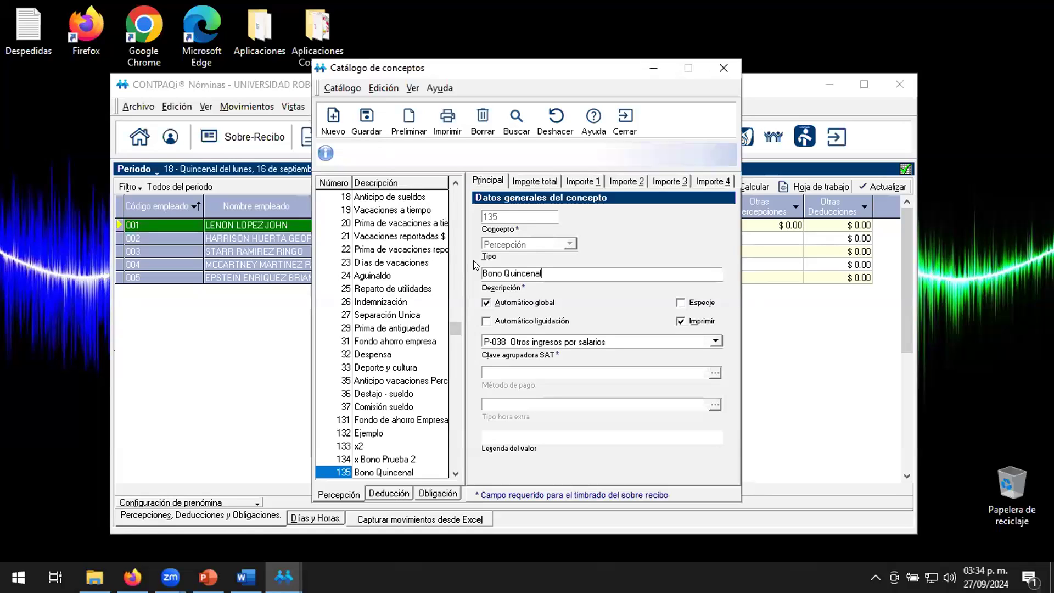
pyautogui.click(535, 181)
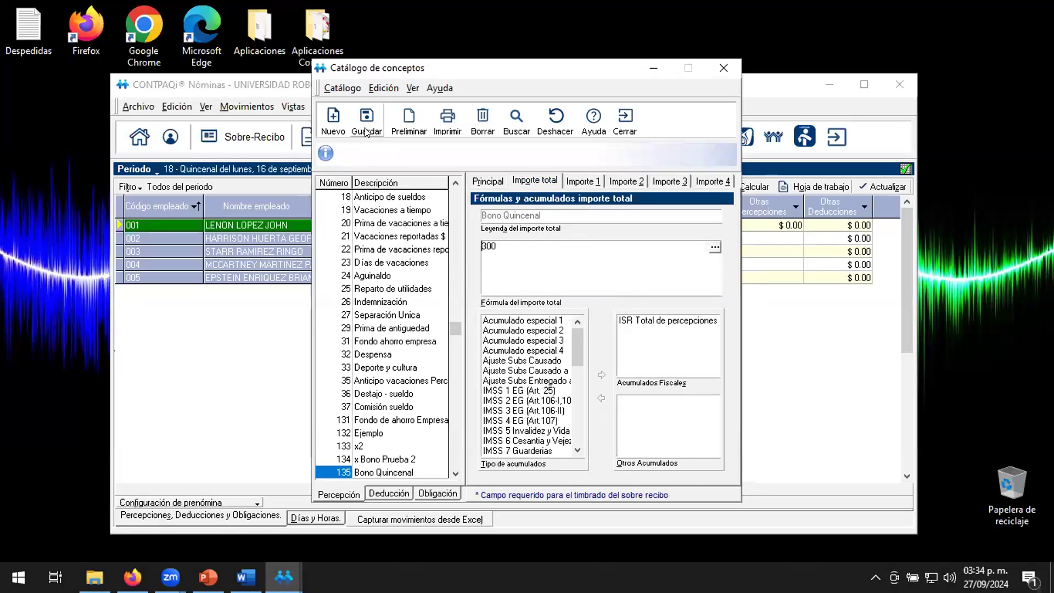
pyautogui.click(625, 128)
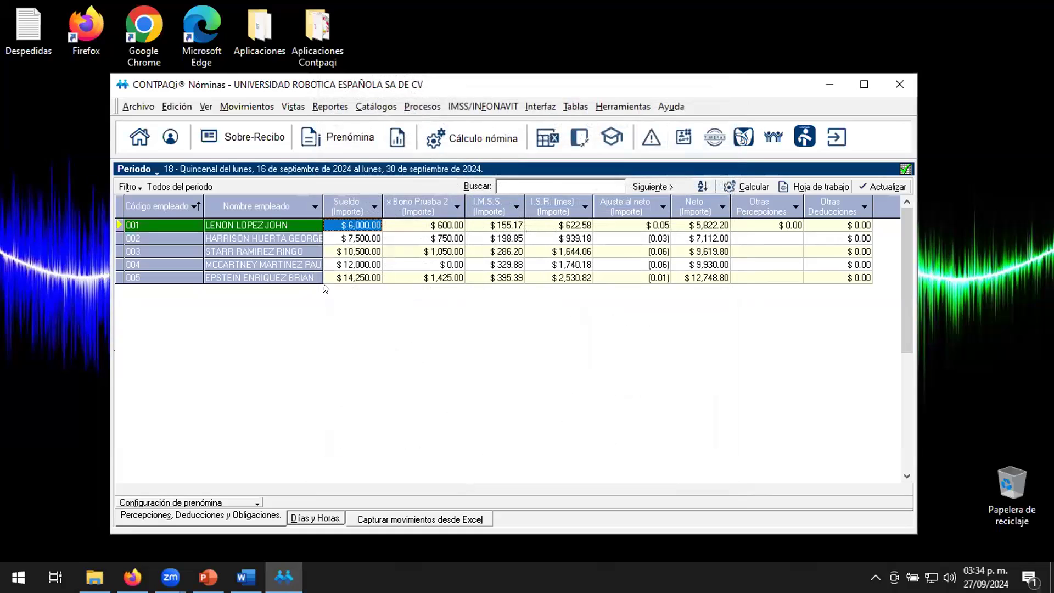
# Open the Sobre-recibo of the first employee from the Prenómina.
pyautogui.click(249, 499)
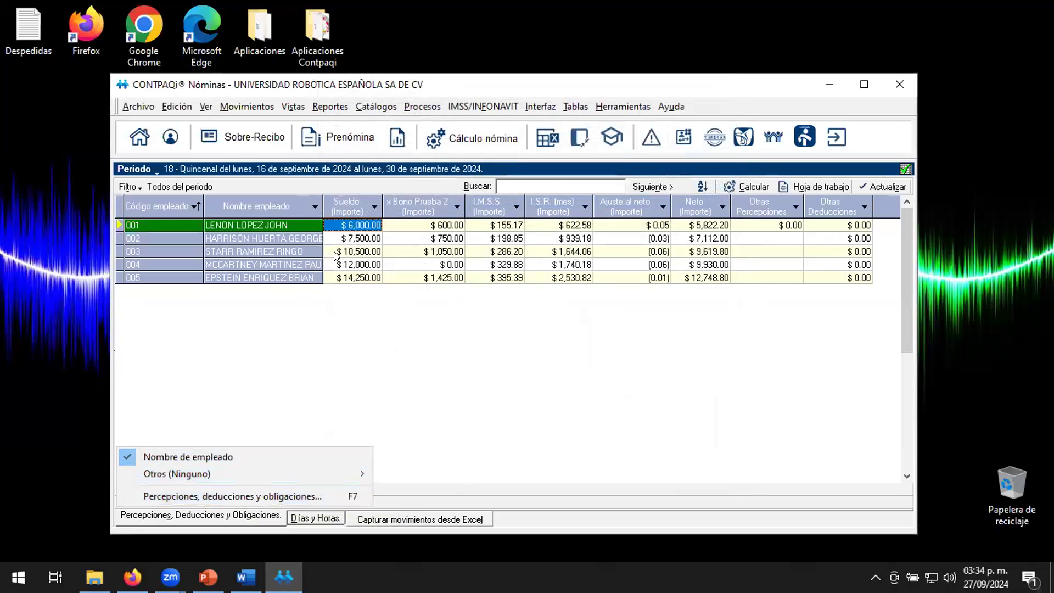
pyautogui.click(290, 225)
pyautogui.rightClick(291, 225)
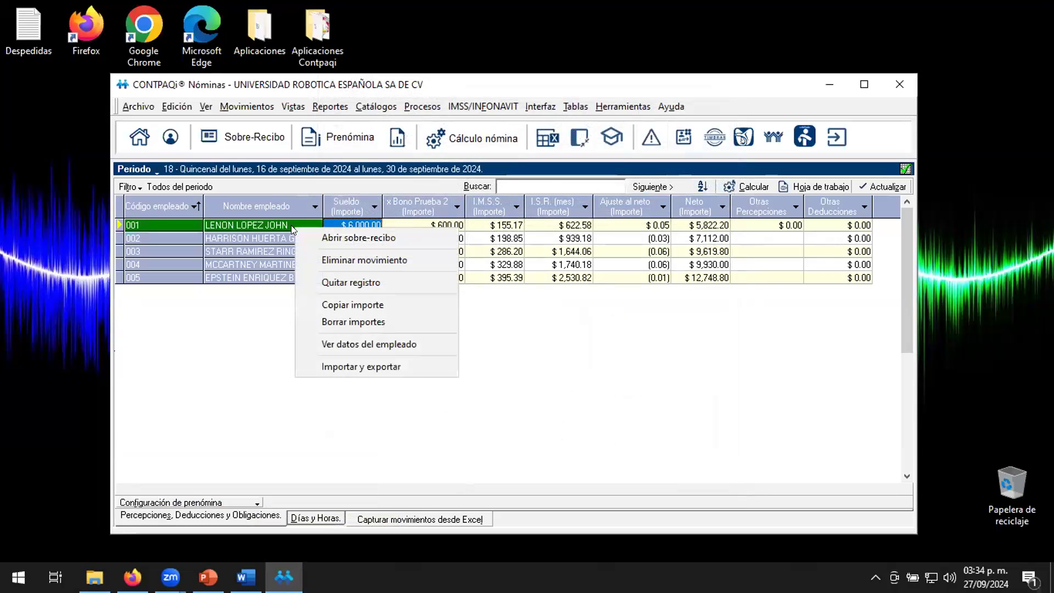
pyautogui.click(339, 238)
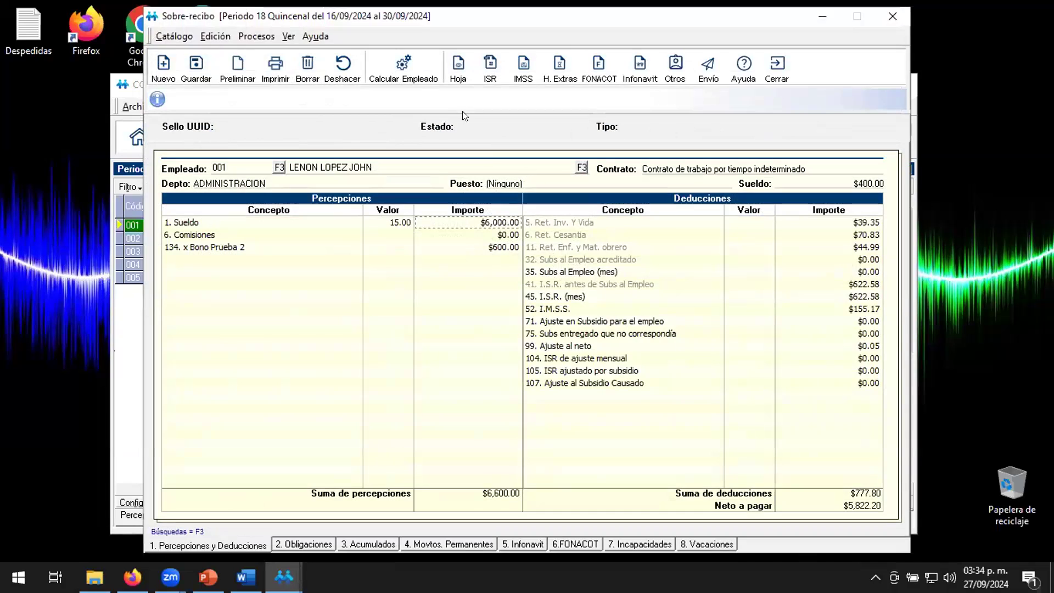
# Recalculate the first employee's Sobre-recibo, check the amount breakdown of Bono Quincenal and close the Sobre-recibo.
pyautogui.click(403, 80)
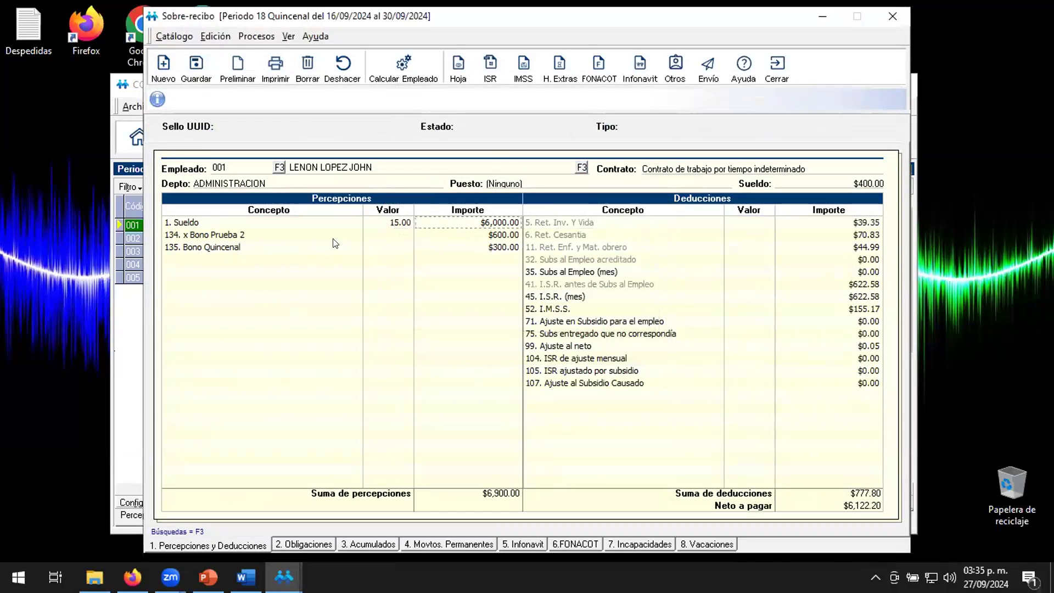
pyautogui.click(497, 250)
pyautogui.doubleClick(490, 251)
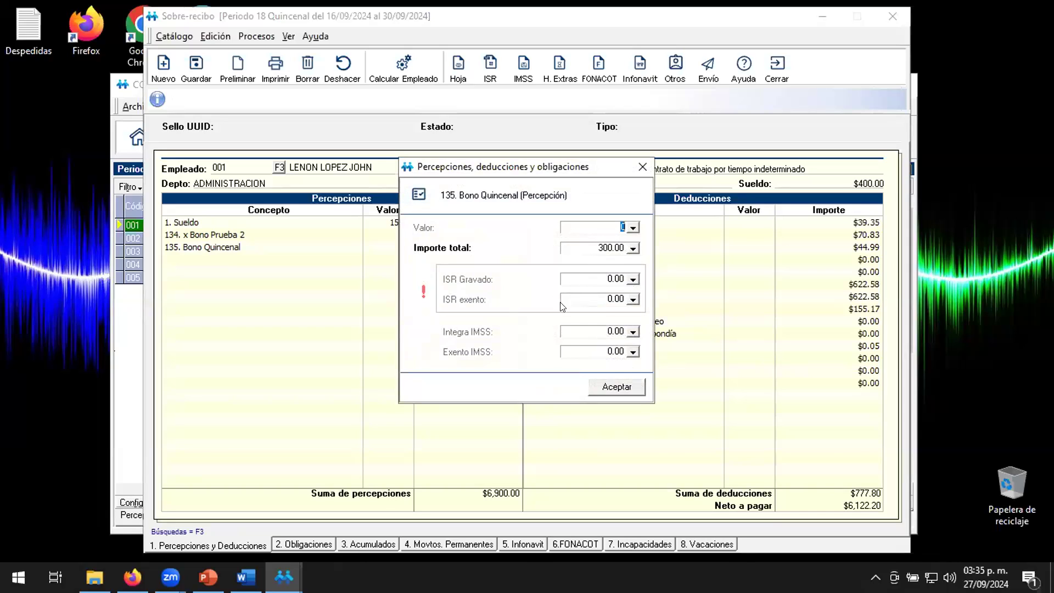
pyautogui.press('Tab')
pyautogui.click(612, 388)
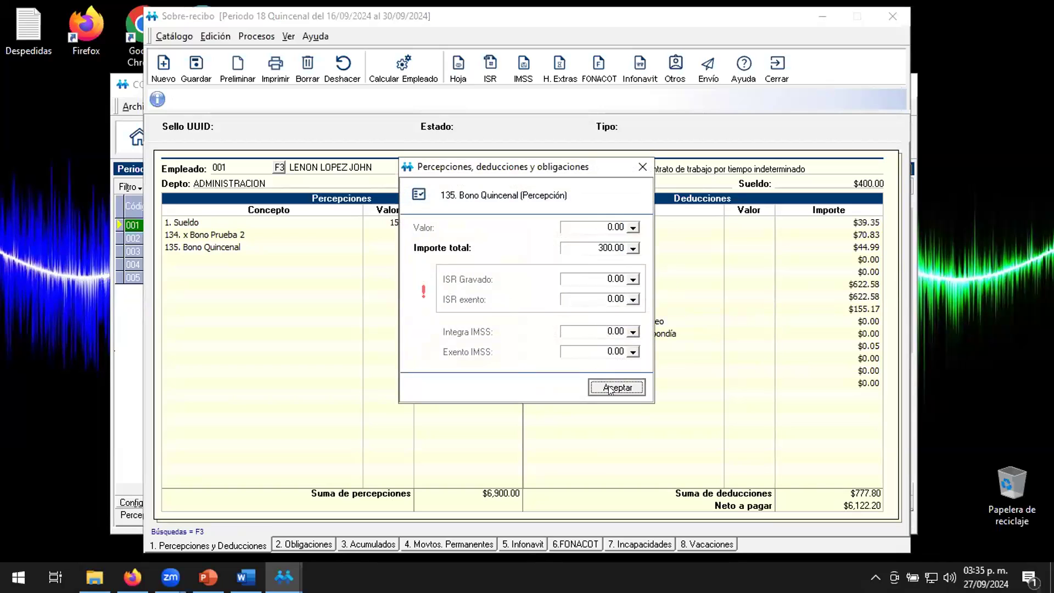
pyautogui.click(777, 80)
# Reopen the Bono Quincenal concept in the concept catalog and review its Importe total formula in the expression editor.
pyautogui.click(386, 108)
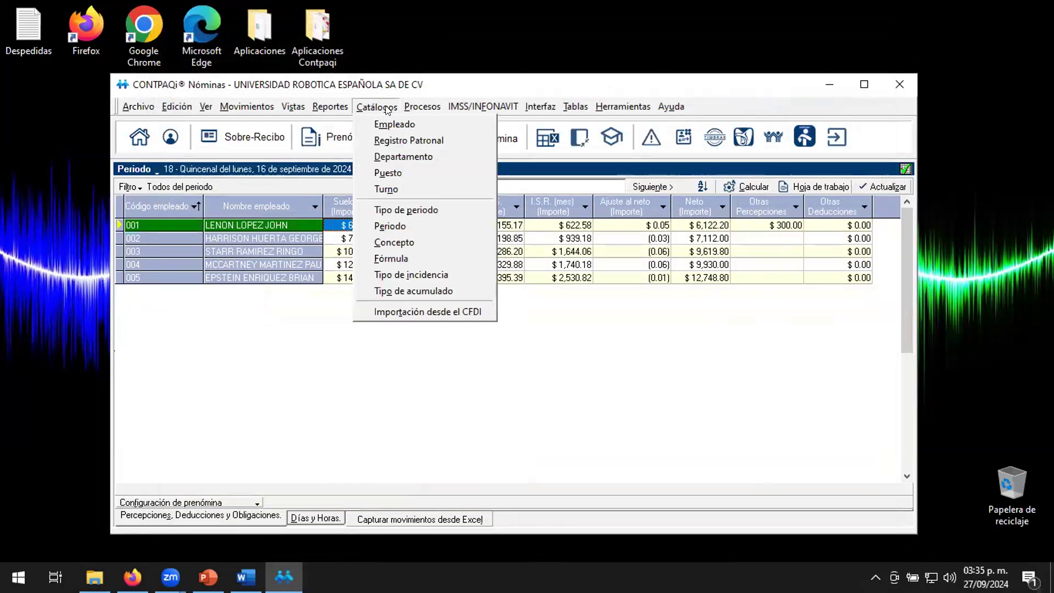
pyautogui.click(401, 241)
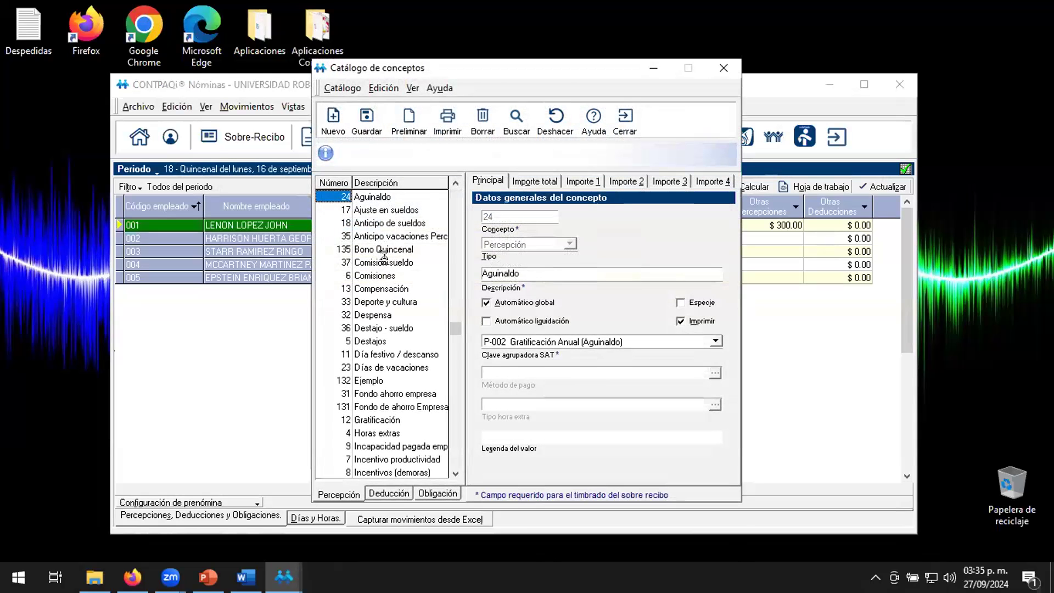
pyautogui.click(379, 250)
pyautogui.click(533, 184)
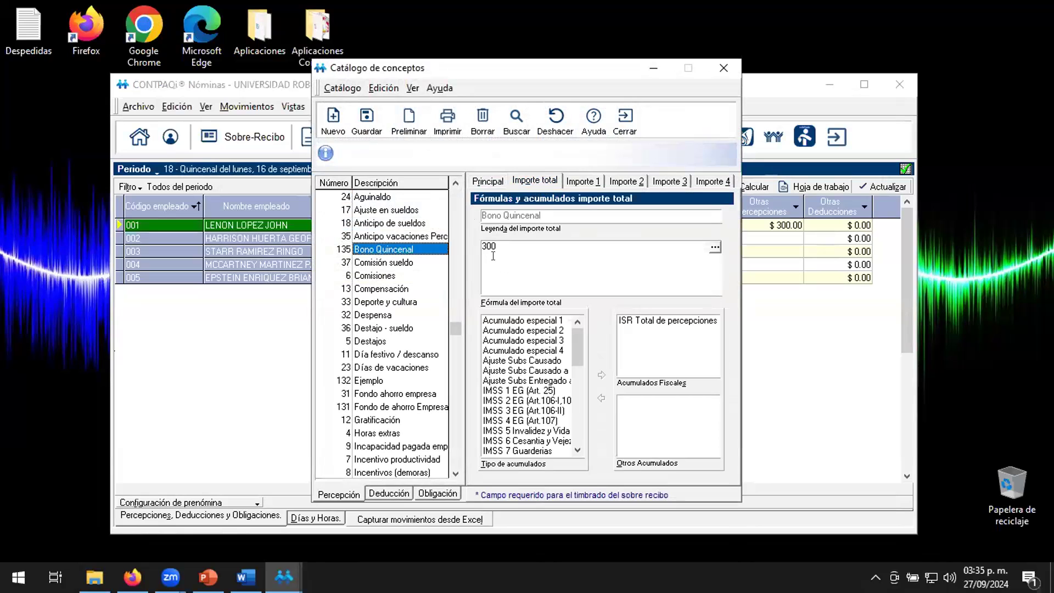
pyautogui.click(714, 247)
pyautogui.click(365, 158)
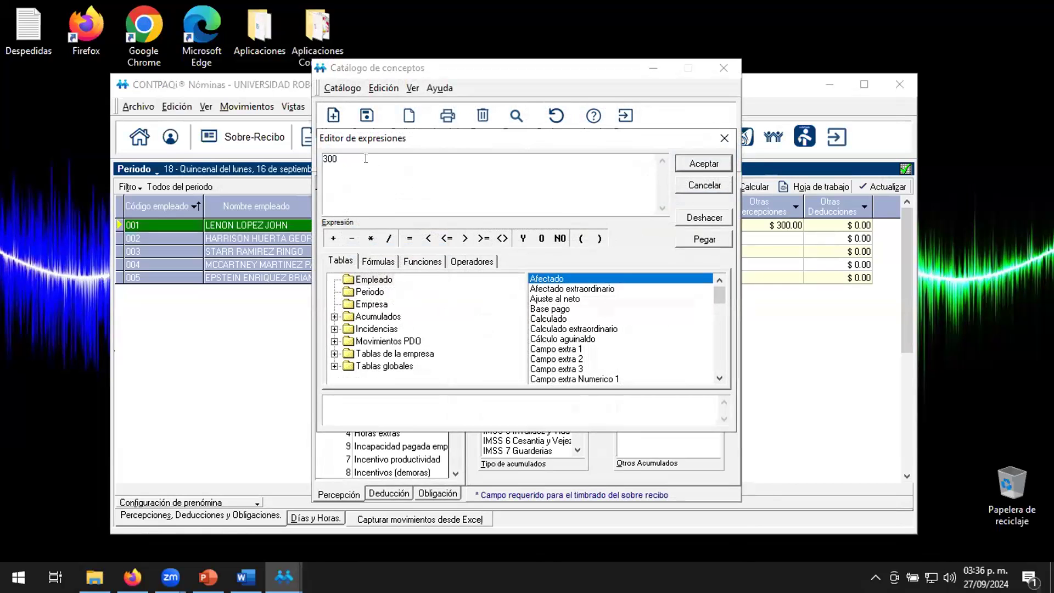
pyautogui.click(703, 163)
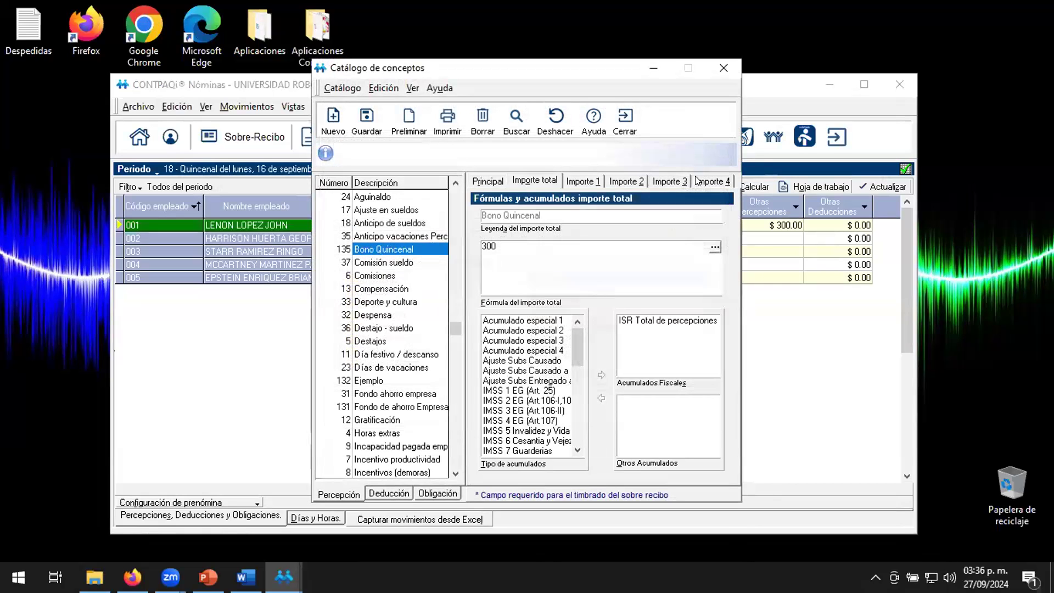
# Set the ISR Gravado formula (Importe 1) of Bono Quincenal to 300.
pyautogui.click(582, 180)
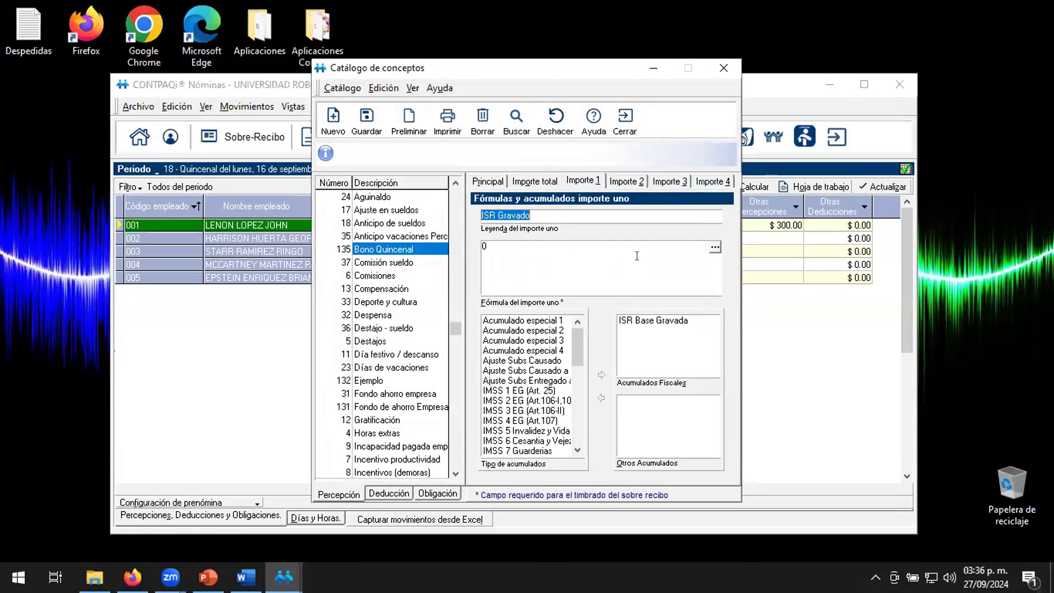
pyautogui.click(715, 250)
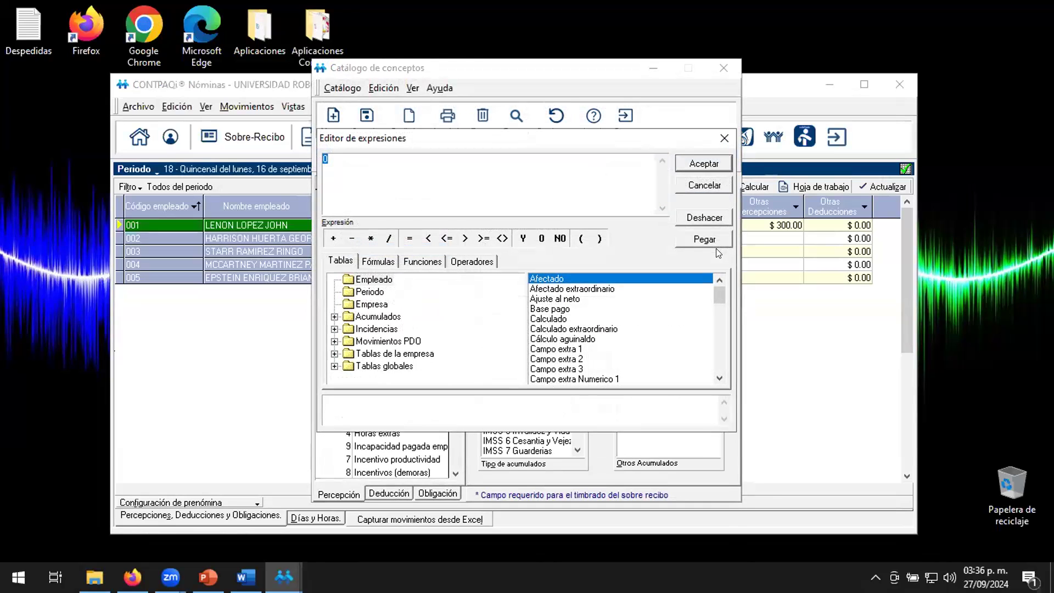
pyautogui.write('300')
pyautogui.click(721, 166)
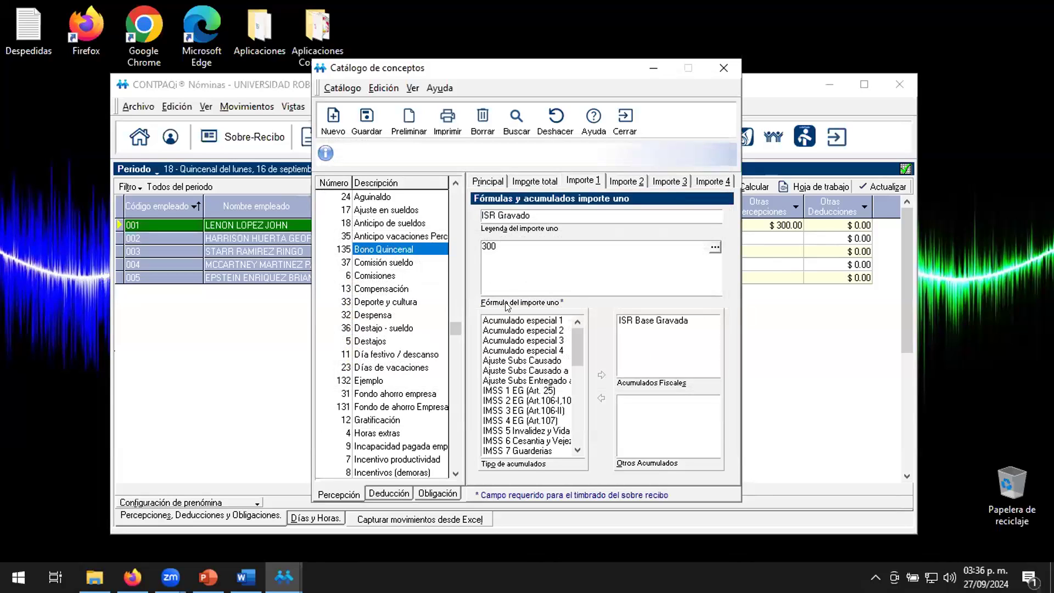
# Compare the Importe total formula of Bono Quincenal with its ISR Gravado formula in Importe 1.
pyautogui.click(537, 182)
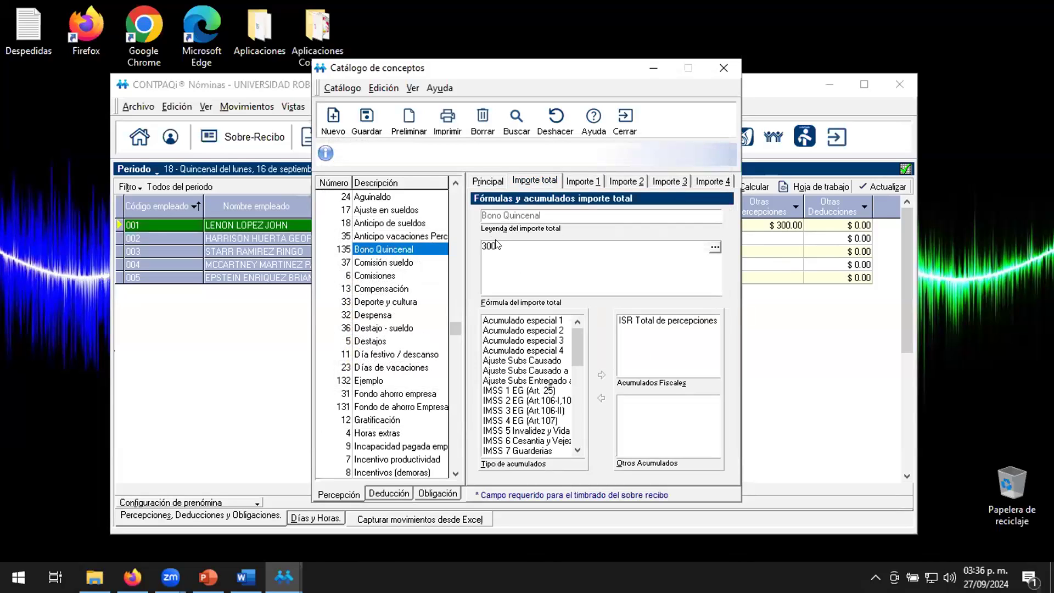
pyautogui.doubleClick(478, 245)
pyautogui.click(580, 181)
pyautogui.doubleClick(501, 242)
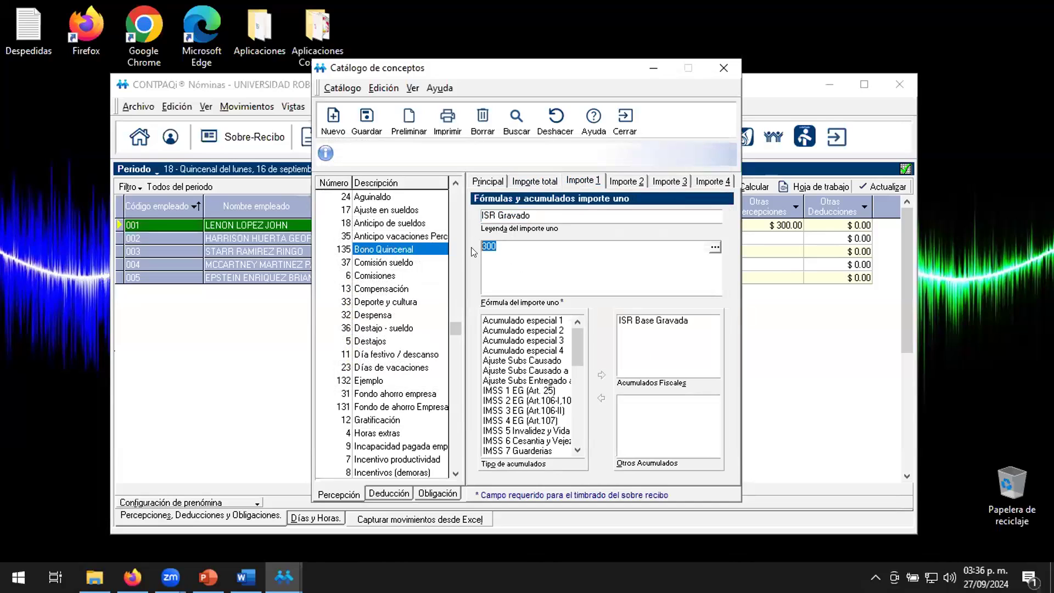
pyautogui.click(531, 180)
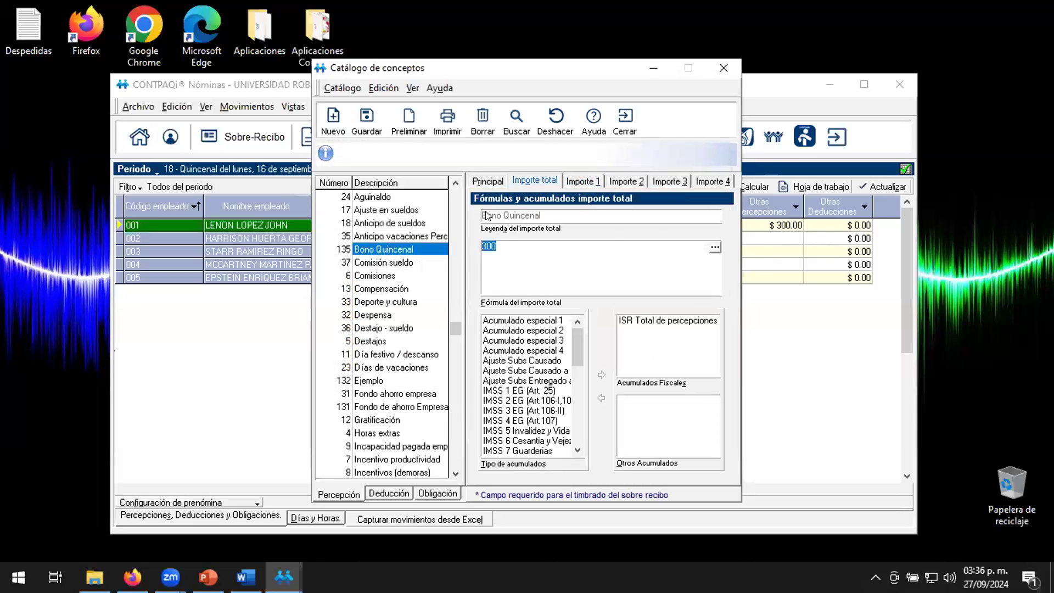
pyautogui.click(573, 180)
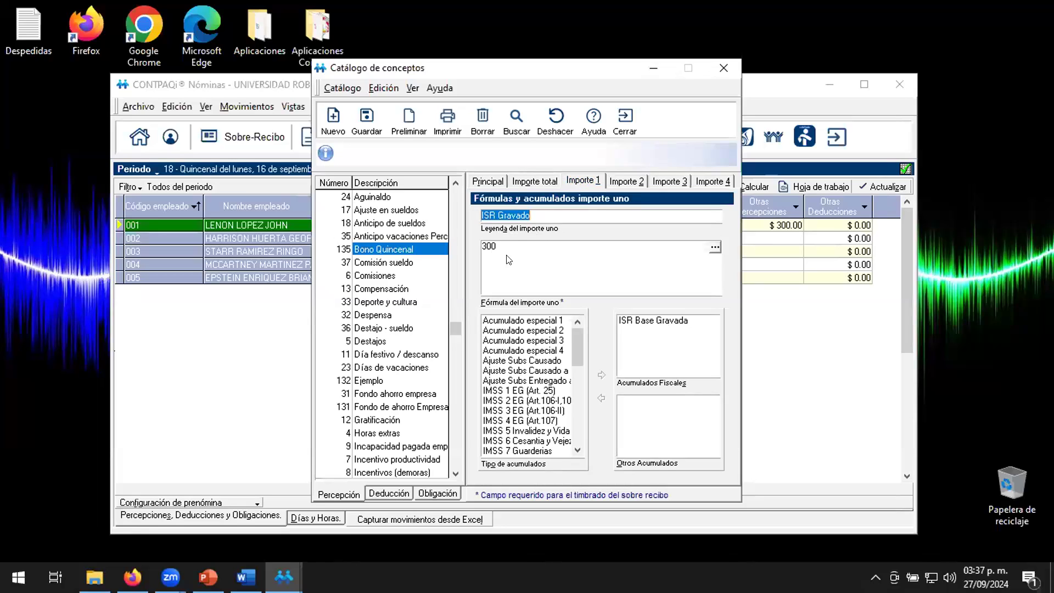
pyautogui.click(549, 185)
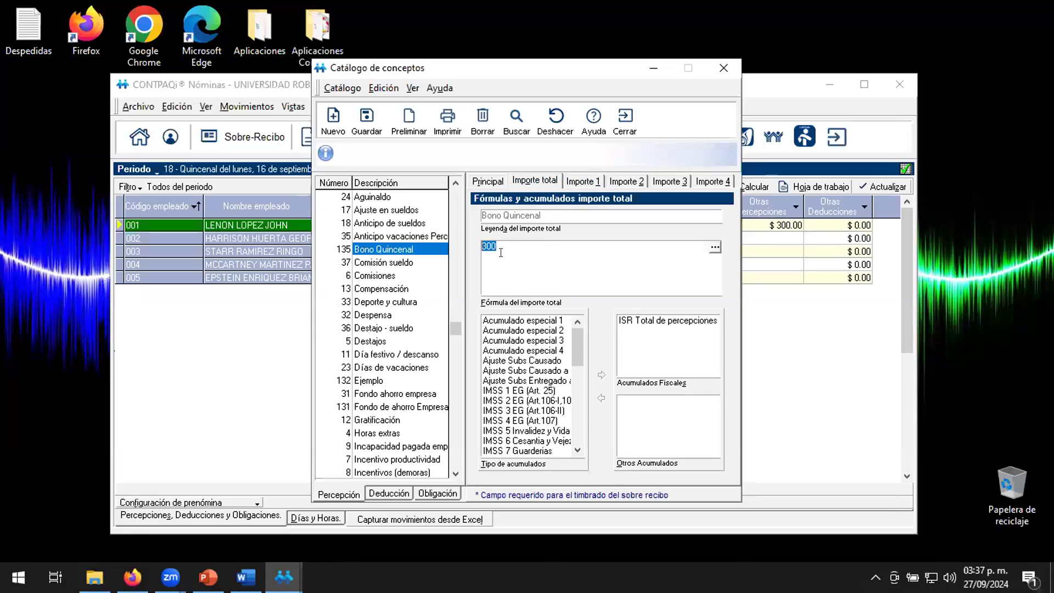
pyautogui.click(577, 185)
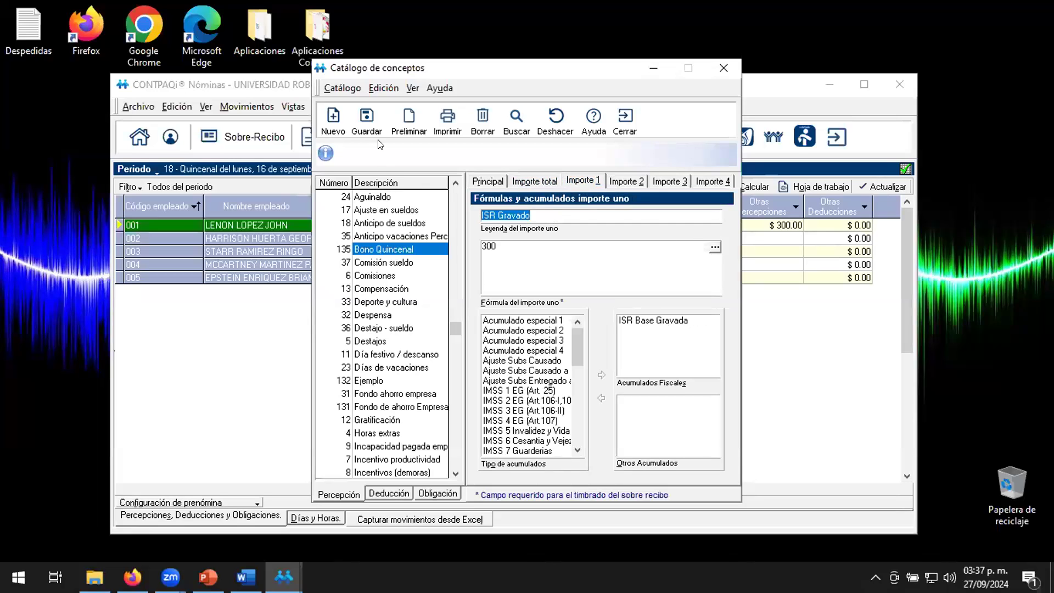
# Replace the ISR Gravado formula with Percepción[Bono Quincenal][Total], taken from the Movimientos PDO perceptions.
pyautogui.click(715, 247)
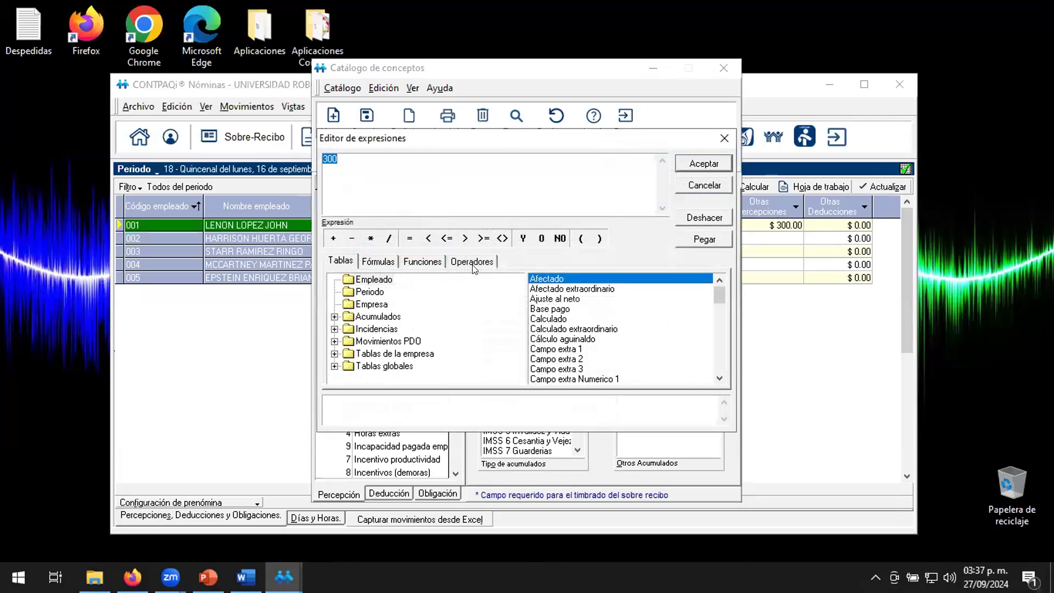
pyautogui.click(334, 341)
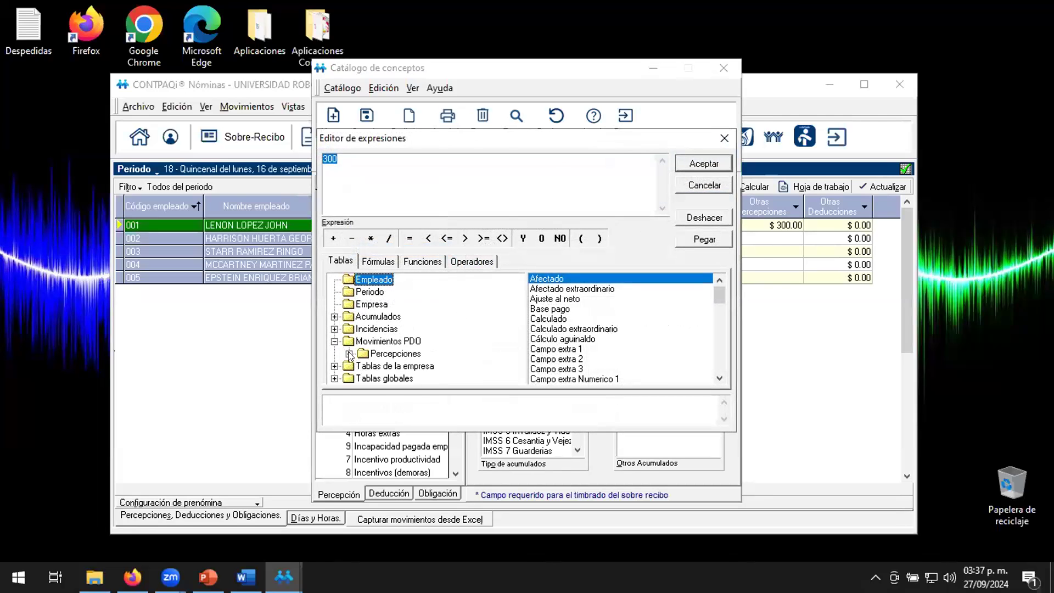
pyautogui.click(349, 355)
pyautogui.moveTo(512, 303); pyautogui.dragTo(512, 362)
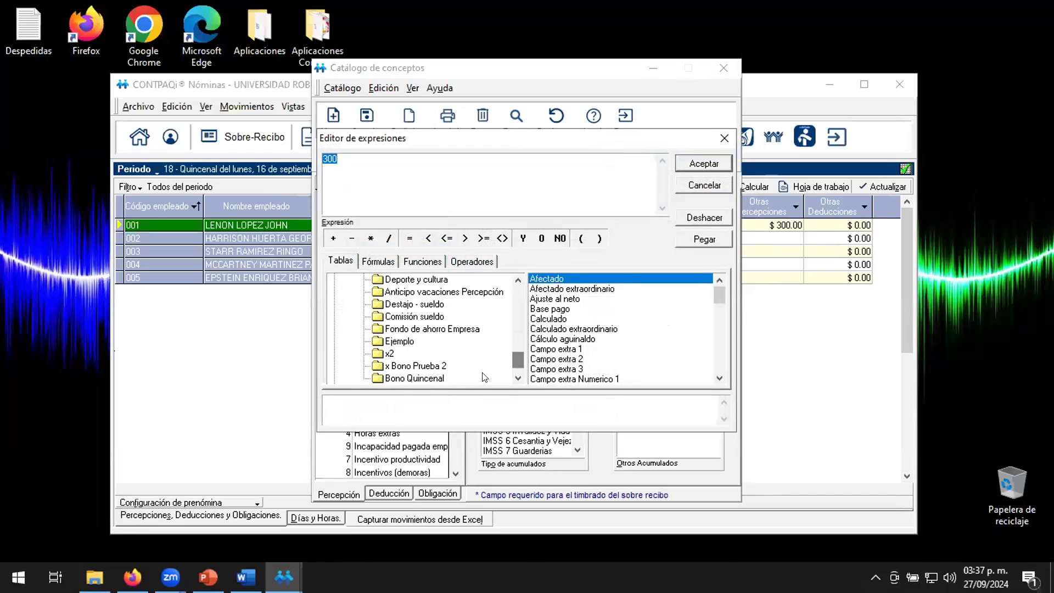
pyautogui.click(436, 379)
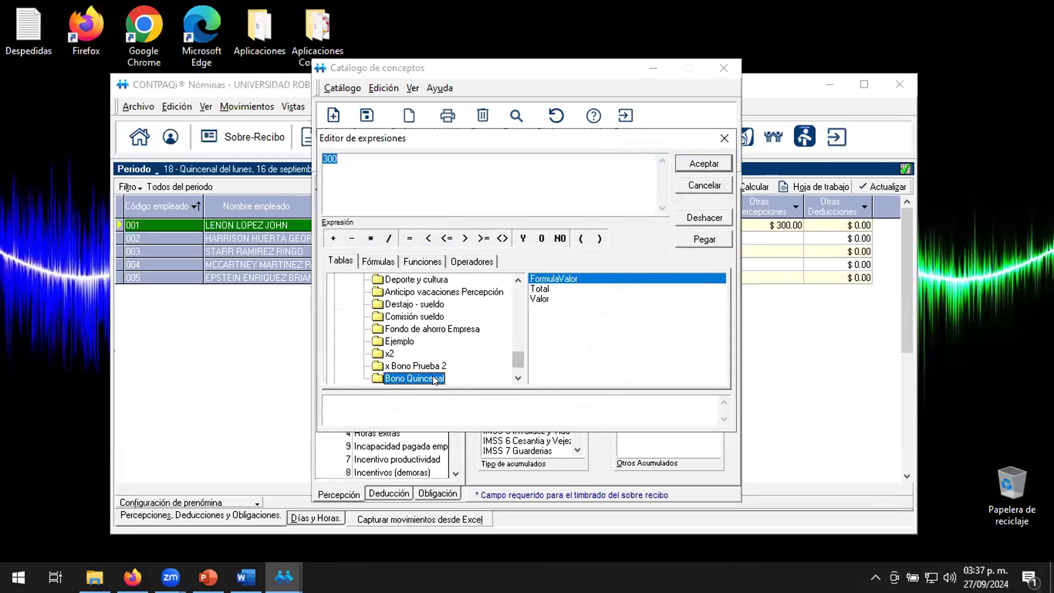
pyautogui.click(538, 289)
pyautogui.doubleClick(539, 290)
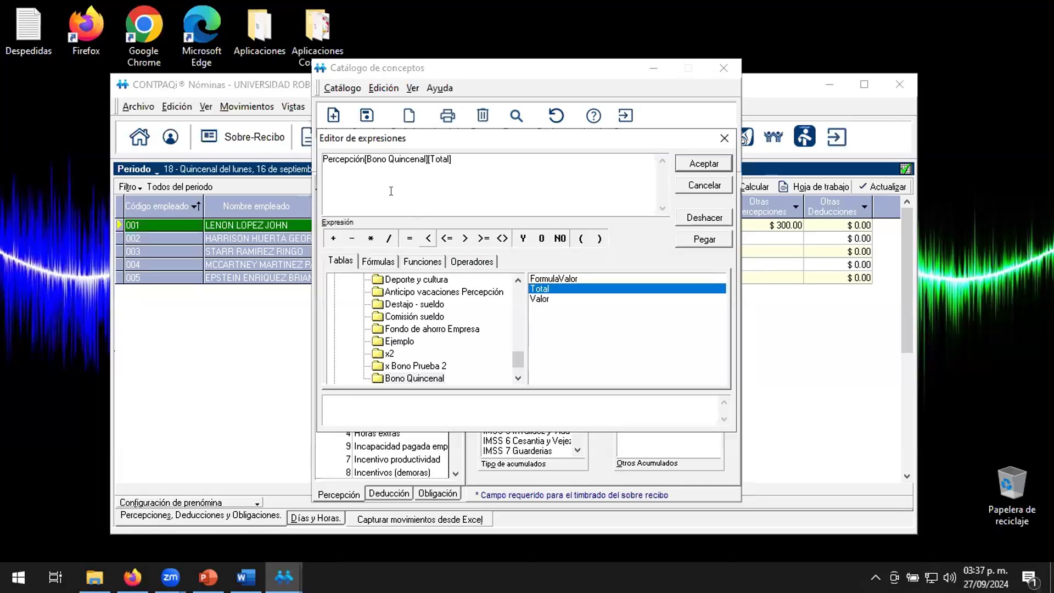
pyautogui.moveTo(323, 158); pyautogui.dragTo(451, 157)
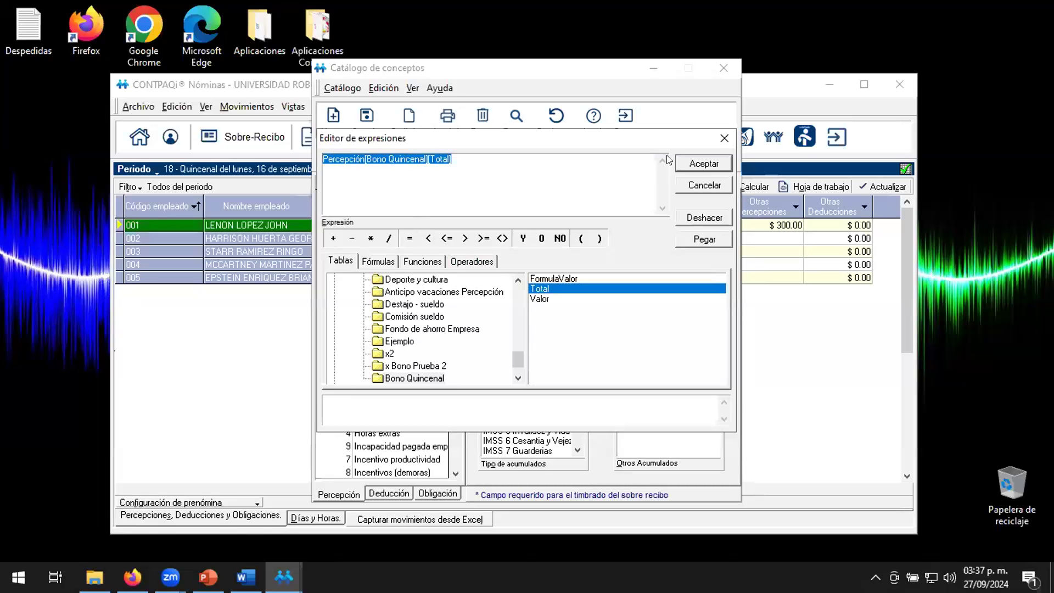
pyautogui.click(700, 164)
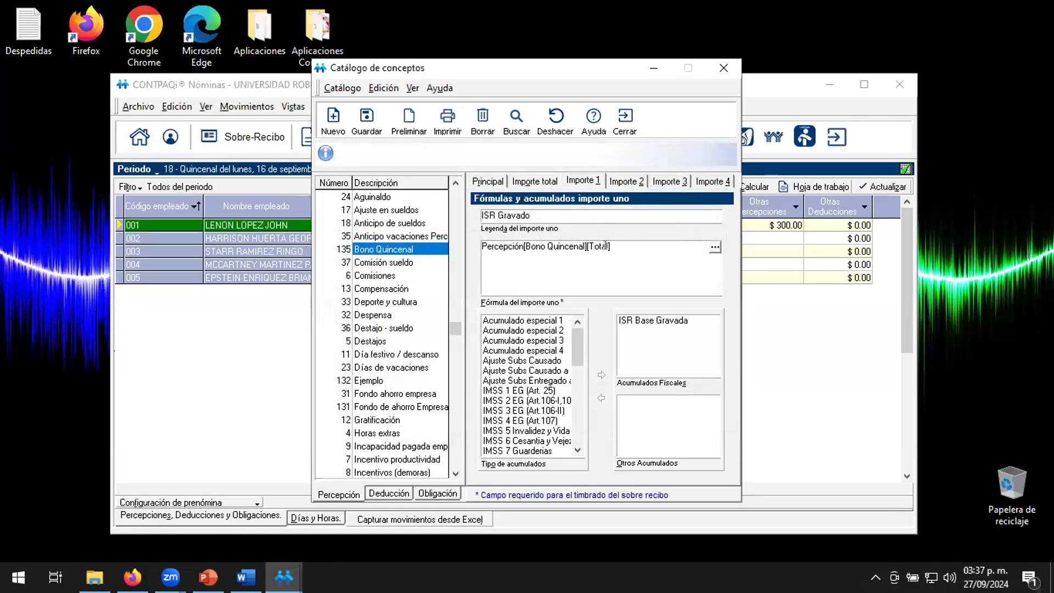
# Check the Importe total and Importe 1 formulas of Bono Quincenal, save the concept and close the catalog.
pyautogui.click(535, 181)
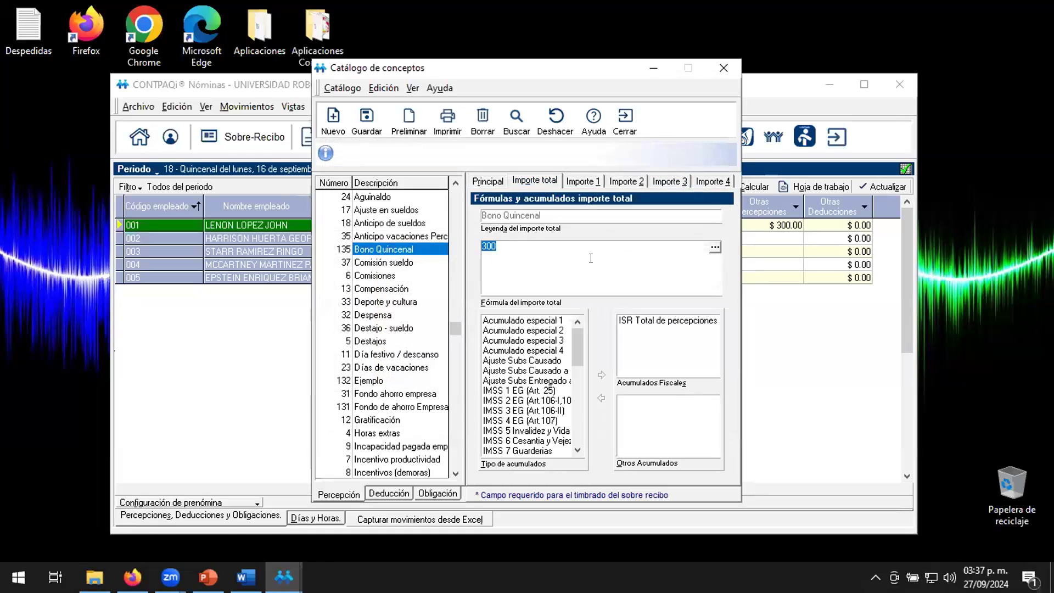
pyautogui.click(585, 182)
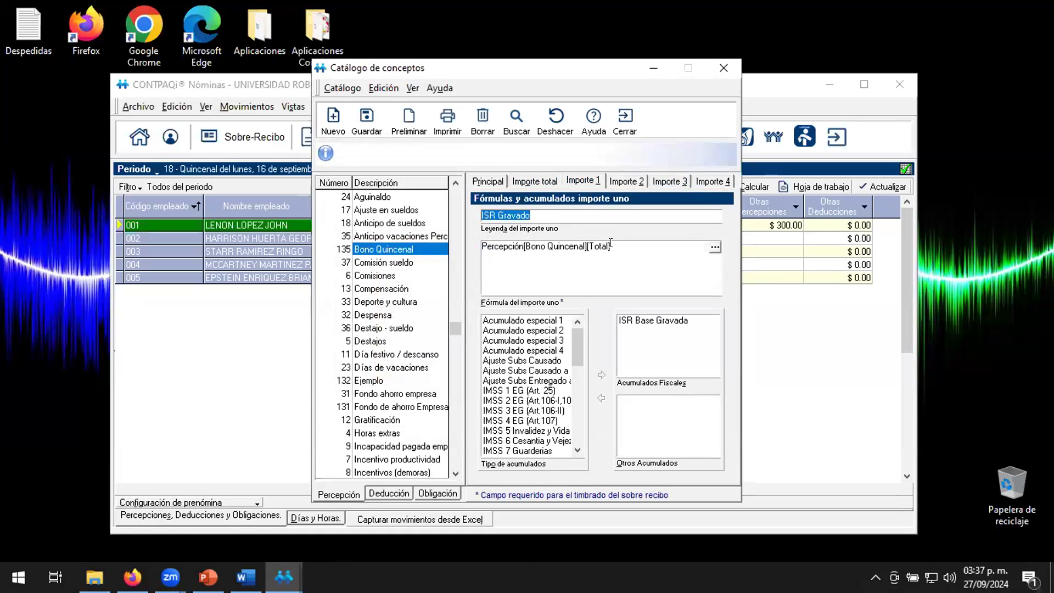
pyautogui.click(367, 127)
pyautogui.click(624, 130)
# Reopen the first employee's Sobre-recibo from the Prenómina, recalculate it and check the ISR Gravado amount of Bono Quincenal.
pyautogui.rightClick(365, 228)
pyautogui.click(405, 237)
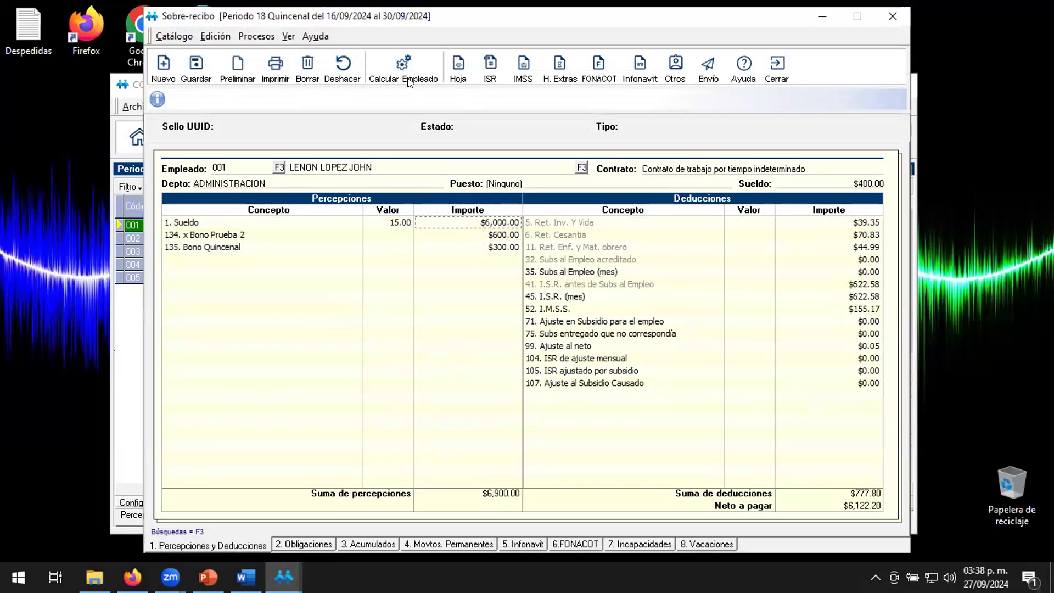
pyautogui.click(406, 71)
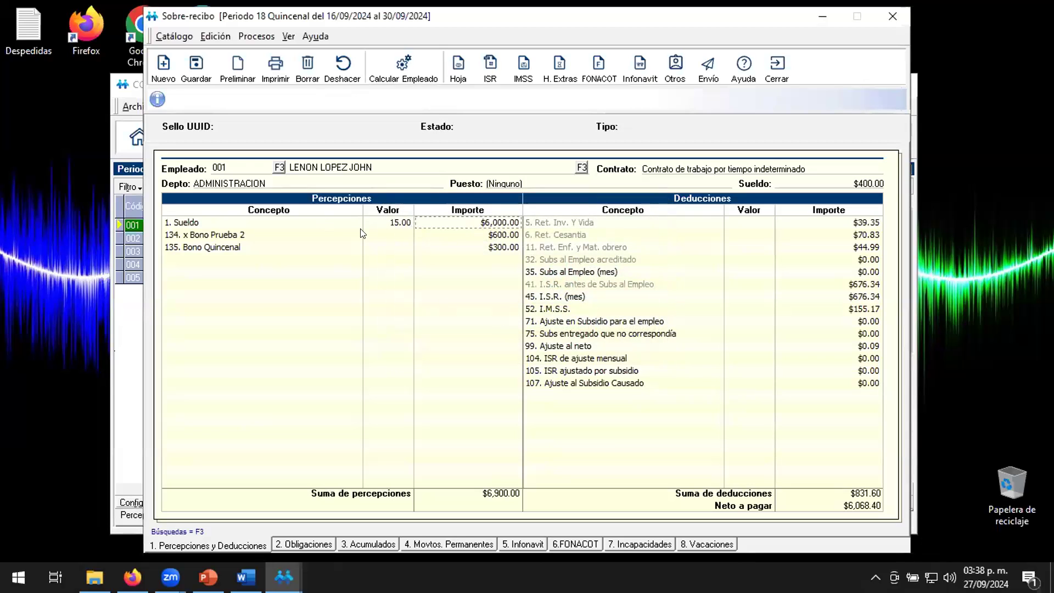
pyautogui.click(495, 250)
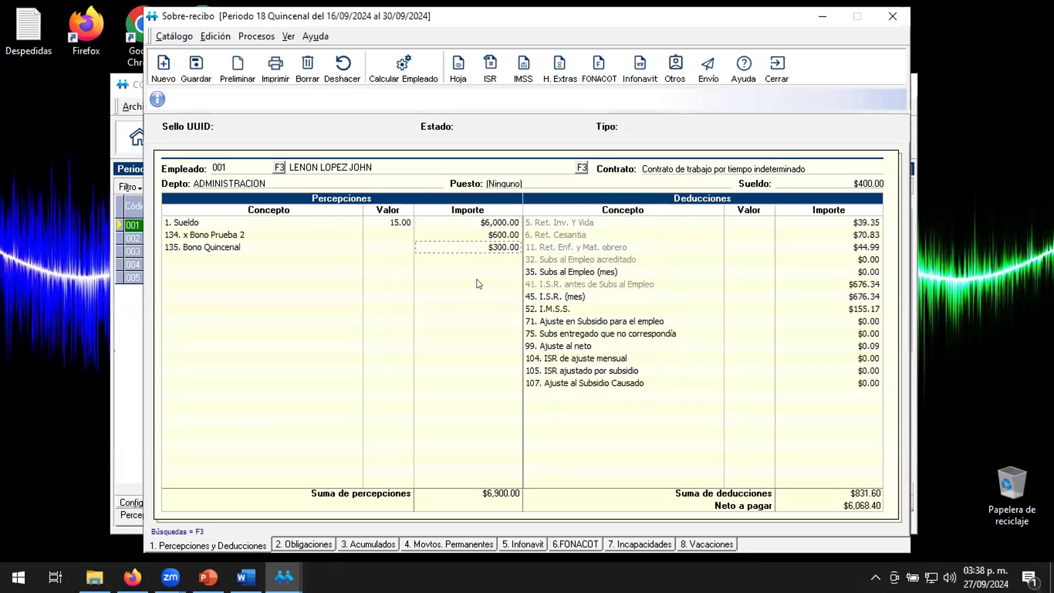
pyautogui.doubleClick(501, 248)
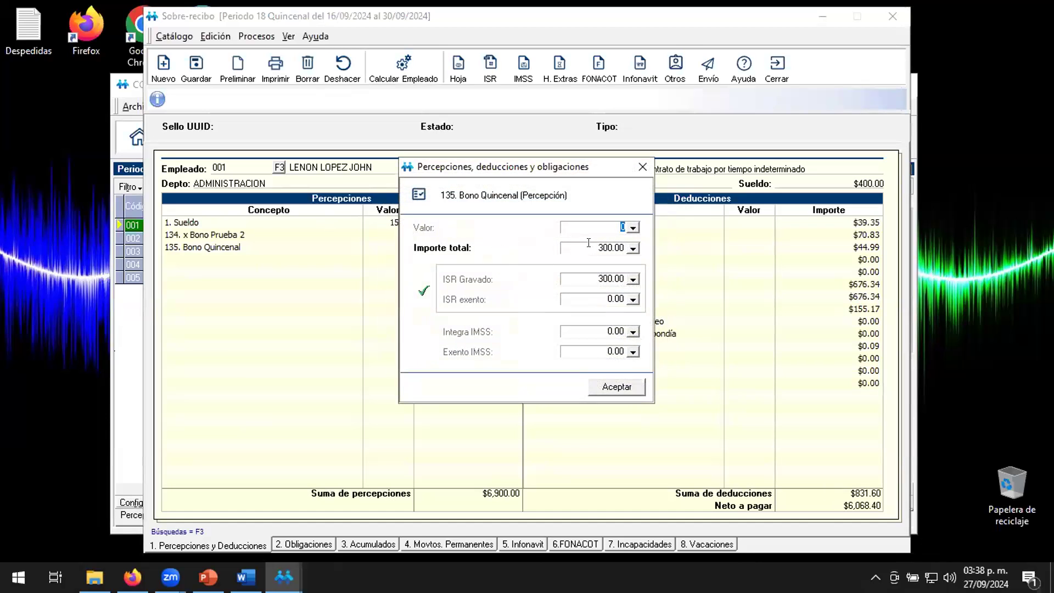
pyautogui.click(623, 279)
# Override the employee's Bono Quincenal Importe total with 1000 and recalculate the employee.
pyautogui.click(598, 248)
pyautogui.write('1000')
pyautogui.press('Tab')
pyautogui.click(609, 387)
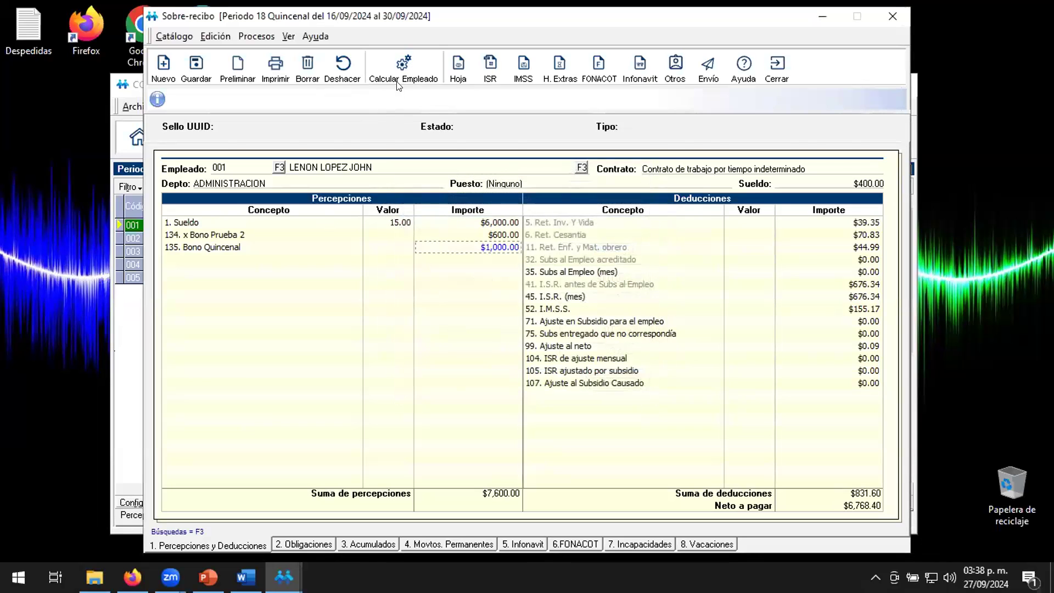
pyautogui.click(404, 69)
# Compare the Importe total and ISR Gravado of Bono Quincenal, reset its amount to 0 and close the Sobre-recibo.
pyautogui.doubleClick(489, 247)
pyautogui.moveTo(590, 245); pyautogui.dragTo(628, 246)
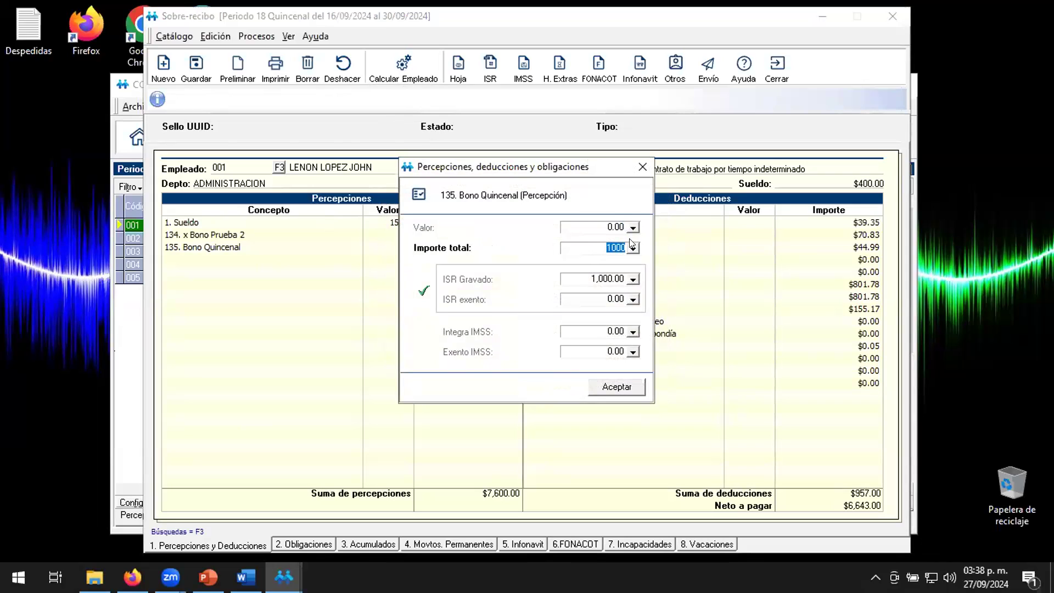
pyautogui.moveTo(588, 277); pyautogui.dragTo(625, 278)
pyautogui.click(610, 388)
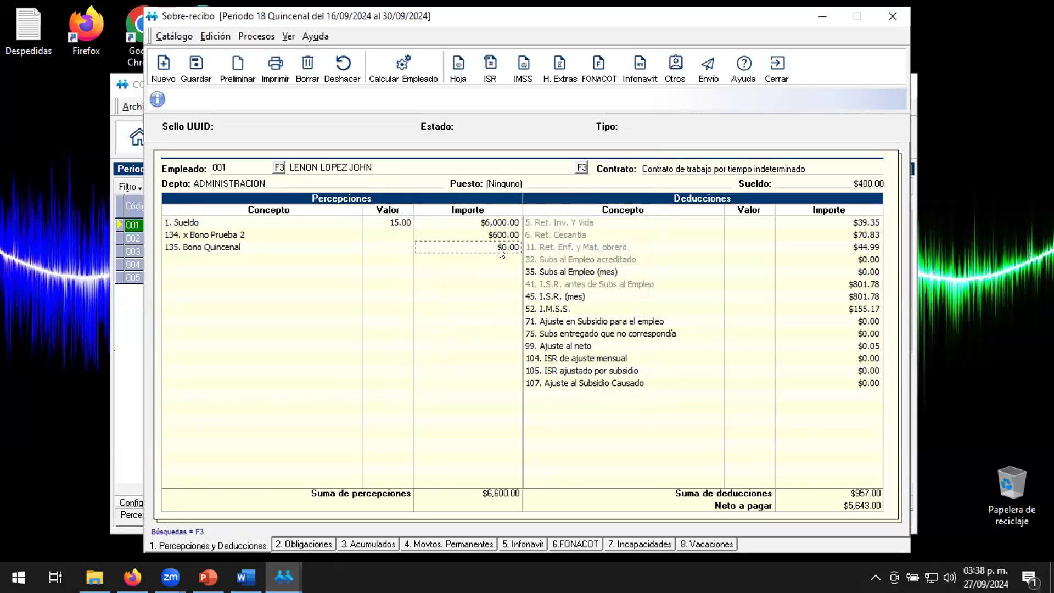
pyautogui.click(775, 80)
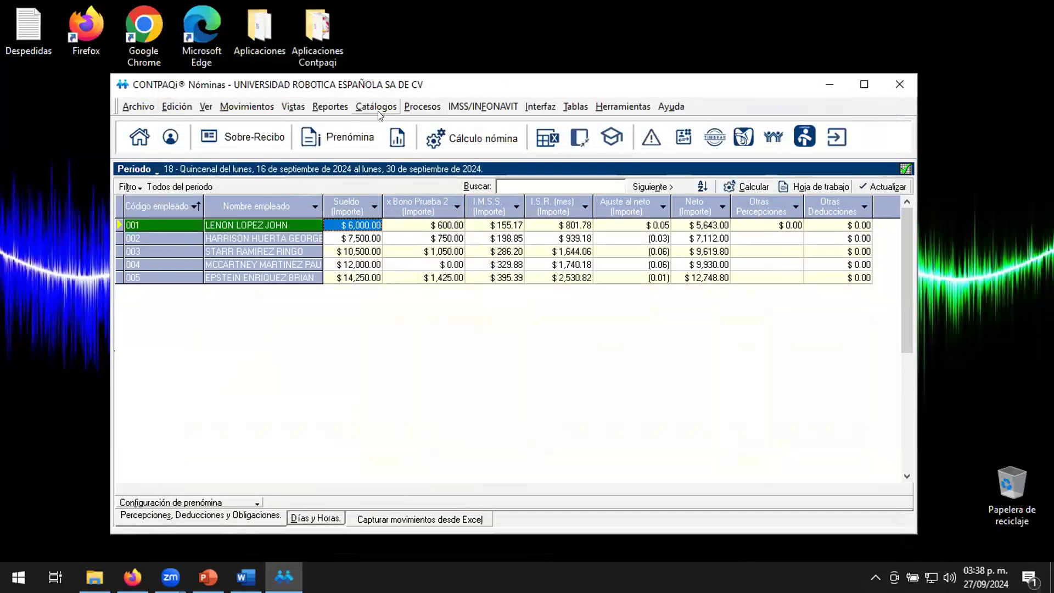
# In the concept catalog, set Bono Quincenal's Importe 1 (ISR Gravado) formula to Percepción[Bono Quincenal][Total] * 0.8, save and close the catalog.
pyautogui.click(378, 107)
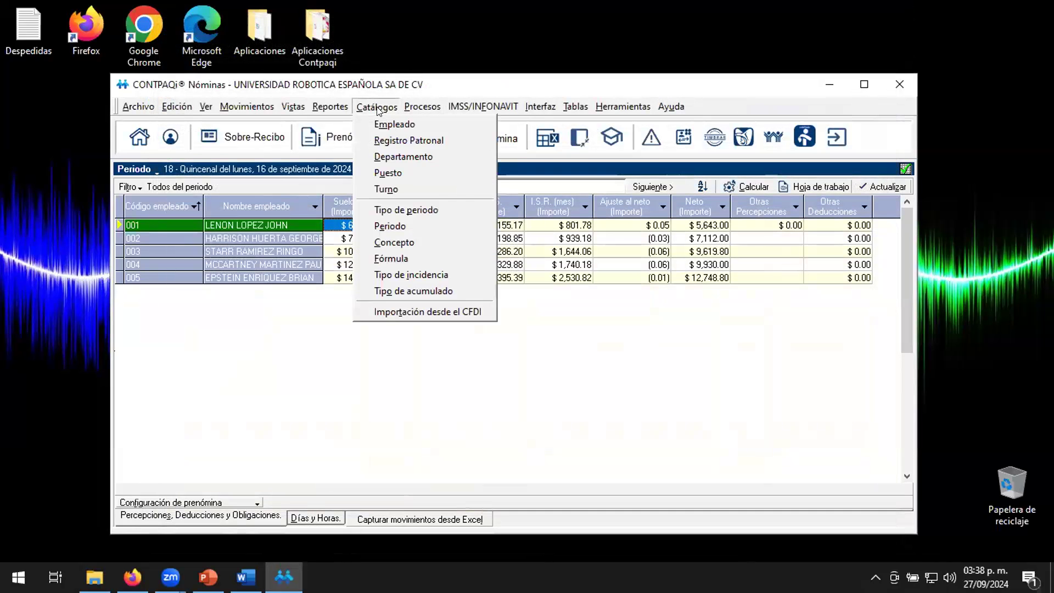
pyautogui.click(394, 240)
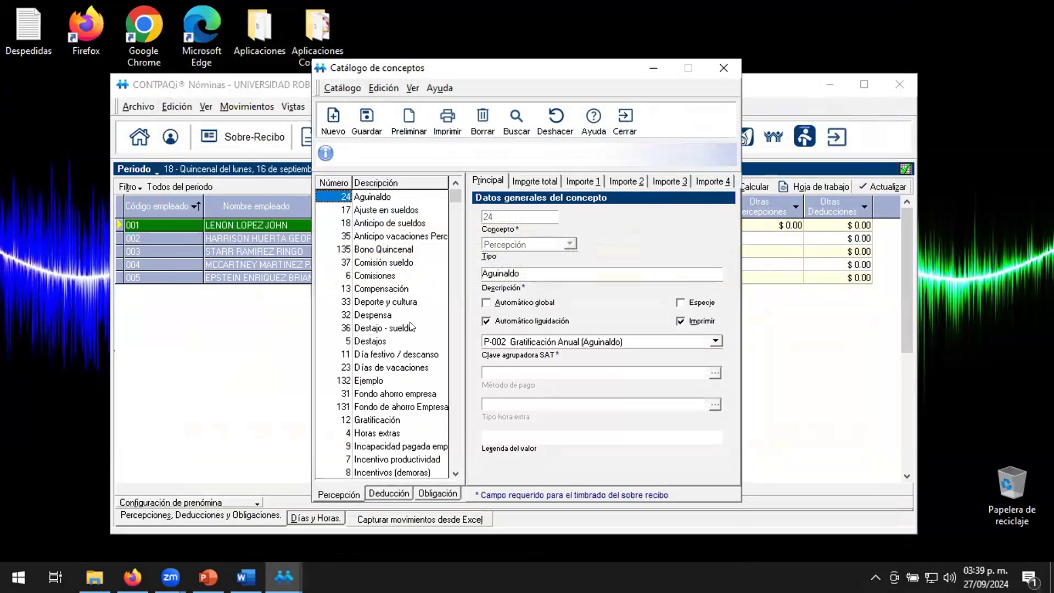
pyautogui.click(379, 250)
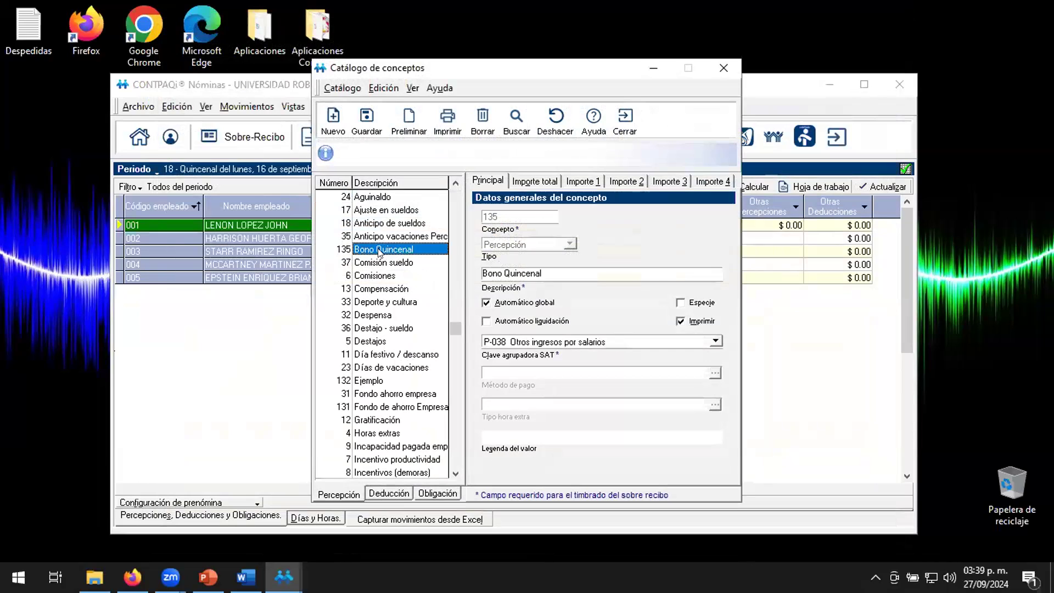
pyautogui.click(579, 182)
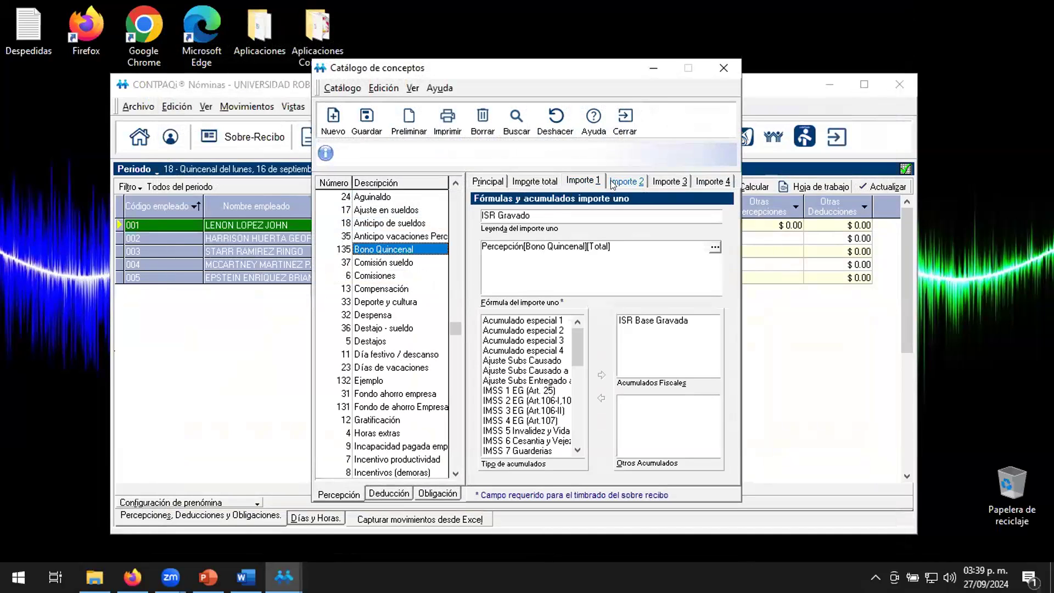
pyautogui.click(714, 249)
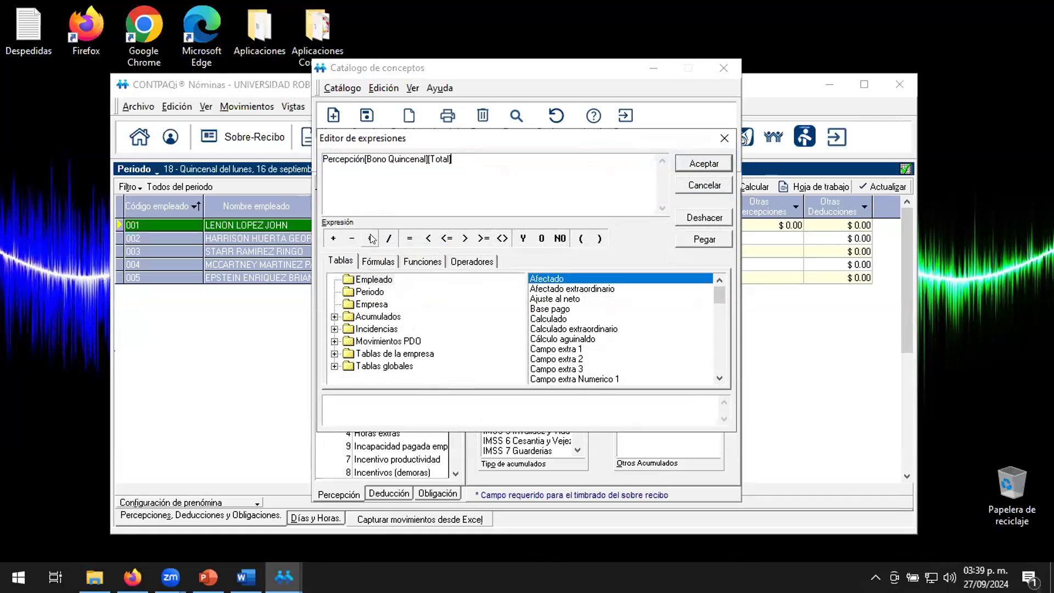
pyautogui.write('0.1')
pyautogui.press('BackSpace')
pyautogui.write('8')
pyautogui.click(691, 164)
pyautogui.click(365, 131)
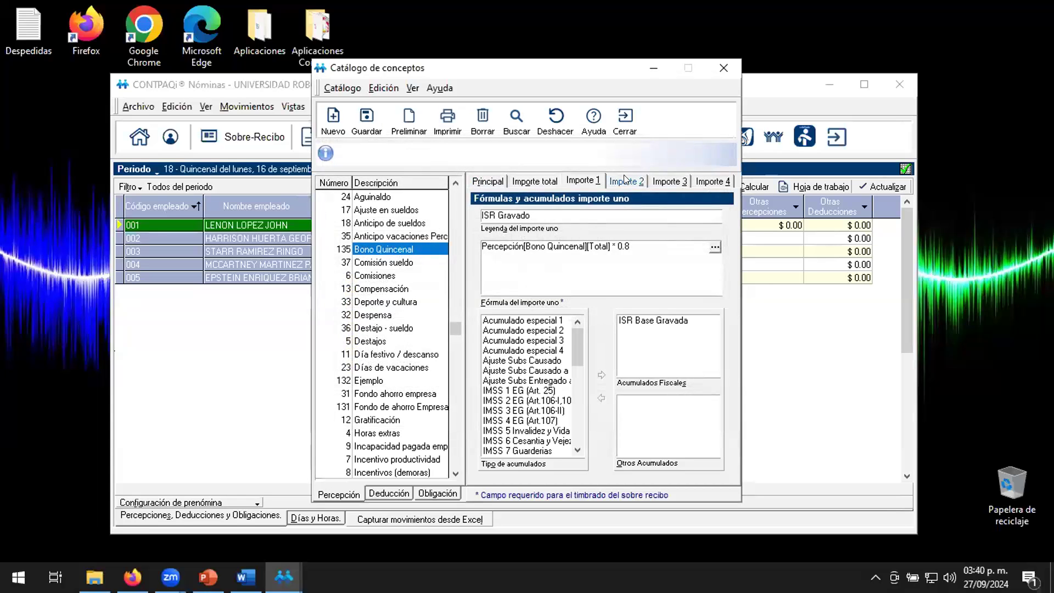
pyautogui.click(625, 131)
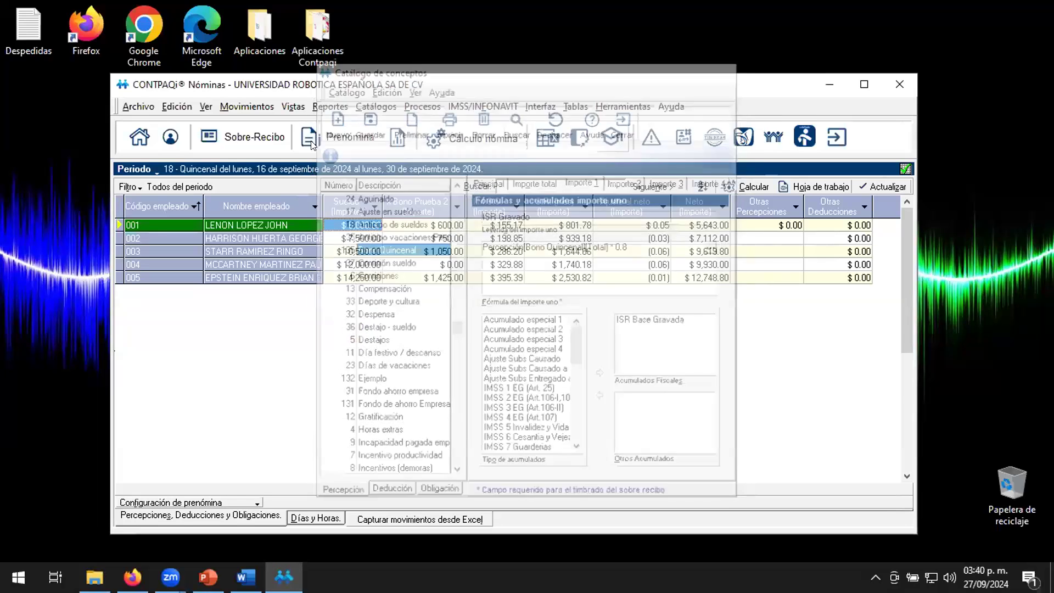
# Recalculate the first employee's Sobre-recibo, compare the Importe total and ISR Gravado of Bono Quincenal, and close the Sobre-recibo.
pyautogui.rightClick(318, 218)
pyautogui.click(371, 233)
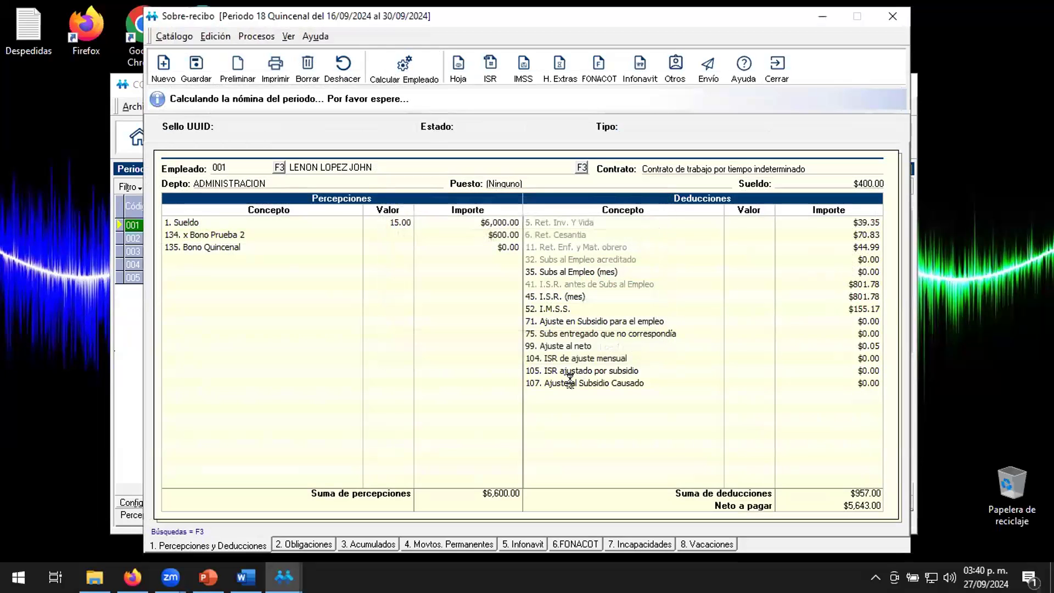
pyautogui.doubleClick(503, 251)
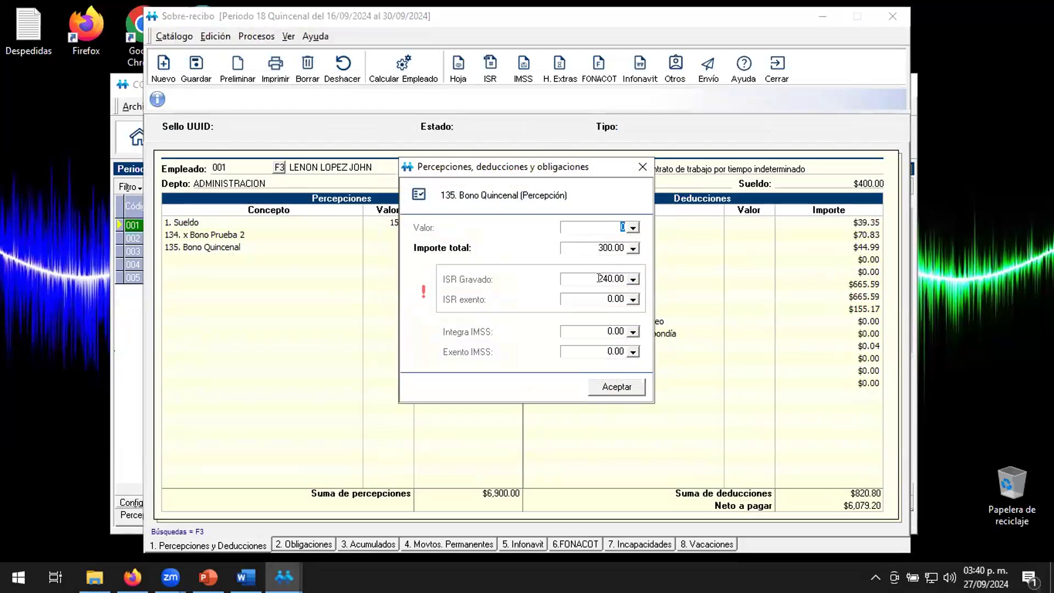
pyautogui.click(600, 280)
pyautogui.click(590, 242)
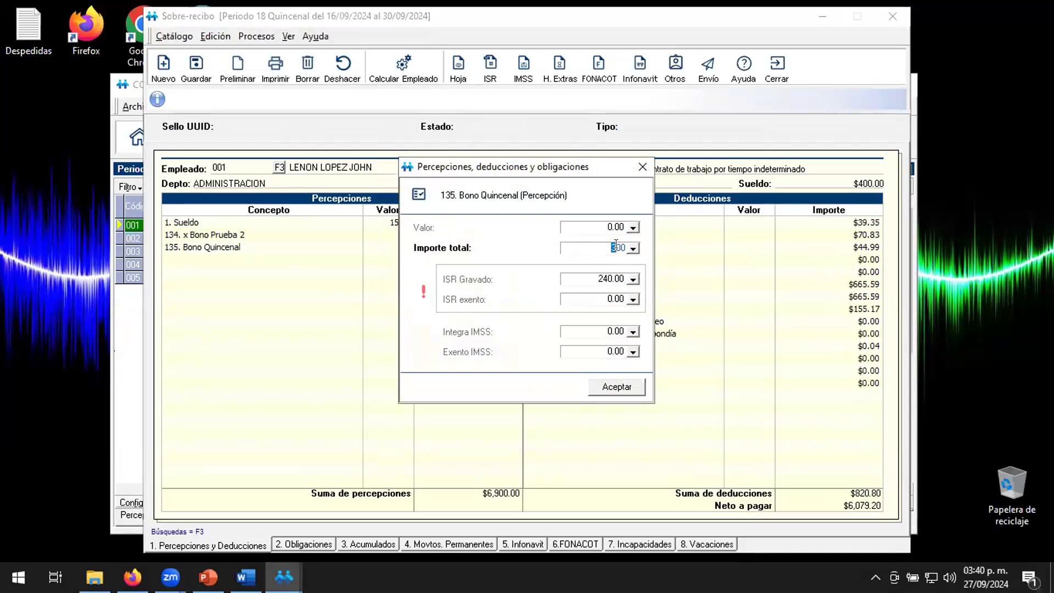
pyautogui.click(591, 272)
pyautogui.click(624, 391)
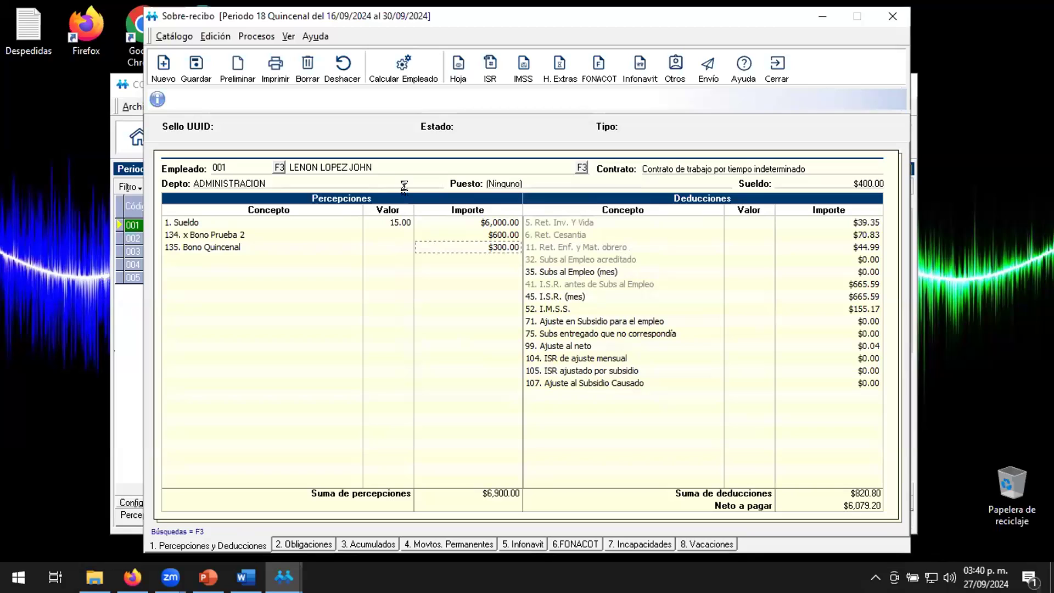
pyautogui.click(778, 71)
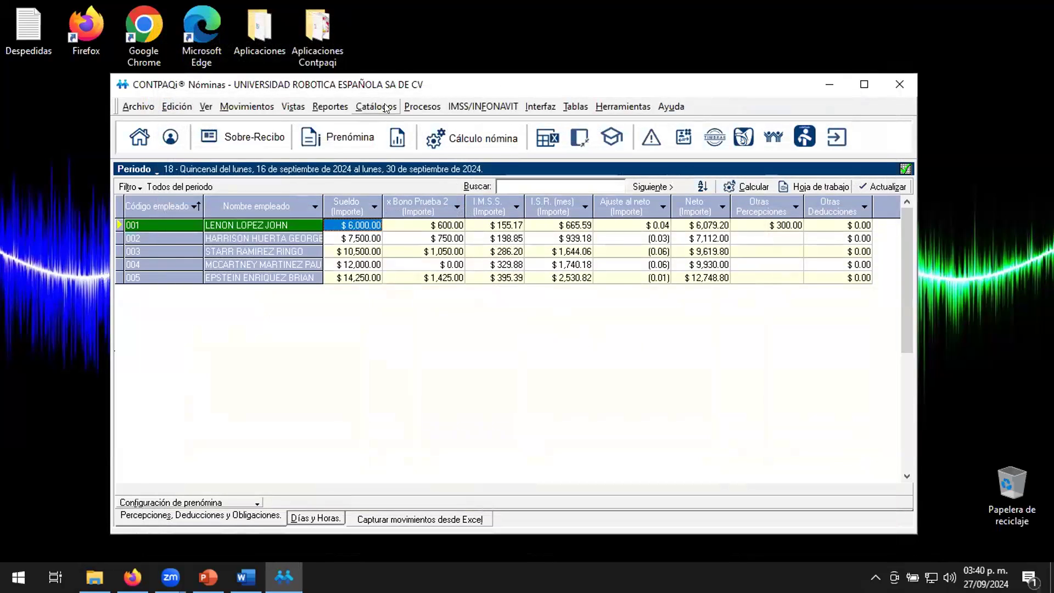
# Open the concept catalog, sort it by number and turn off Automático global for the x Bono Prueba 2 perception.
pyautogui.click(387, 108)
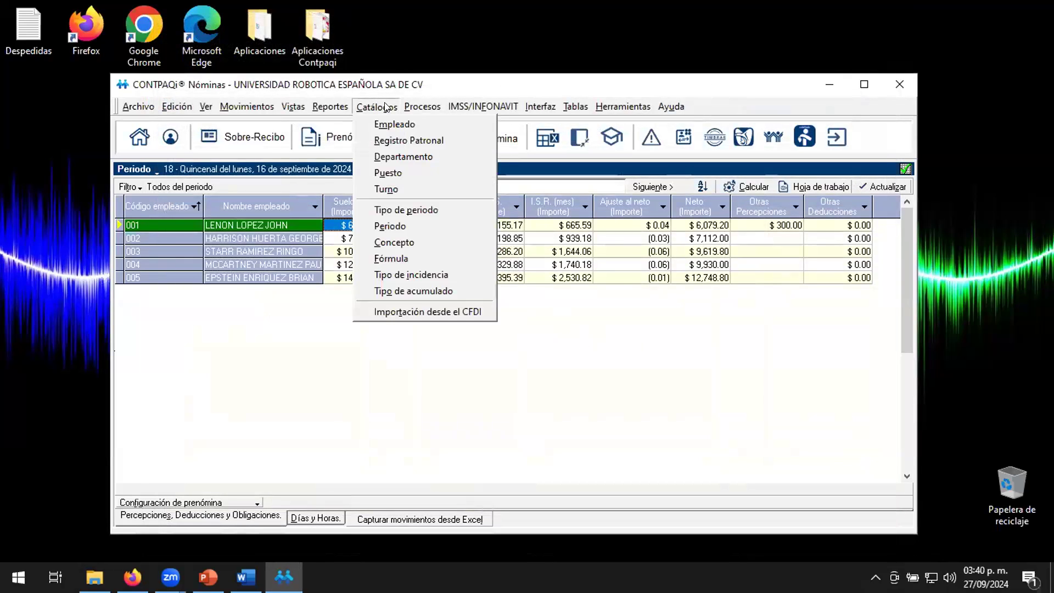
pyautogui.click(406, 241)
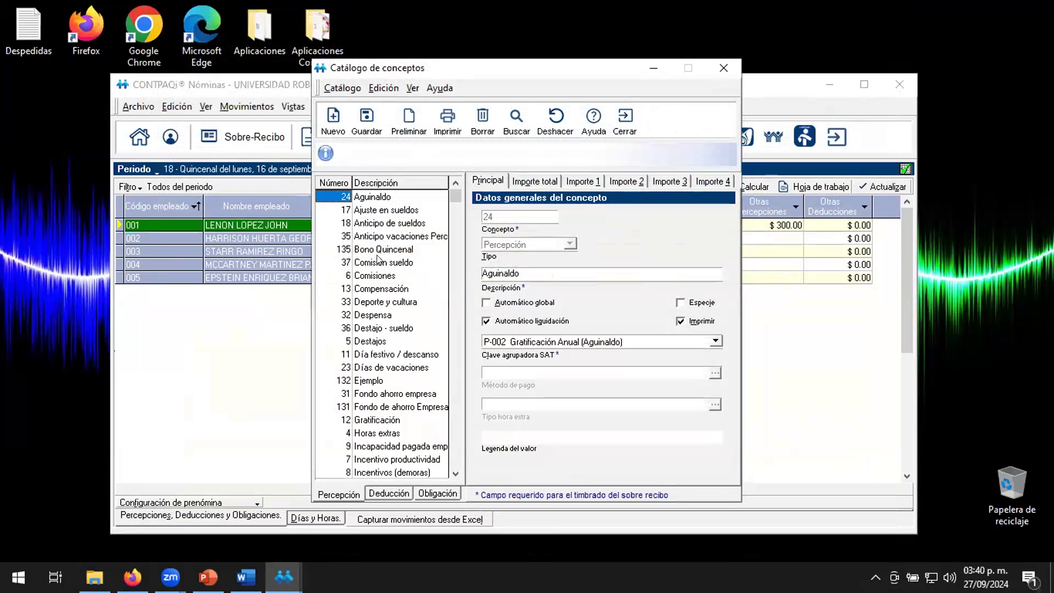
pyautogui.click(333, 182)
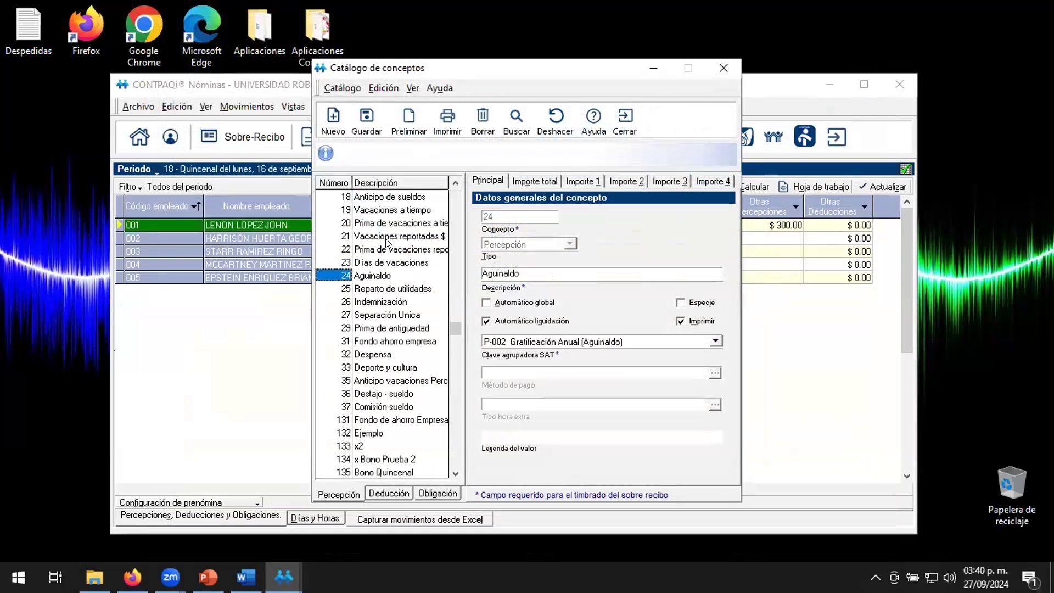
pyautogui.moveTo(456, 327); pyautogui.dragTo(459, 457)
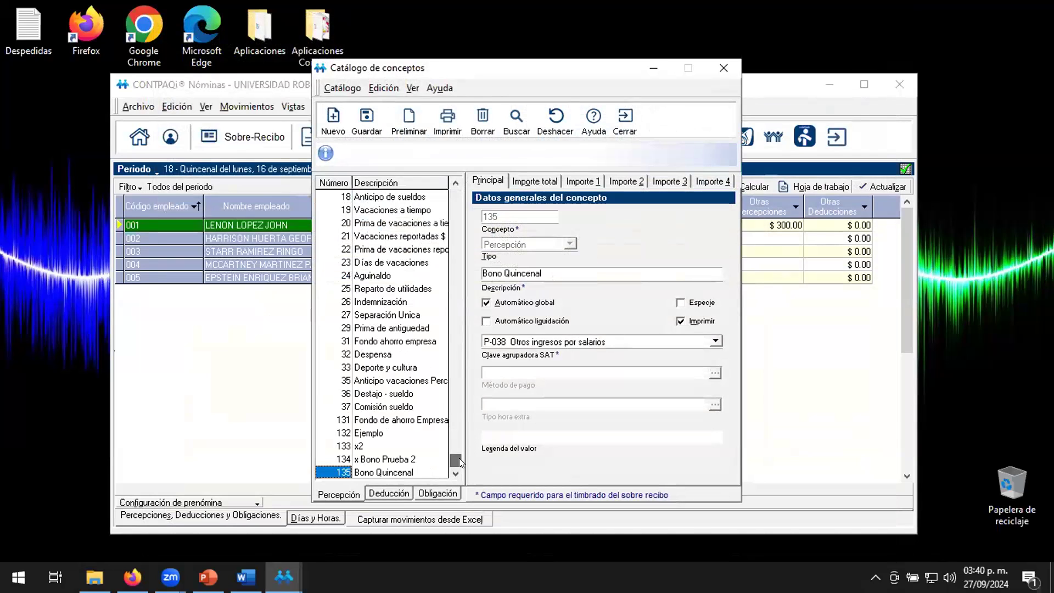
pyautogui.click(386, 460)
pyautogui.click(485, 302)
pyautogui.click(526, 341)
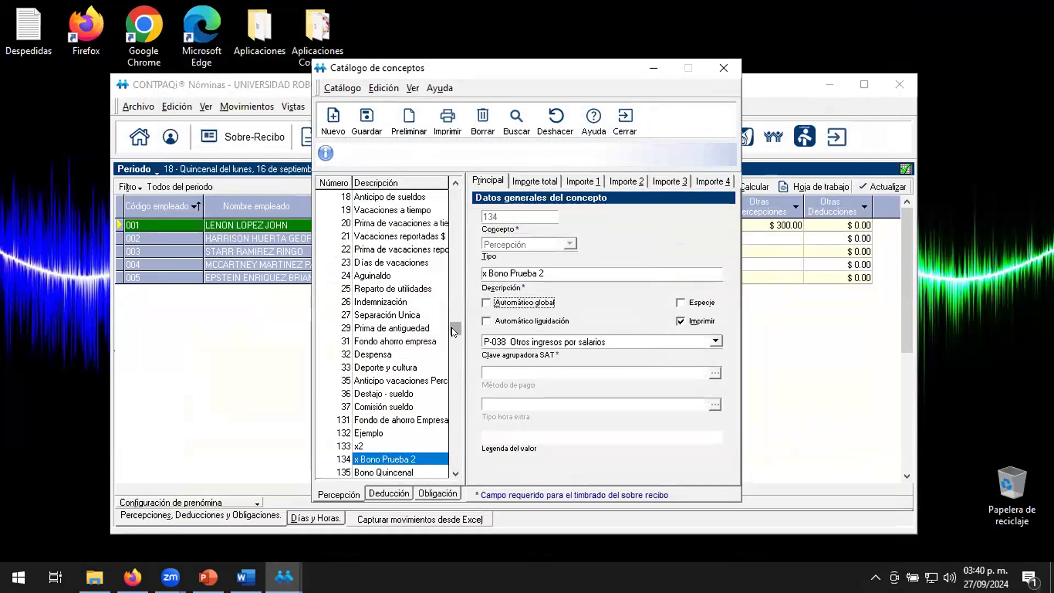
# Select the Bono Quincenal concept and review its Importe total and Importe 1 formulas.
pyautogui.click(406, 473)
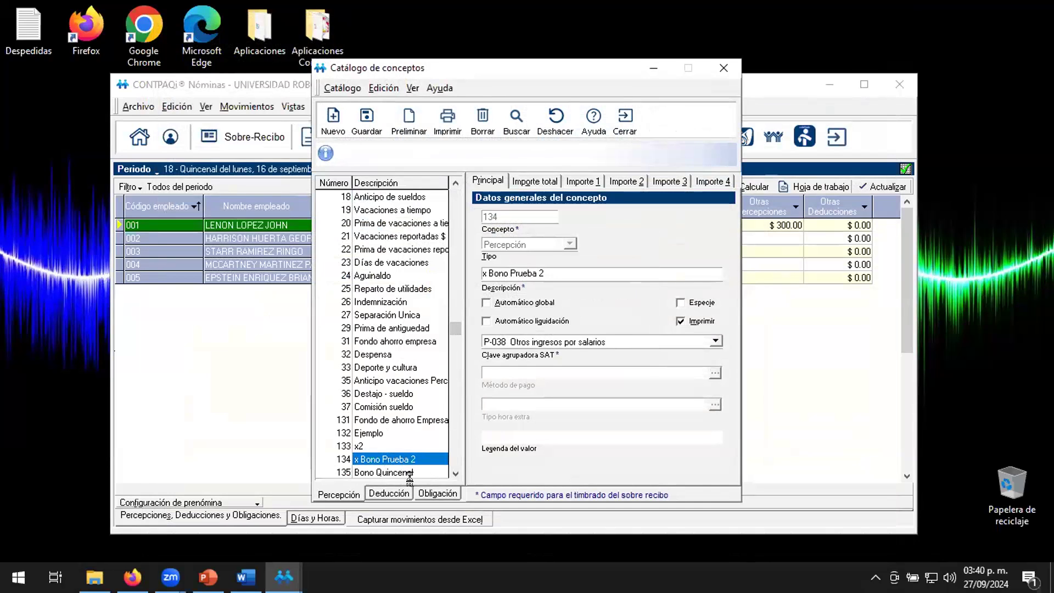
pyautogui.click(534, 182)
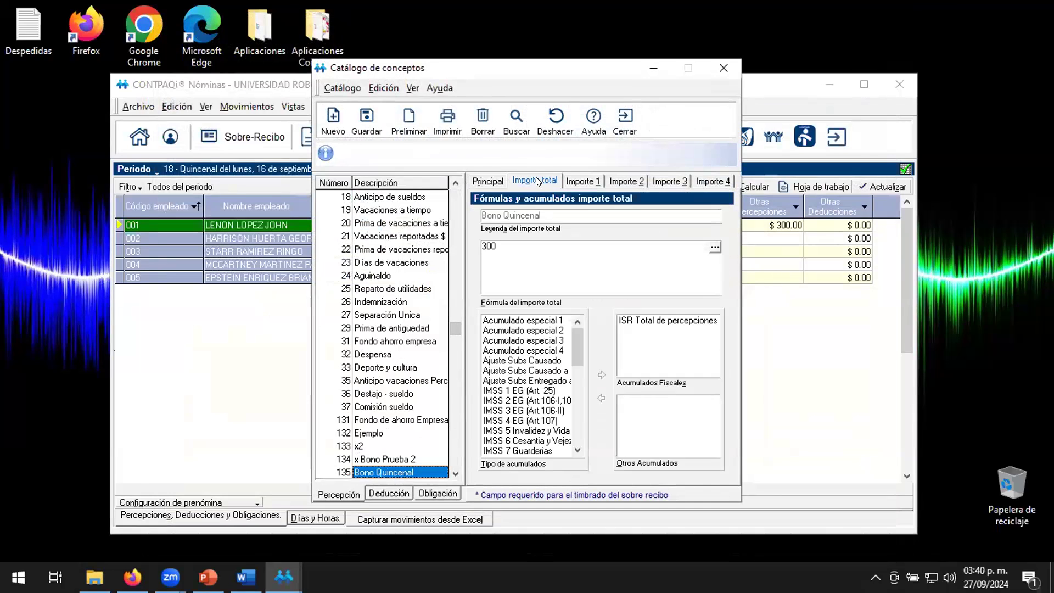
pyautogui.click(581, 182)
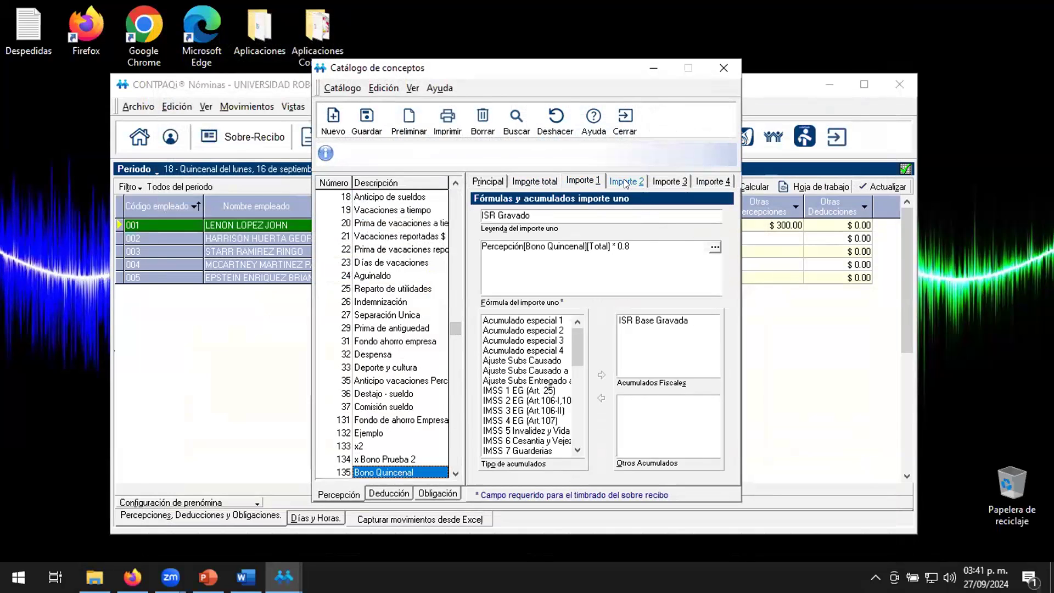
# Remove the * 0.8 factor from the ISR Gravado formula, leaving Percepción[Bono Quincenal][Total].
pyautogui.click(713, 247)
pyautogui.click(495, 164)
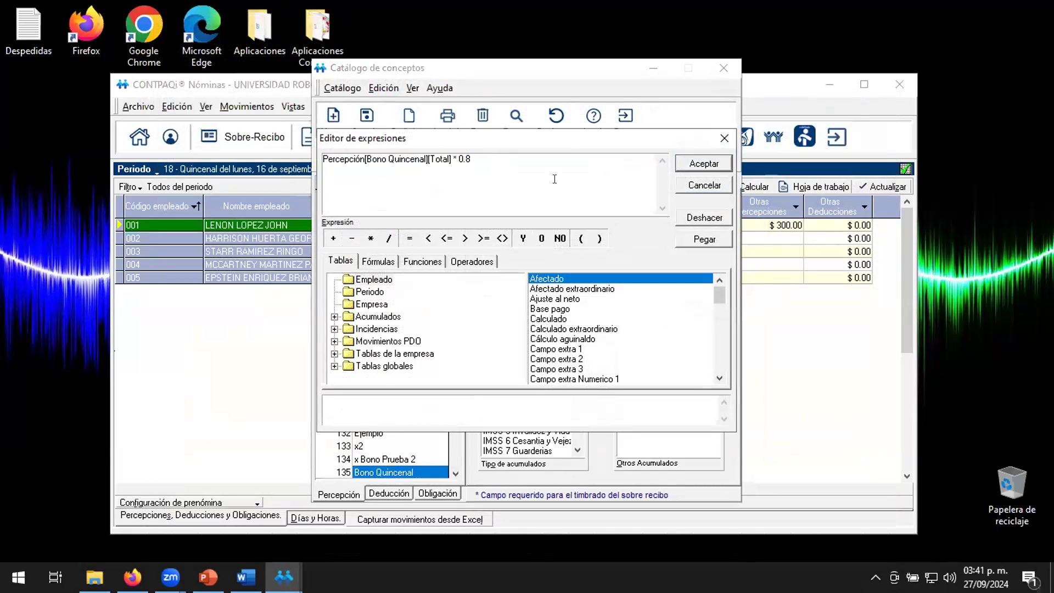
pyautogui.press('BackSpace')
pyautogui.press('BackSpace')
pyautogui.press('BackSpace')
pyautogui.press('BackSpace')
pyautogui.press('BackSpace')
pyautogui.click(723, 164)
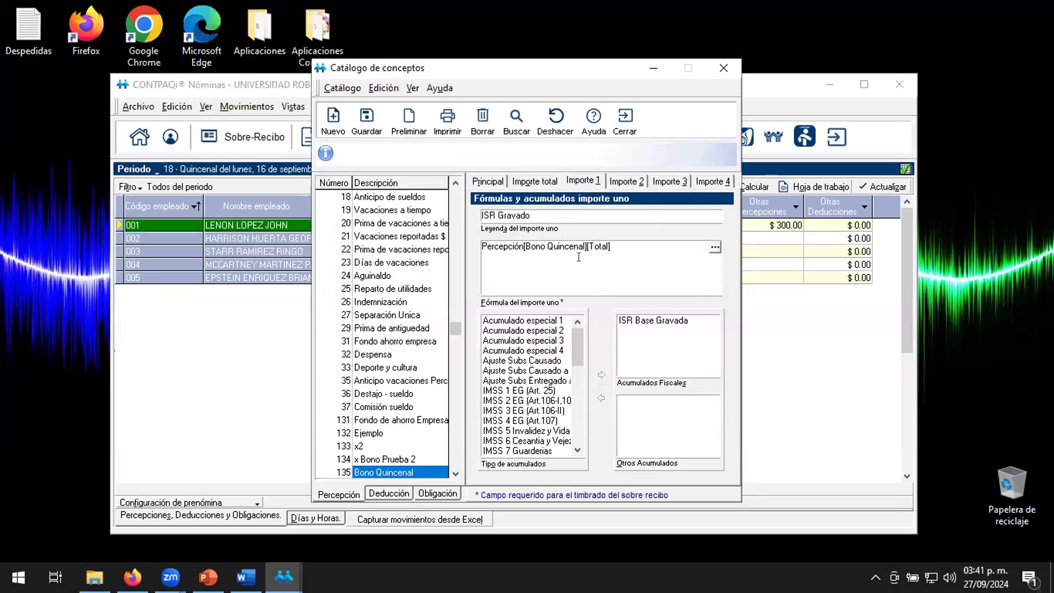
# Set Bono Quincenal's Importe 2 (ISR exento) formula to Percepción[Bono Quincenal][Total] - Percepción[Bono Quincenal][ISR Gravado].
pyautogui.click(622, 181)
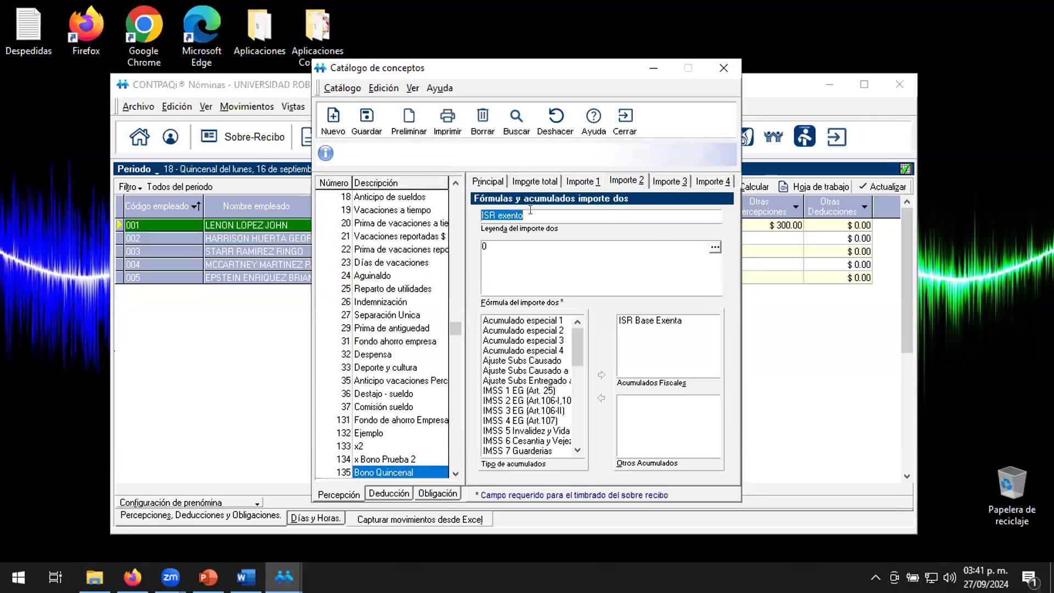
pyautogui.click(715, 247)
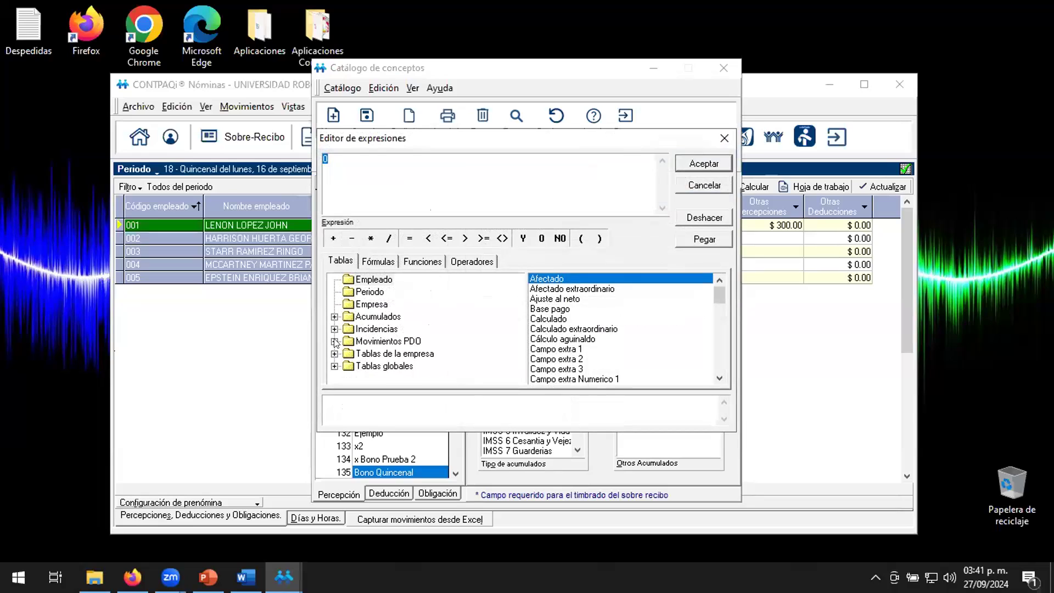
pyautogui.click(335, 341)
pyautogui.click(349, 353)
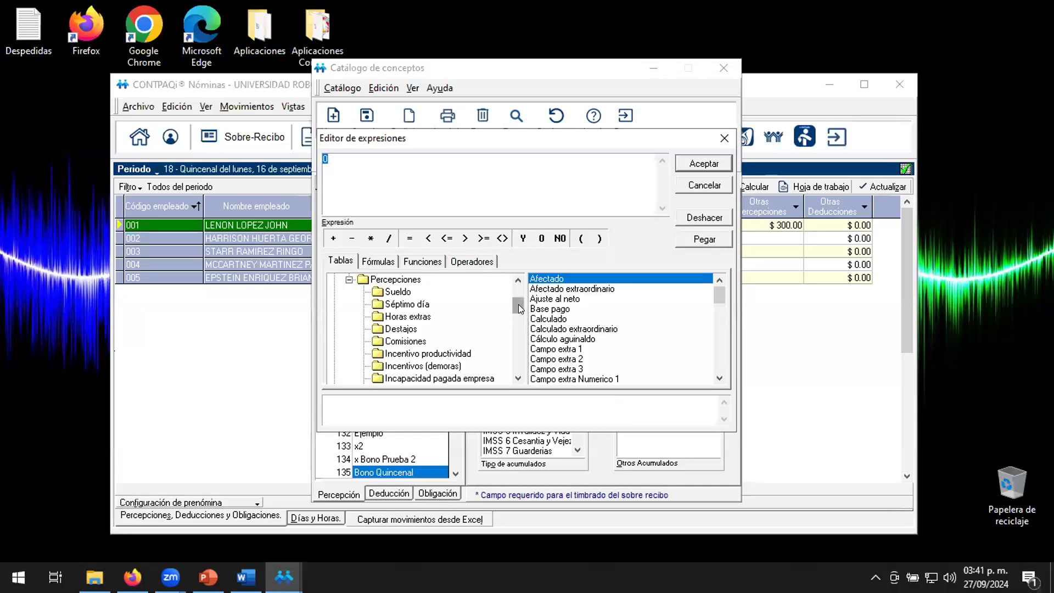
pyautogui.moveTo(519, 308); pyautogui.dragTo(519, 363)
pyautogui.click(439, 354)
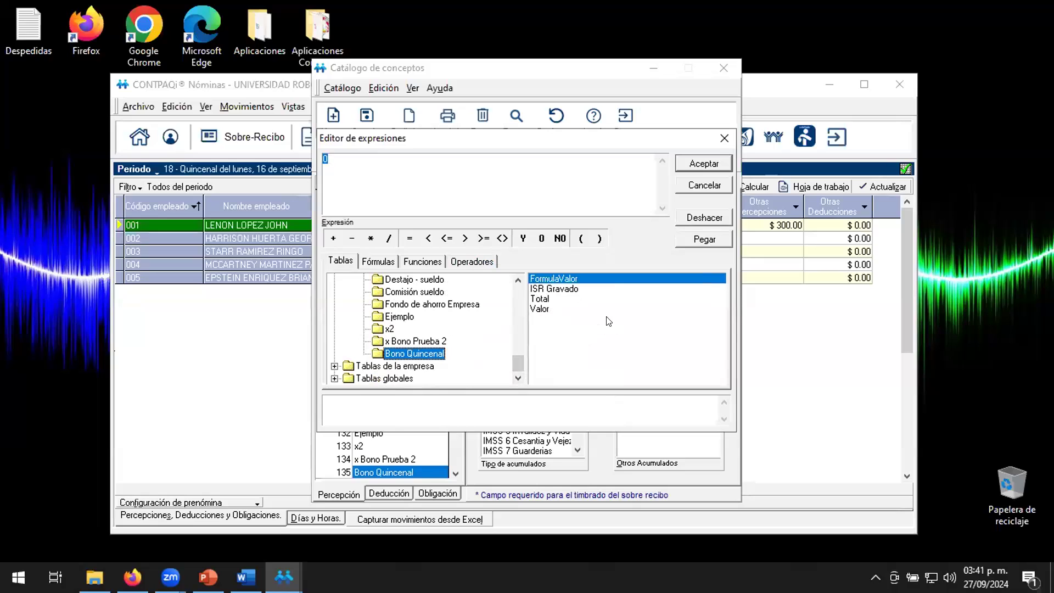
pyautogui.doubleClick(545, 300)
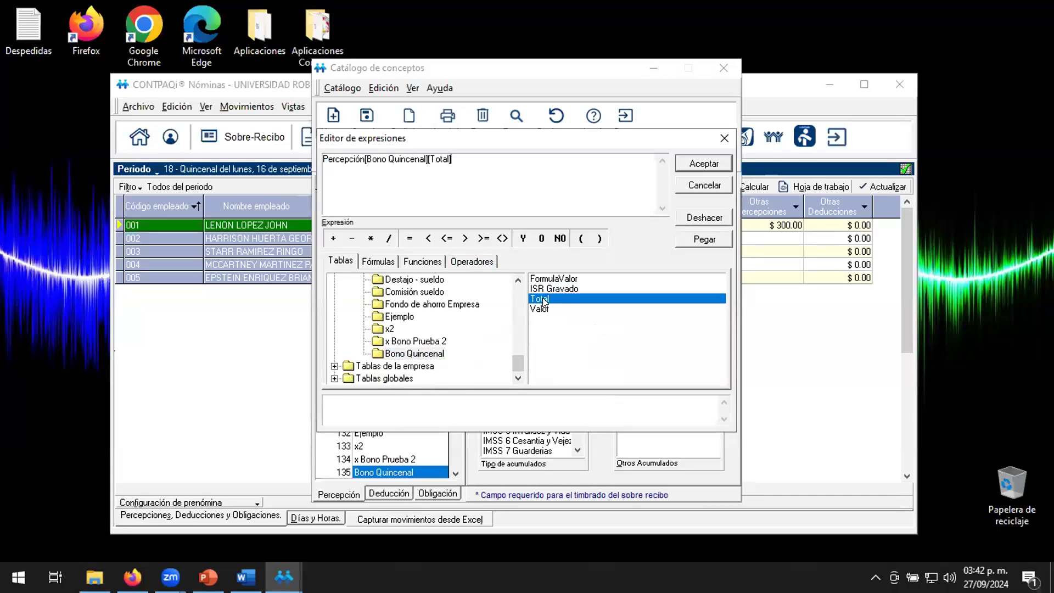
pyautogui.click(351, 238)
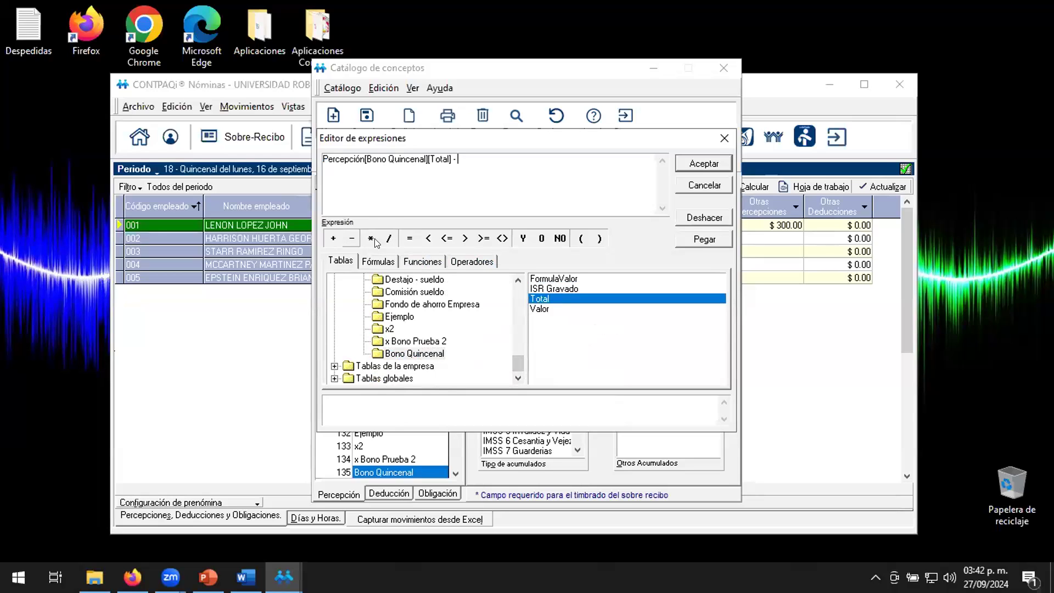
pyautogui.doubleClick(557, 289)
pyautogui.click(705, 164)
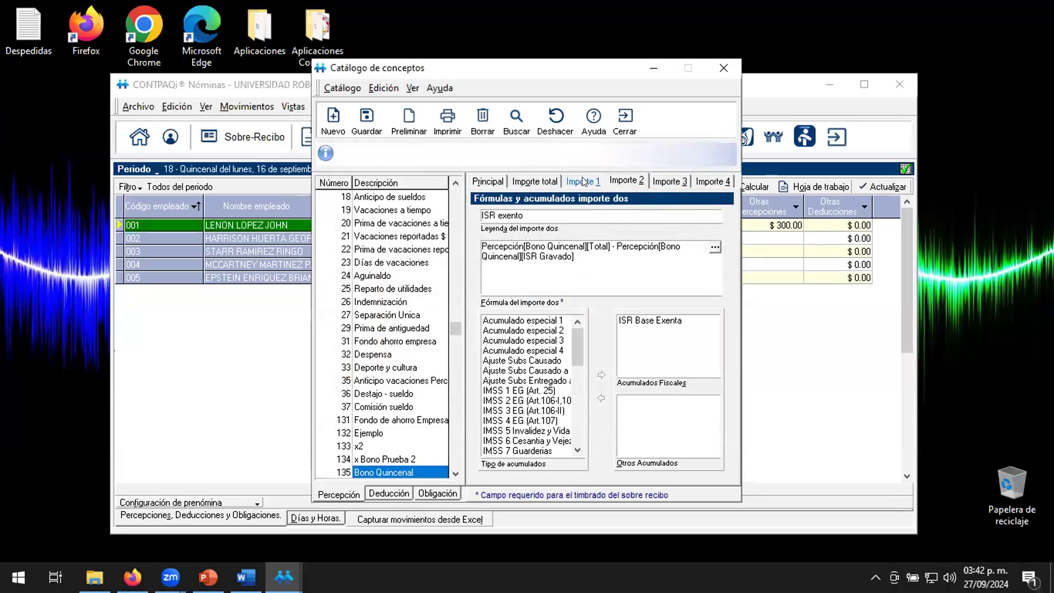
# Compare the Importe 1 and Importe 2 formulas, multiply the ISR Gravado formula by 0.8, save the concept and close the catalog.
pyautogui.click(574, 177)
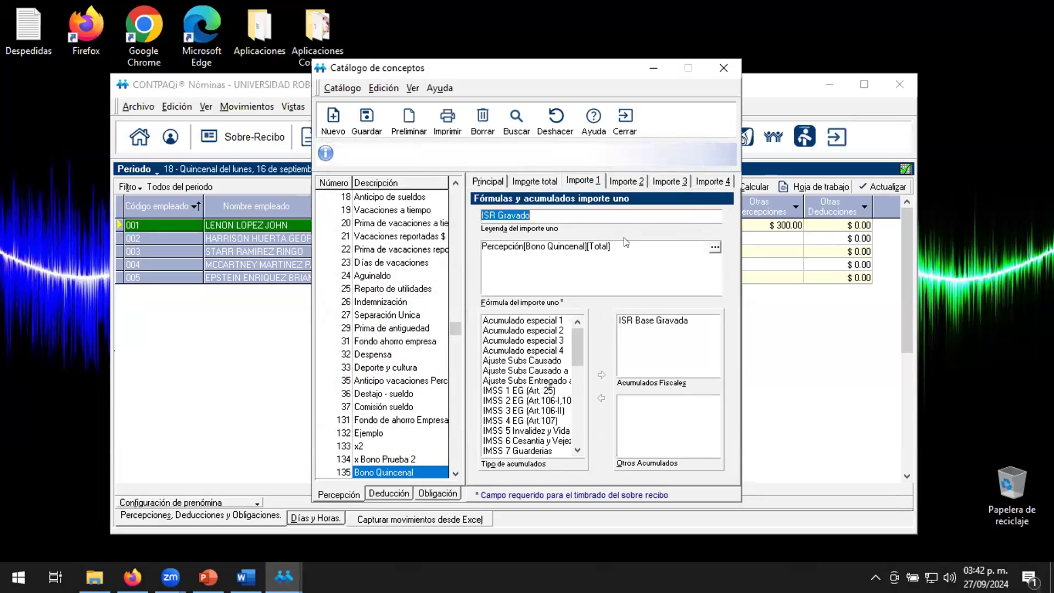
pyautogui.click(627, 181)
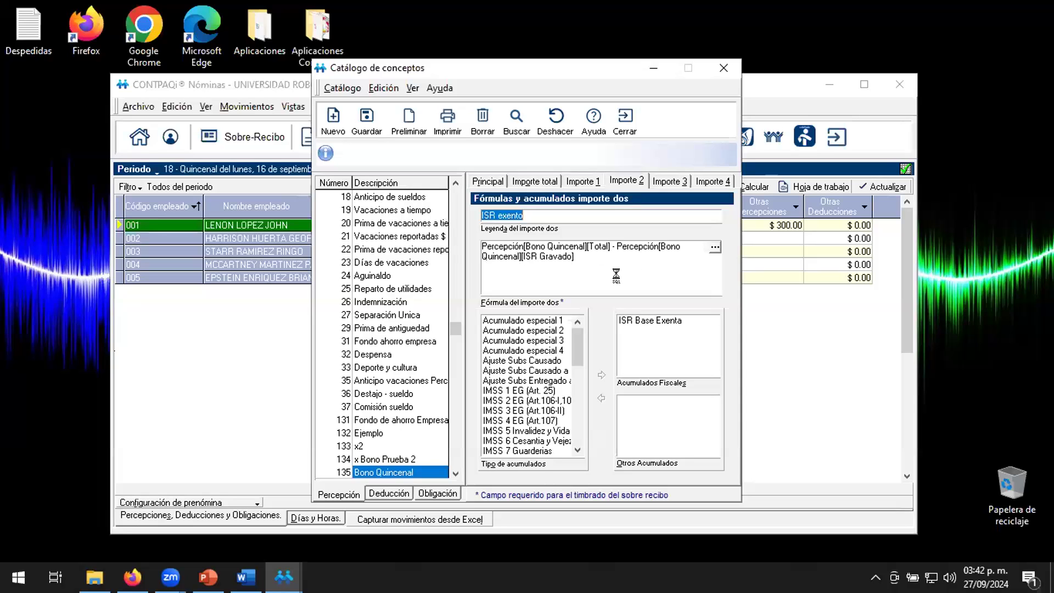
pyautogui.click(593, 181)
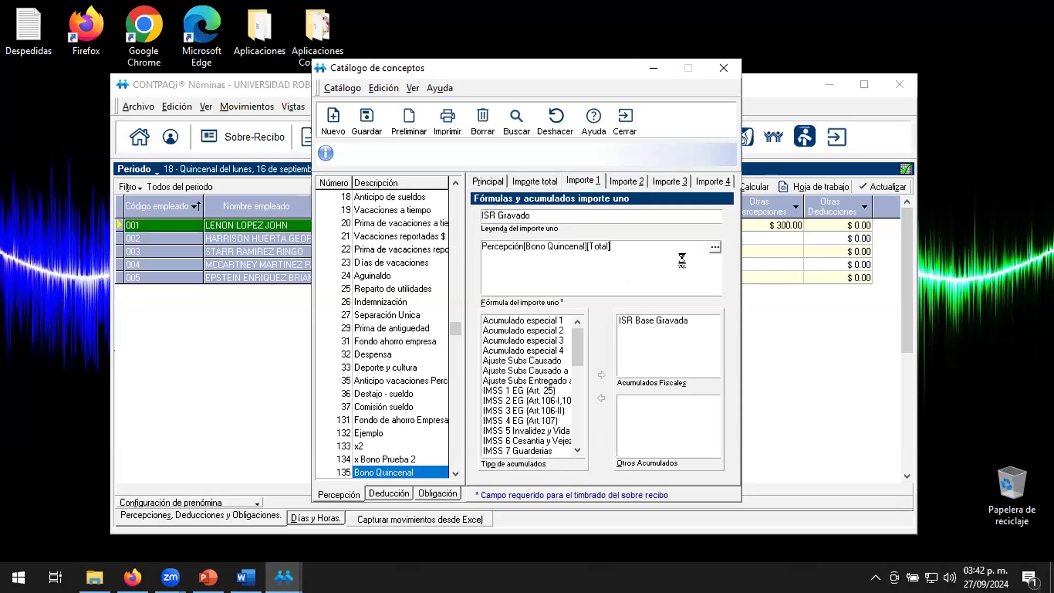
pyautogui.click(710, 243)
pyautogui.click(479, 163)
pyautogui.write('0.')
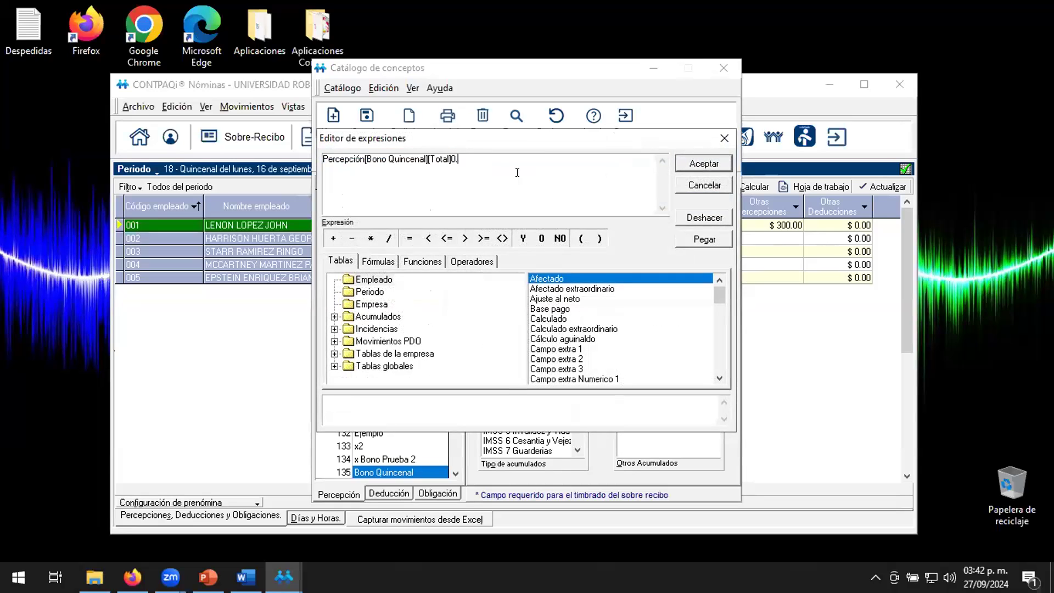
pyautogui.press('BackSpace')
pyautogui.write('*0.8')
pyautogui.click(698, 168)
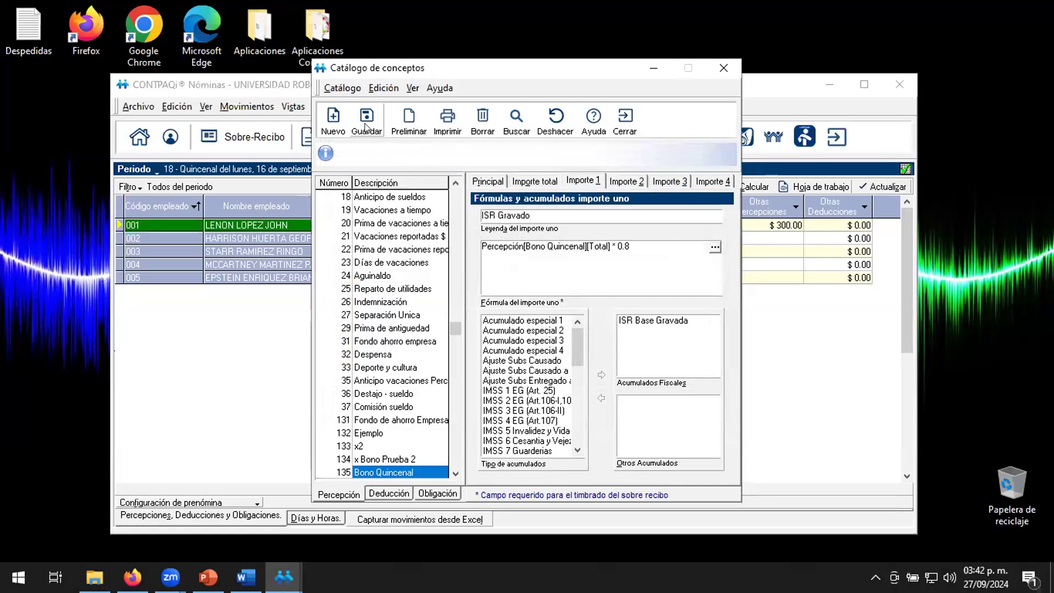
pyautogui.click(626, 121)
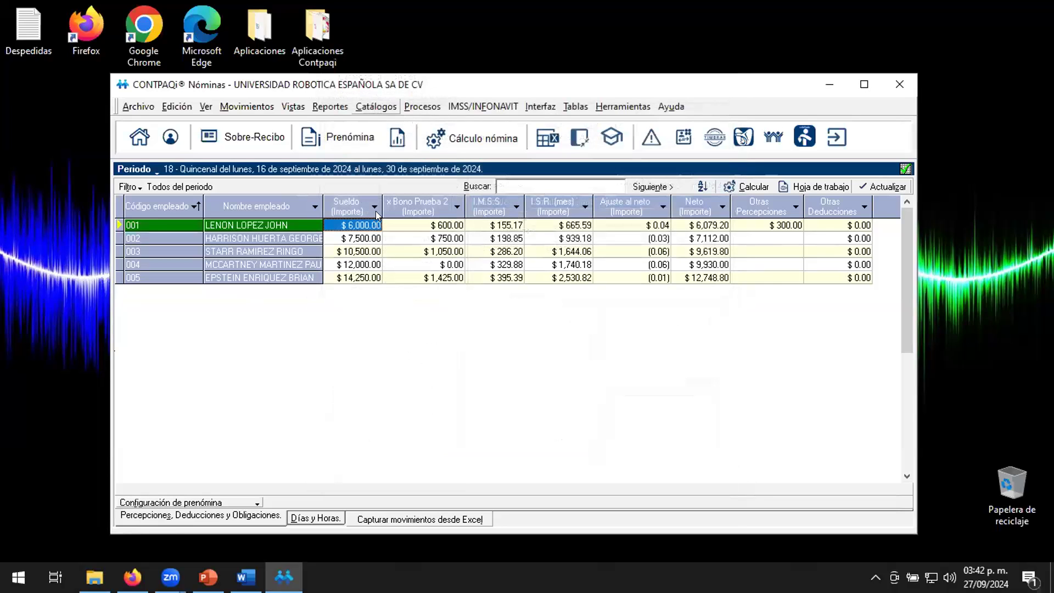
# Open employee 001's Sobre-recibo from the payroll grid, recalculate the employee and inspect the Bono Quincenal perception's amount breakdown.
pyautogui.rightClick(365, 228)
pyautogui.click(401, 236)
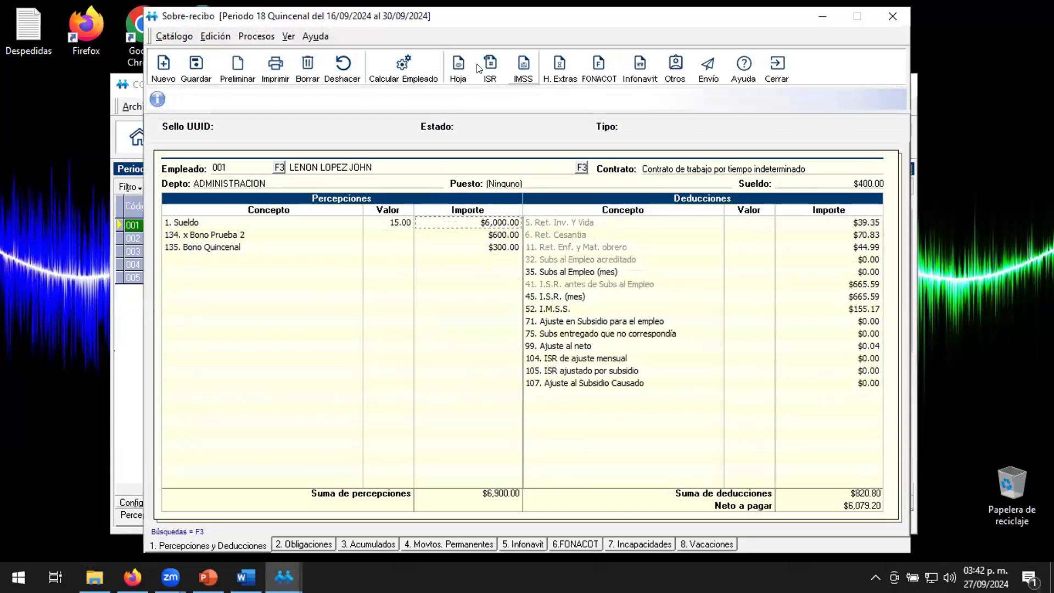
pyautogui.click(403, 69)
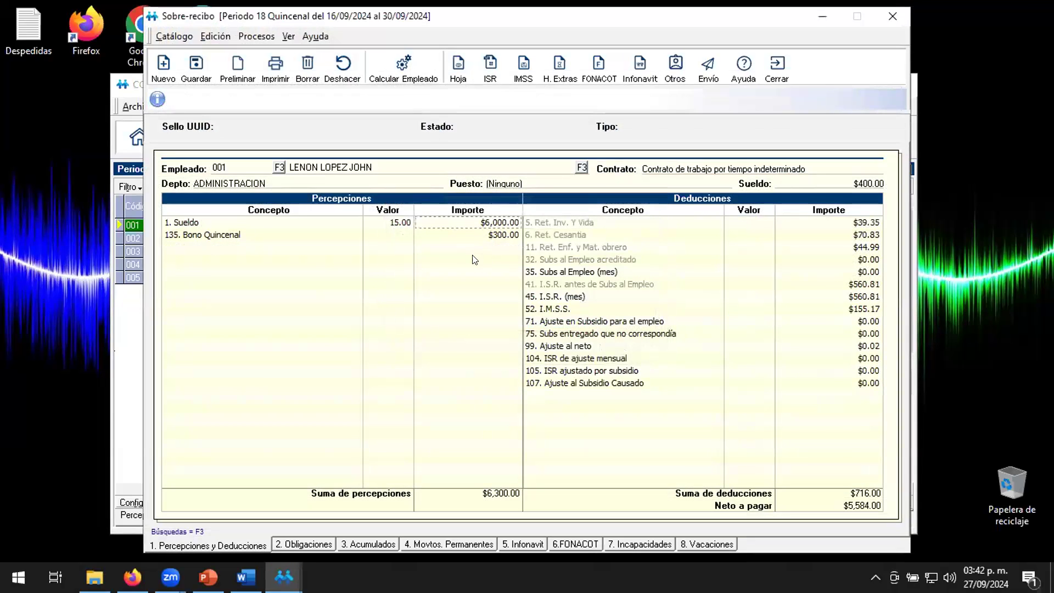
pyautogui.doubleClick(488, 235)
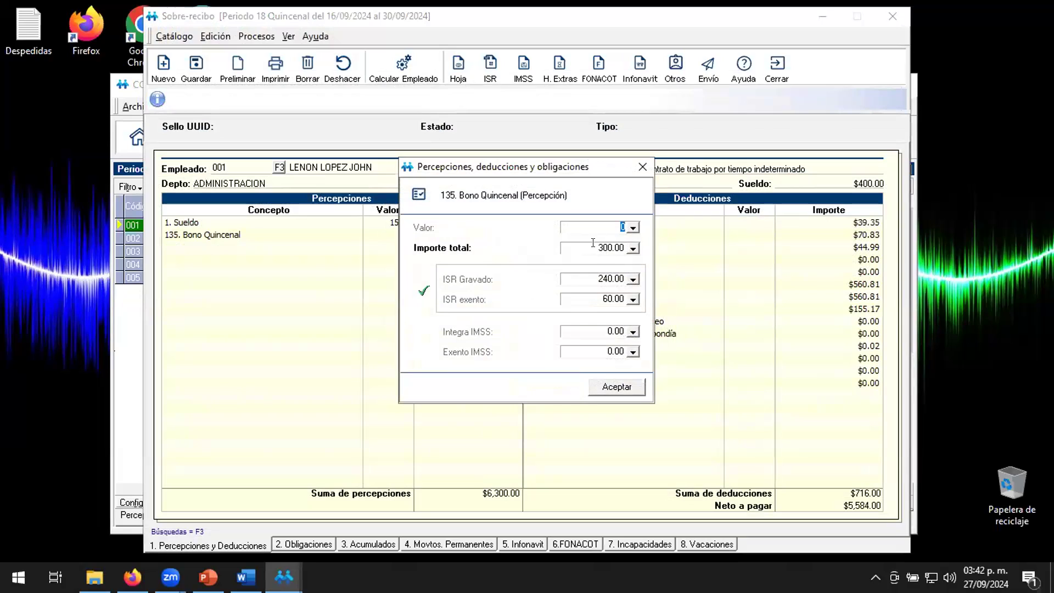
# Set Bono Quincenal's Importe total to 1,000 in the receipt, recalculate the employee and review the ISR Gravado and ISR exento split.
pyautogui.click(598, 277)
pyautogui.hotkey('shift', 'Tab')
pyautogui.write('1,000')
pyautogui.press('Tab')
pyautogui.click(614, 385)
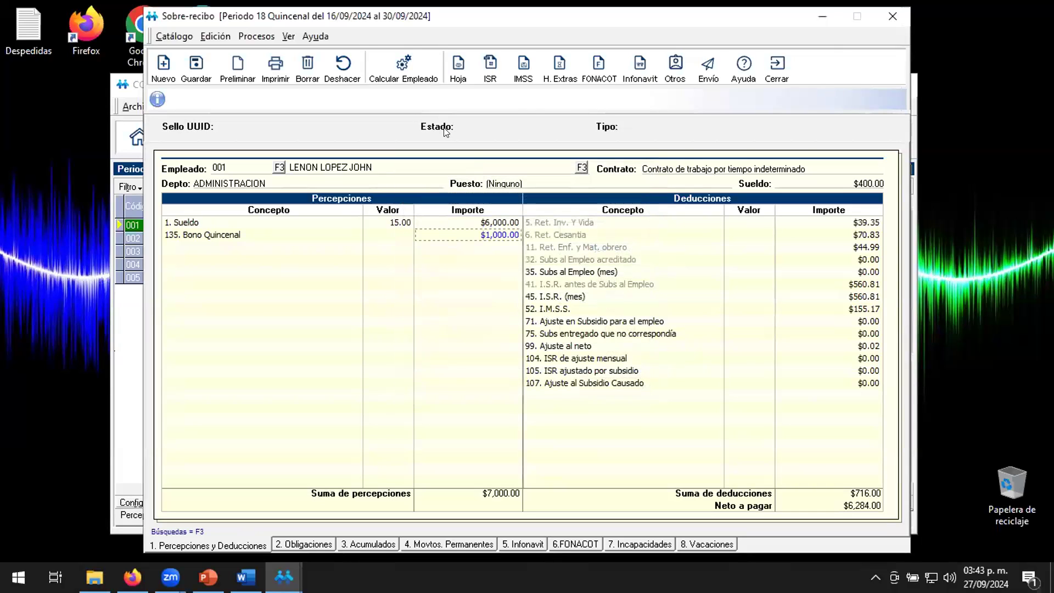
pyautogui.click(403, 68)
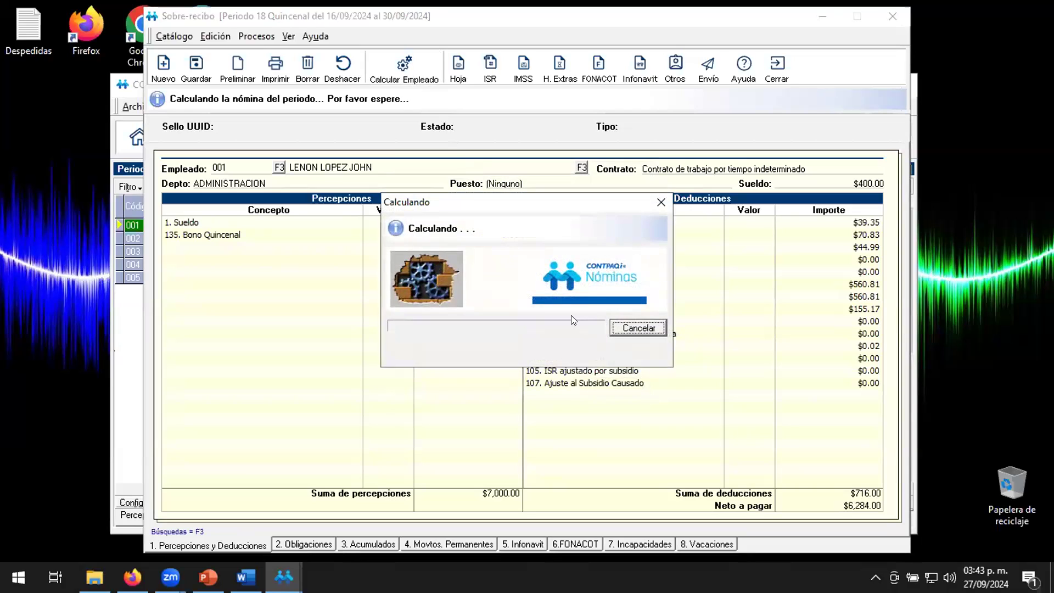
pyautogui.doubleClick(494, 227)
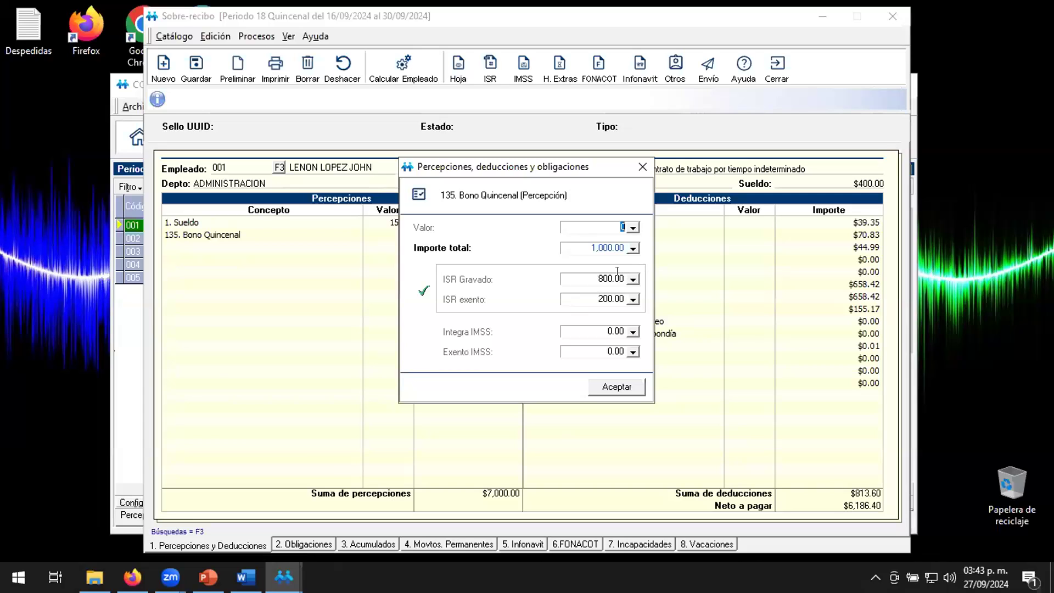
pyautogui.click(618, 387)
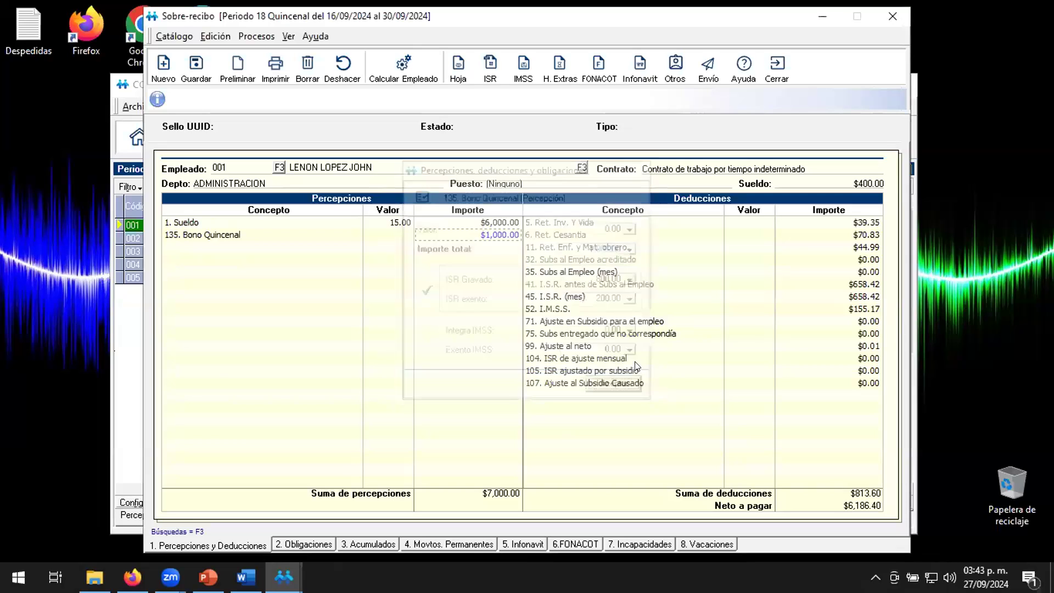
# Clear the manually captured Bono Quincenal amount from the receipt and close the Sobre-recibo.
pyautogui.press('Delete')
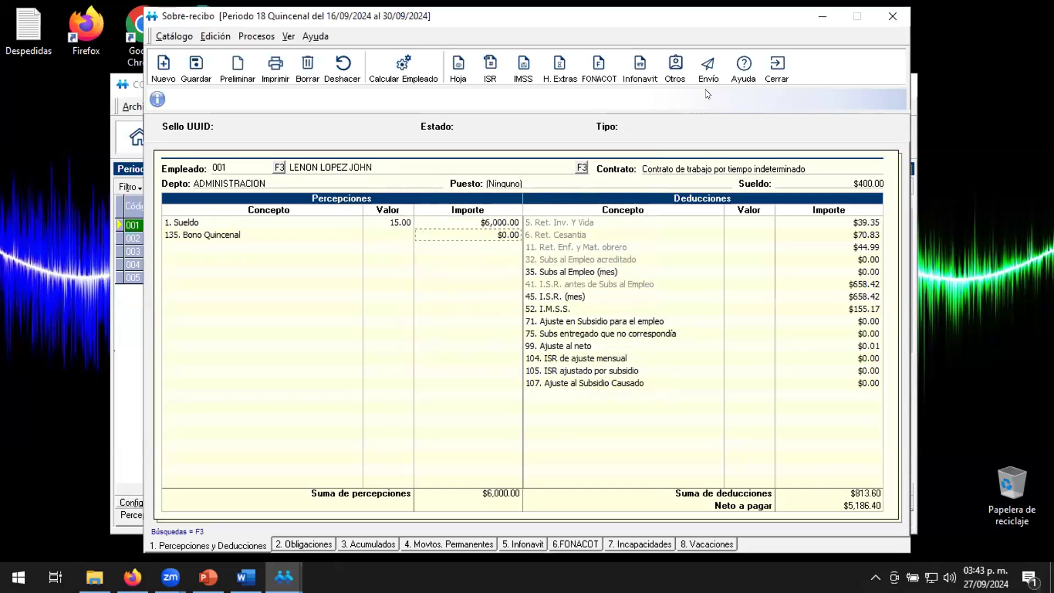
pyautogui.click(777, 72)
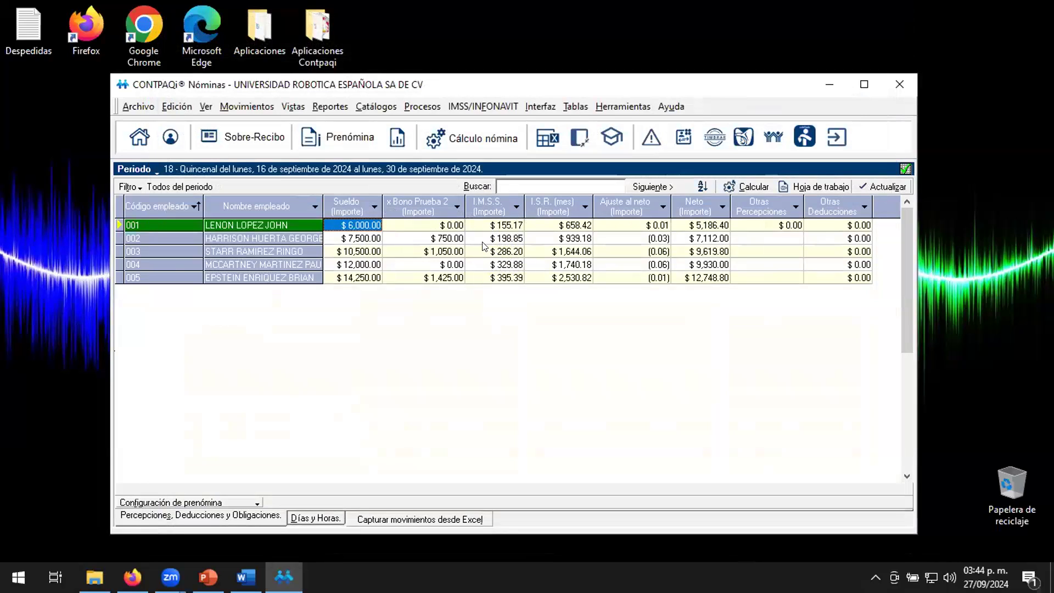
# Remove the * 0.8 factor from the Bono Quincenal concept's Importe 1 (ISR Gravado) formula, leaving Percepción[Bono Quincenal][Total].
pyautogui.click(376, 106)
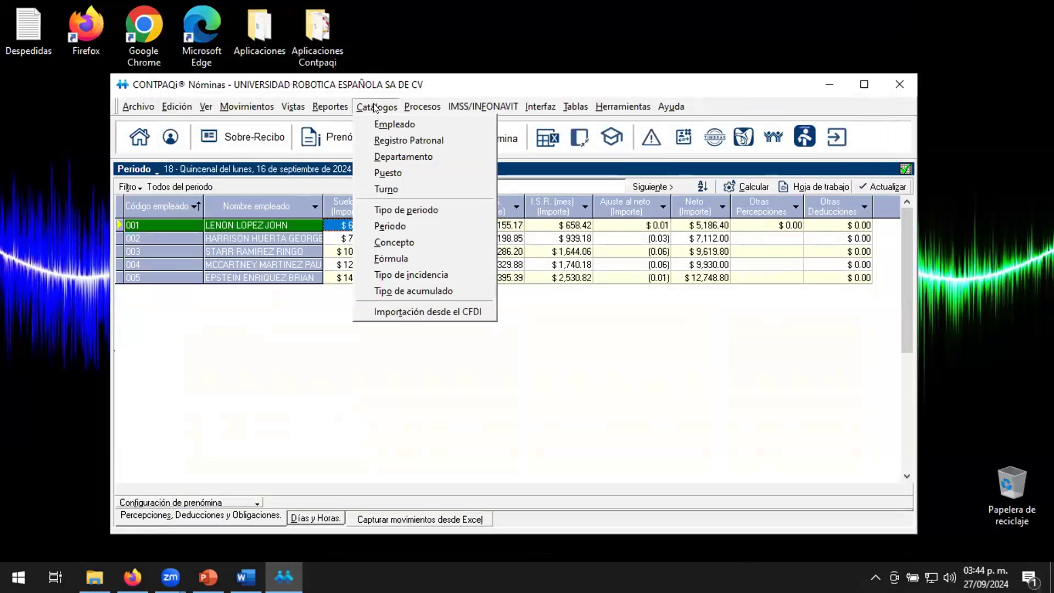
pyautogui.click(408, 240)
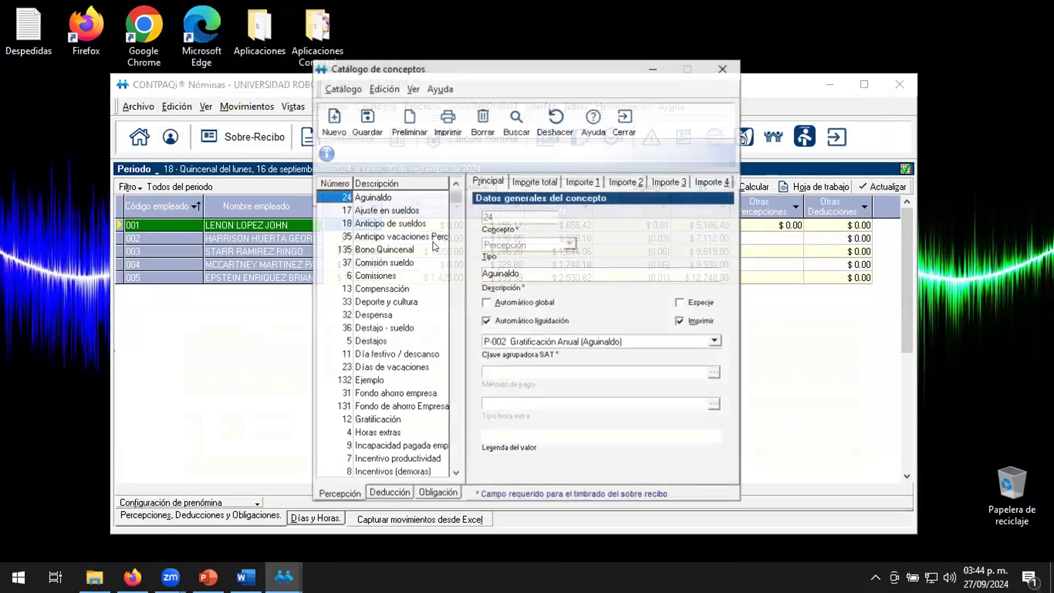
pyautogui.click(386, 249)
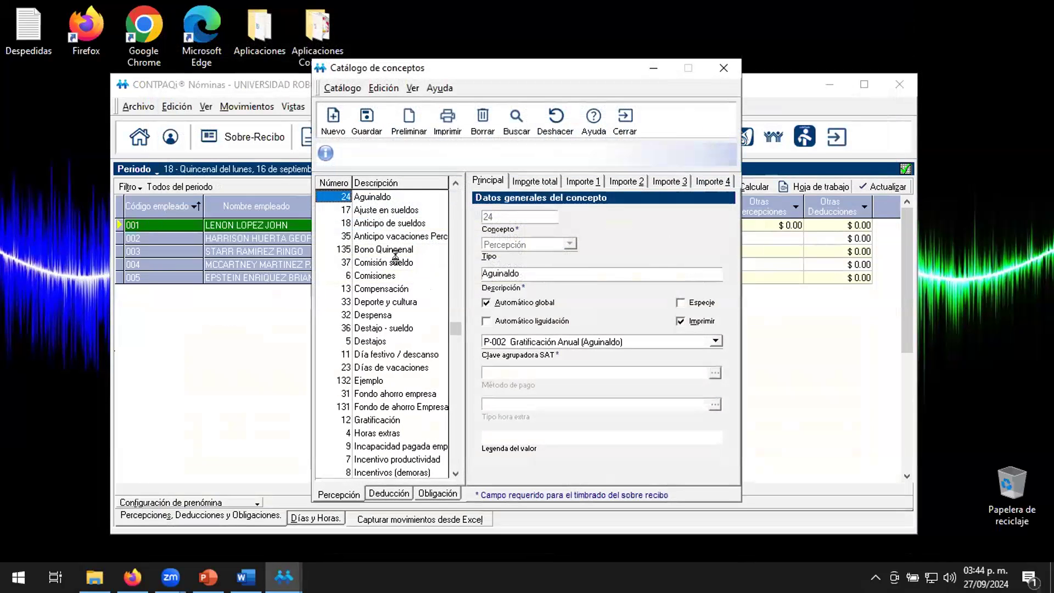
pyautogui.click(669, 182)
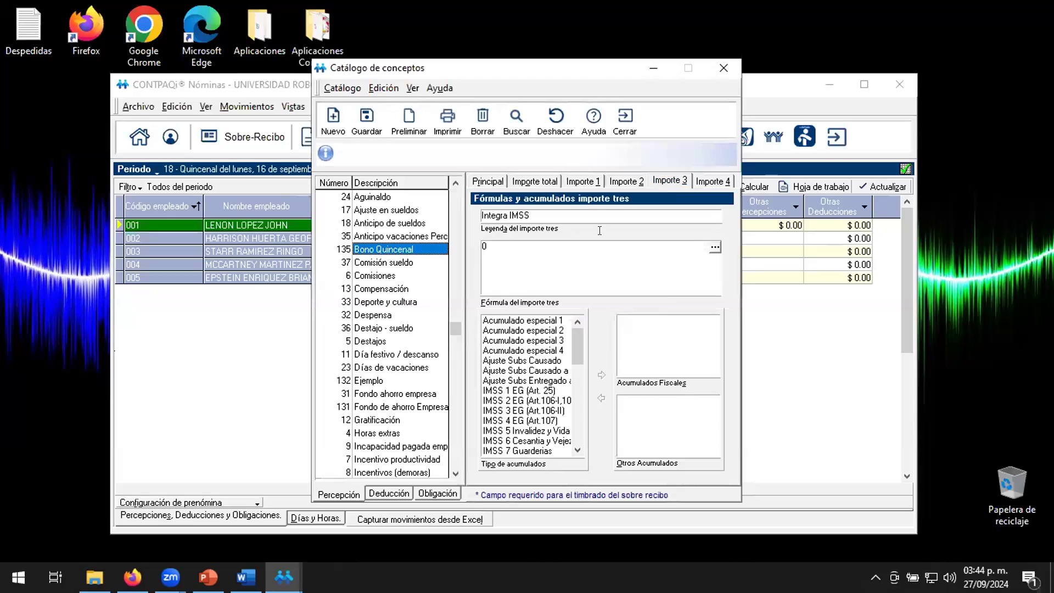
pyautogui.click(583, 181)
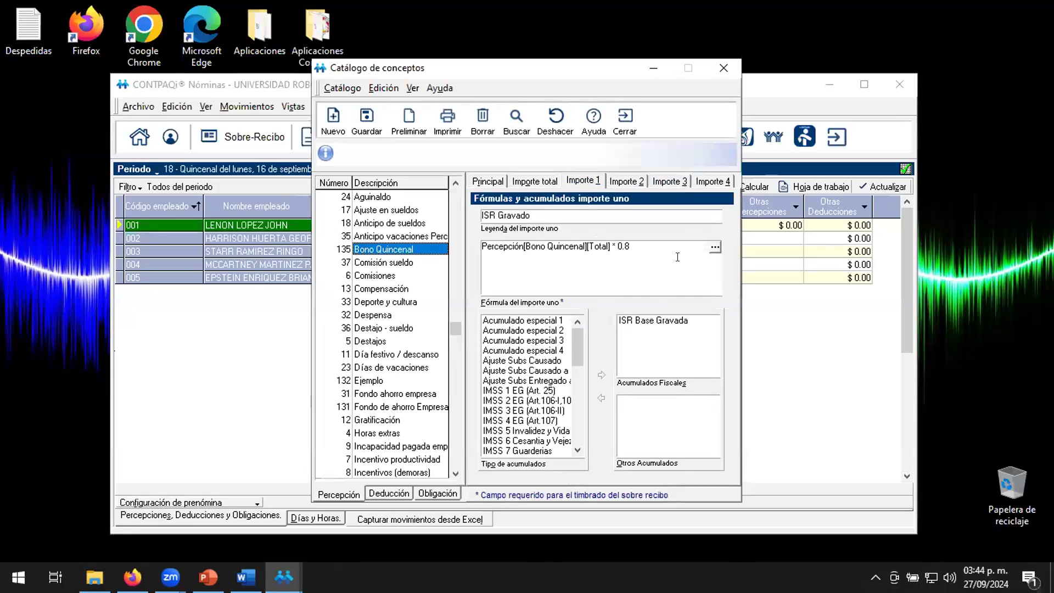
pyautogui.click(714, 248)
pyautogui.click(451, 158)
pyautogui.moveTo(451, 159); pyautogui.dragTo(528, 165)
pyautogui.press('Delete')
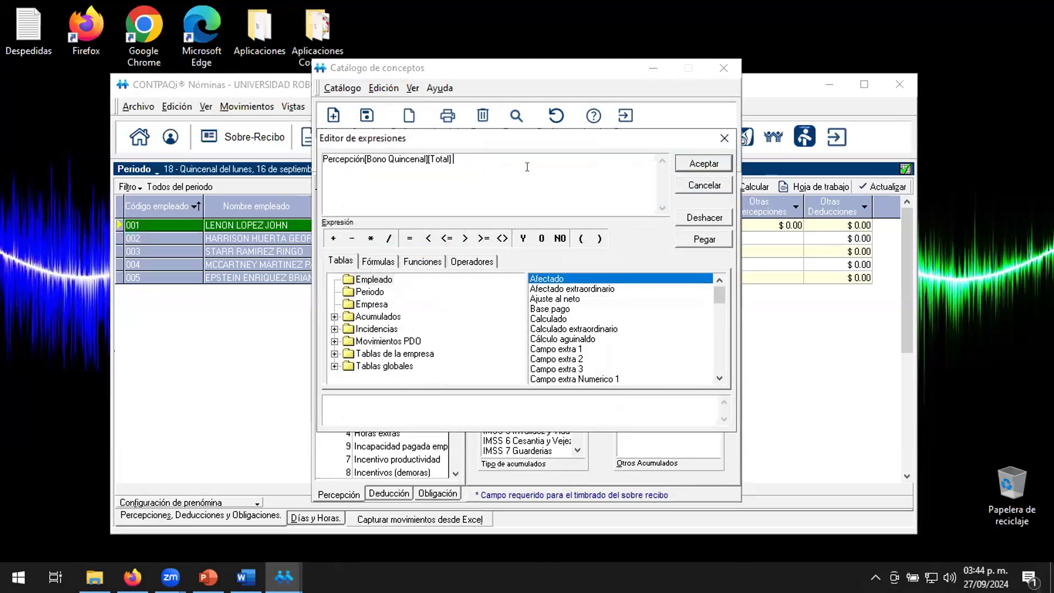
pyautogui.click(719, 163)
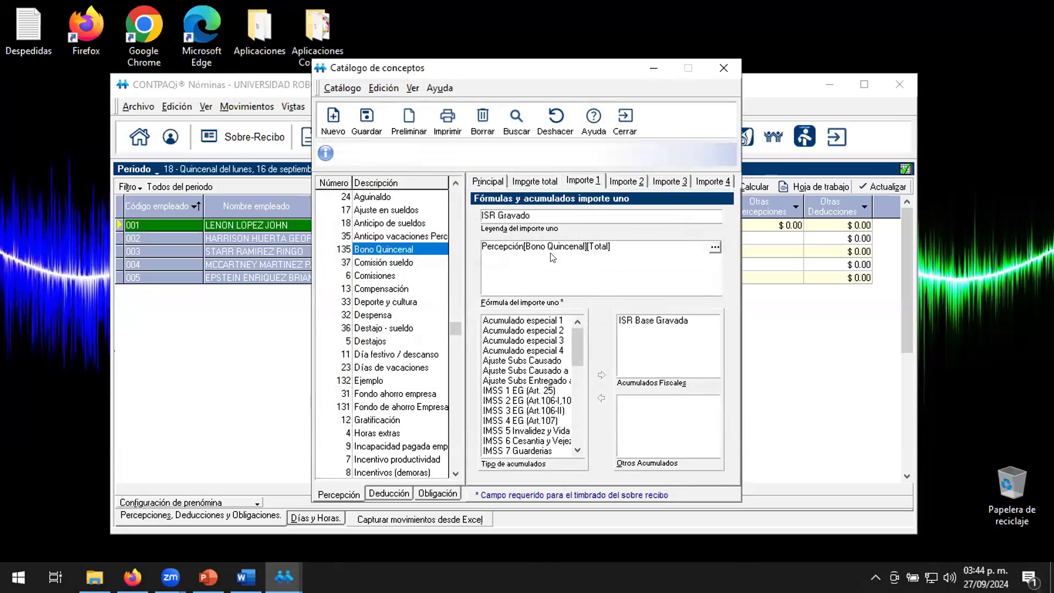
# Review Bono Quincenal's Importe total, Importe 1 and Importe 2 formulas.
pyautogui.click(535, 181)
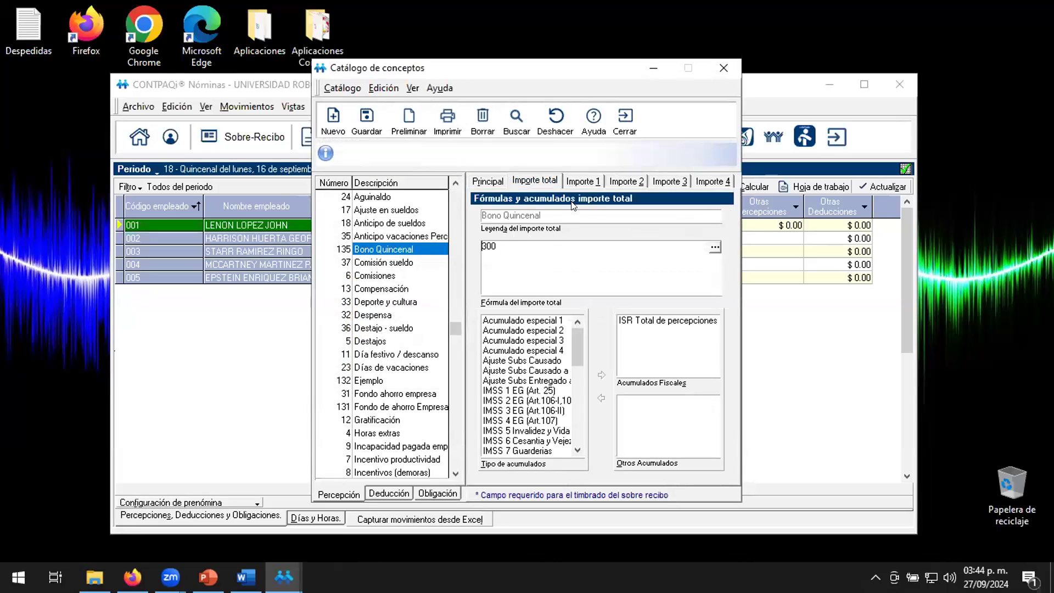
pyautogui.click(581, 181)
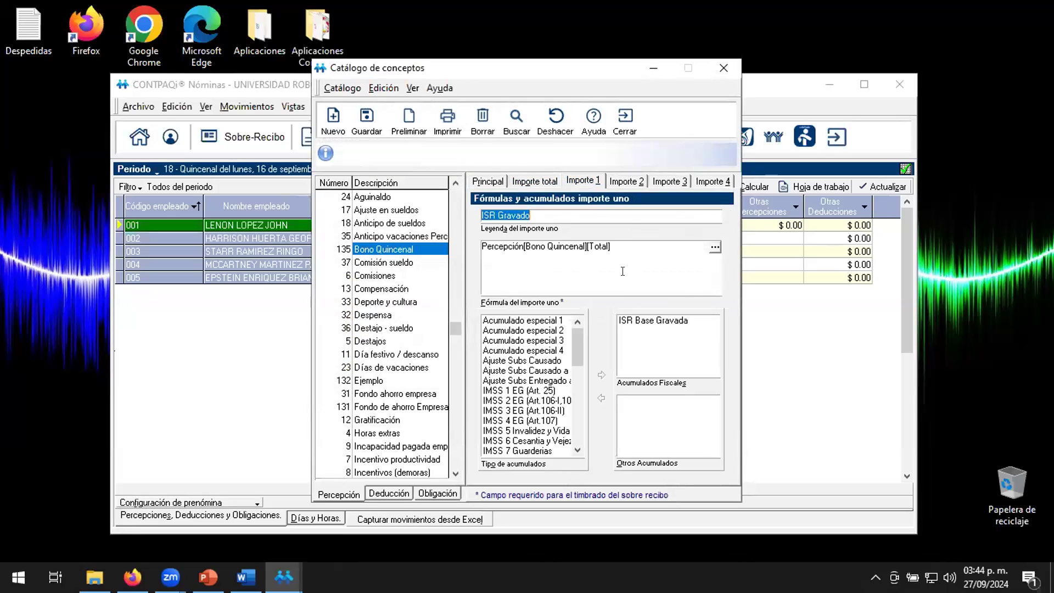
pyautogui.click(625, 180)
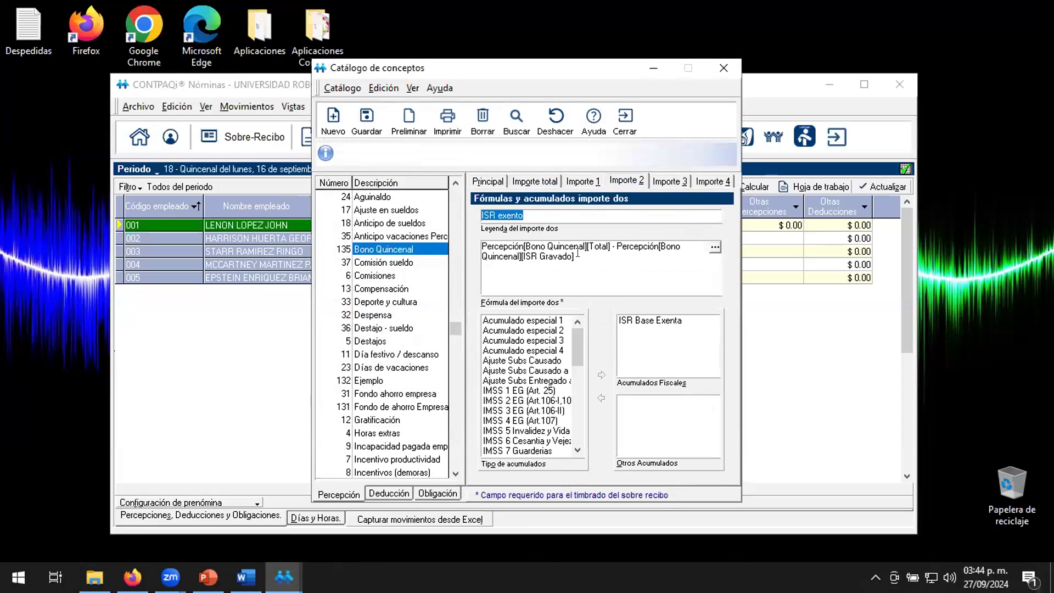
# Set Bono Quincenal's Importe 3 (Integra IMSS) formula to Percepción[Bono Quincenal][Total].
pyautogui.click(667, 180)
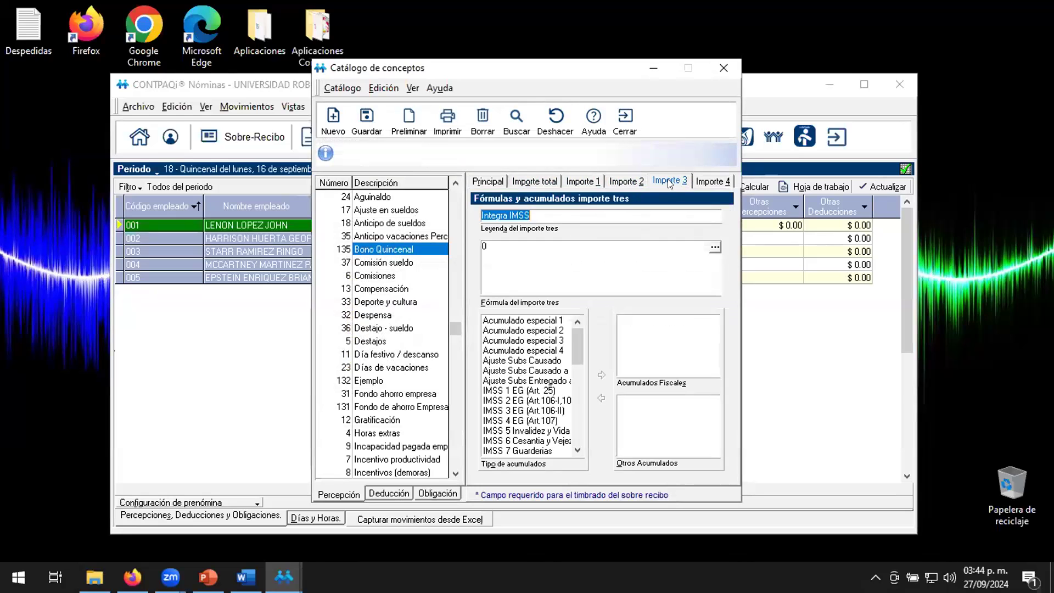
pyautogui.click(714, 247)
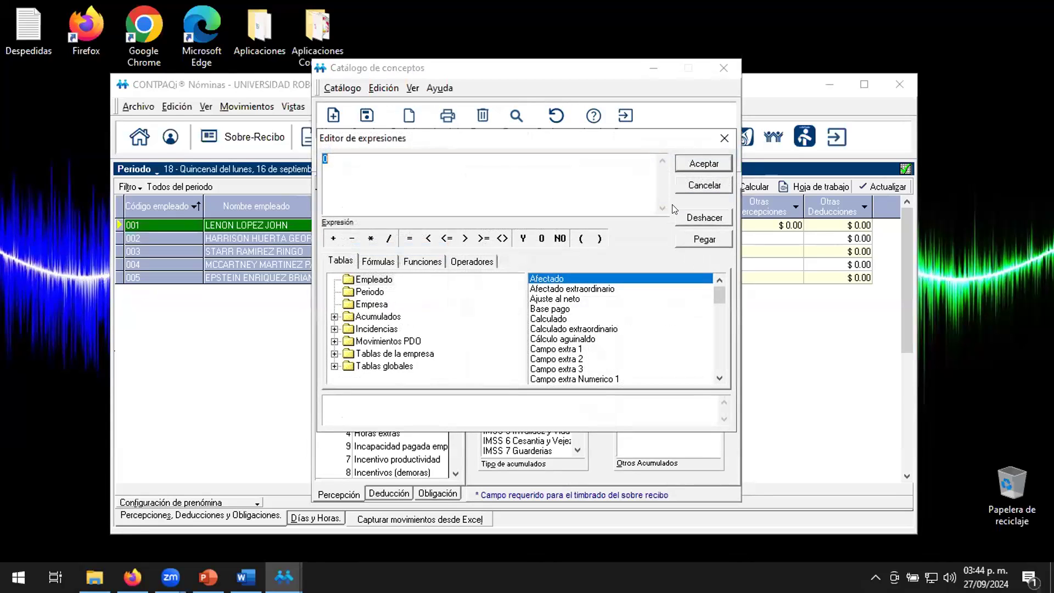
pyautogui.click(334, 341)
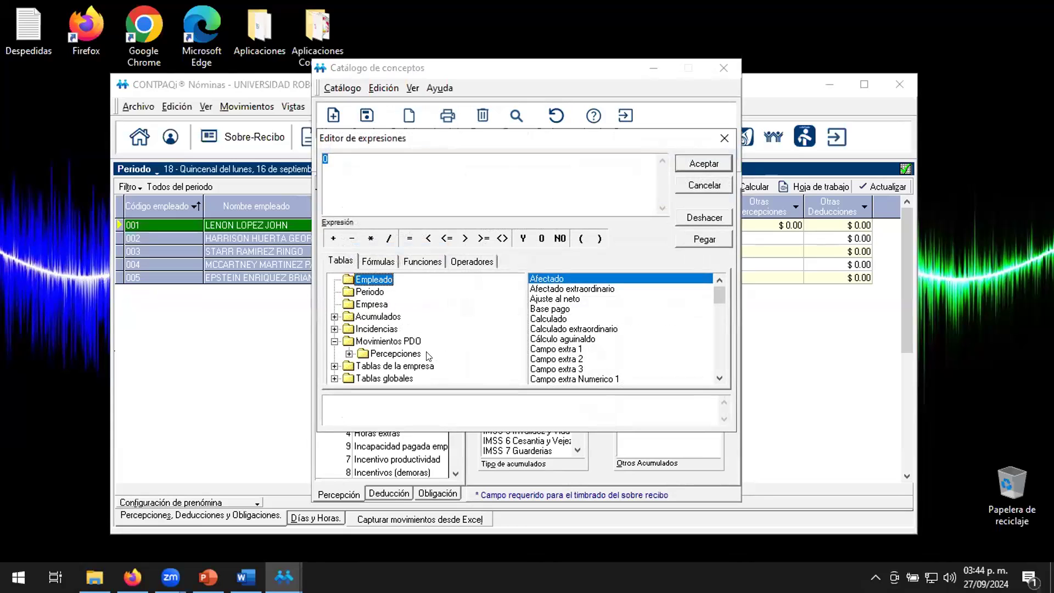
pyautogui.click(349, 355)
pyautogui.scroll(-8, 463, 359)
pyautogui.scroll(-1, 475, 363)
pyautogui.click(415, 378)
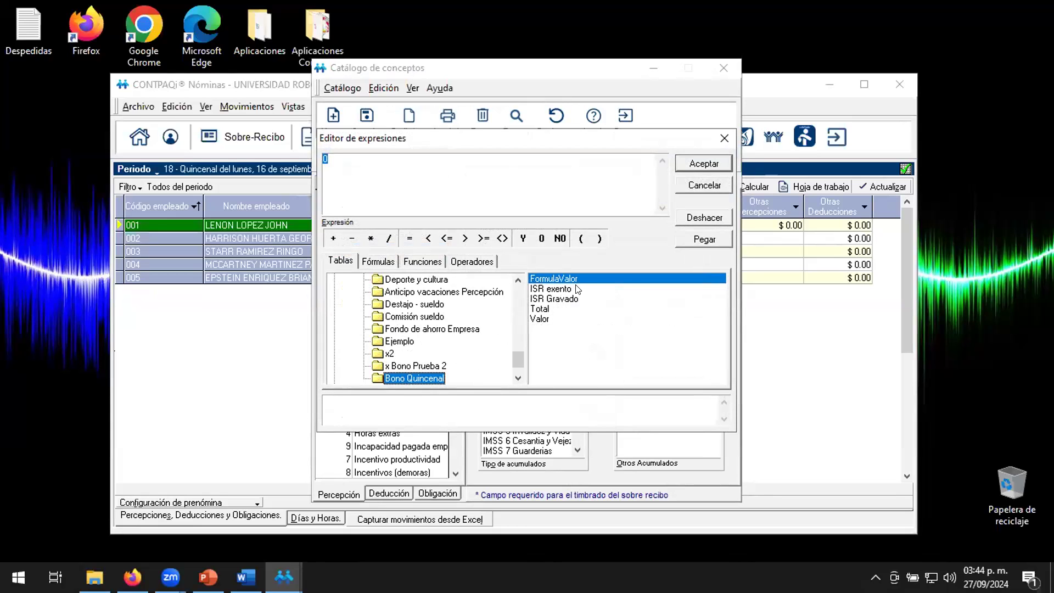
pyautogui.doubleClick(547, 311)
pyautogui.click(704, 163)
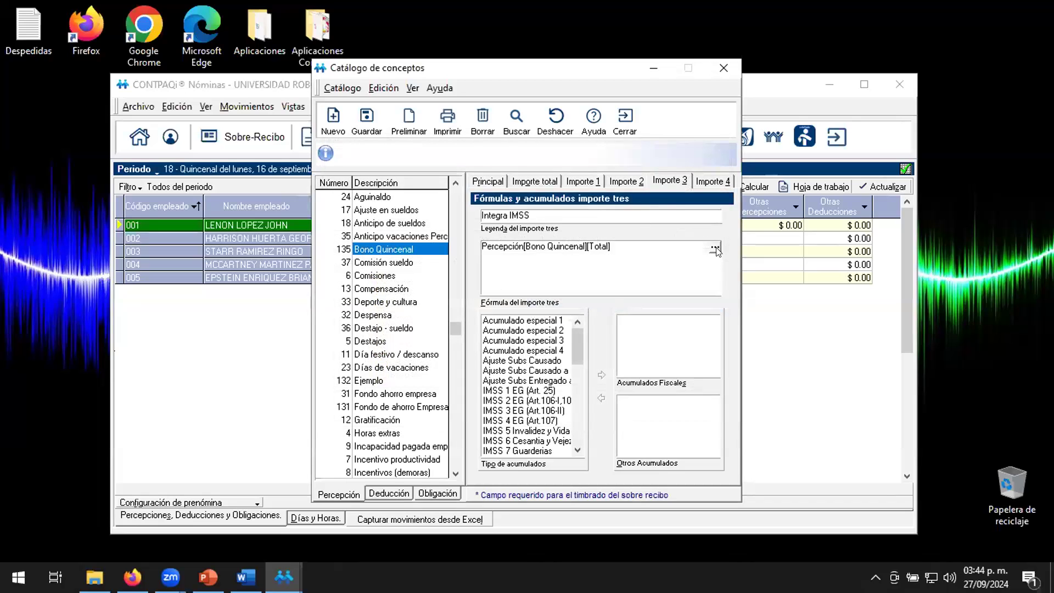
# Set Bono Quincenal's Importe 4 (Exento IMSS) formula to Percepción[Bono Quincenal][Total] - Percepción[Bono Quincenal][ISR Gravado].
pyautogui.click(713, 180)
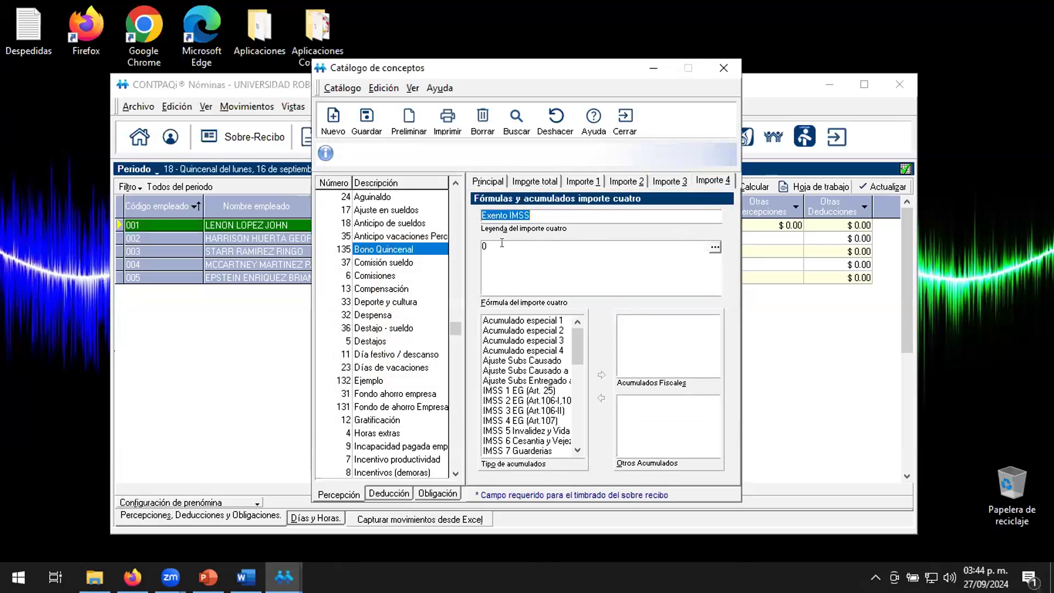
pyautogui.click(714, 246)
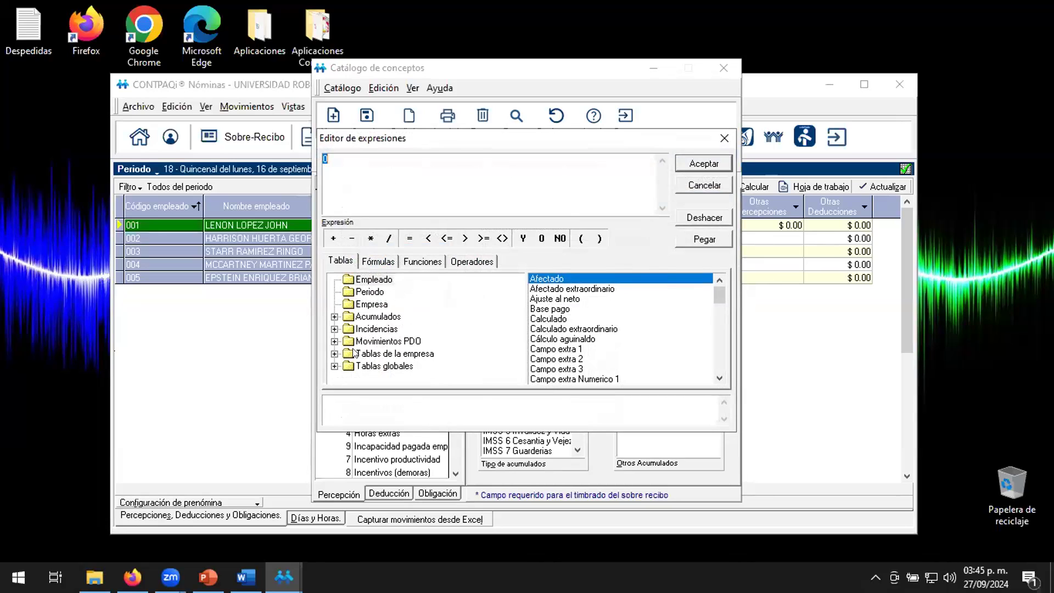
pyautogui.click(335, 341)
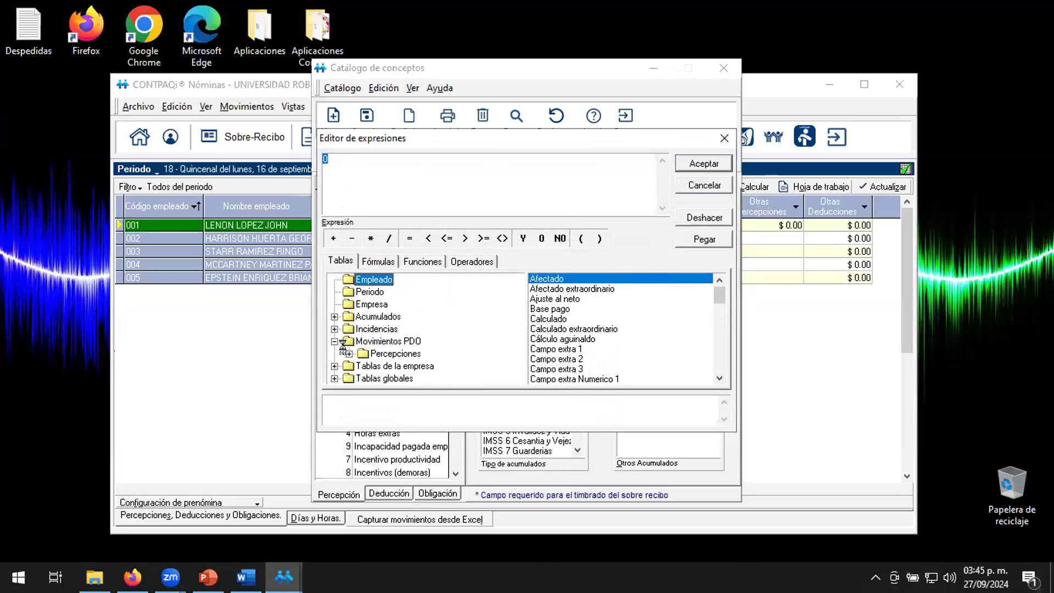
pyautogui.click(349, 354)
pyautogui.moveTo(519, 309); pyautogui.dragTo(520, 367)
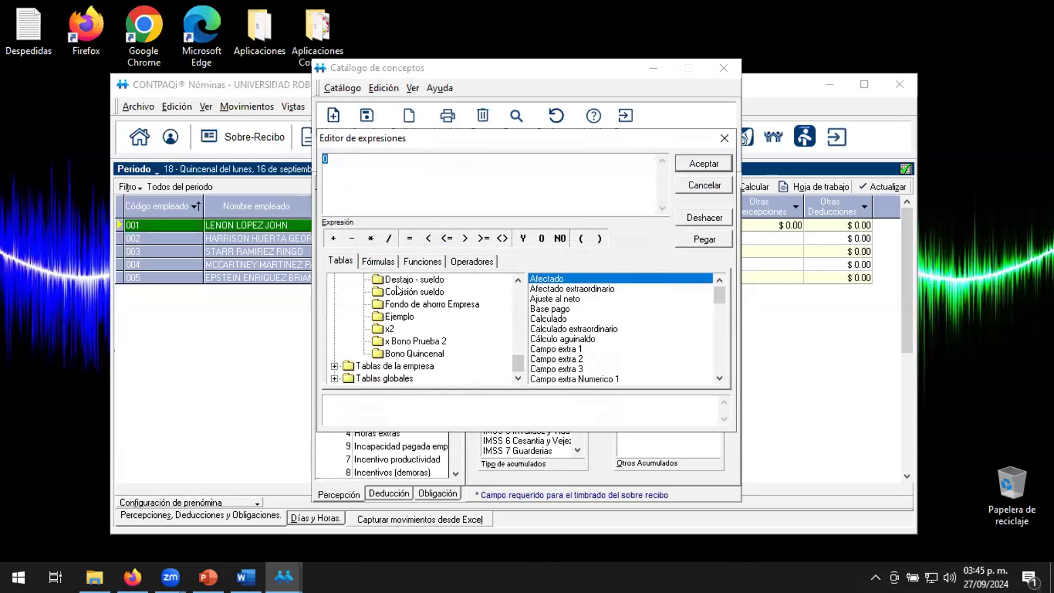
pyautogui.click(415, 354)
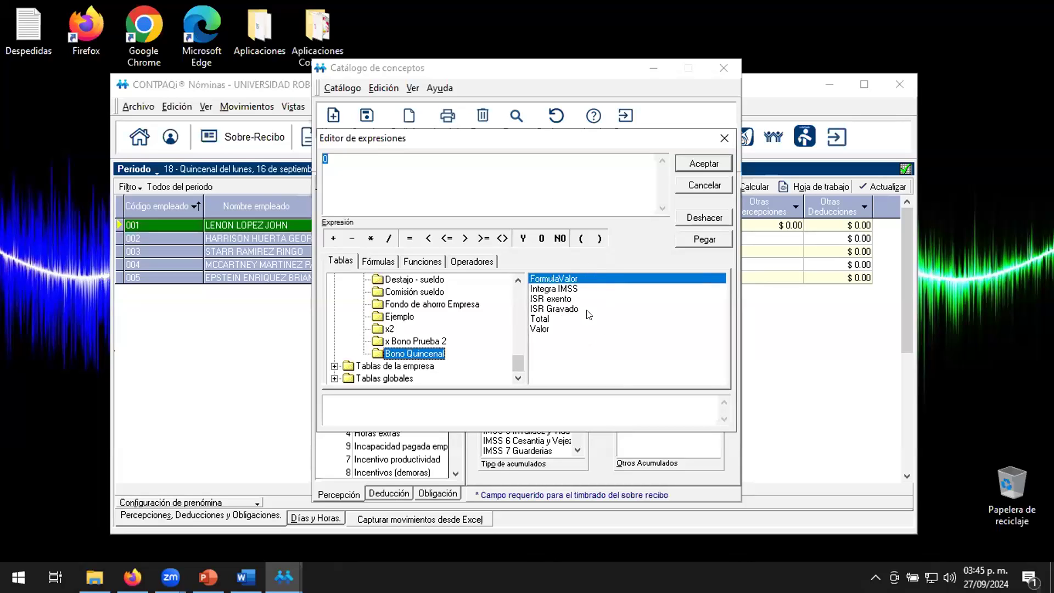
pyautogui.doubleClick(548, 318)
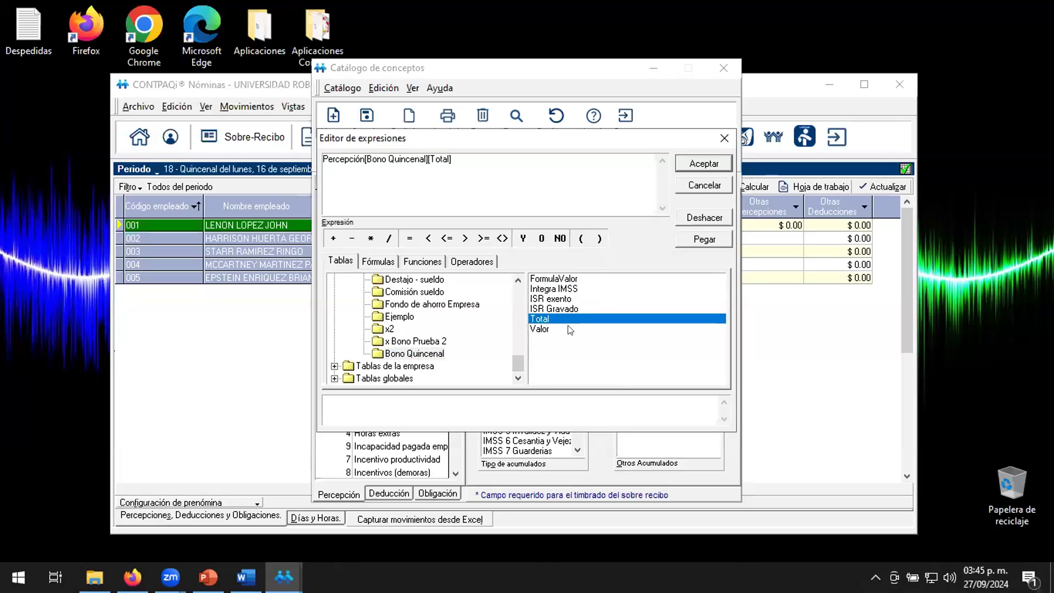
pyautogui.click(352, 238)
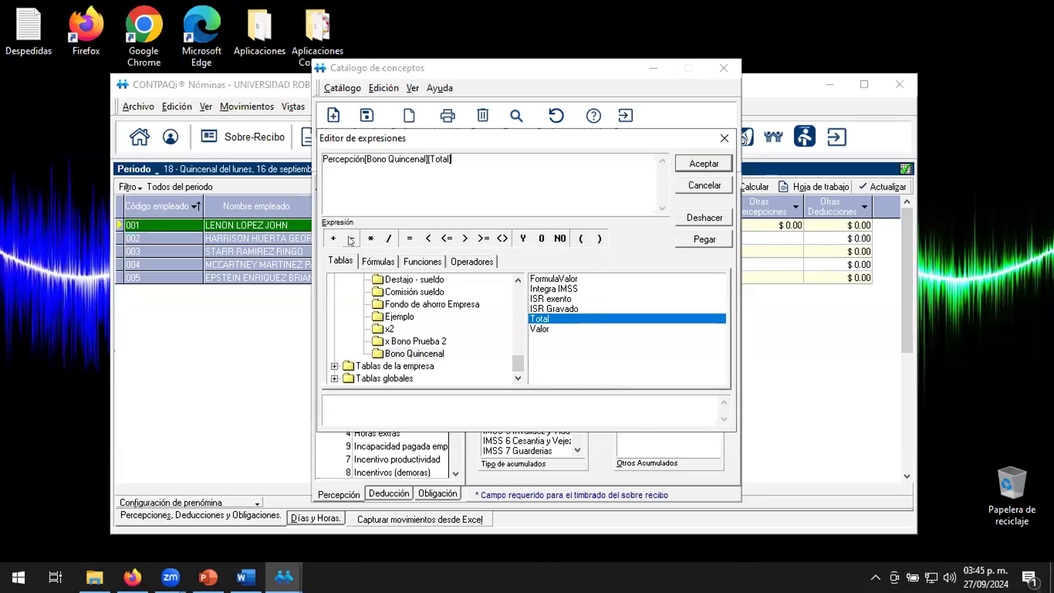
pyautogui.doubleClick(555, 309)
pyautogui.click(703, 164)
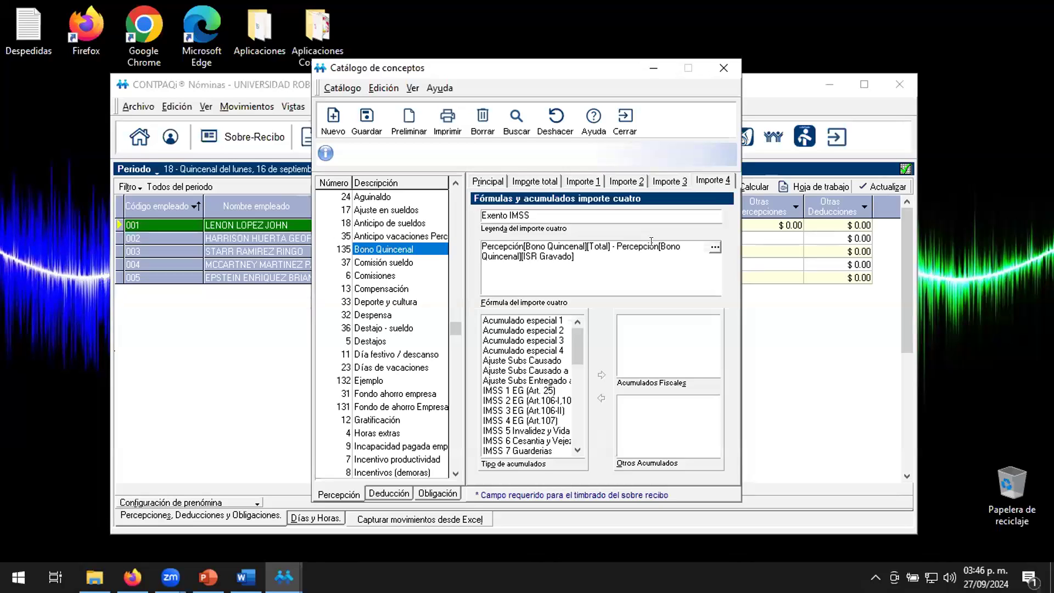
# Check Bono Quincenal's Importe total formula, and switch to the PowerPoint presentation to consult the Requerimiento 1 slide.
pyautogui.click(548, 183)
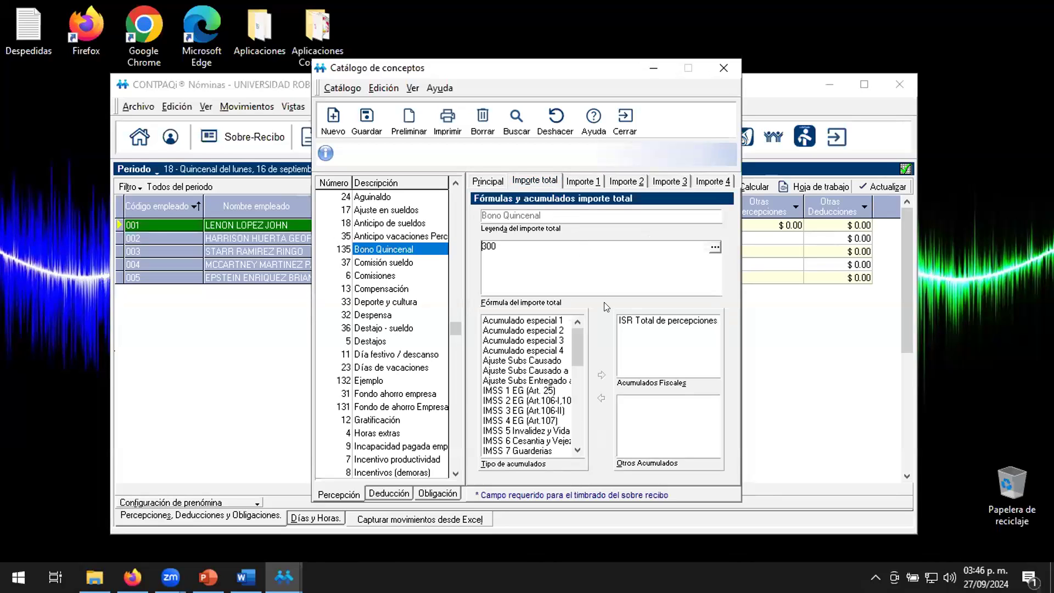
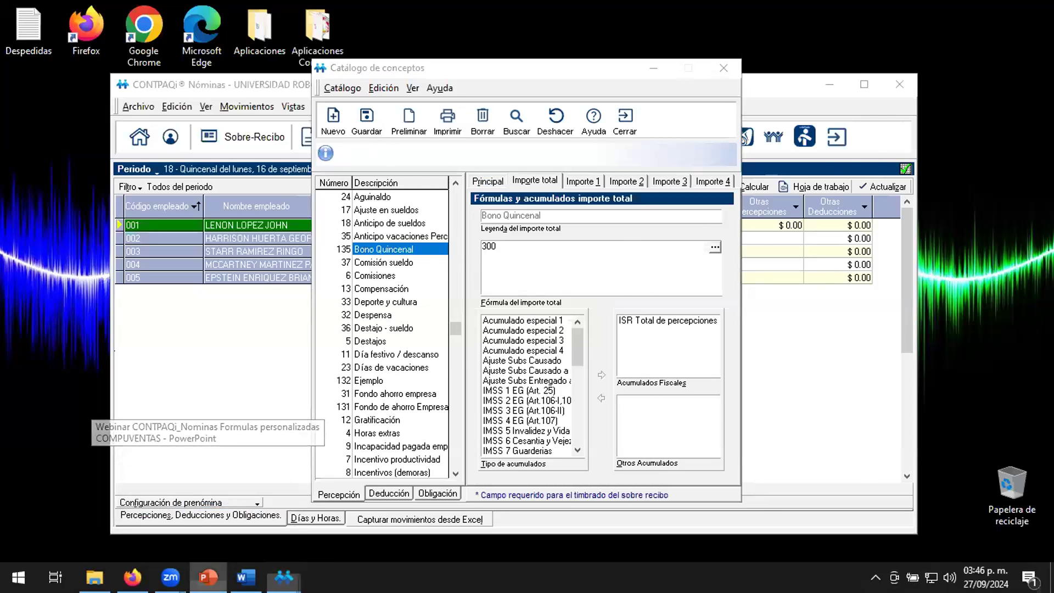
pyautogui.click(229, 461)
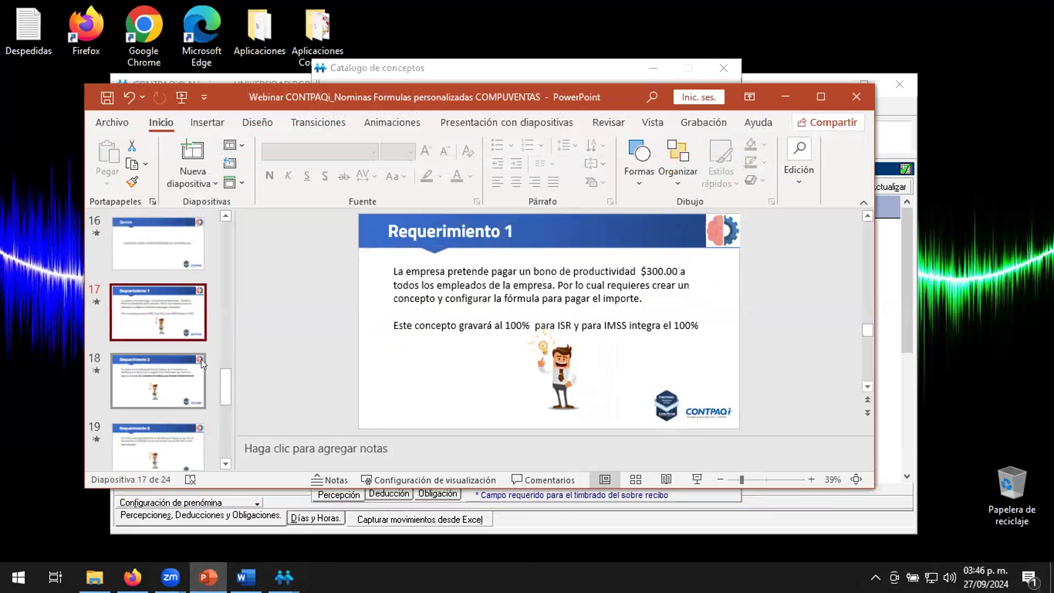
# Present the Requerimiento 2 slide to consult it, and switch back to CONTPAQi Nóminas, closing the concept catalog.
pyautogui.click(170, 392)
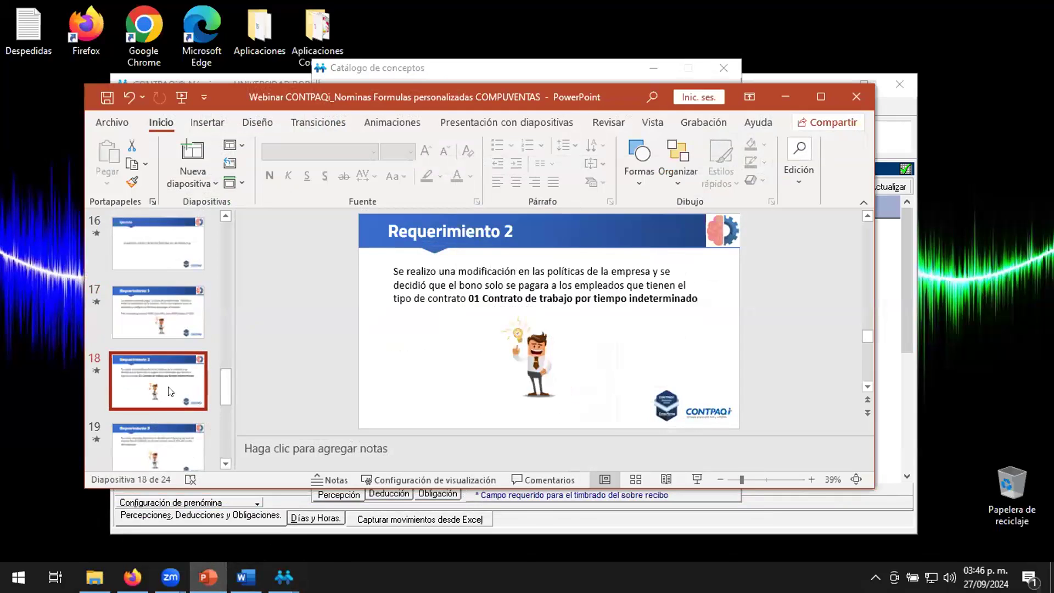
pyautogui.click(698, 479)
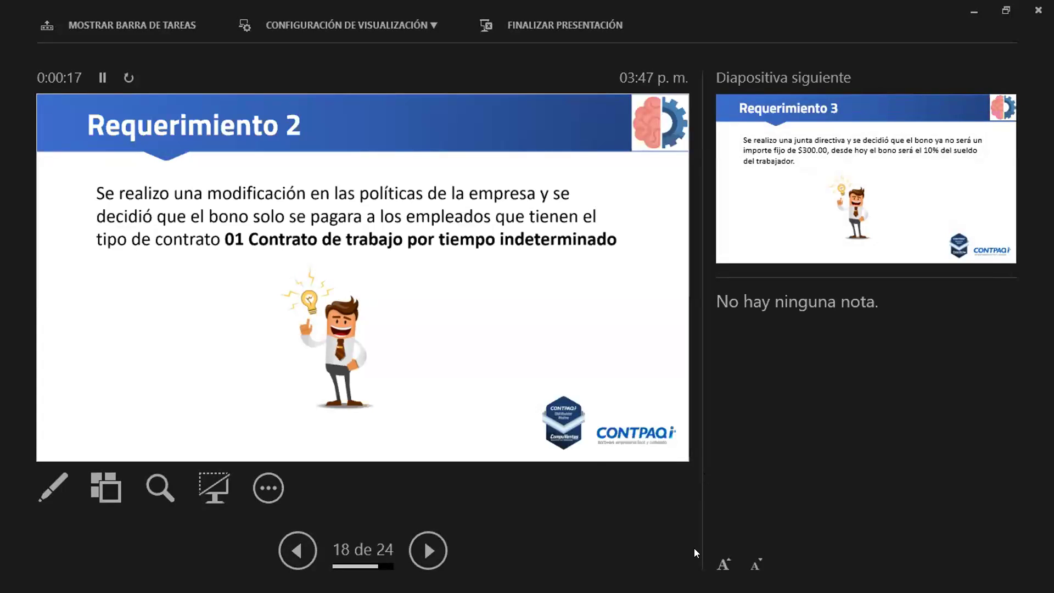
pyautogui.press('Escape')
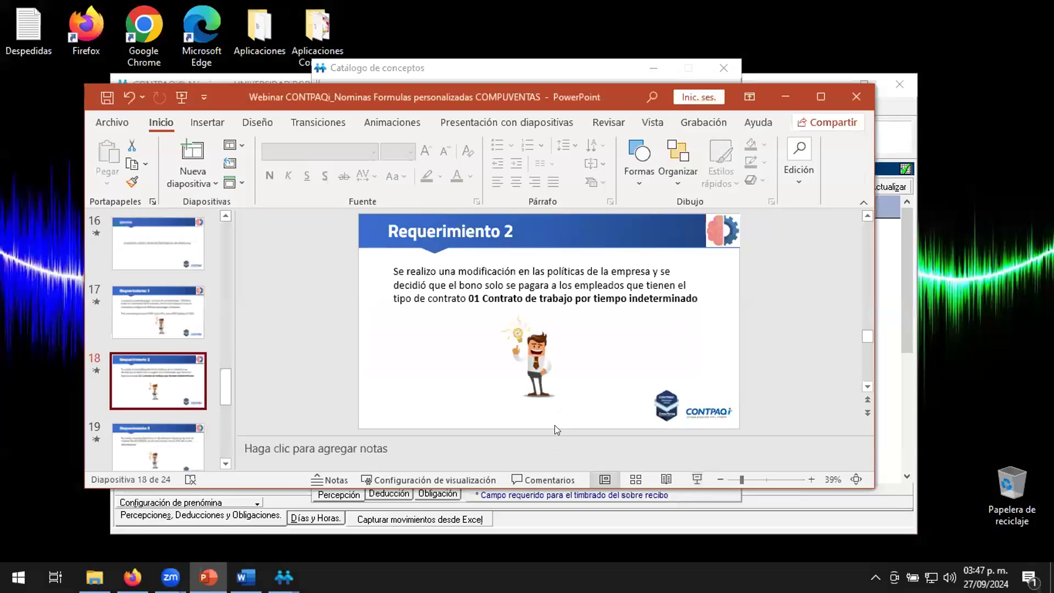
pyautogui.click(785, 98)
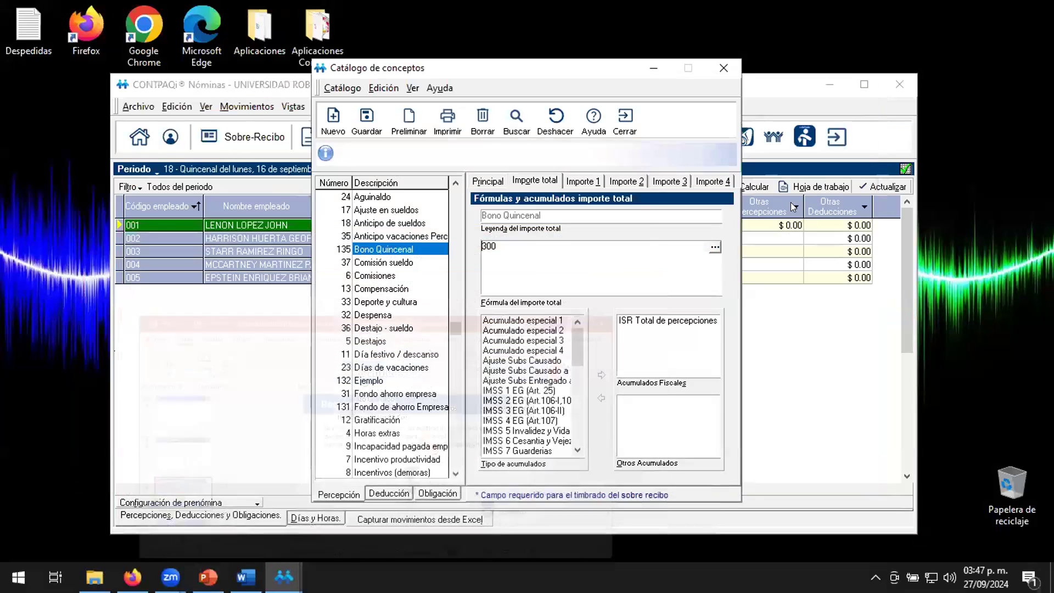
pyautogui.click(626, 124)
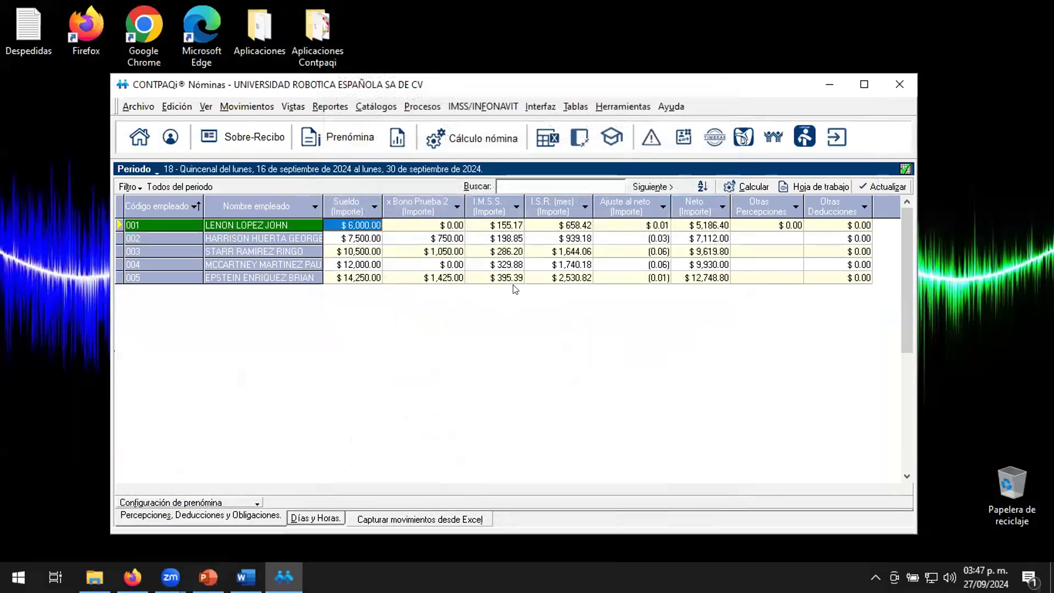
# Review each employee's Tipo de contrato in the employee catalog, including the contract options available, and close the catalog.
pyautogui.click(378, 108)
pyautogui.click(388, 117)
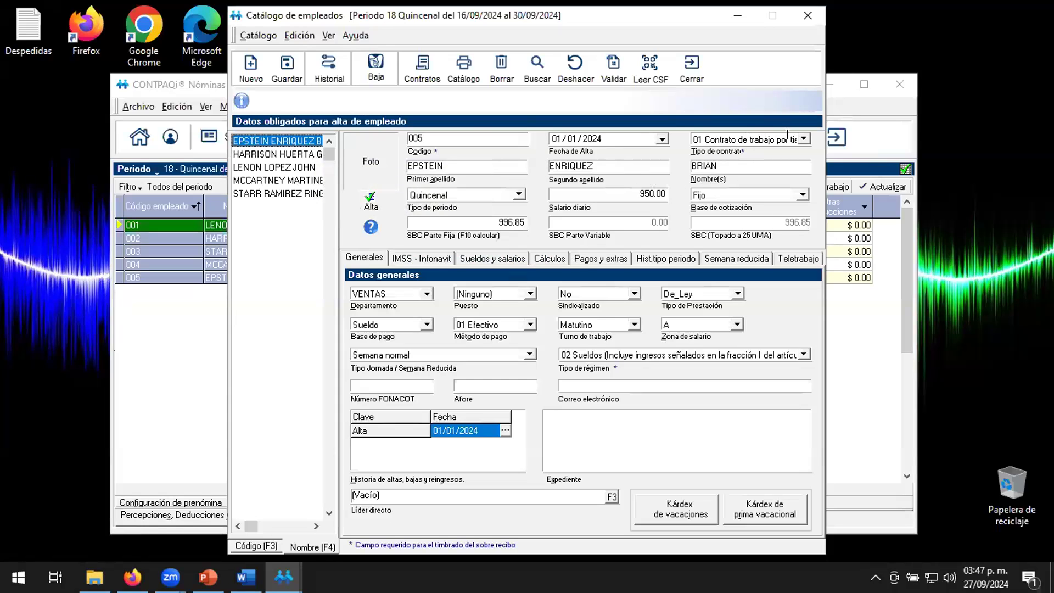
pyautogui.click(289, 156)
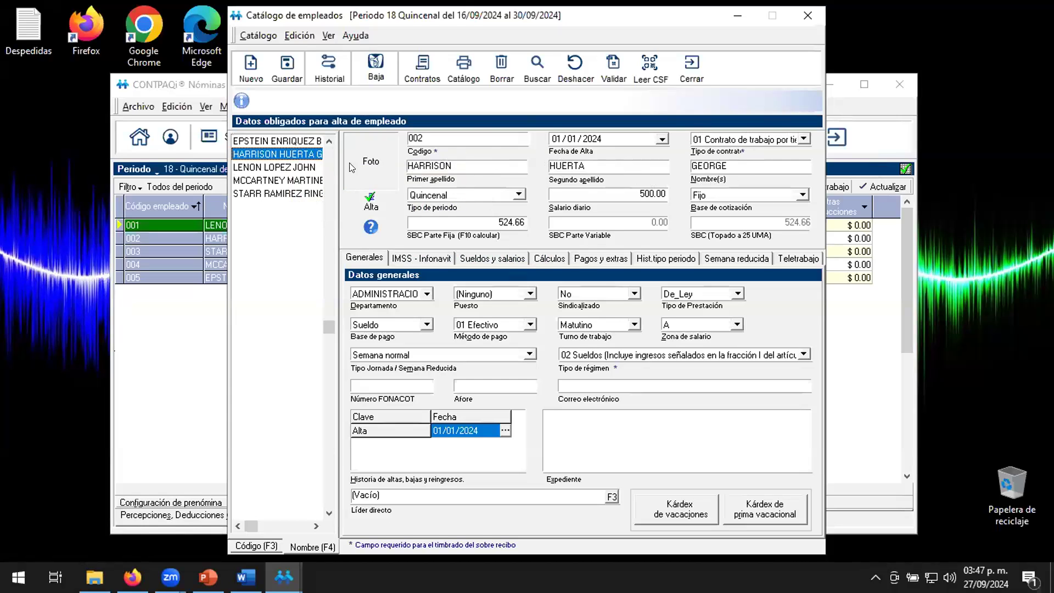
pyautogui.press('Down')
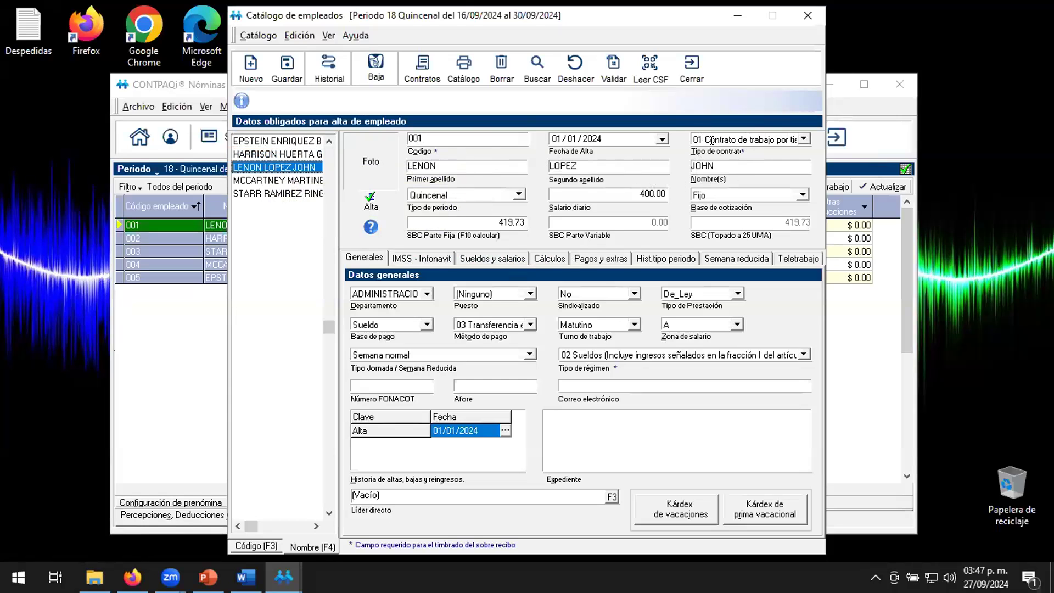
pyautogui.click(265, 181)
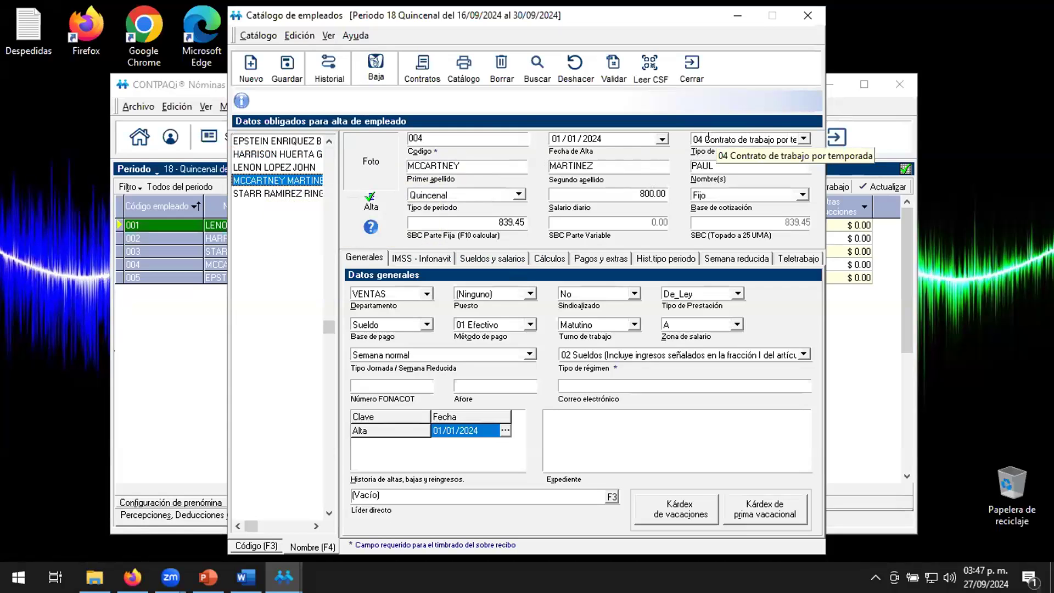
pyautogui.click(803, 139)
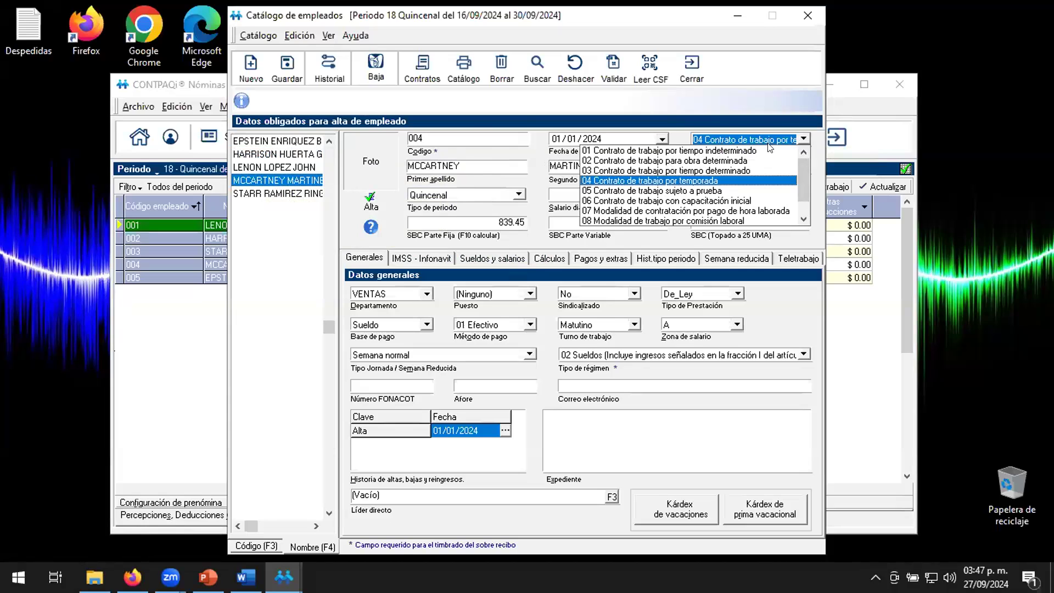
pyautogui.click(761, 166)
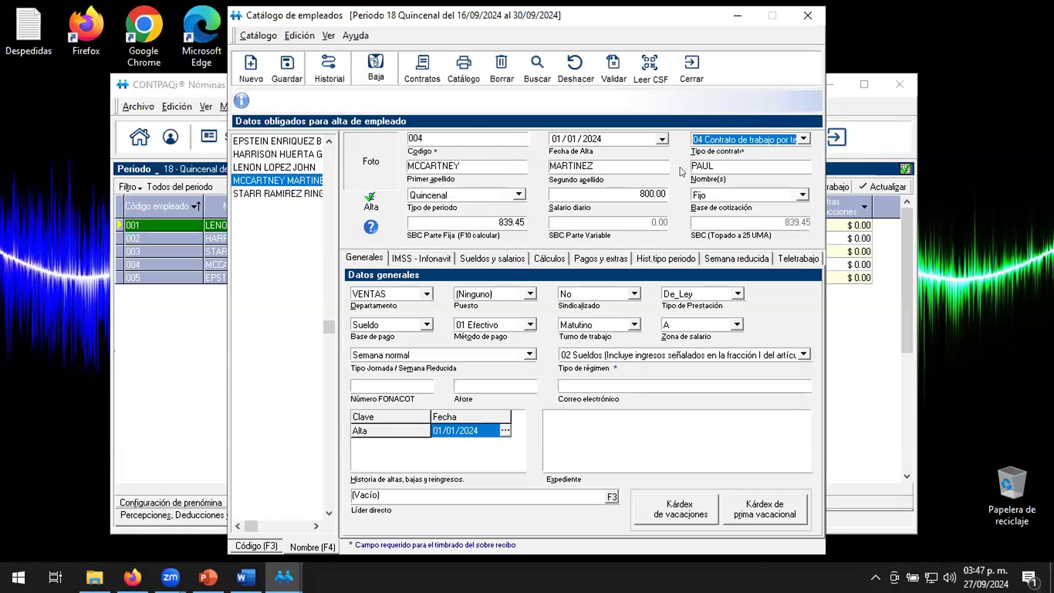
pyautogui.click(299, 194)
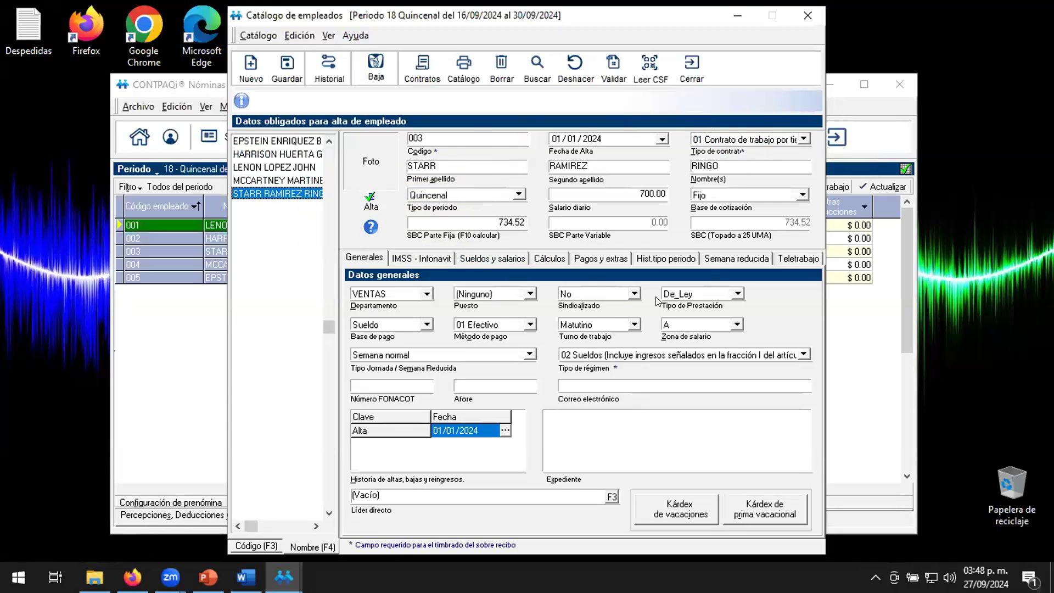
pyautogui.click(301, 180)
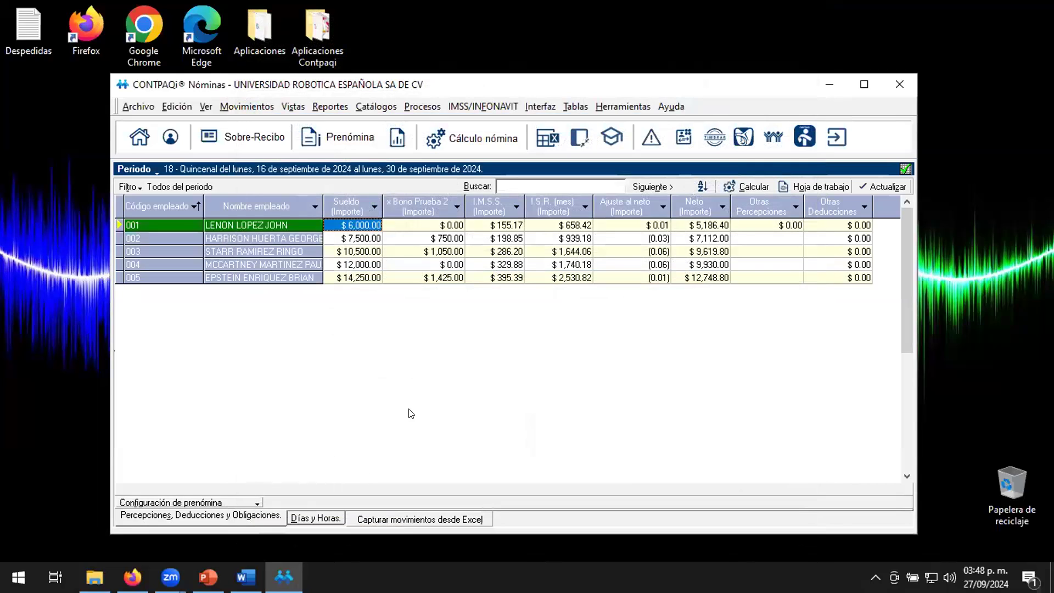
# Remove the x Bono Prueba 2 perception from the concepts shown in the prenómina configuration.
pyautogui.click(255, 504)
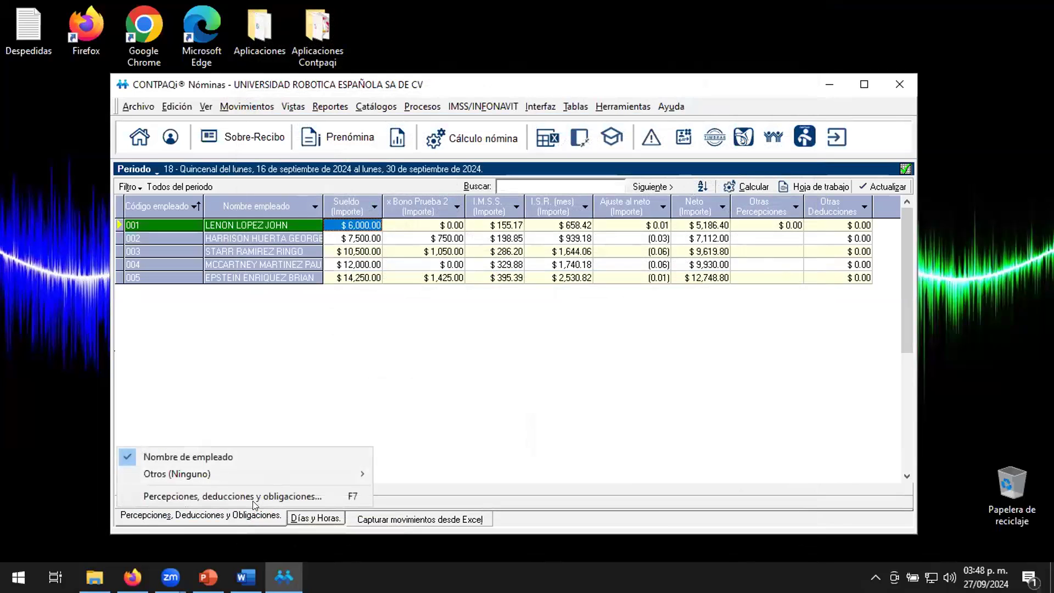
pyautogui.click(285, 496)
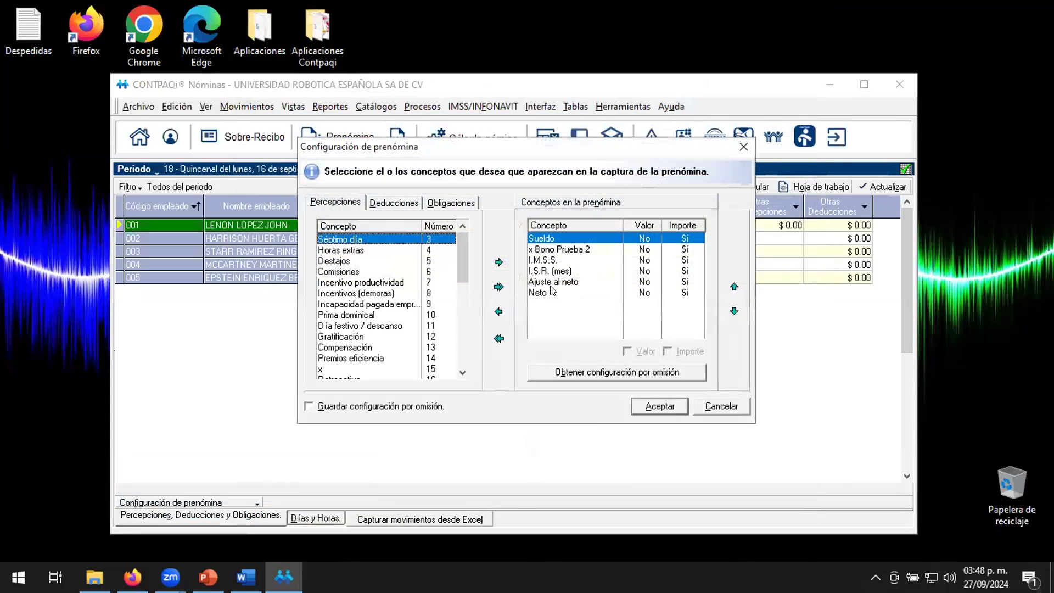
pyautogui.click(574, 250)
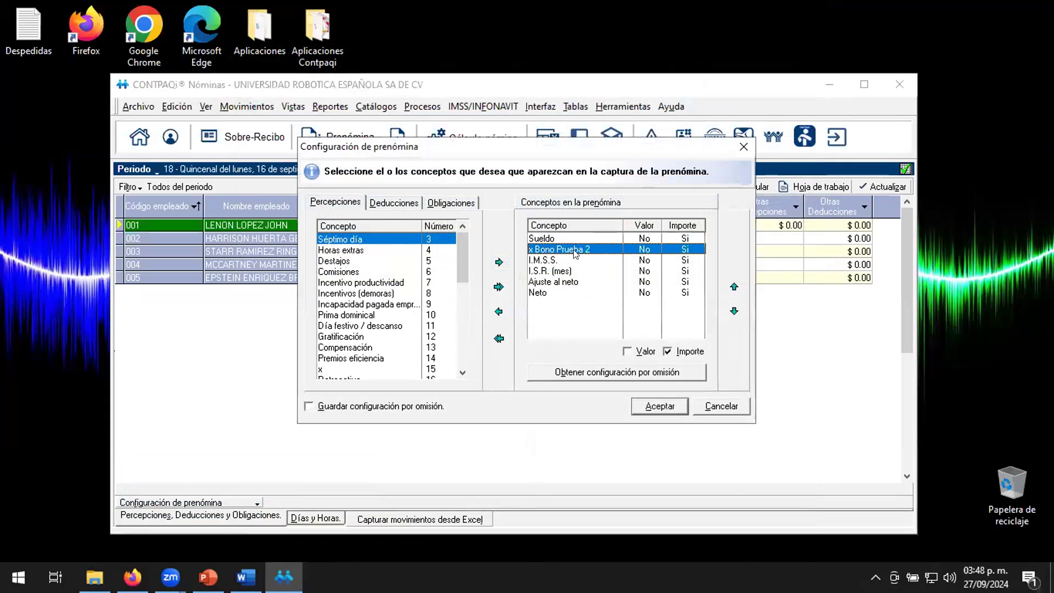
pyautogui.click(499, 312)
# Add the Bono Quincenal perception to the prenómina and place it directly after Sueldo.
pyautogui.scroll(-8, 374, 351)
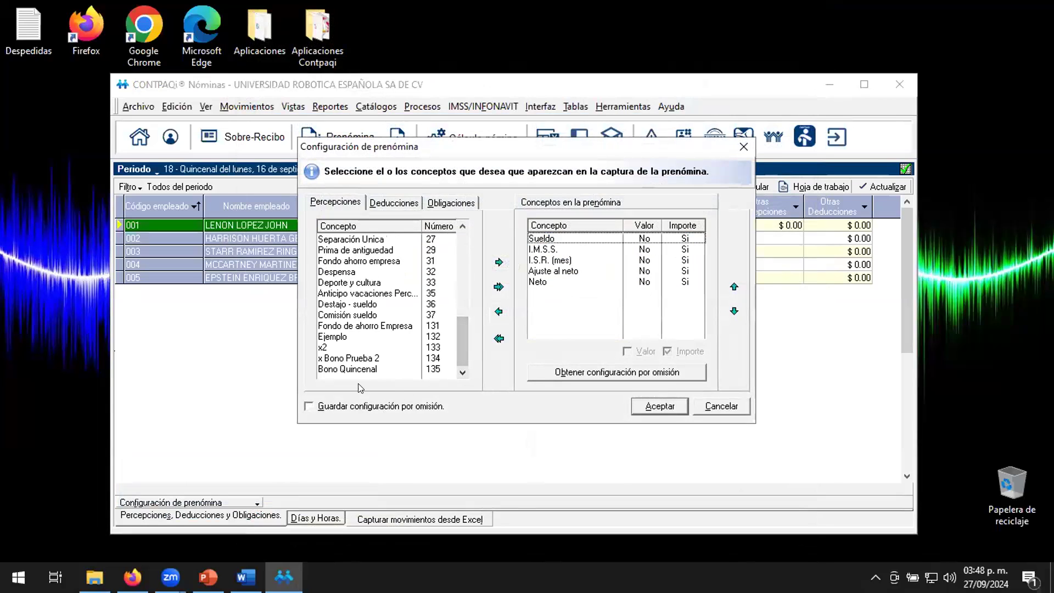
pyautogui.click(351, 369)
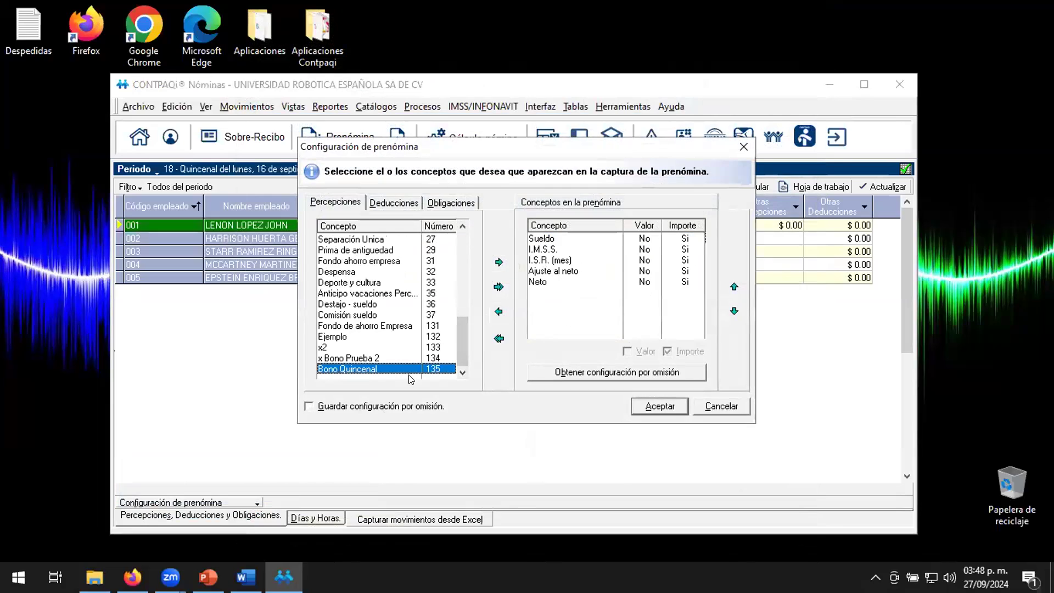
pyautogui.click(498, 262)
pyautogui.click(620, 293)
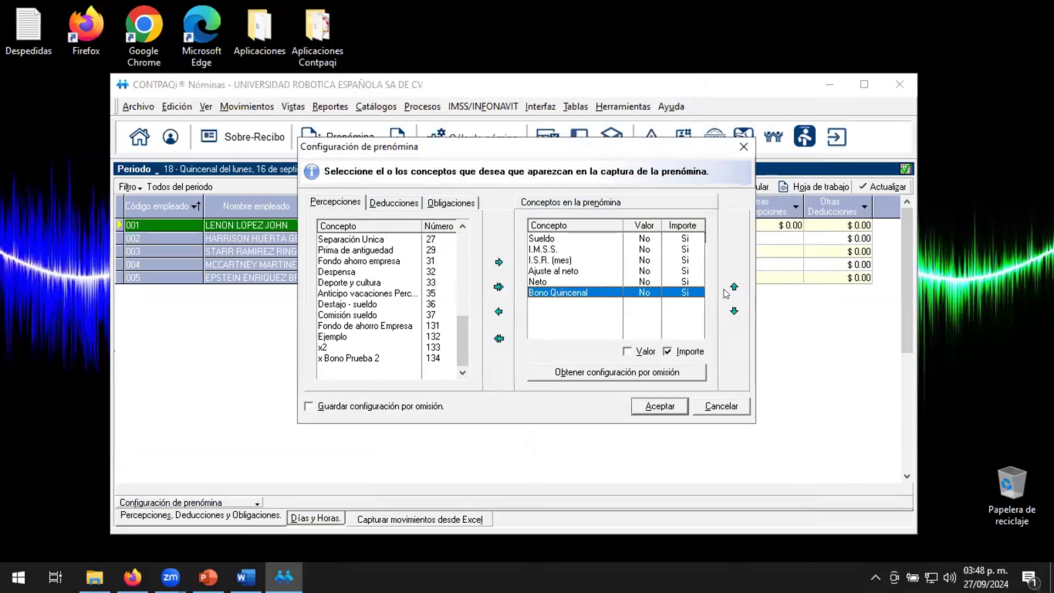
pyautogui.click(734, 286)
pyautogui.click(734, 287)
pyautogui.click(734, 287)
pyautogui.click(734, 286)
pyautogui.click(660, 406)
pyautogui.click(505, 345)
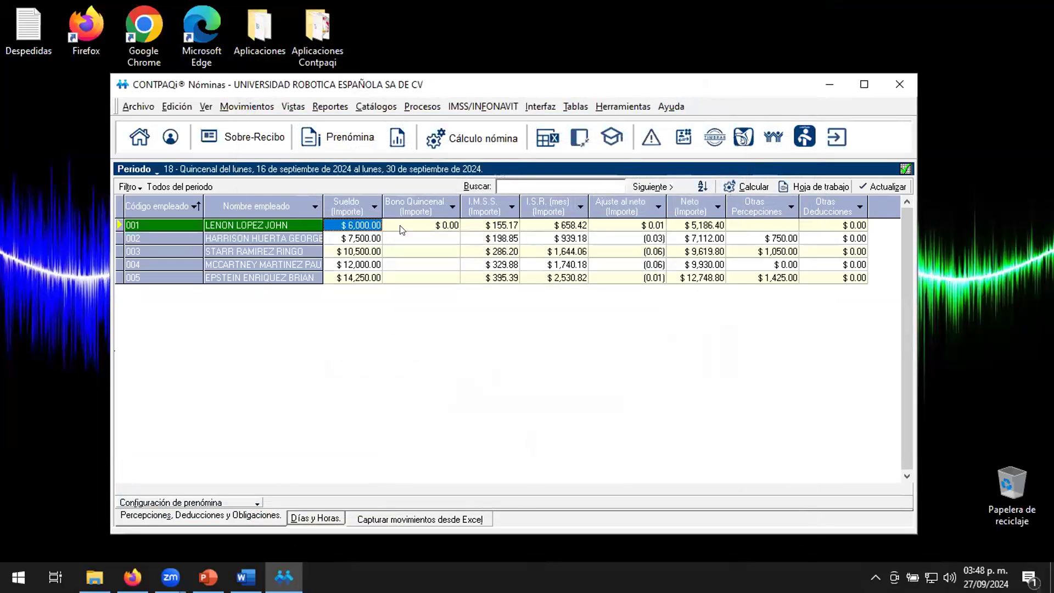
# Calculate the payroll for all employees of the period.
pyautogui.click(486, 144)
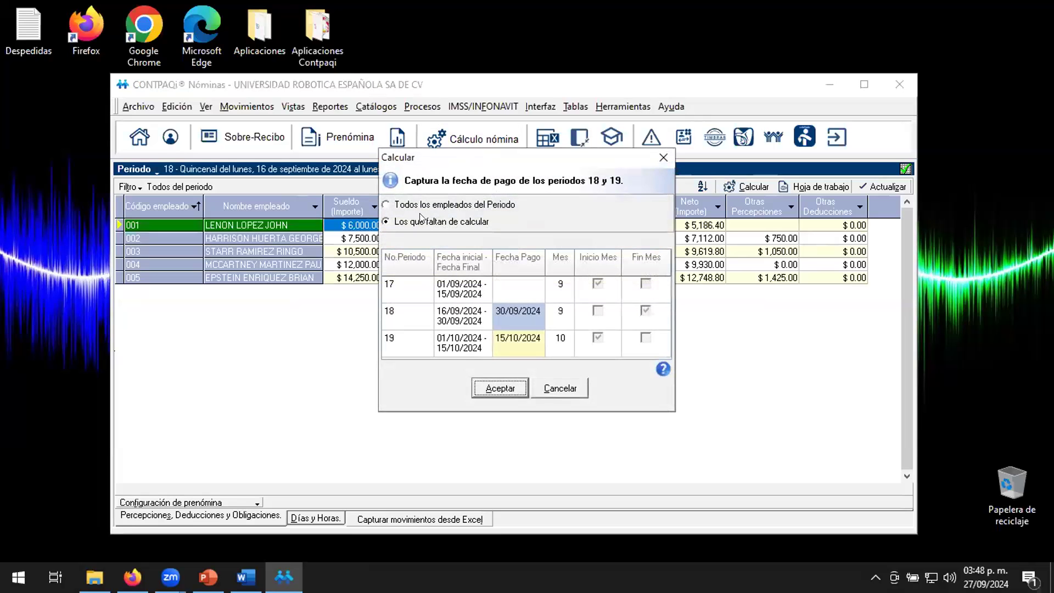
pyautogui.click(387, 204)
pyautogui.click(516, 389)
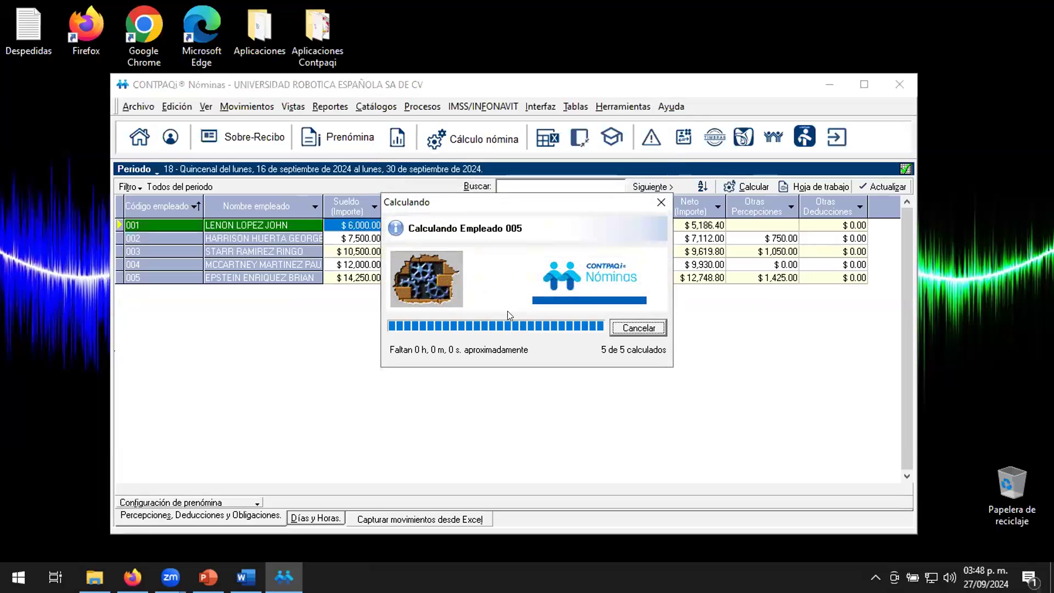
pyautogui.click(524, 341)
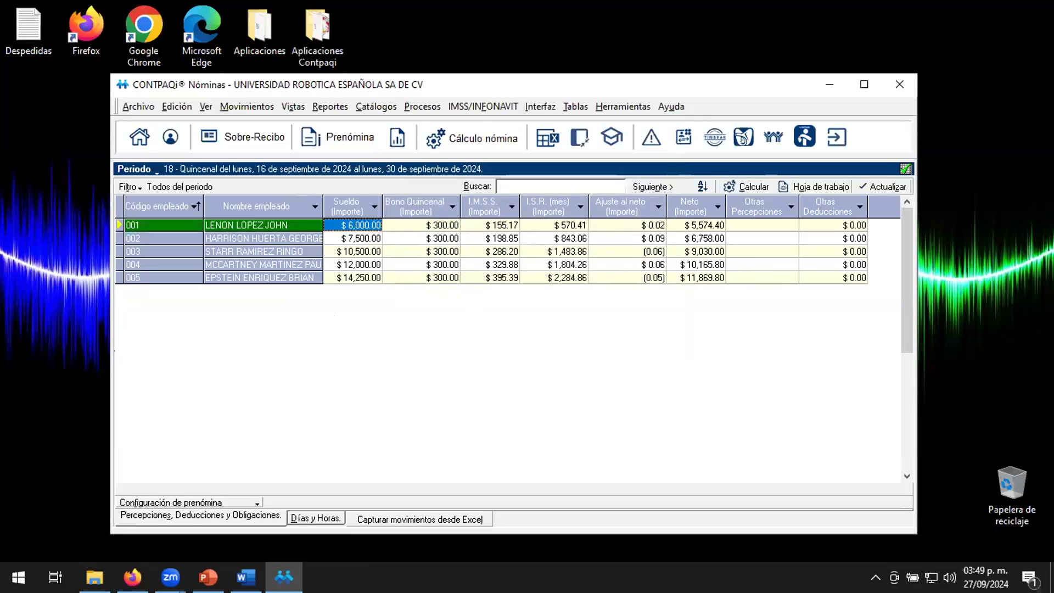
# Replace Bono Quincenal's Importe total formula with the Programáticas function IIF in the expression editor.
pyautogui.click(390, 107)
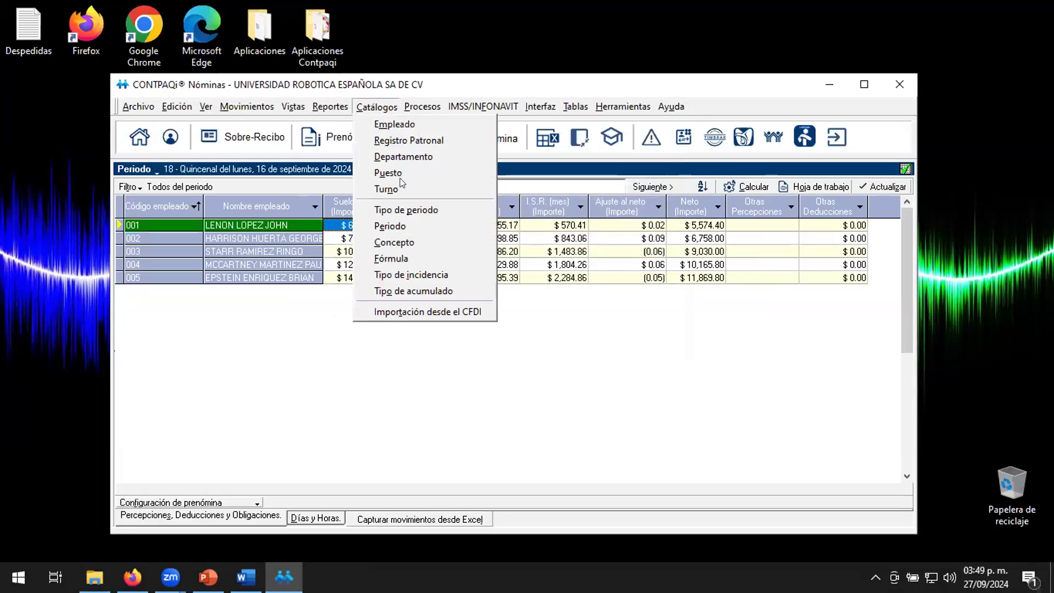
pyautogui.click(395, 242)
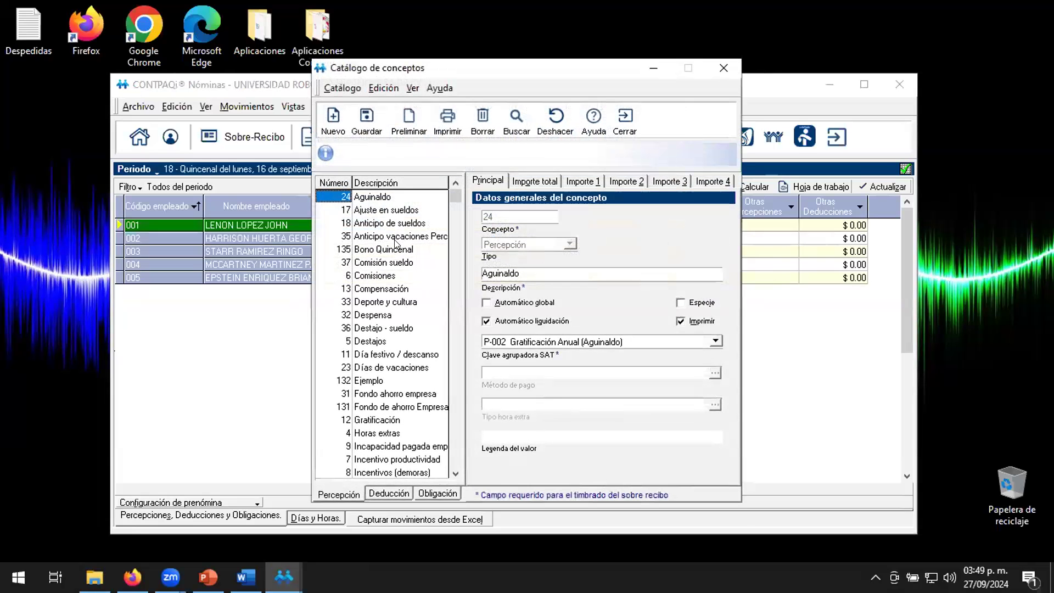
pyautogui.click(388, 250)
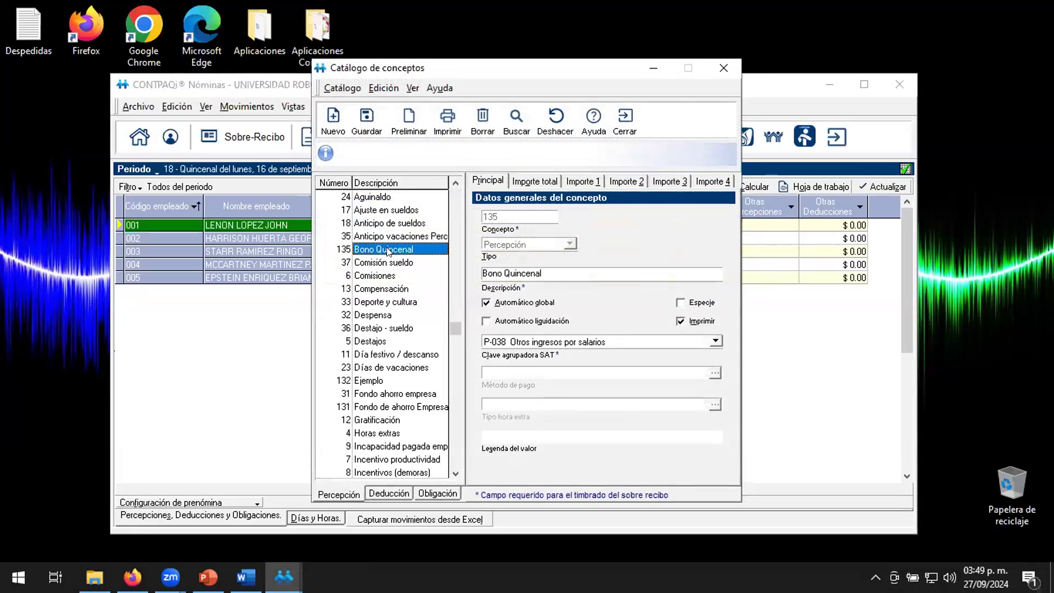
pyautogui.click(537, 179)
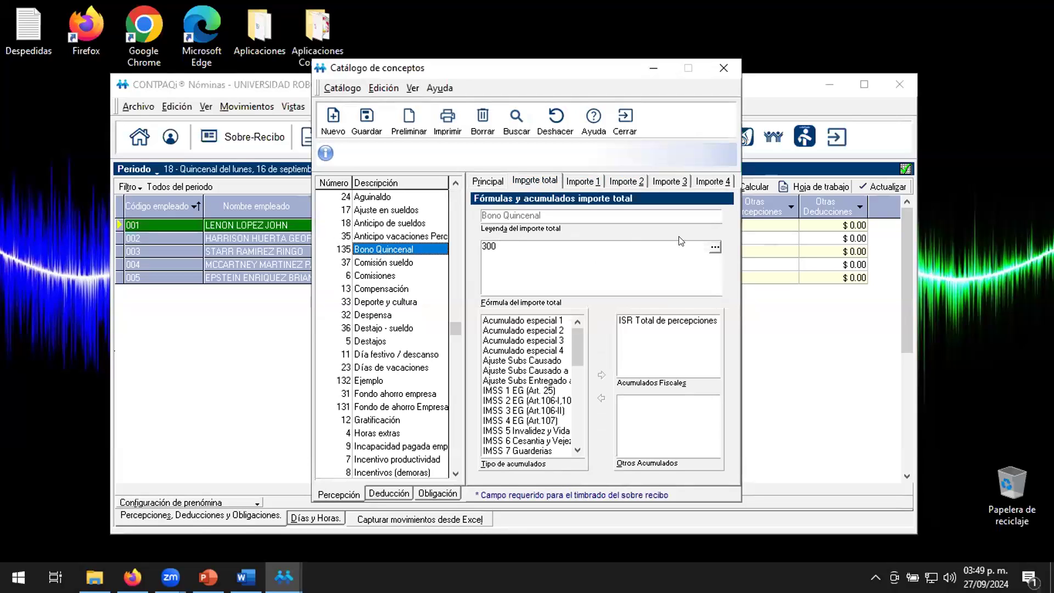
pyautogui.click(713, 248)
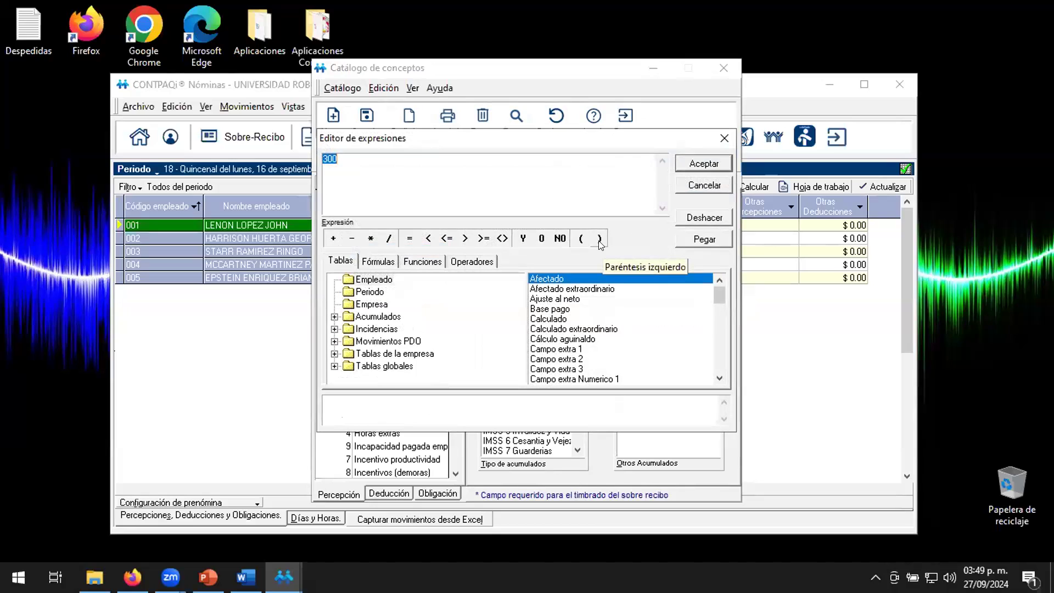
pyautogui.press('BackSpace')
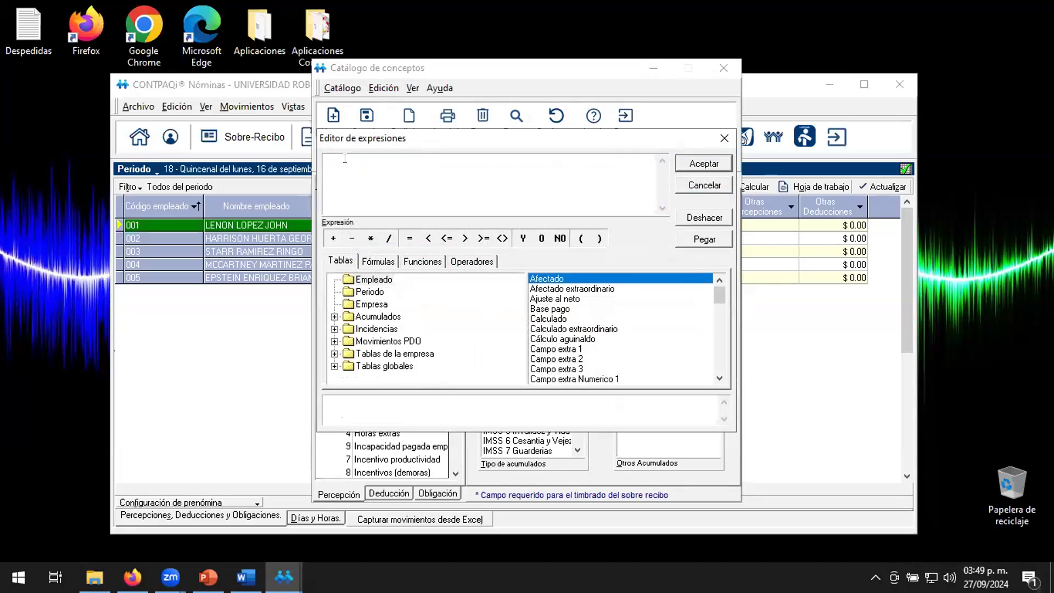
pyautogui.click(421, 262)
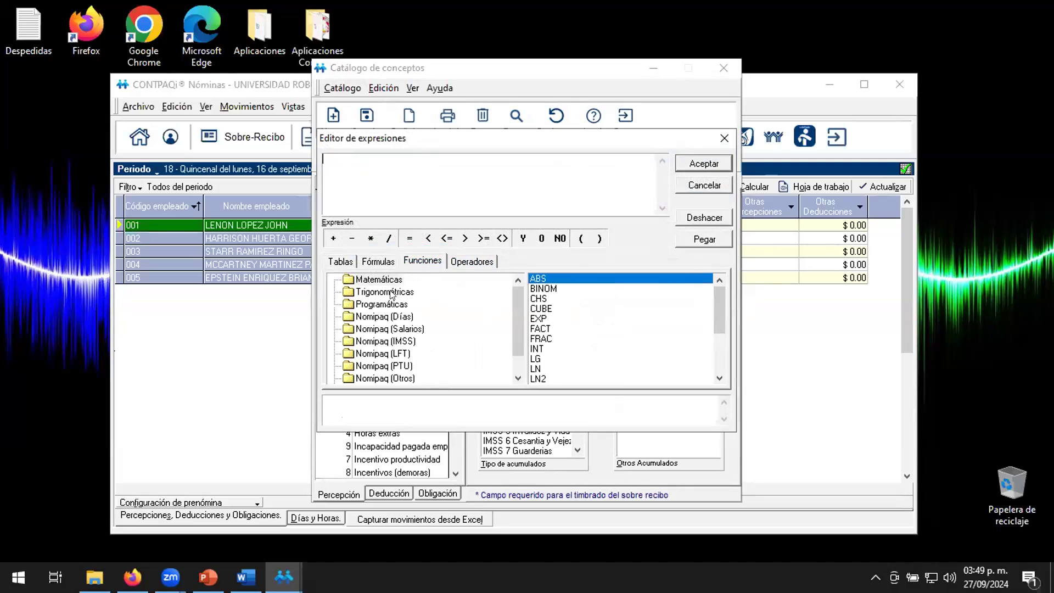
pyautogui.click(378, 305)
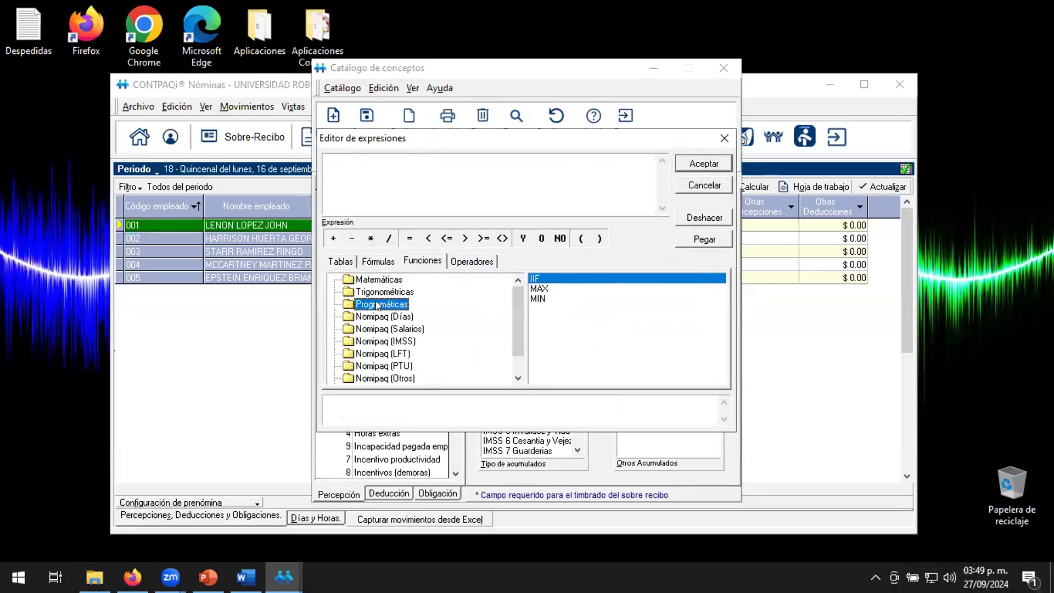
pyautogui.doubleClick(550, 279)
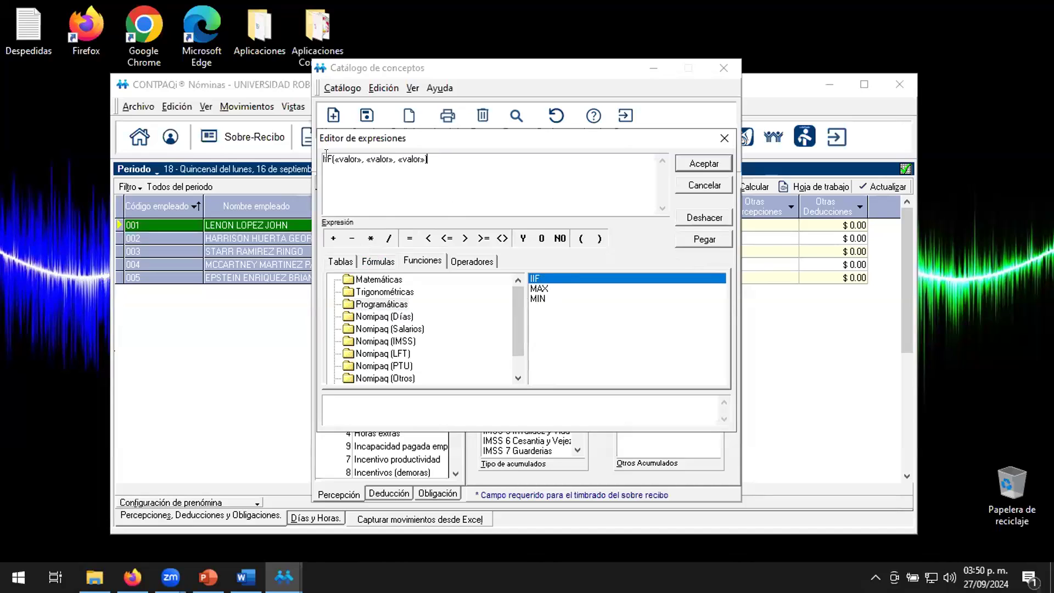
# Replace the first IIF argument with the Empleado table's Tipo contrato field and complete the condition as Empleado[Tipo contrato]=01.
pyautogui.doubleClick(346, 157)
pyautogui.doubleClick(376, 158)
pyautogui.doubleClick(402, 158)
pyautogui.doubleClick(344, 158)
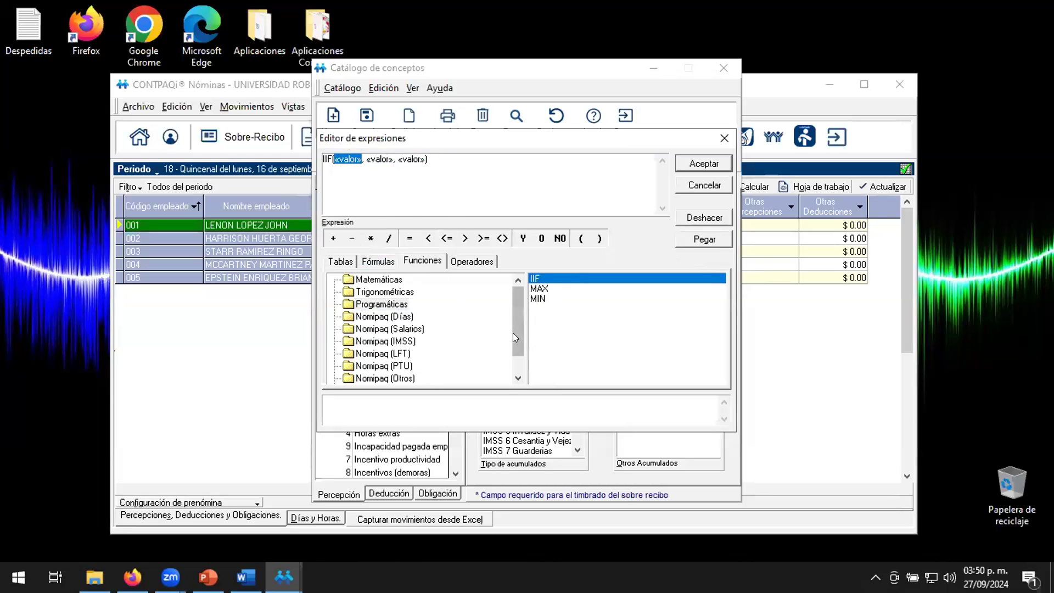
pyautogui.click(341, 261)
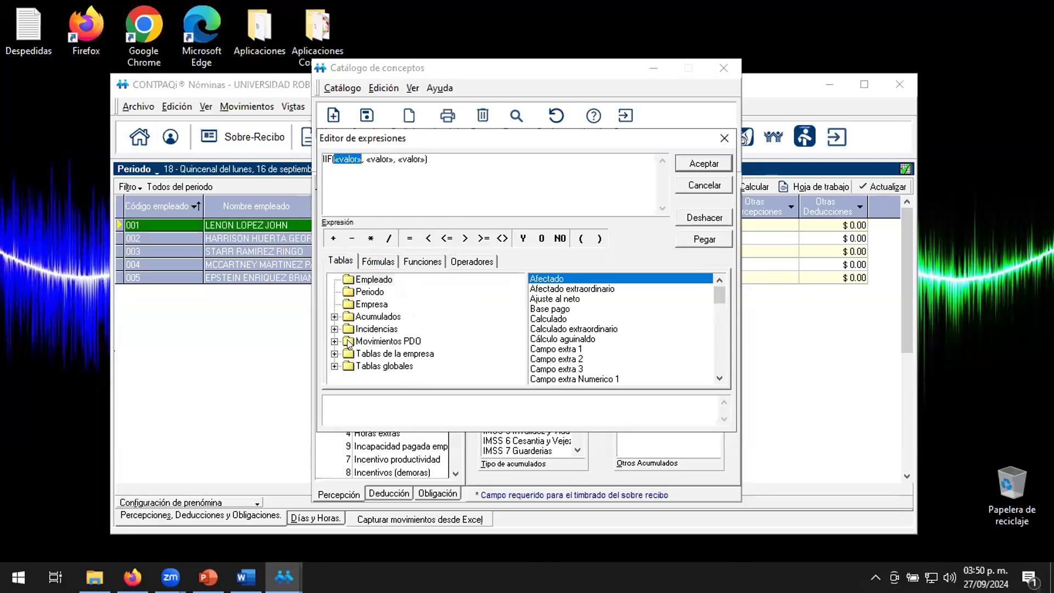
pyautogui.click(372, 279)
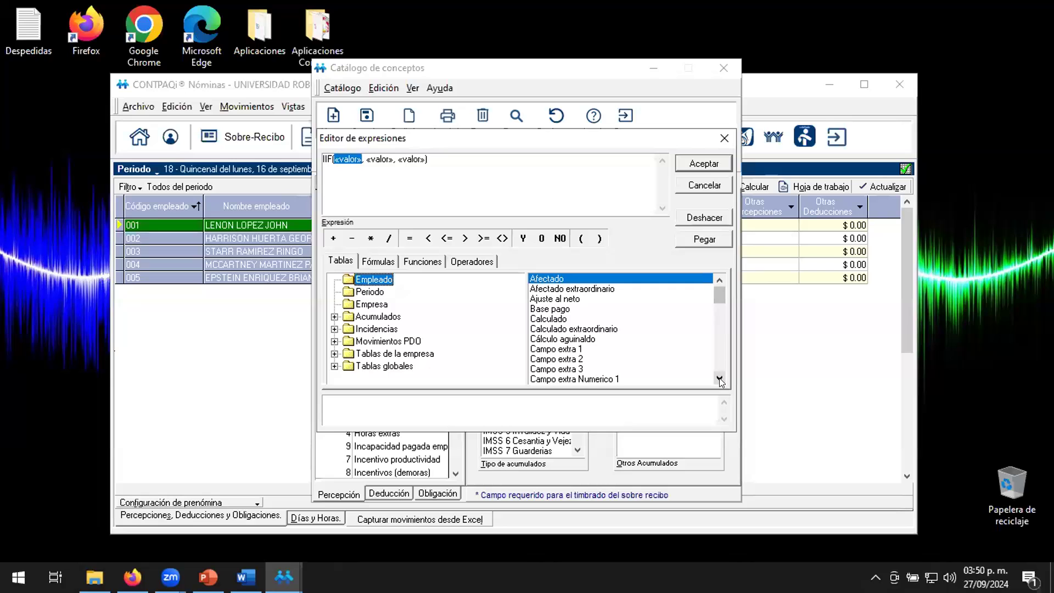
pyautogui.click(719, 379)
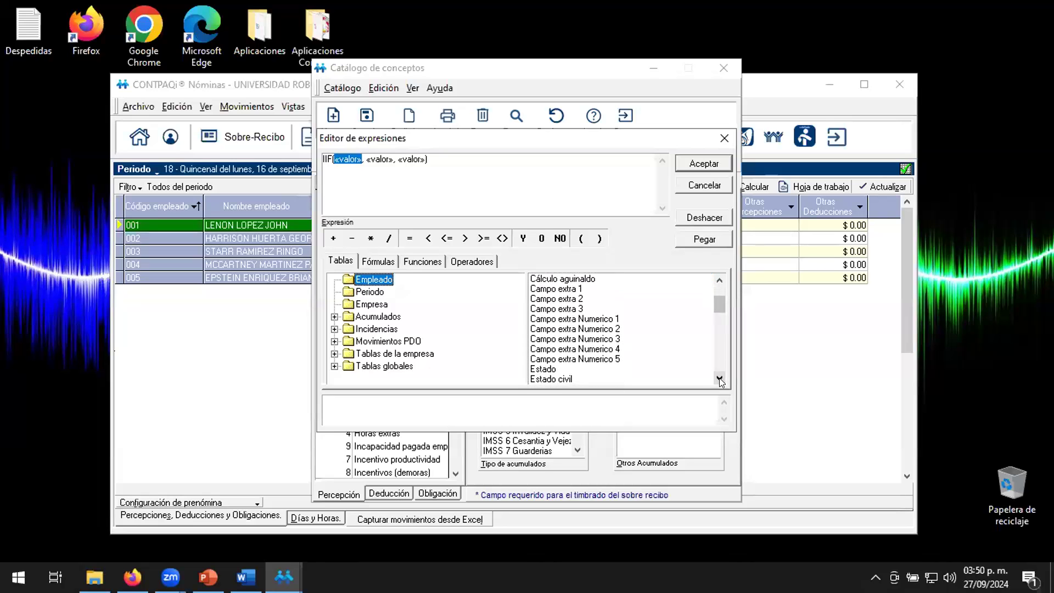
pyautogui.moveTo(719, 309); pyautogui.dragTo(719, 359)
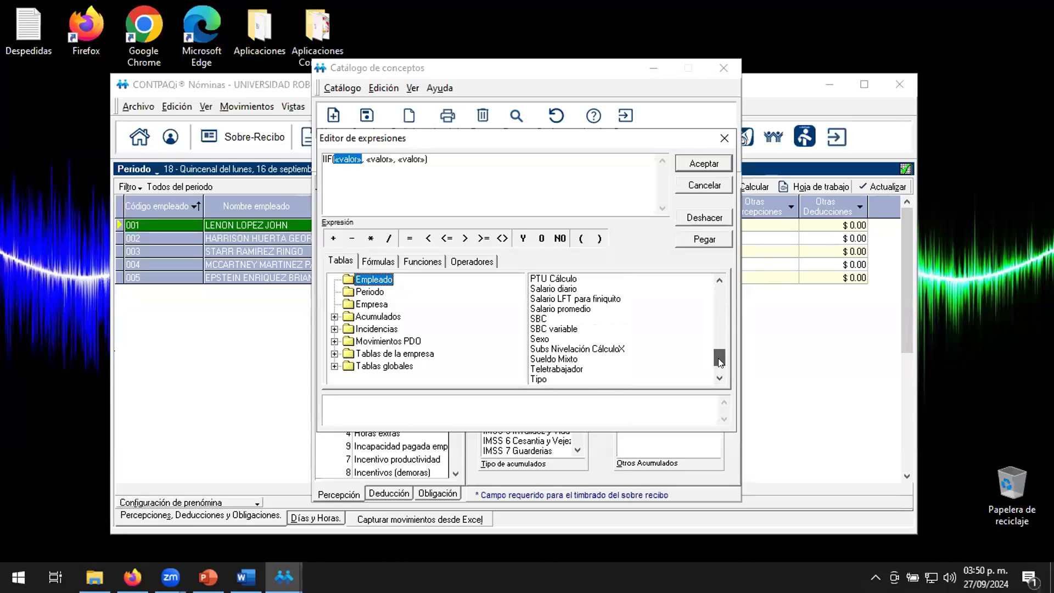
pyautogui.moveTo(718, 358); pyautogui.dragTo(719, 361)
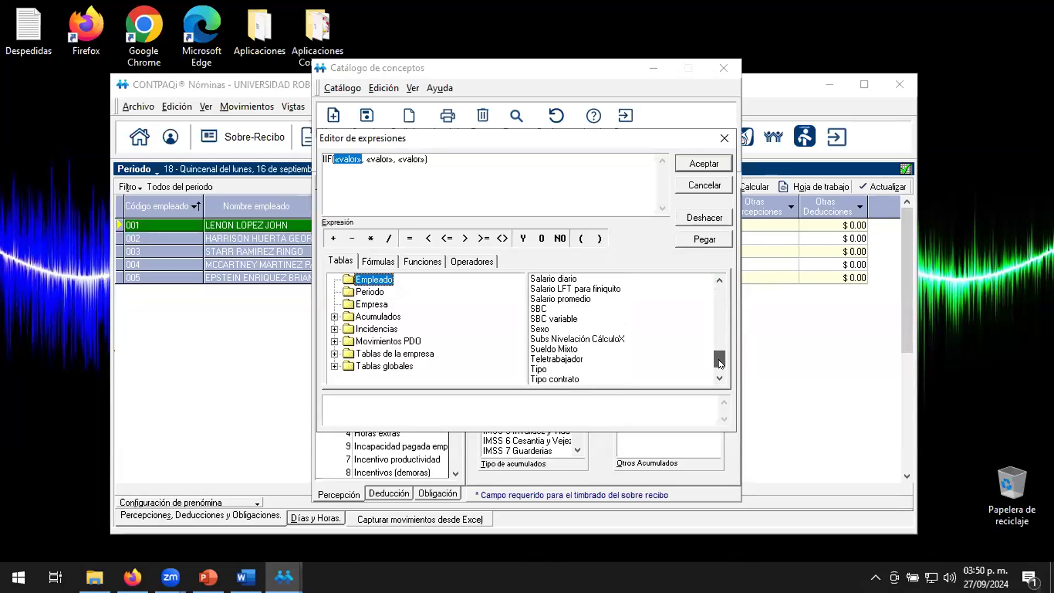
pyautogui.click(580, 380)
pyautogui.doubleClick(579, 380)
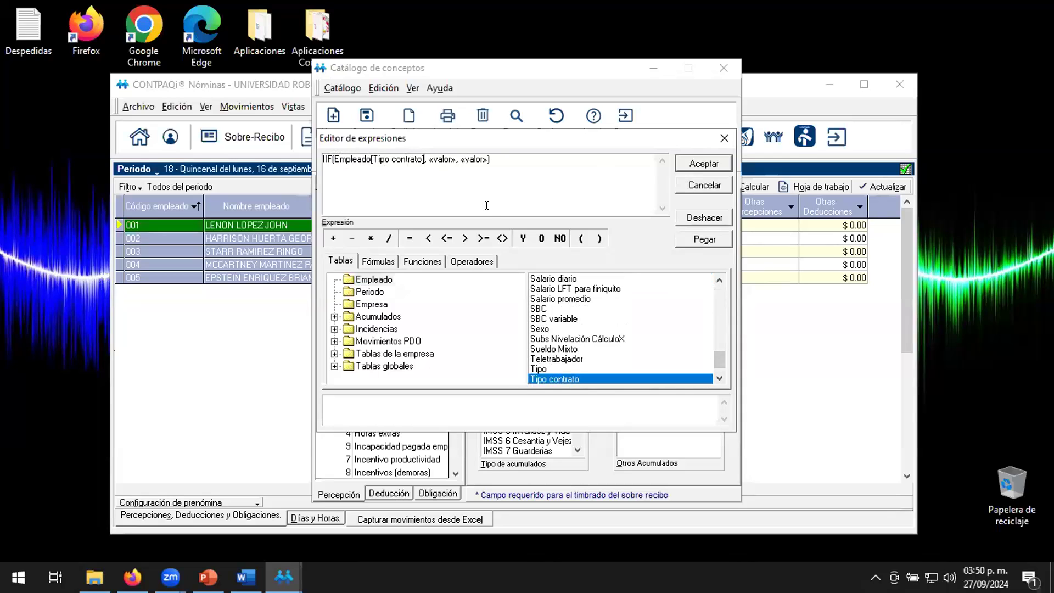
pyautogui.write('=01')
# Set IIF's second argument to 300 and its third to 0, and accept the expression.
pyautogui.doubleClick(326, 158)
pyautogui.moveTo(328, 159); pyautogui.dragTo(432, 157)
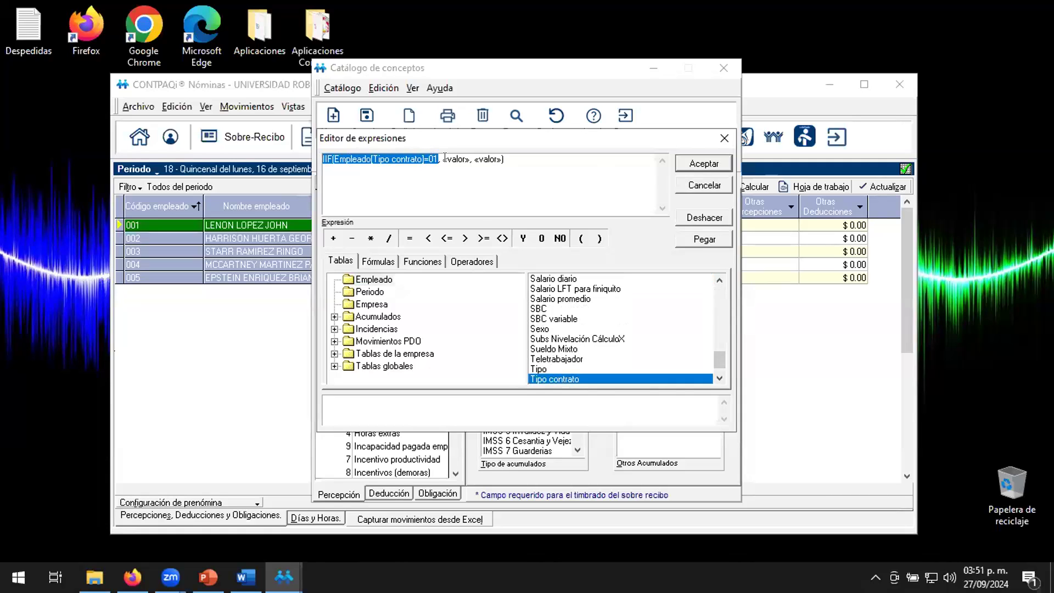
pyautogui.doubleClick(456, 159)
pyautogui.write('300')
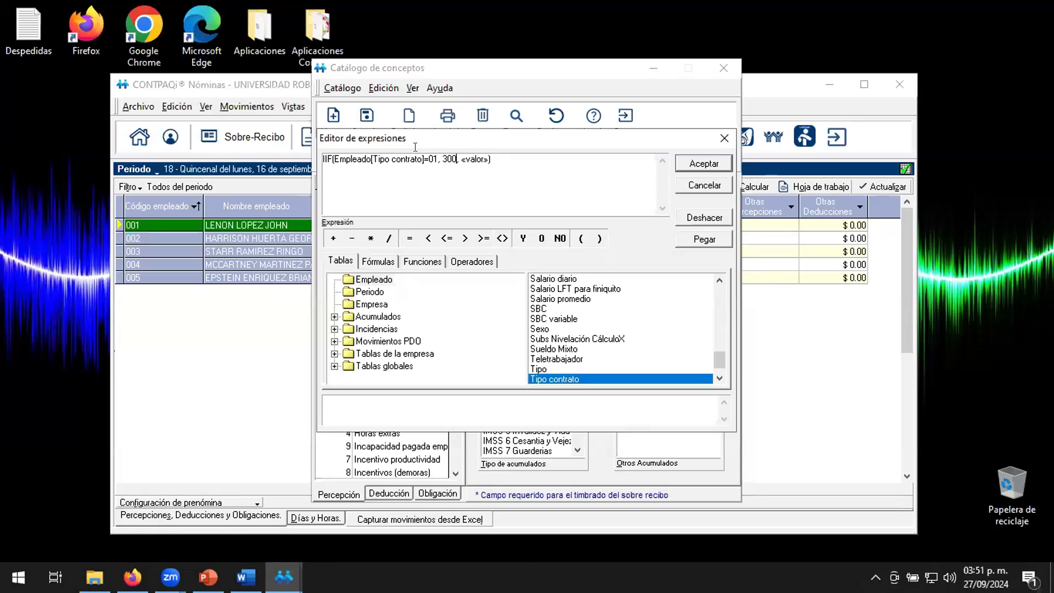
pyautogui.doubleClick(473, 159)
pyautogui.write('0')
pyautogui.click(716, 166)
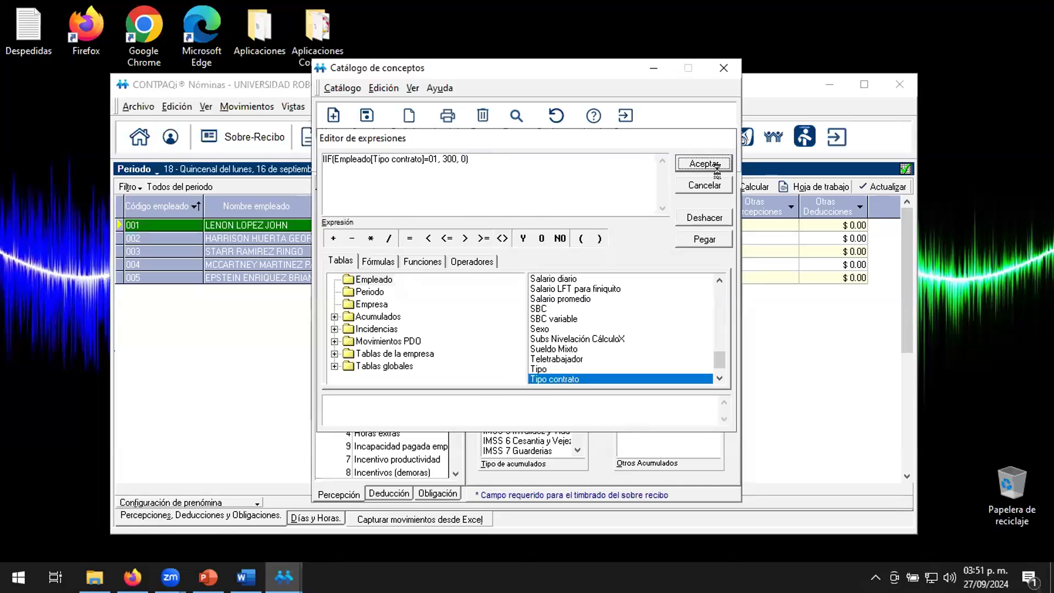
# Recheck Bono Quincenal's Importe total formula in the expression editor and save the concept.
pyautogui.click(715, 248)
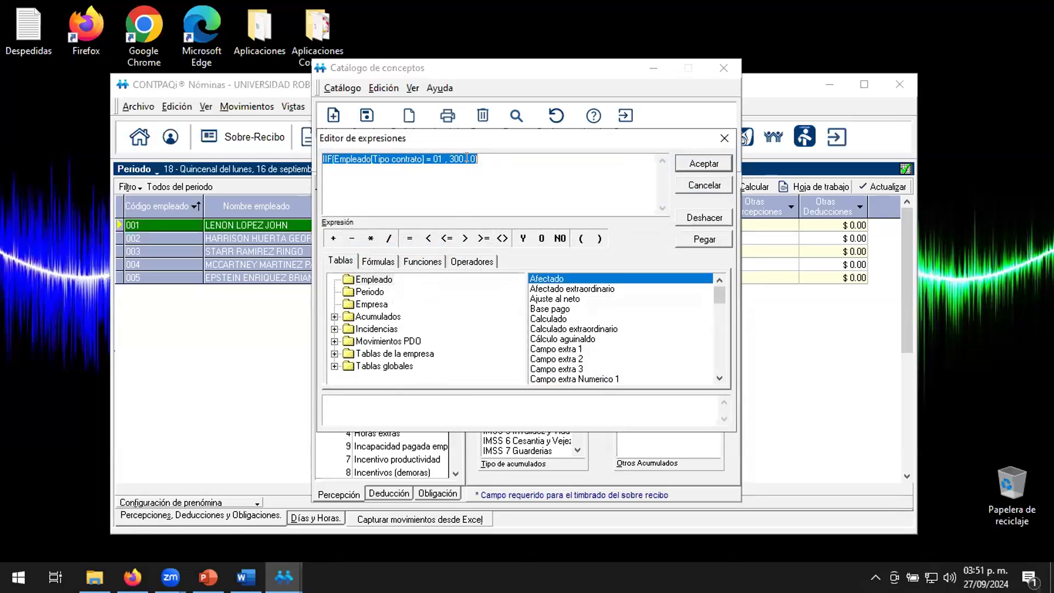
pyautogui.click(704, 163)
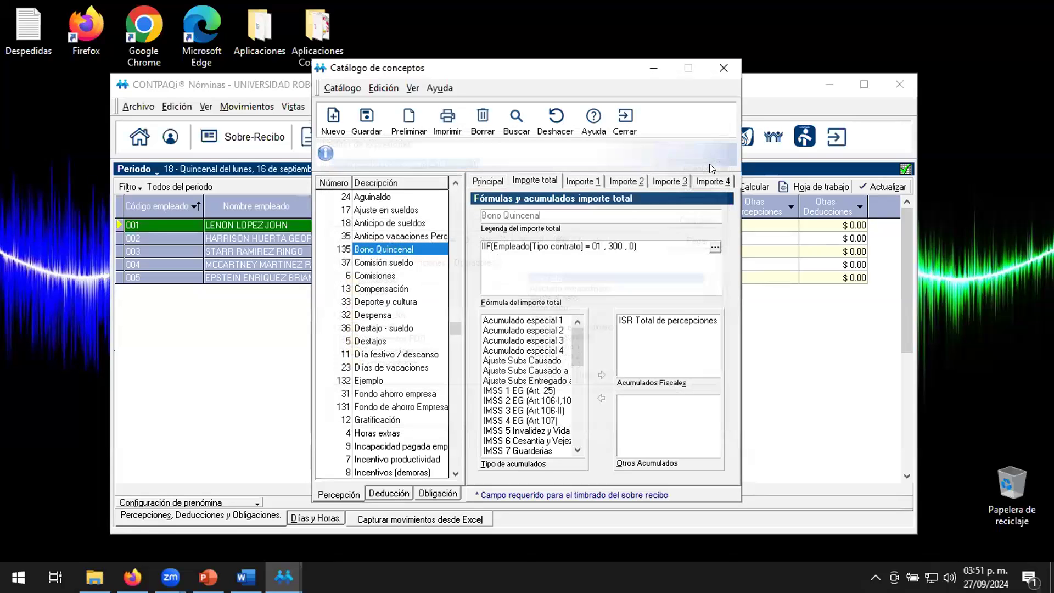
pyautogui.click(374, 132)
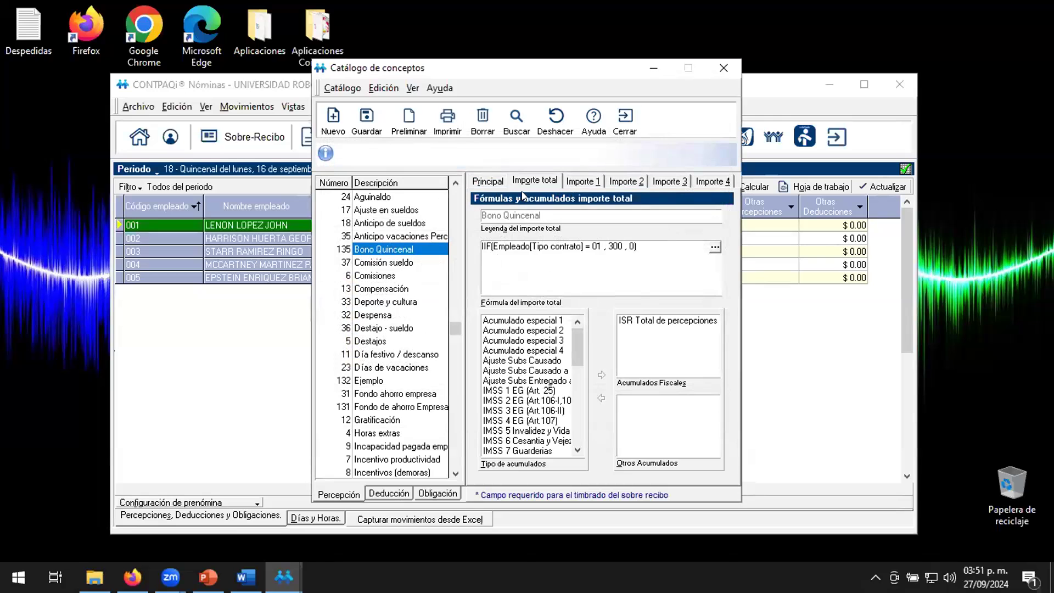
# Review Bono Quincenal's Importe 1, Importe 2 and Importe 3 settings and return to Importe total.
pyautogui.click(584, 181)
pyautogui.click(625, 181)
pyautogui.click(665, 182)
pyautogui.click(594, 181)
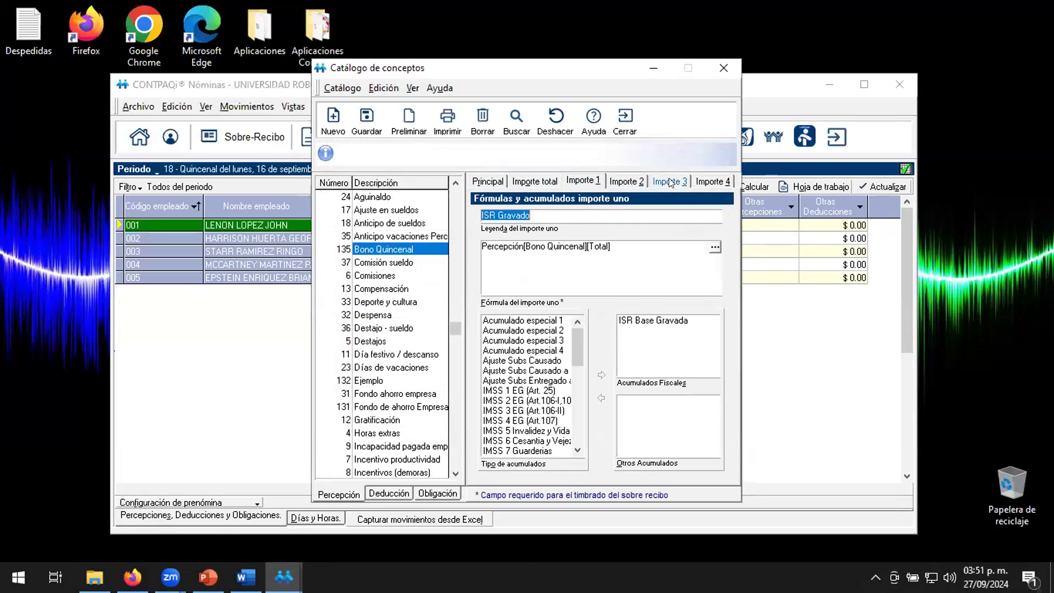
pyautogui.click(538, 181)
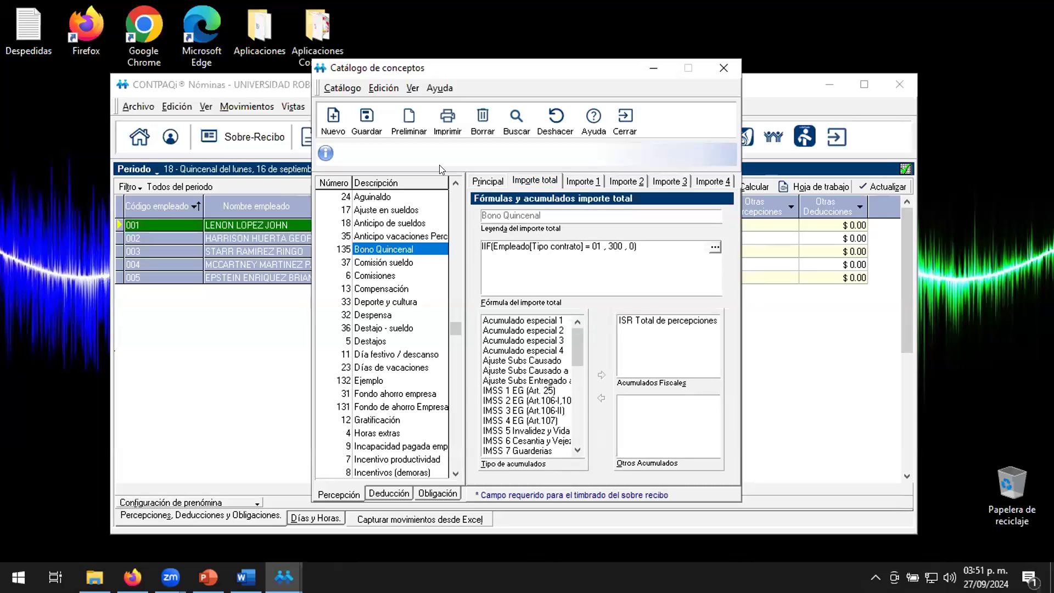
# Calculate the payroll for all employees of the period with the conditional Bono Quincenal formula.
pyautogui.click(482, 147)
pyautogui.click(424, 206)
pyautogui.click(498, 387)
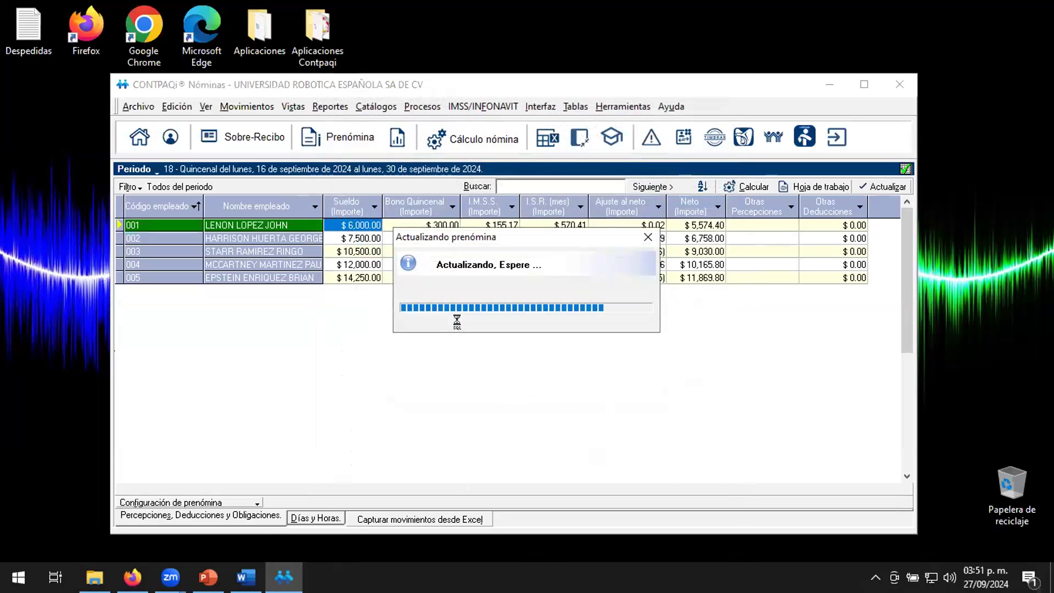
pyautogui.click(524, 342)
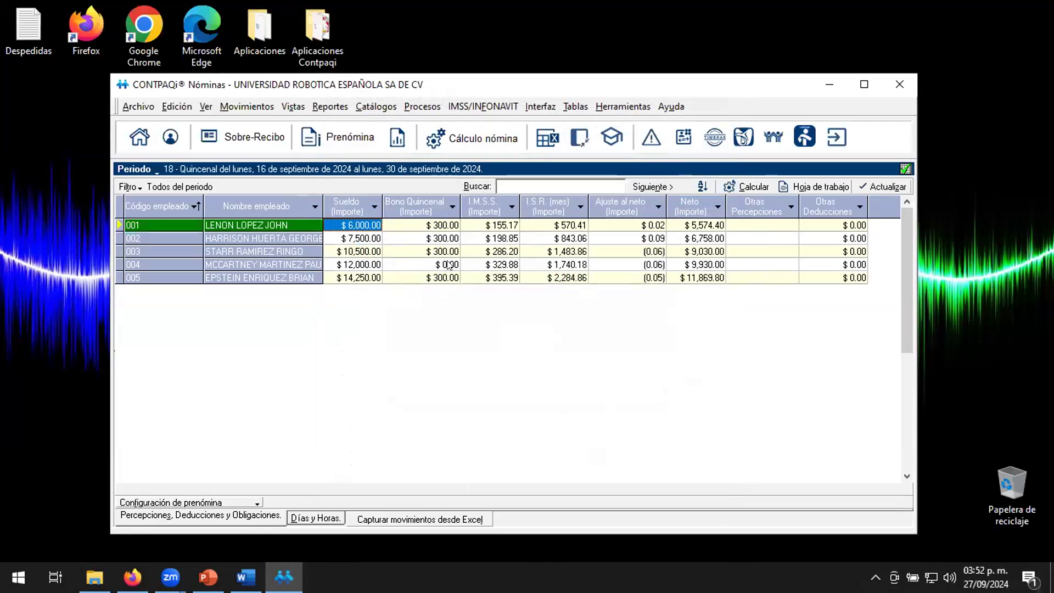
# Change the fourth employee's Tipo de contrato to 01 Contrato de trabajo por tiempo indeterminado and save the record.
pyautogui.click(376, 106)
pyautogui.click(385, 117)
pyautogui.click(303, 181)
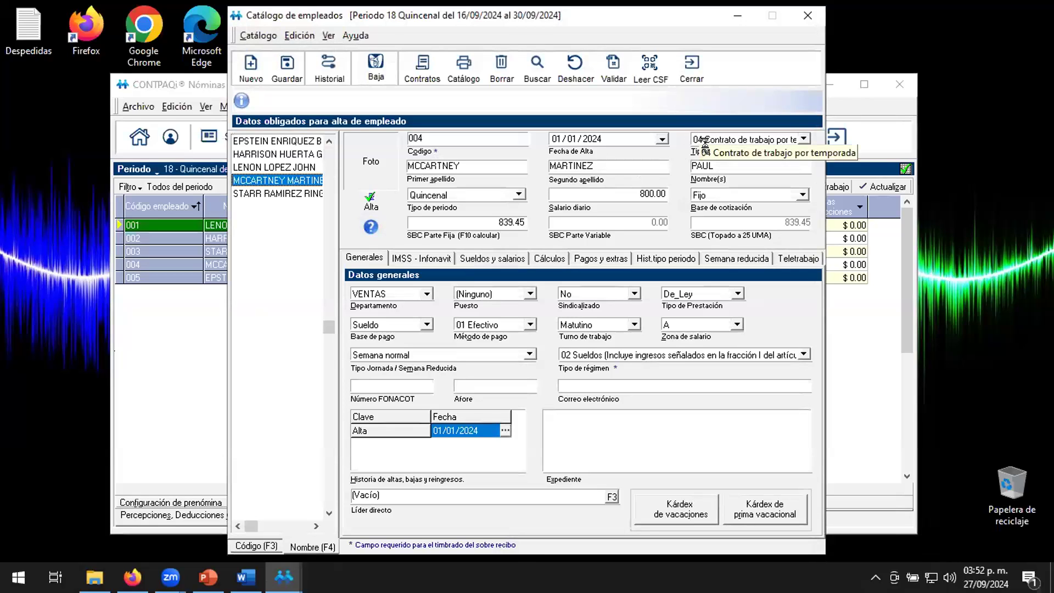
pyautogui.click(803, 140)
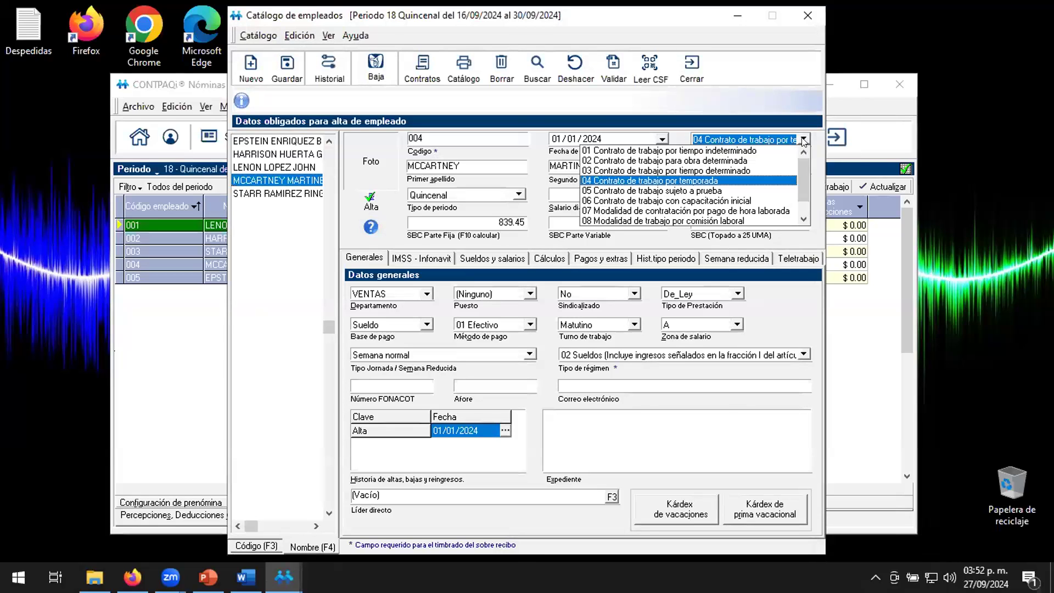
pyautogui.click(658, 150)
pyautogui.click(286, 81)
pyautogui.click(690, 70)
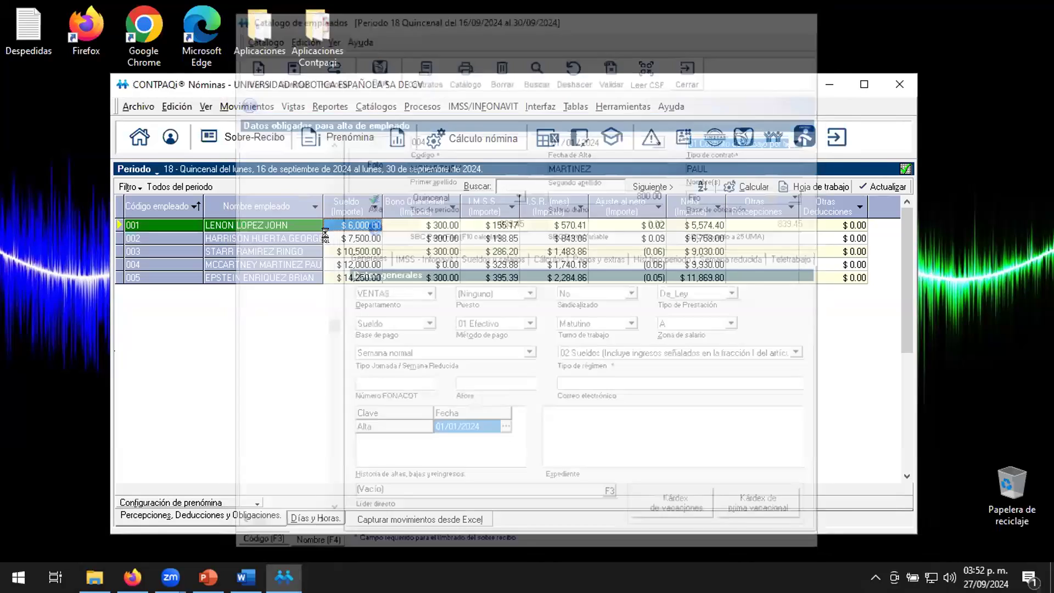
# Recalculate the payroll for all employees of the period and check the fourth employee's Bono Quincenal.
pyautogui.click(473, 139)
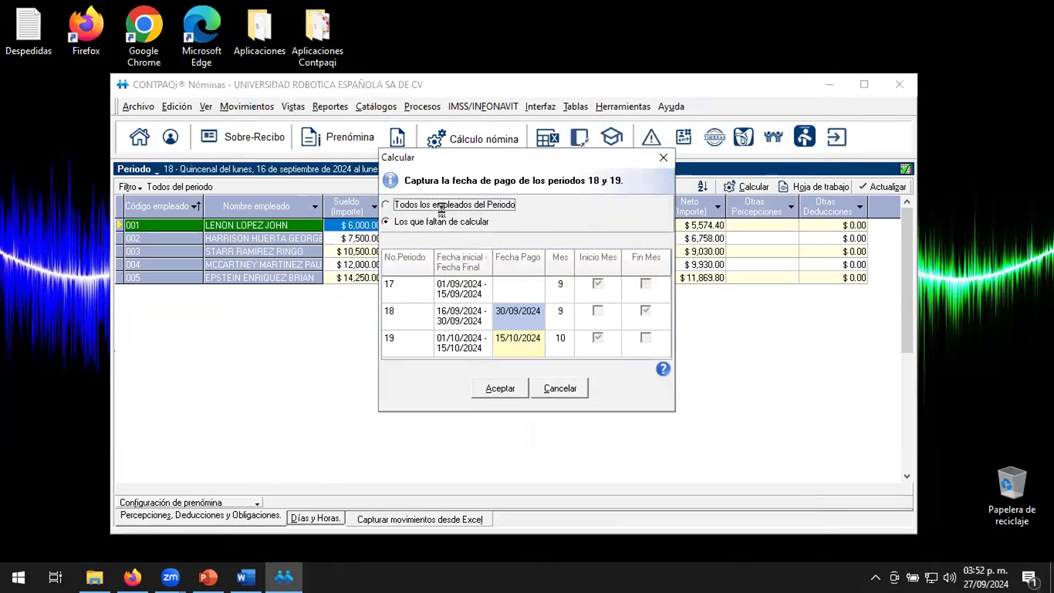
pyautogui.click(498, 386)
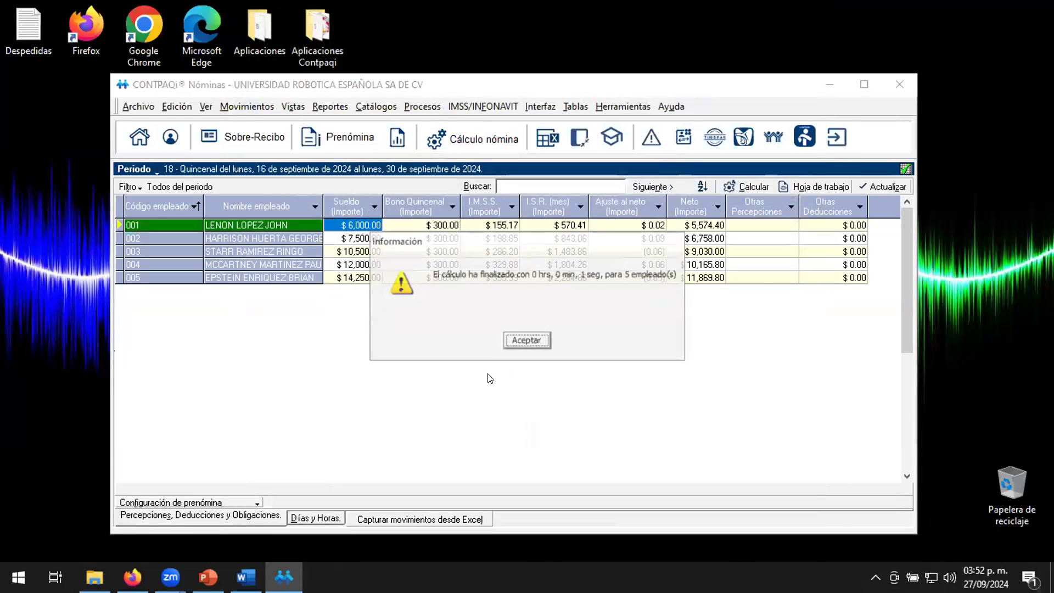
pyautogui.click(527, 343)
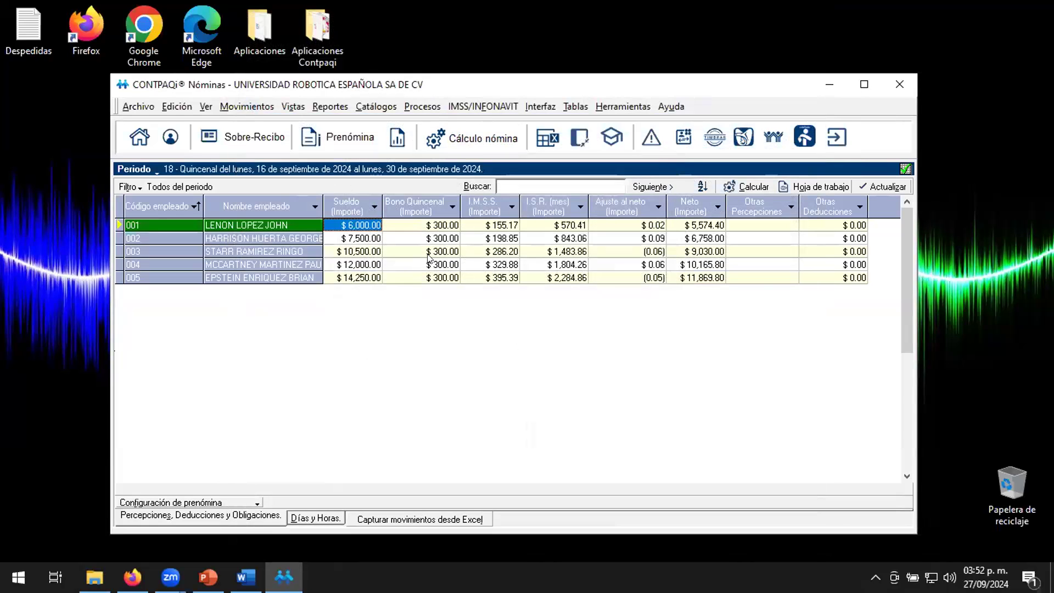
pyautogui.click(412, 264)
# Change the fourth employee's Tipo de contrato to 02 Contrato de trabajo para obra determinada and save the record.
pyautogui.click(376, 108)
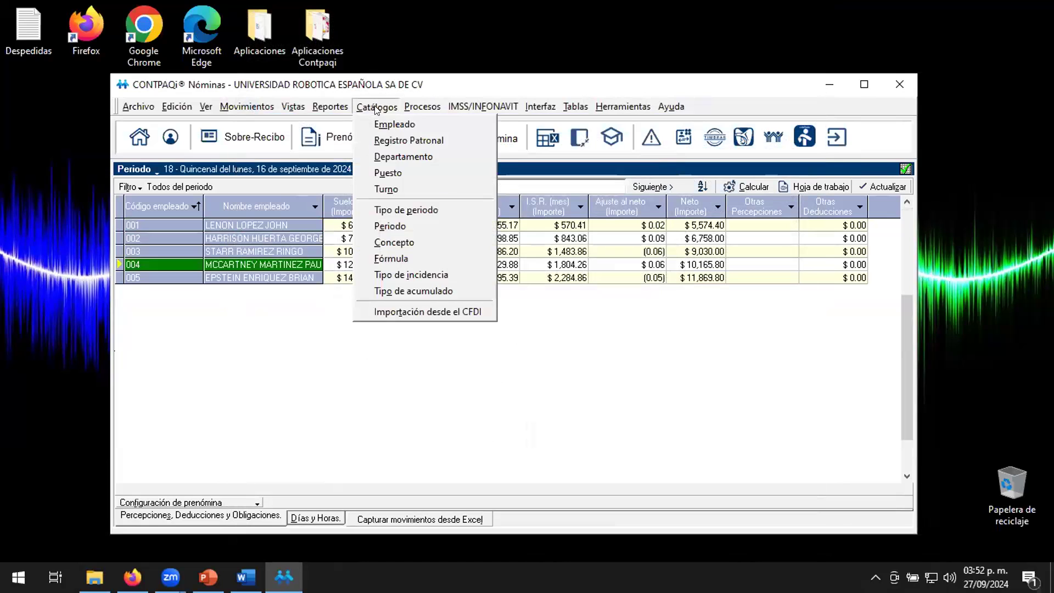
pyautogui.click(387, 124)
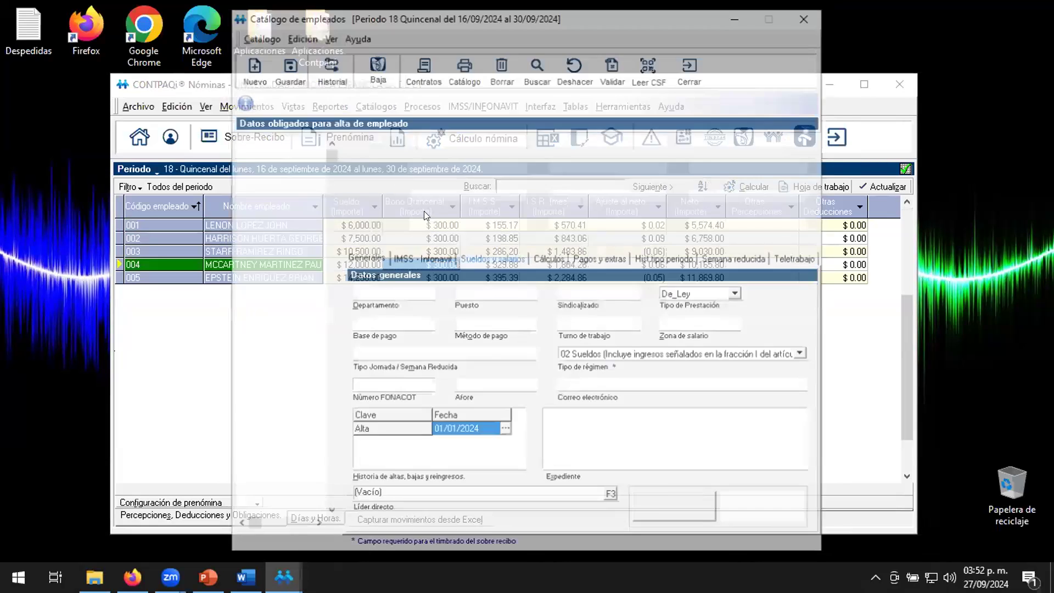
pyautogui.click(285, 180)
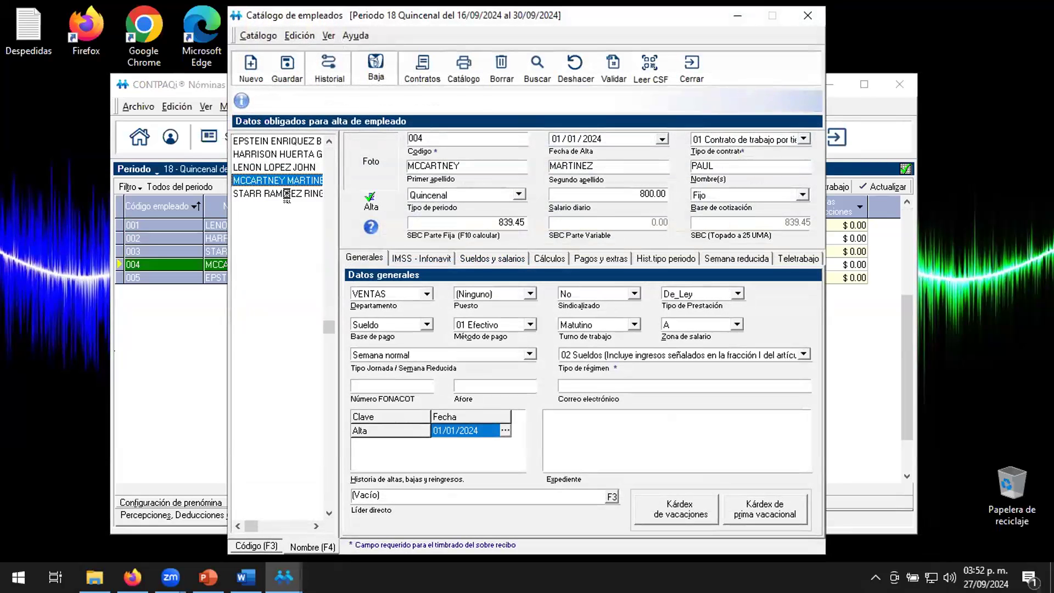
pyautogui.click(802, 139)
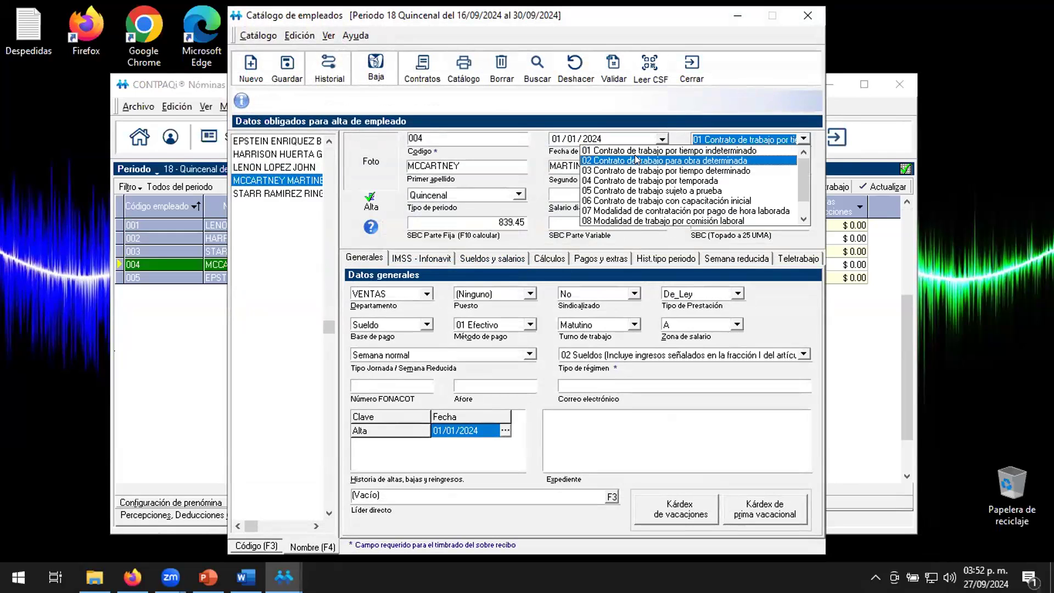
pyautogui.click(641, 161)
pyautogui.click(287, 68)
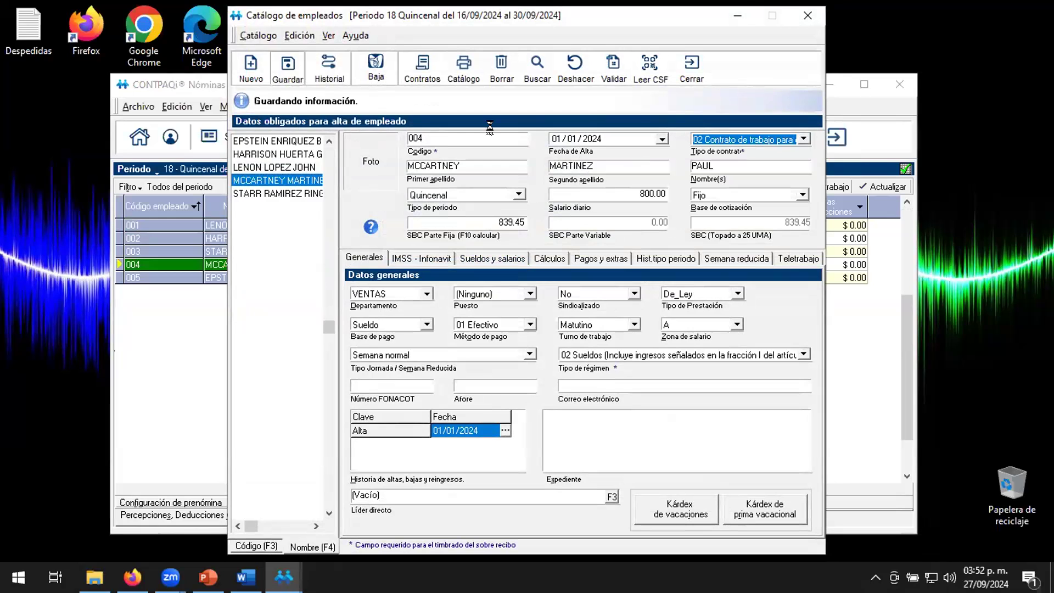
pyautogui.click(684, 68)
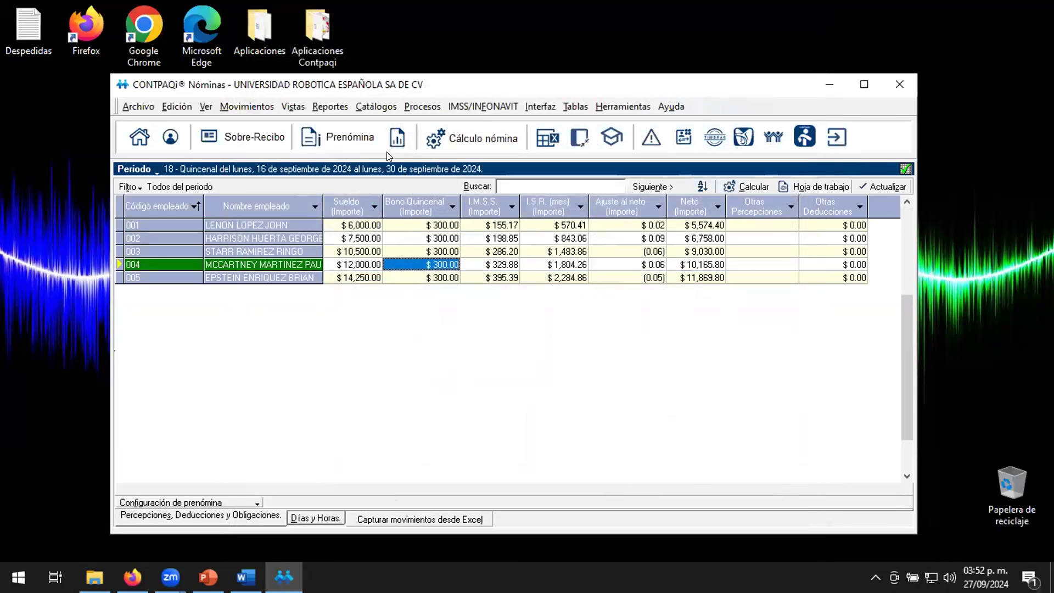
# Recalculate the payroll for all employees of the period and check the Bono Quincenal amounts.
pyautogui.click(483, 138)
pyautogui.click(431, 206)
pyautogui.click(499, 386)
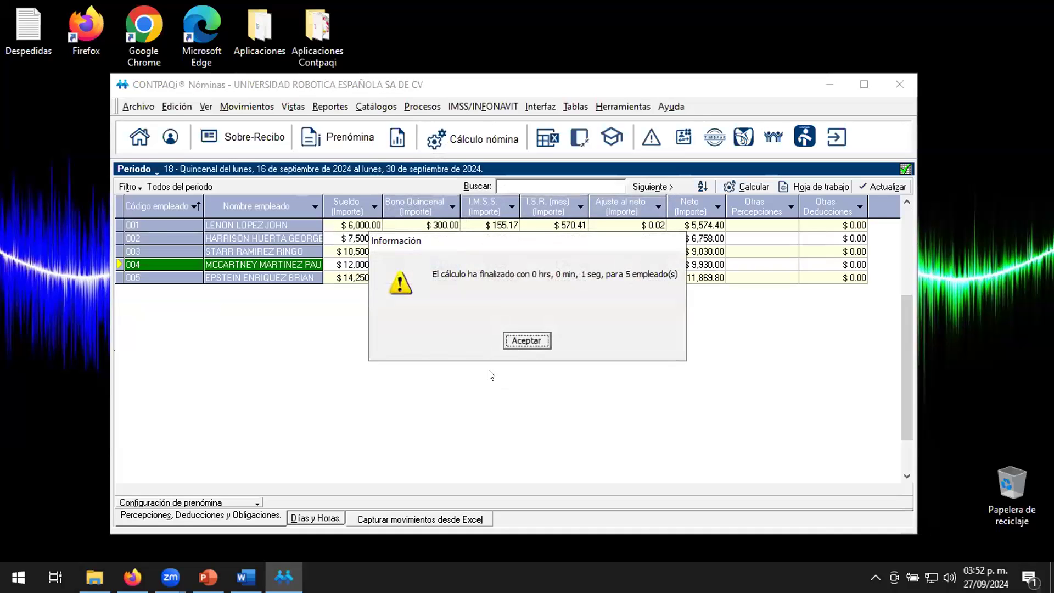
pyautogui.click(527, 340)
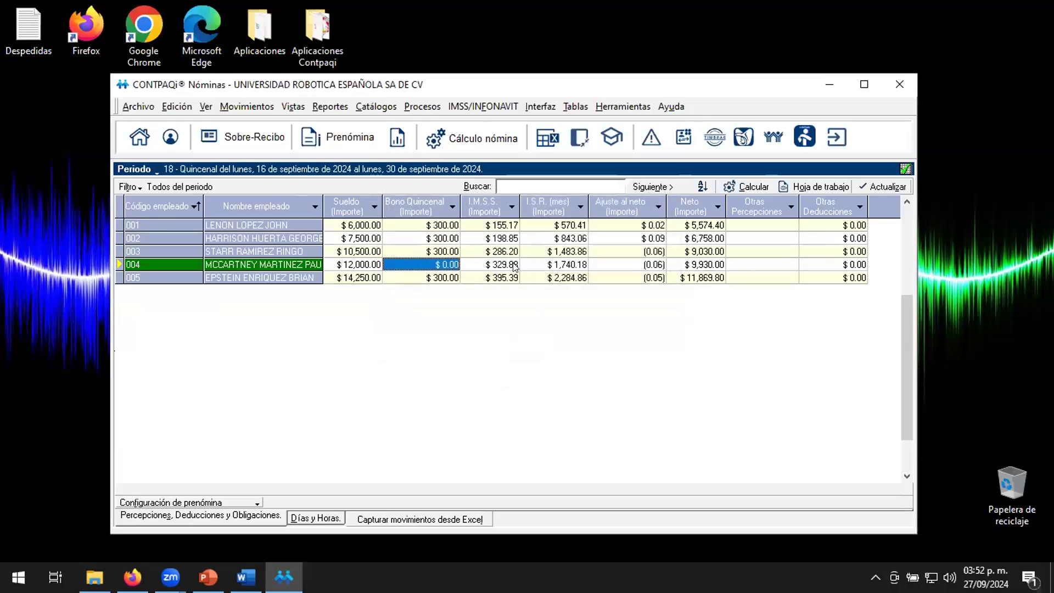
pyautogui.click(434, 278)
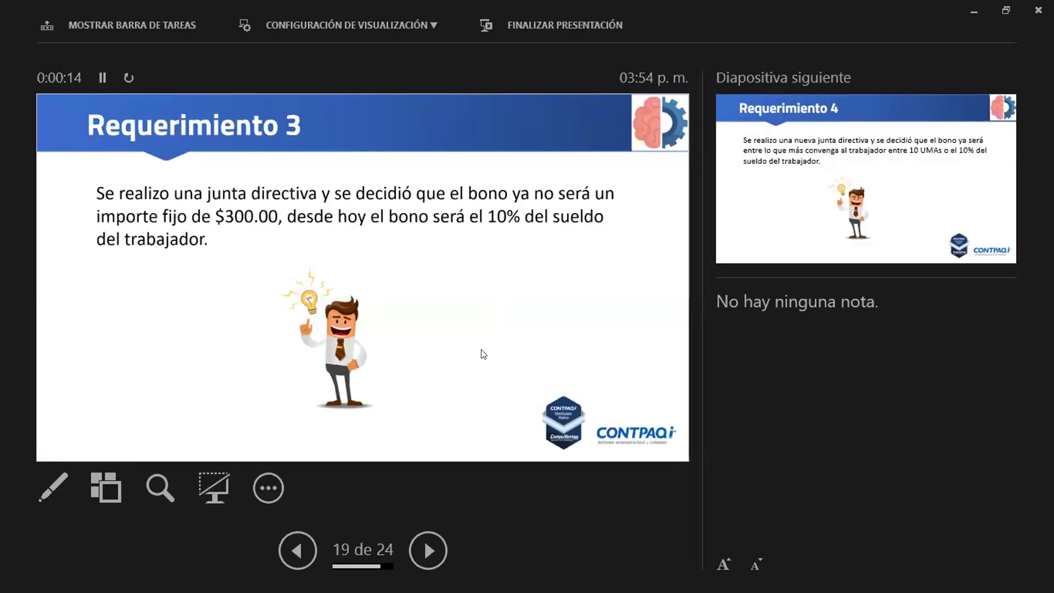
# Return to CONTPAQi Nóminas and open the total amount formula of the Bono Quincenal perception in the expression editor.
pyautogui.press('Escape')
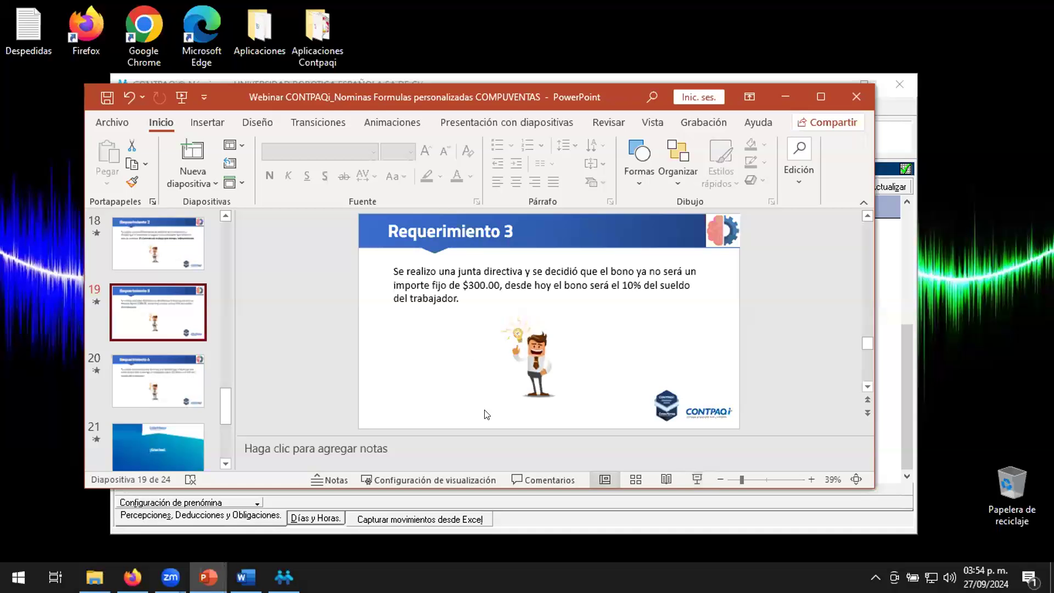
pyautogui.click(789, 91)
pyautogui.click(376, 106)
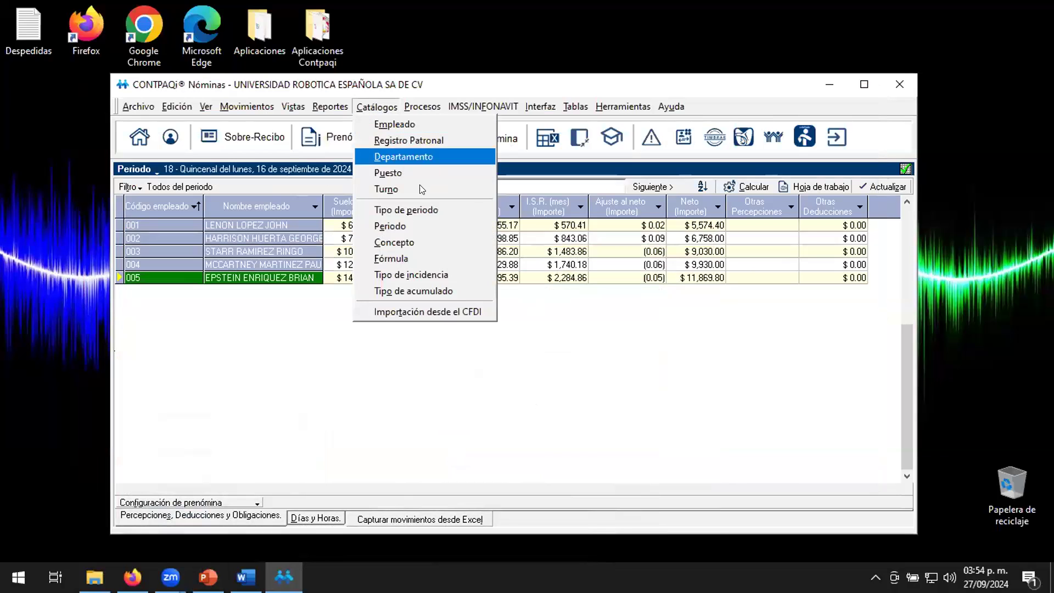
pyautogui.click(407, 241)
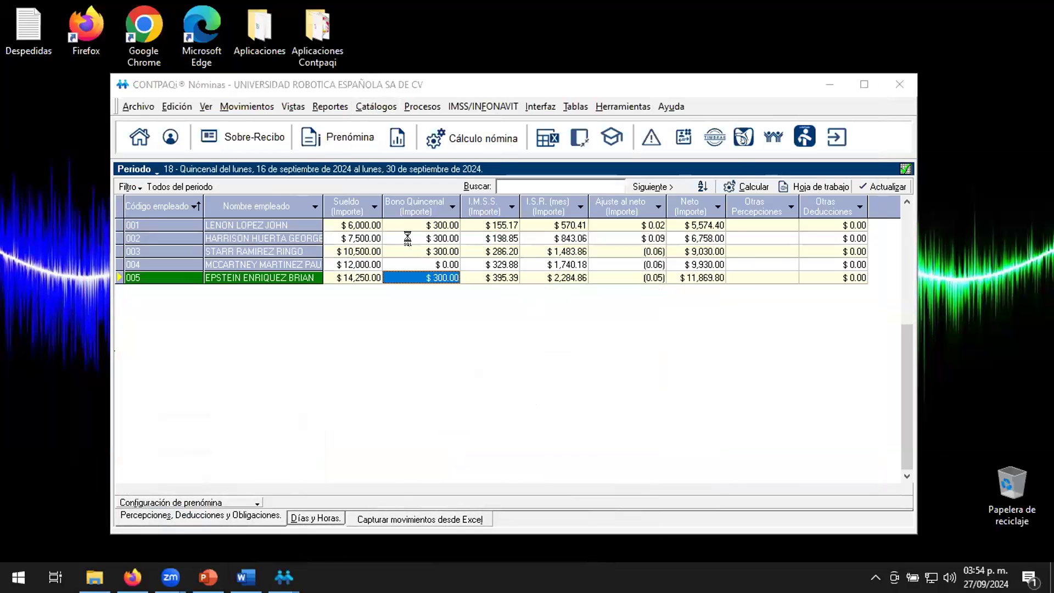
pyautogui.click(528, 181)
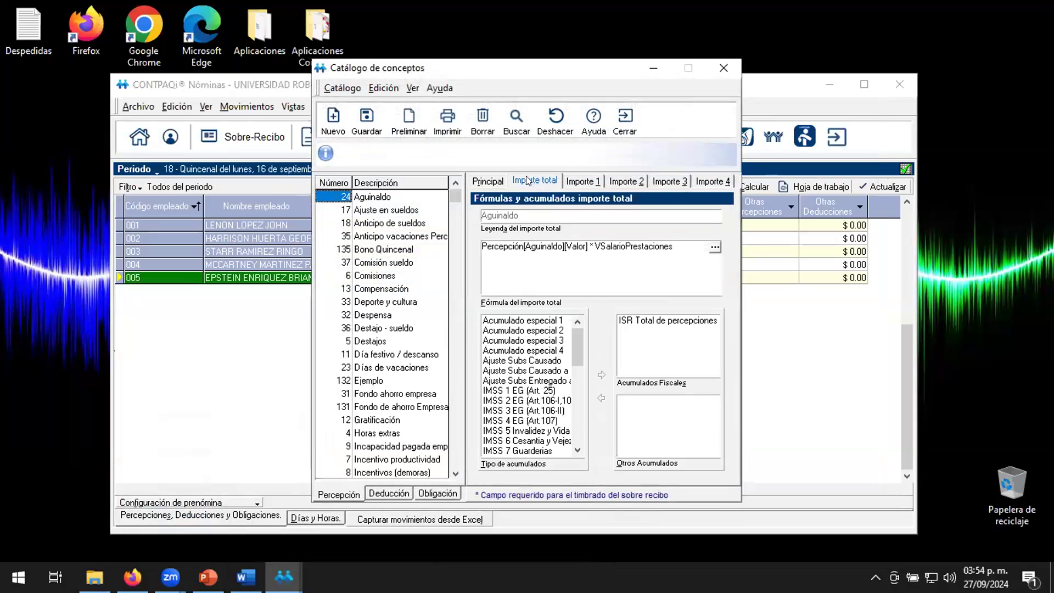
pyautogui.click(373, 250)
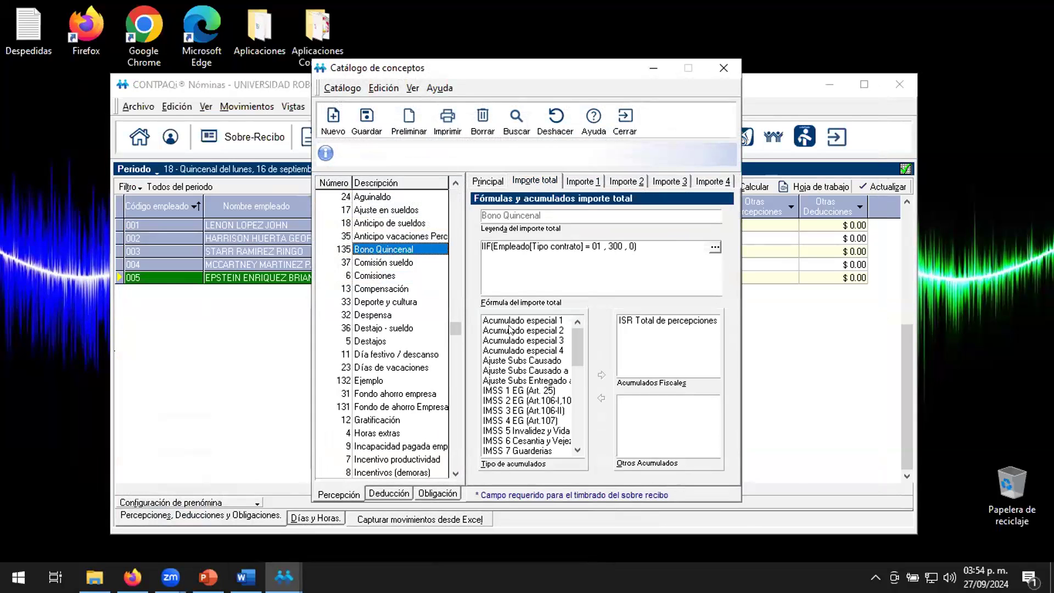
pyautogui.click(715, 246)
# Remove the fixed 300 from the true result of the IIF expression.
pyautogui.click(366, 172)
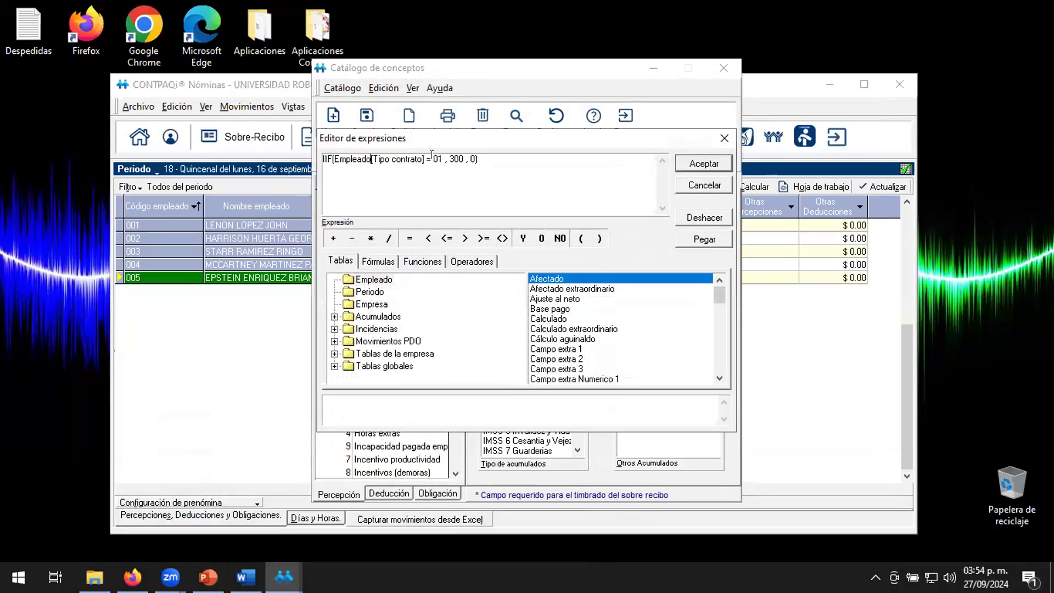
pyautogui.doubleClick(456, 159)
pyautogui.press('Left')
pyautogui.press('Right')
pyautogui.press('Right')
pyautogui.press('Right')
pyautogui.press('Delete')
pyautogui.press('Delete')
pyautogui.press('Delete')
# Insert the Sueldo perception's Total from the period movements as the true result of the IIF expression.
pyautogui.click(374, 279)
pyautogui.click(443, 159)
pyautogui.click(375, 280)
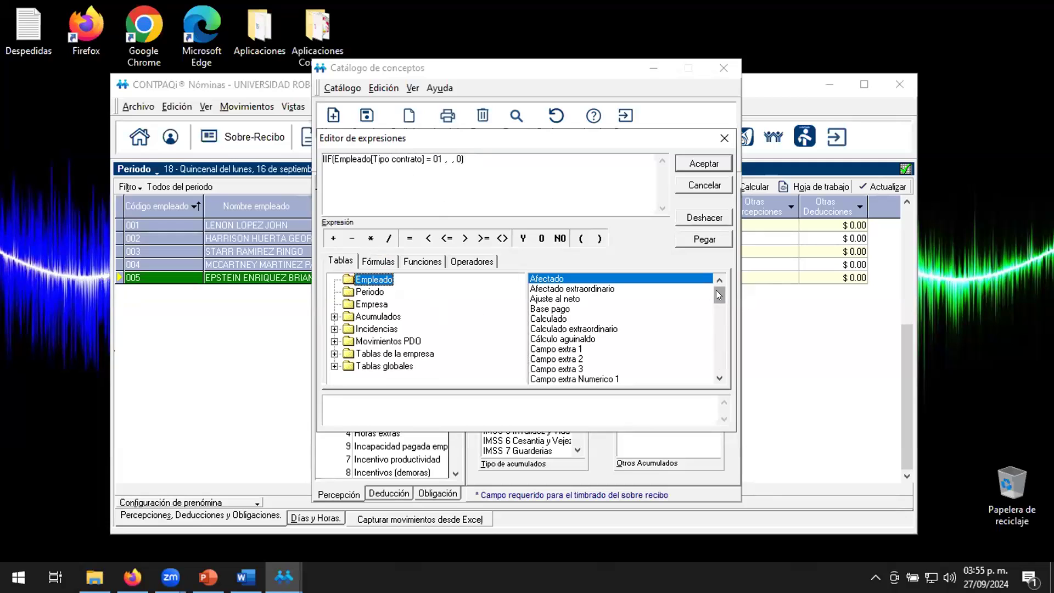
pyautogui.click(335, 341)
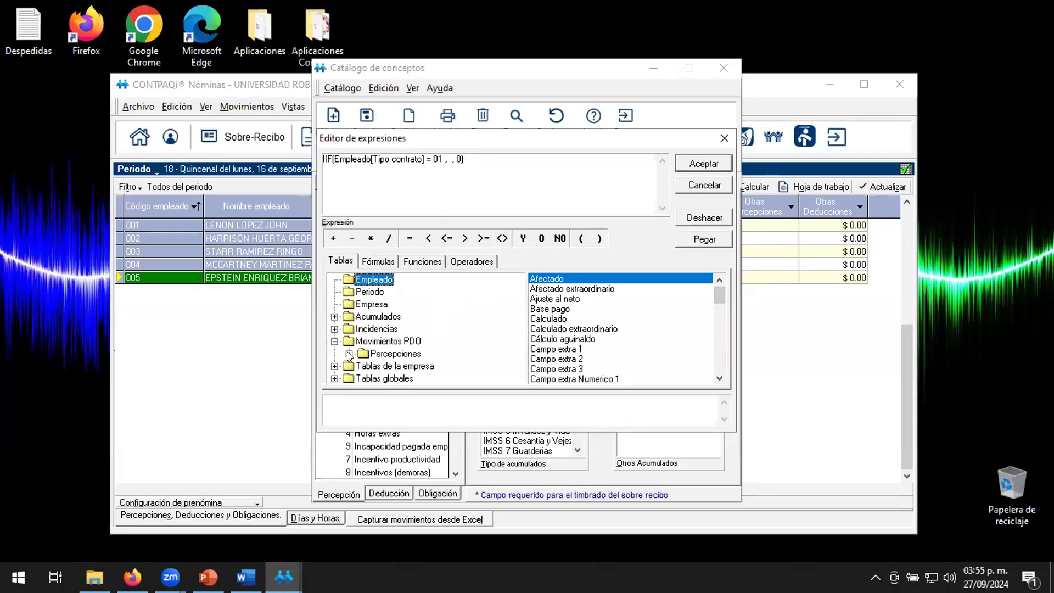
pyautogui.click(349, 354)
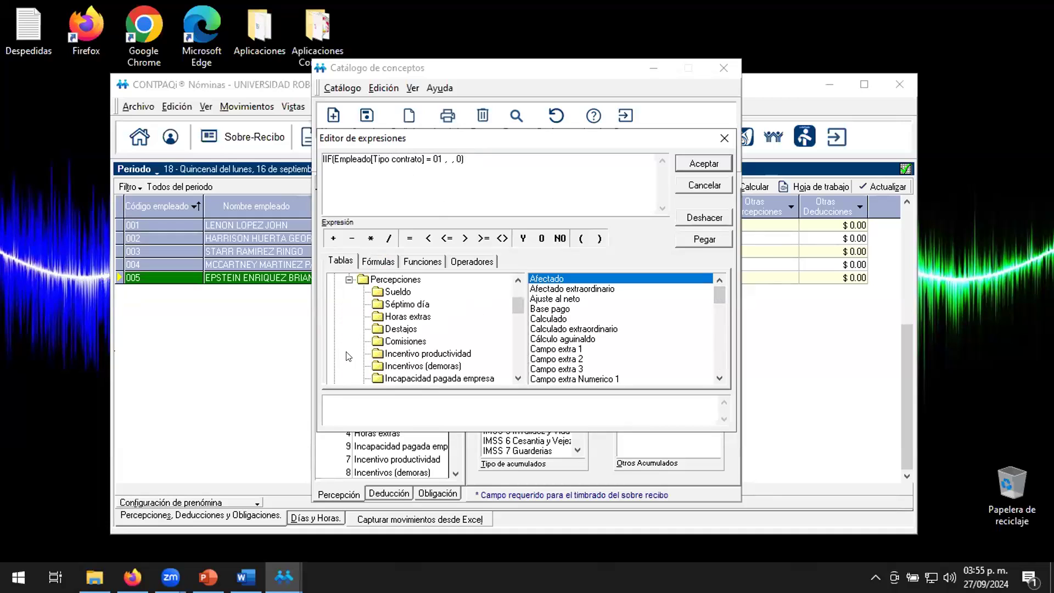
pyautogui.click(404, 294)
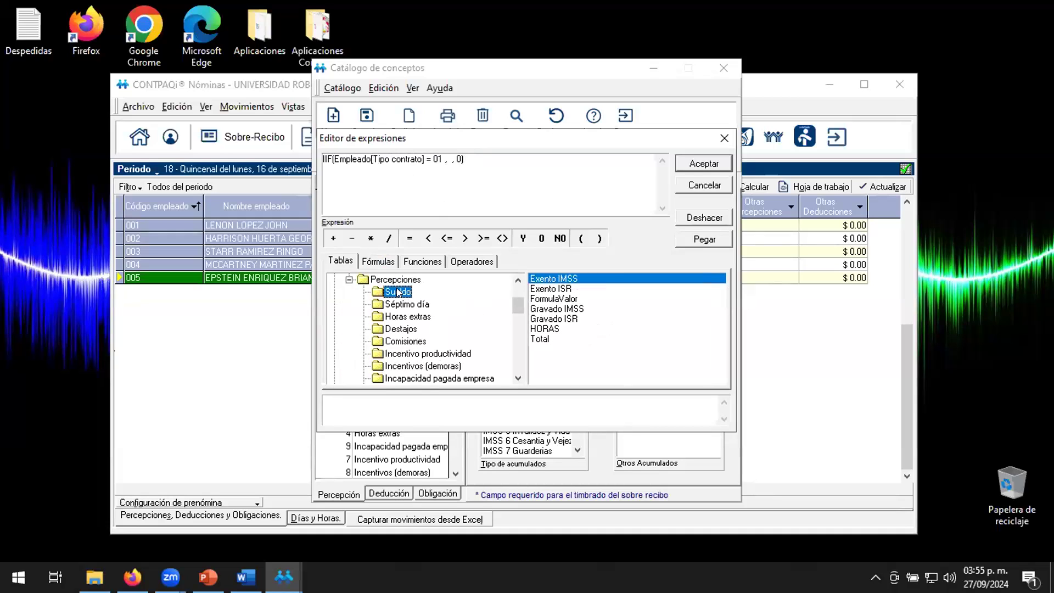
pyautogui.doubleClick(546, 339)
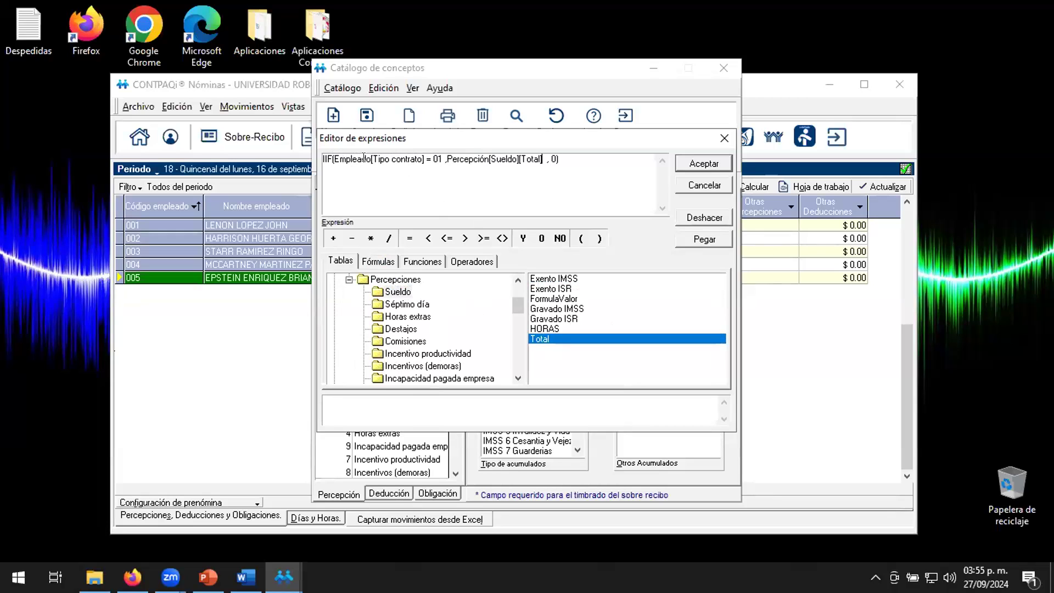
# Multiply Percepción[Sueldo][Total] by 0.1, accept the expression and save the Bono Quincenal concept.
pyautogui.moveTo(334, 159); pyautogui.dragTo(539, 158)
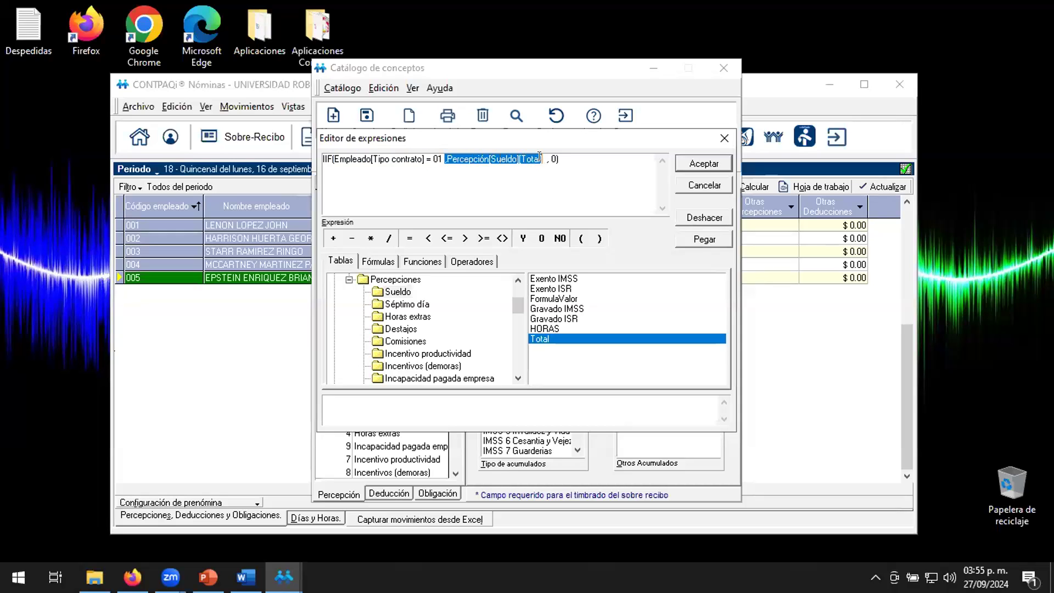
pyautogui.click(540, 158)
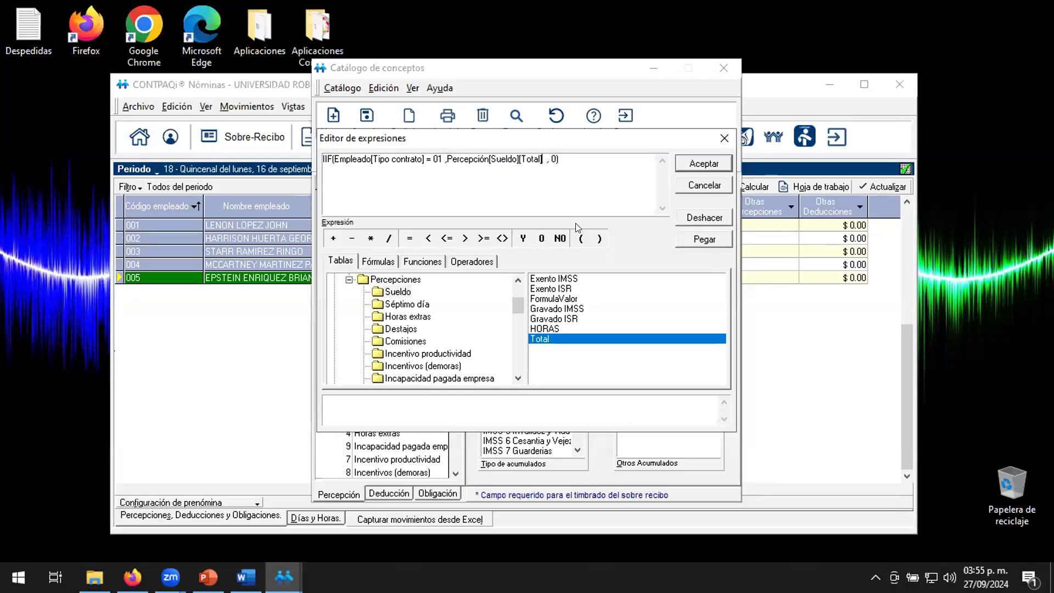
pyautogui.write('*0.1')
pyautogui.moveTo(332, 158); pyautogui.dragTo(552, 156)
pyautogui.click(441, 159)
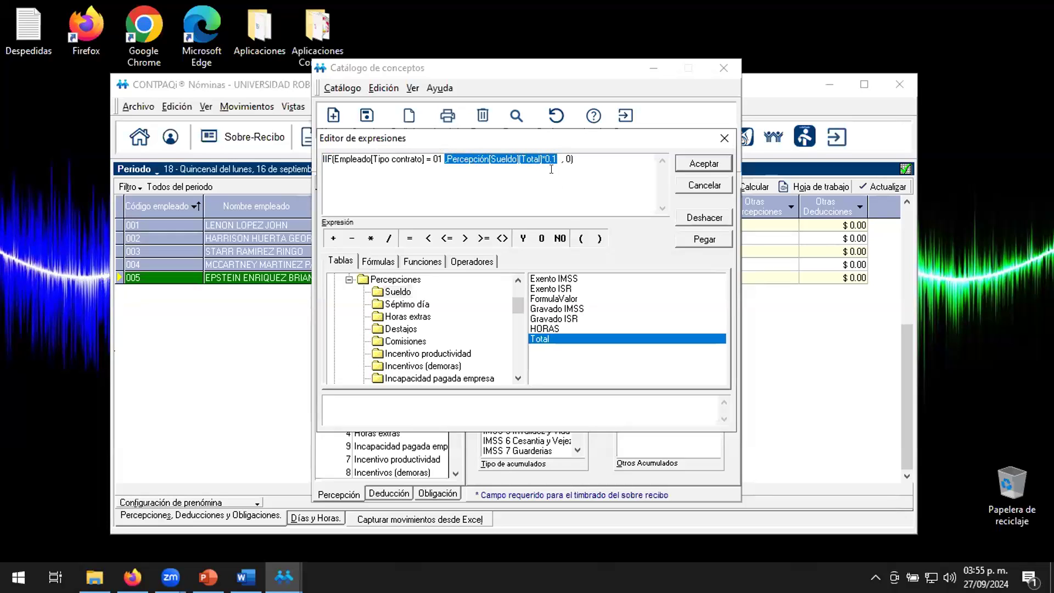
pyautogui.click(708, 165)
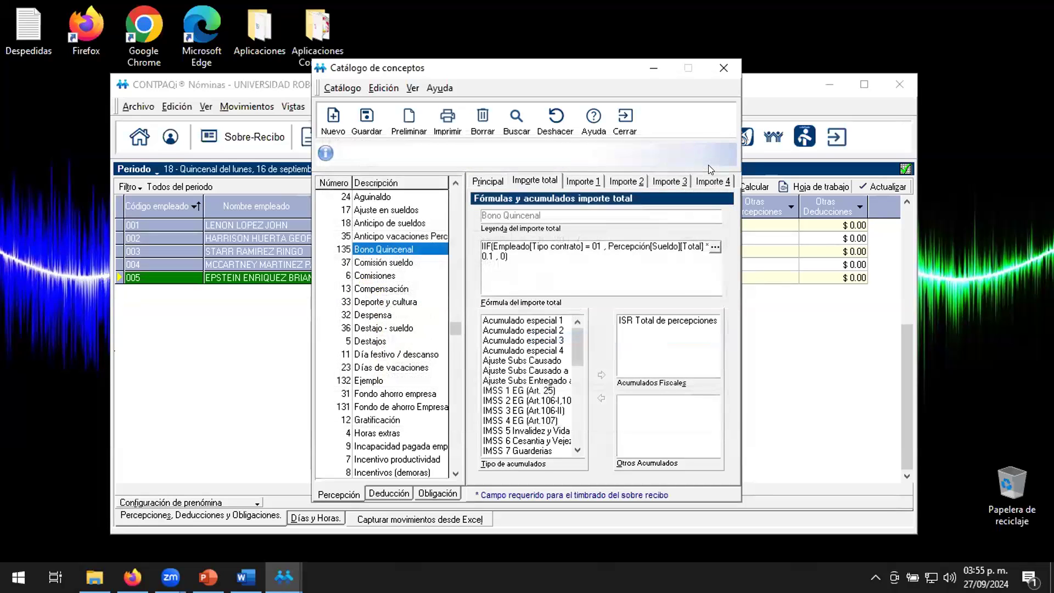
pyautogui.click(371, 129)
# Put the concept catalog away and recalculate the payroll for all employees of the period.
pyautogui.click(652, 69)
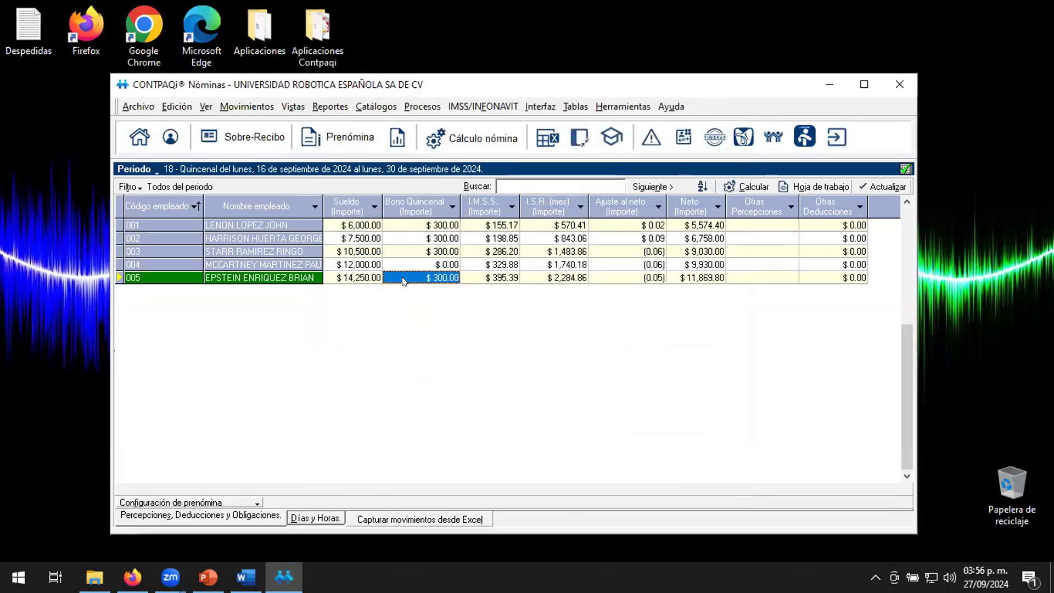
pyautogui.click(450, 142)
pyautogui.click(428, 206)
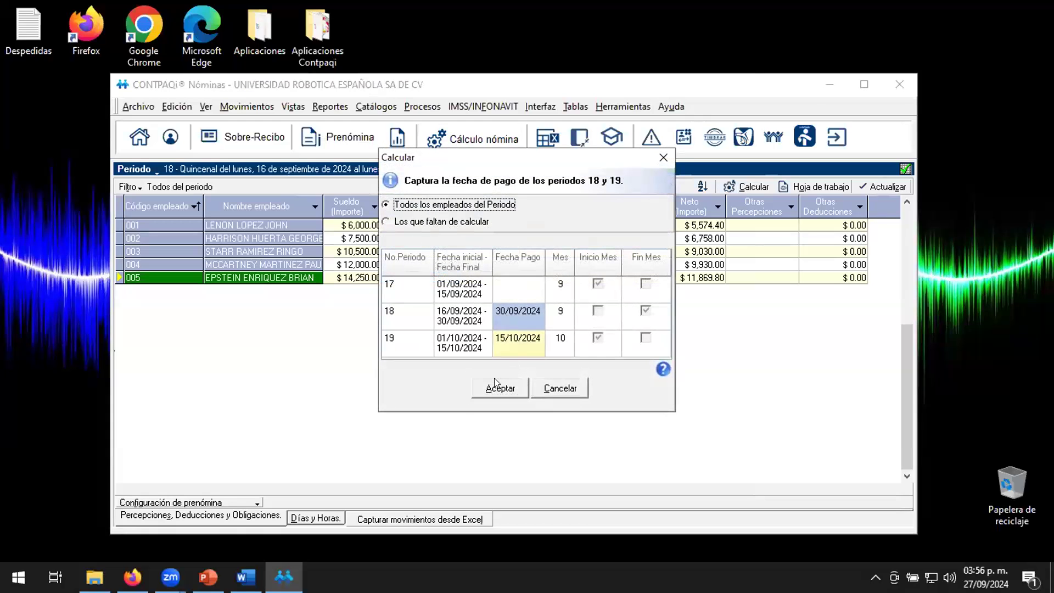
pyautogui.click(496, 379)
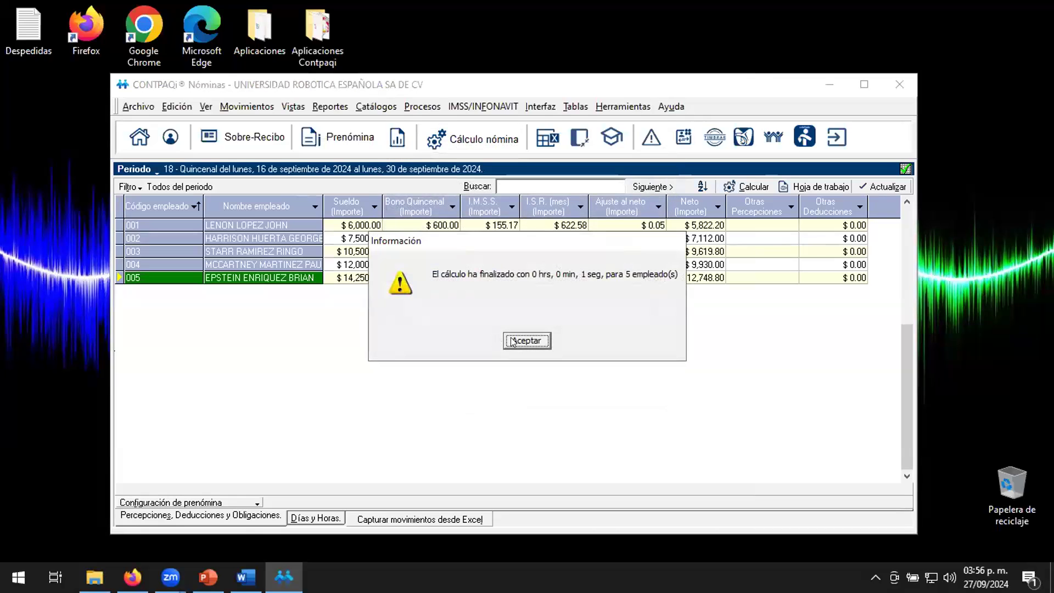
pyautogui.click(512, 342)
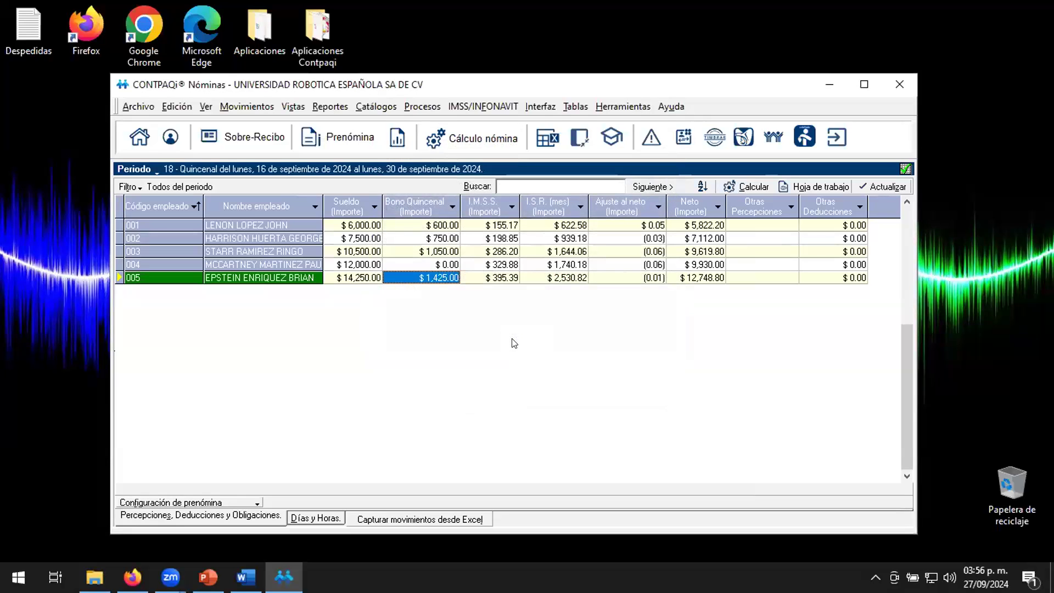
# Compare the Sueldo and Bono Quincenal amounts of the first, second, fourth and fifth employees in the payroll grid.
pyautogui.click(357, 228)
pyautogui.click(439, 226)
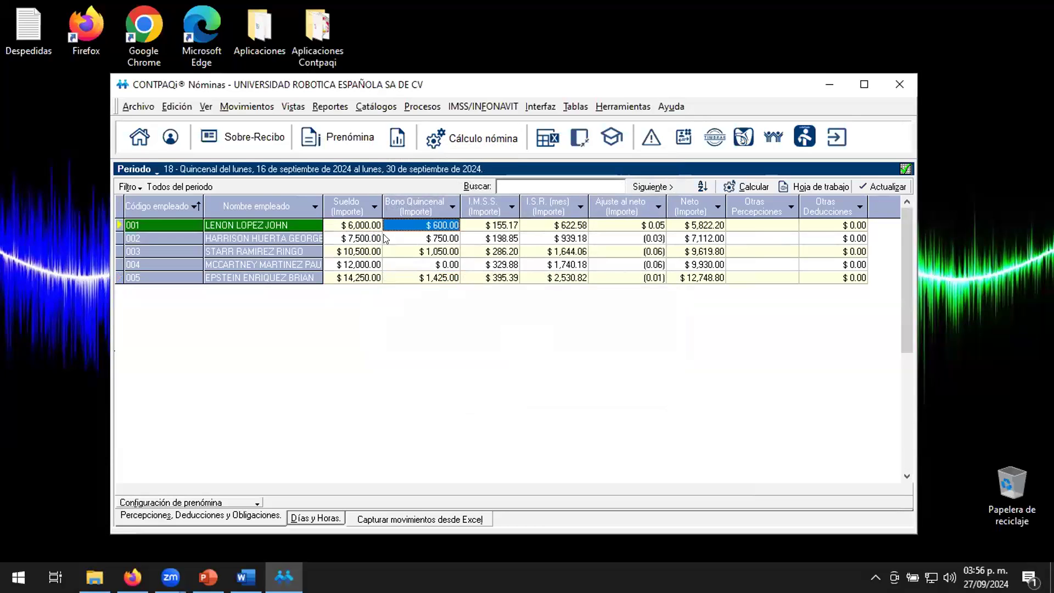
pyautogui.click(360, 240)
pyautogui.click(446, 241)
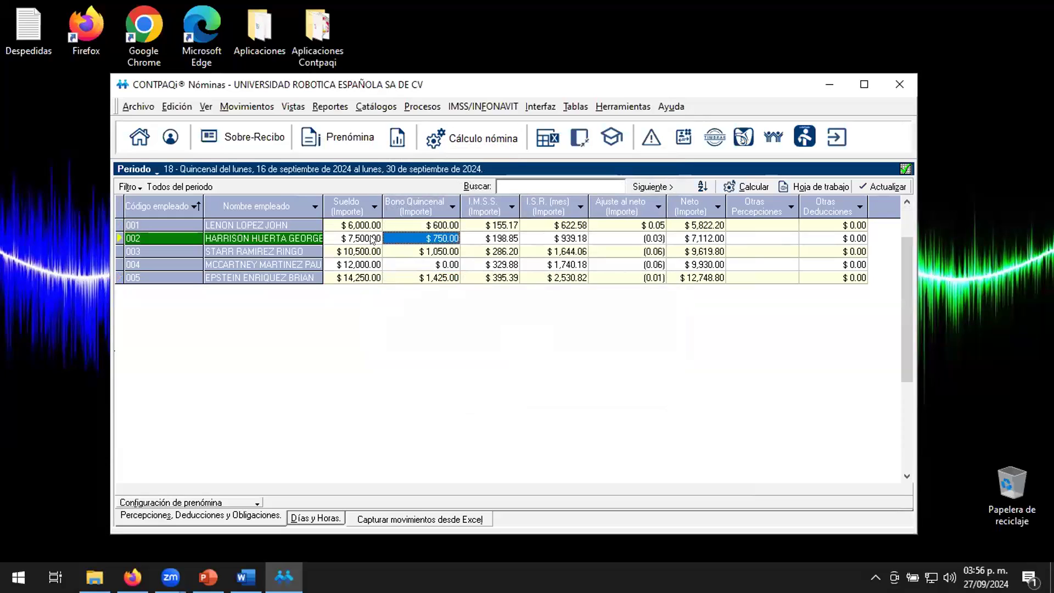
pyautogui.click(361, 265)
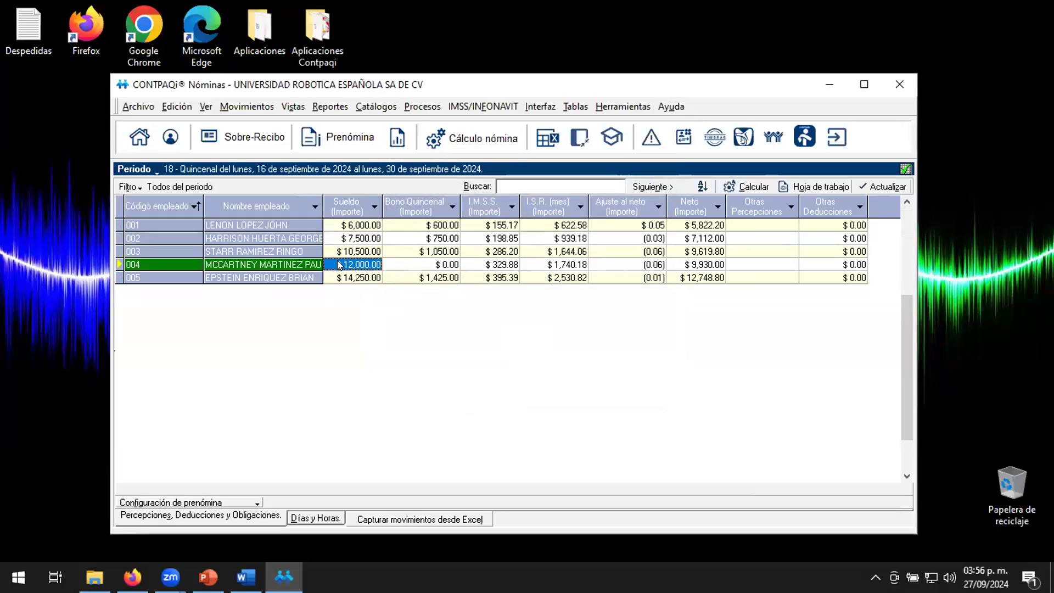
pyautogui.click(447, 266)
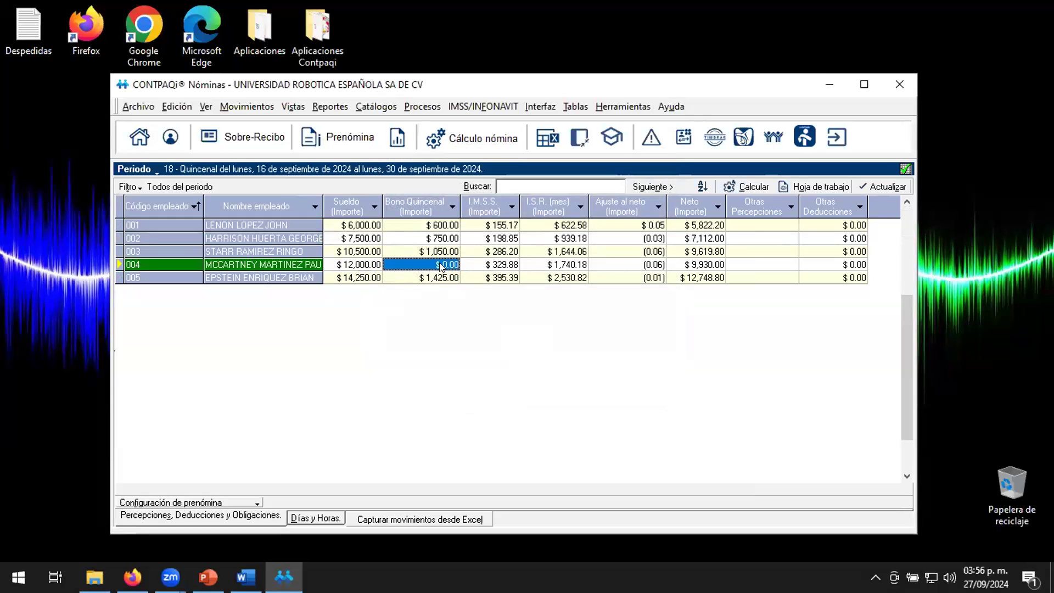
pyautogui.click(386, 277)
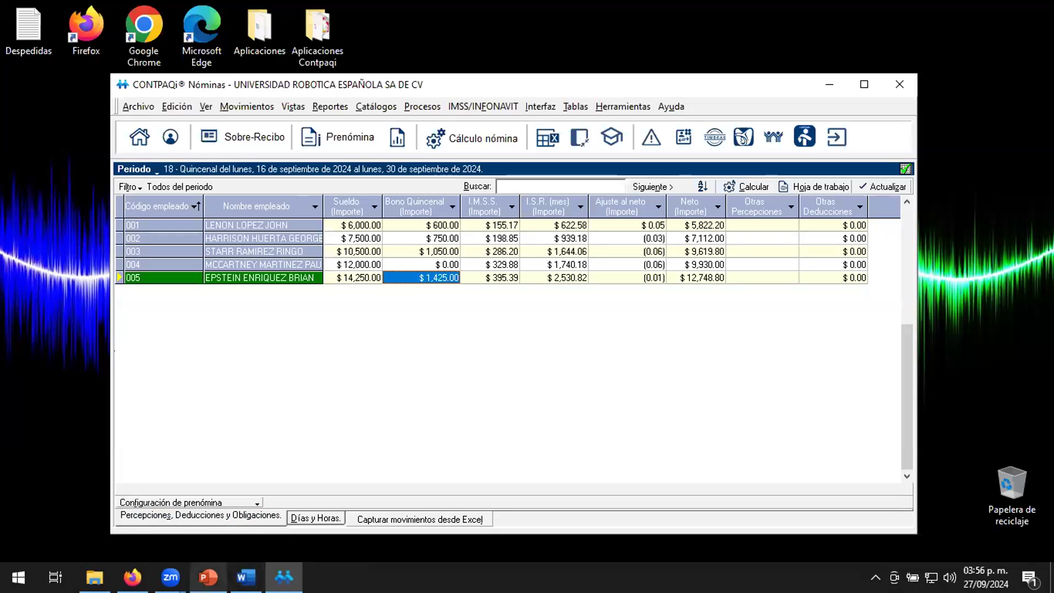
# Switch to PowerPoint, present the Requerimiento 4 slide and return to CONTPAQi Nóminas.
pyautogui.click(208, 577)
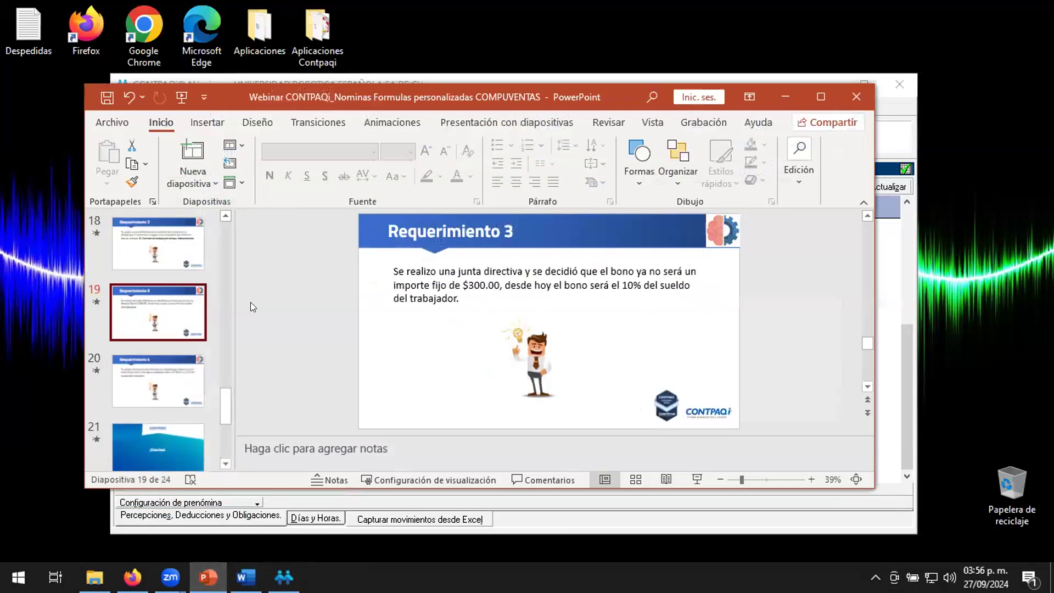
pyautogui.click(178, 380)
pyautogui.click(696, 479)
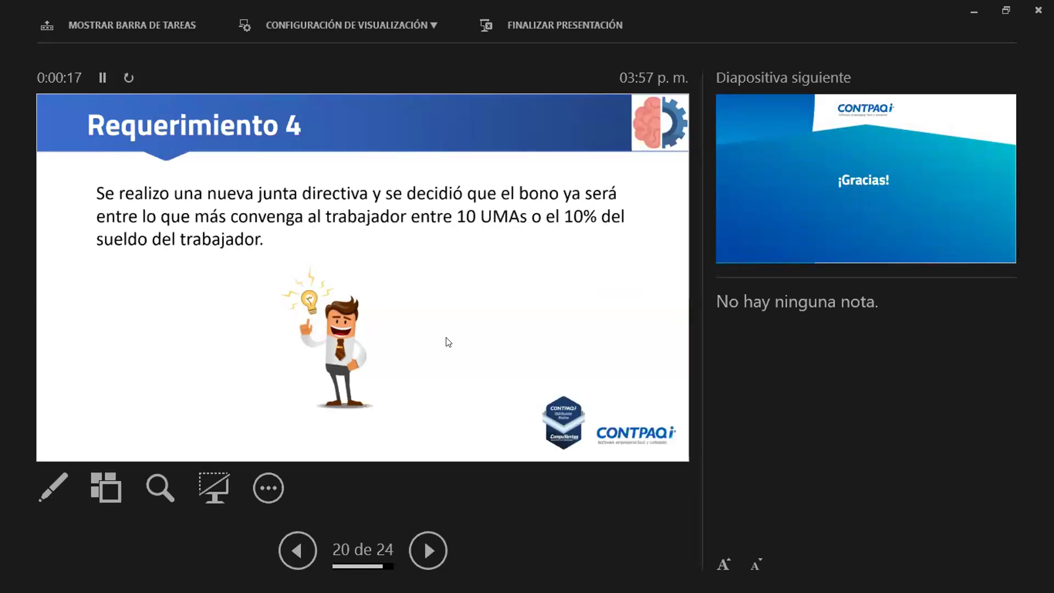
pyautogui.press('Escape')
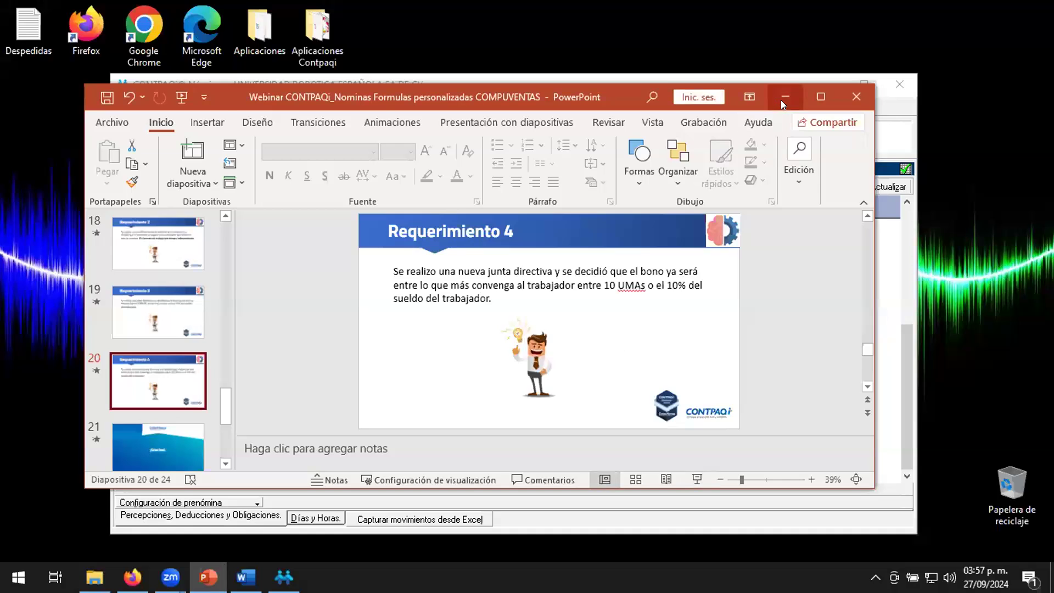
pyautogui.click(781, 99)
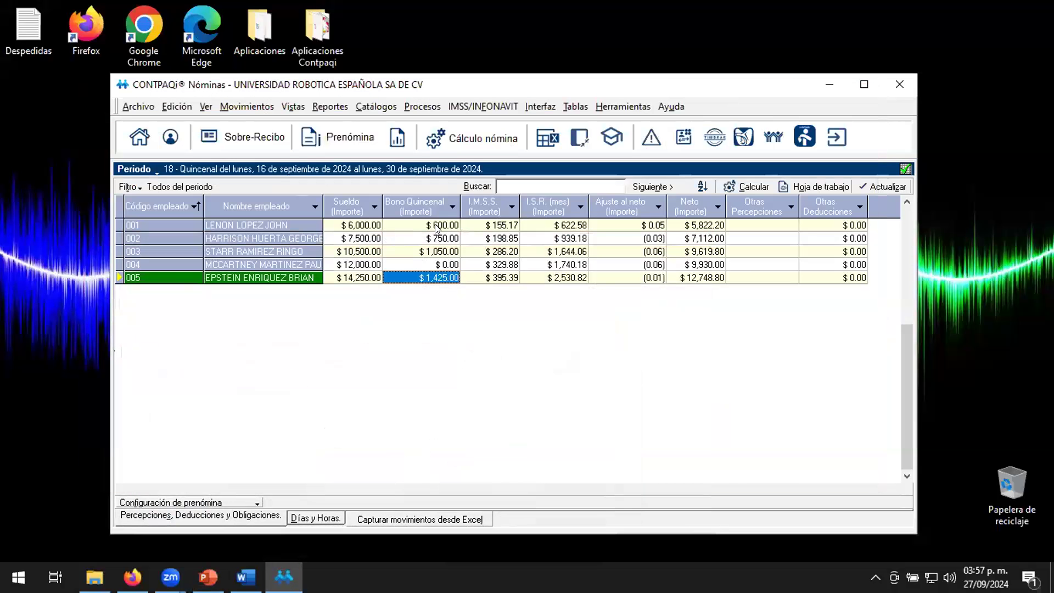
# Review the Bono Quincenal amounts of the first, second and fifth employees against the new requirement.
pyautogui.click(437, 225)
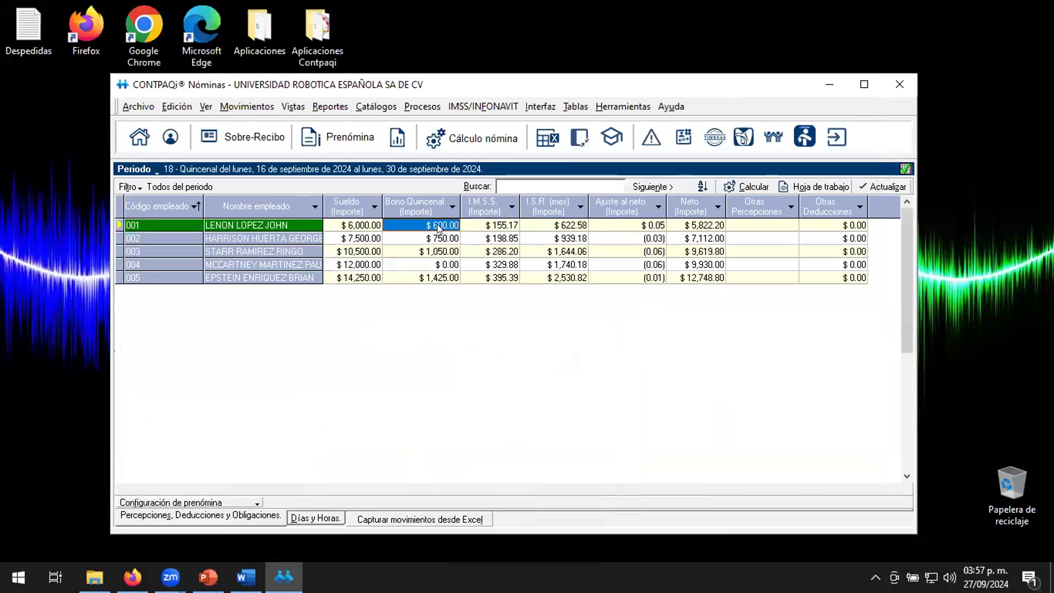
pyautogui.click(429, 279)
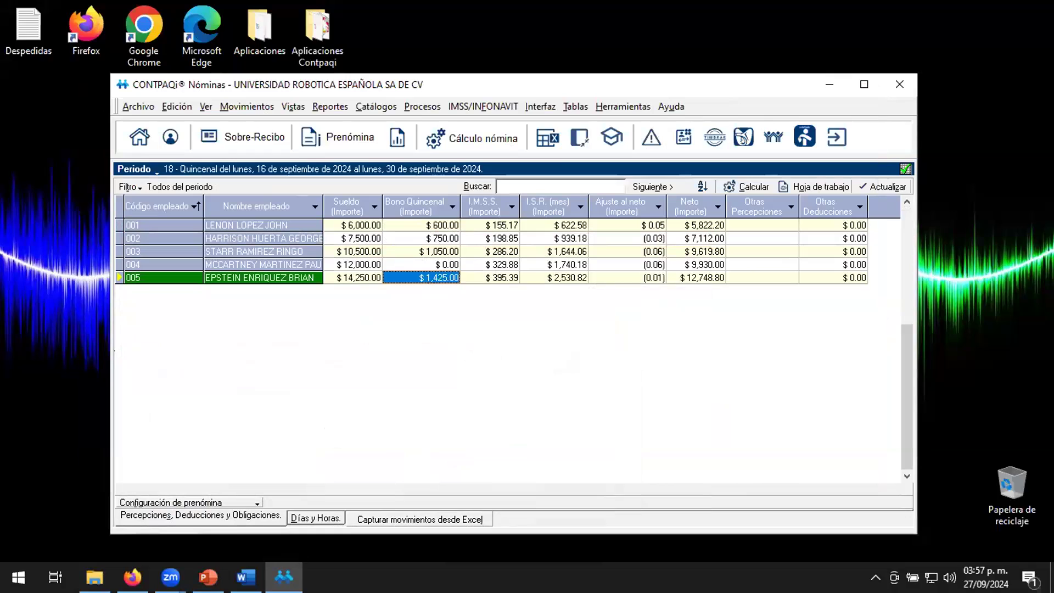
pyautogui.click(439, 228)
pyautogui.click(439, 240)
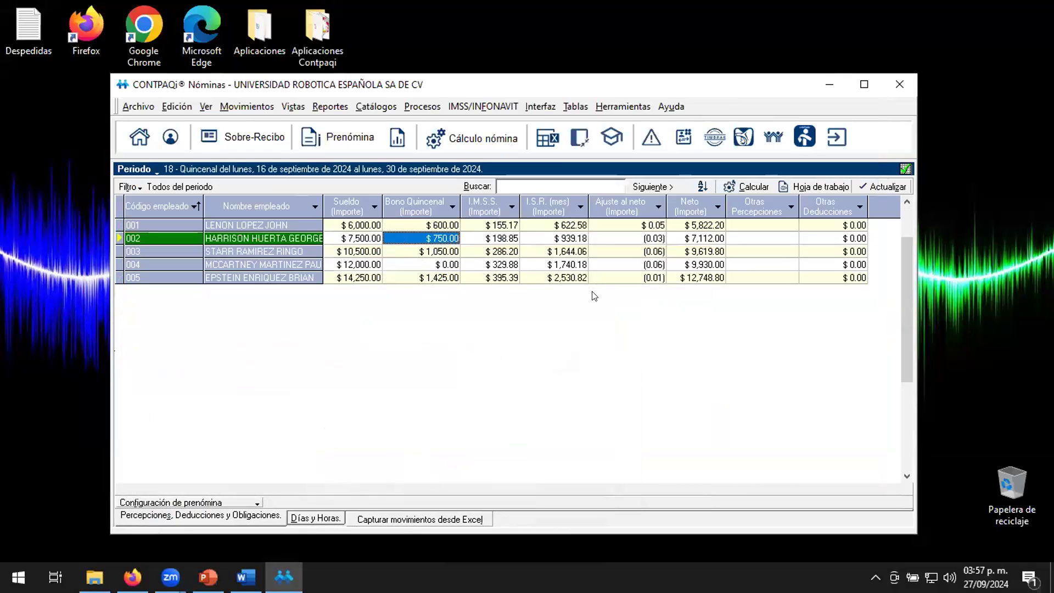
# Open the company tables catalog and check the UMA table's value for 01/02/2024.
pyautogui.click(581, 111)
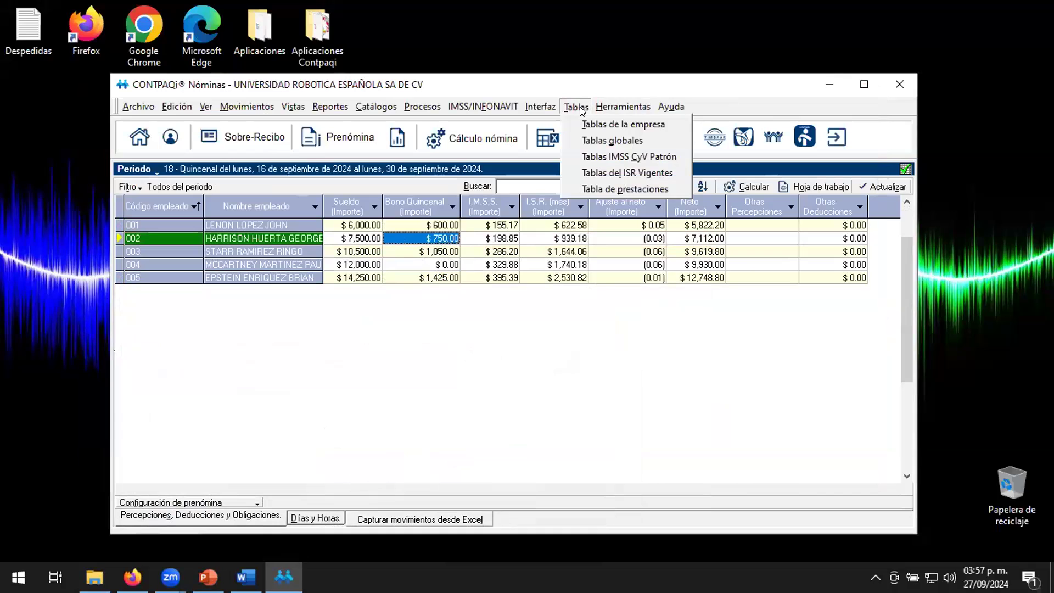
pyautogui.click(585, 121)
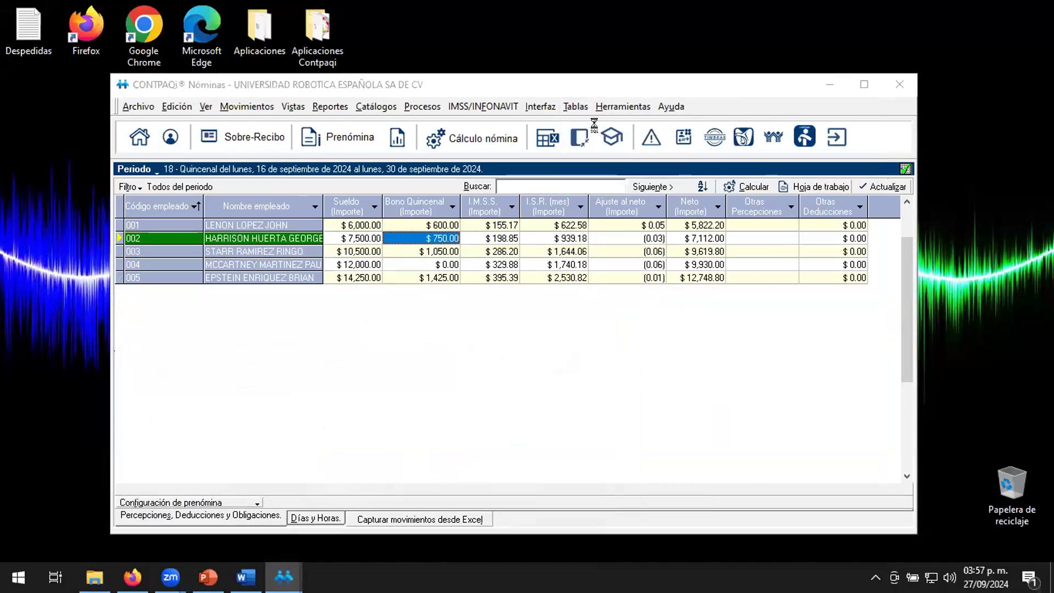
pyautogui.click(303, 375)
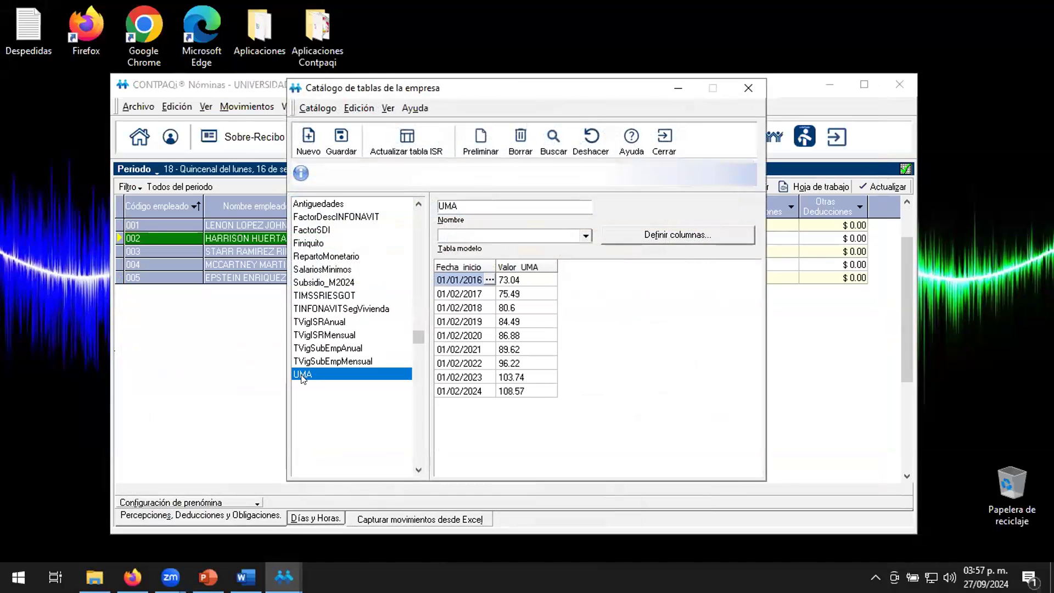
pyautogui.click(522, 391)
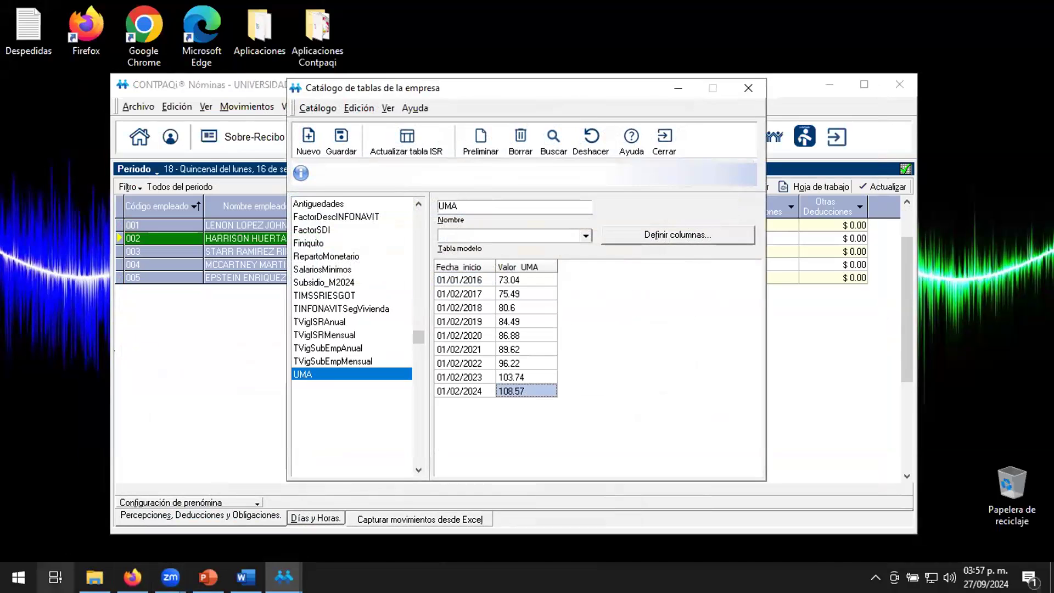
# Open the Windows calculator and multiply 108.57 by 10, minimize it, and close the company tables catalog.
pyautogui.click(18, 577)
pyautogui.write('calc')
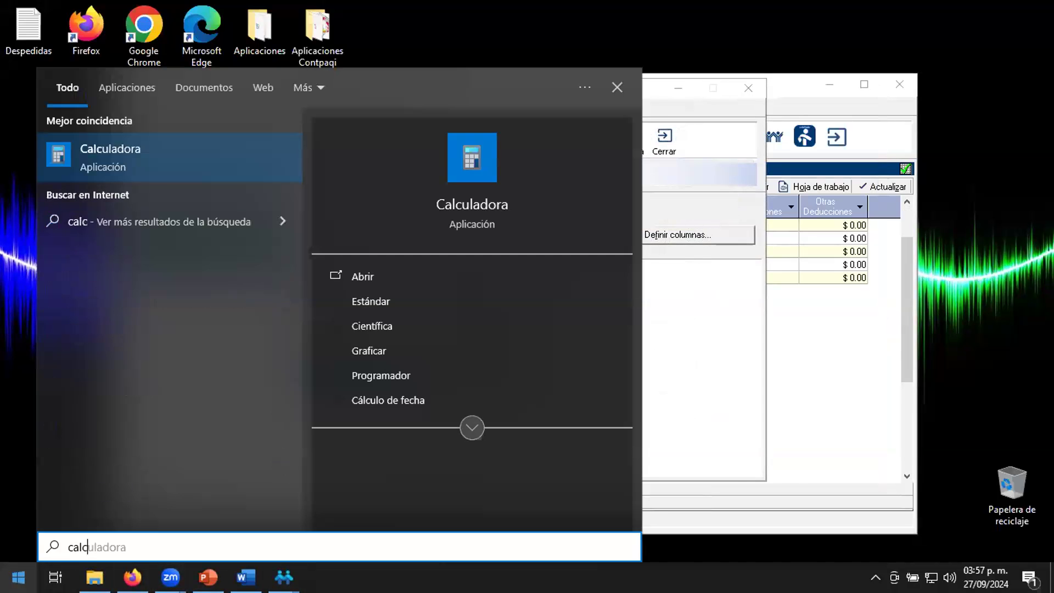
pyautogui.press('Return')
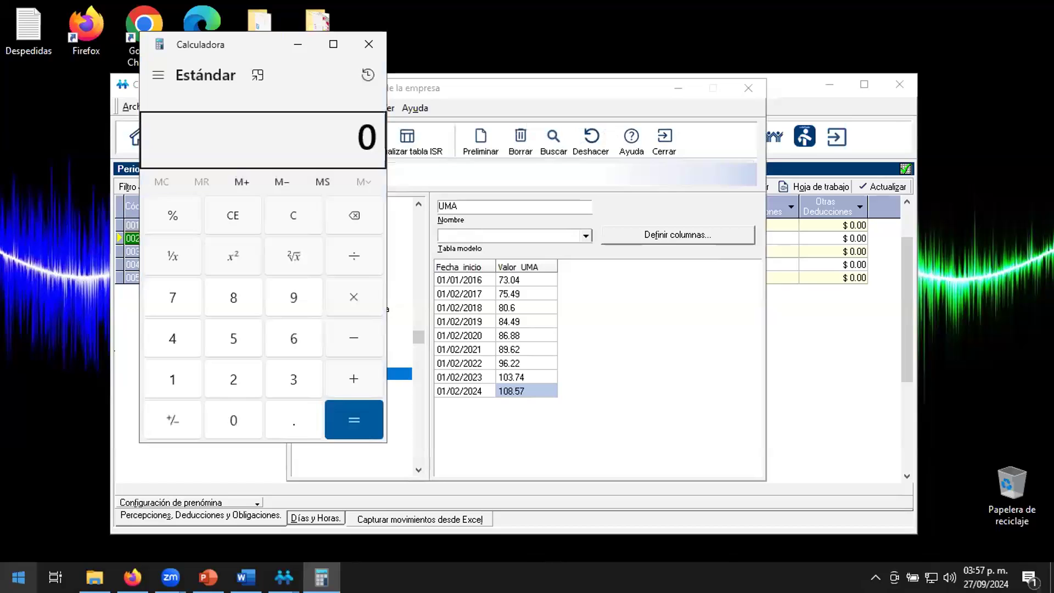
pyautogui.write('108')
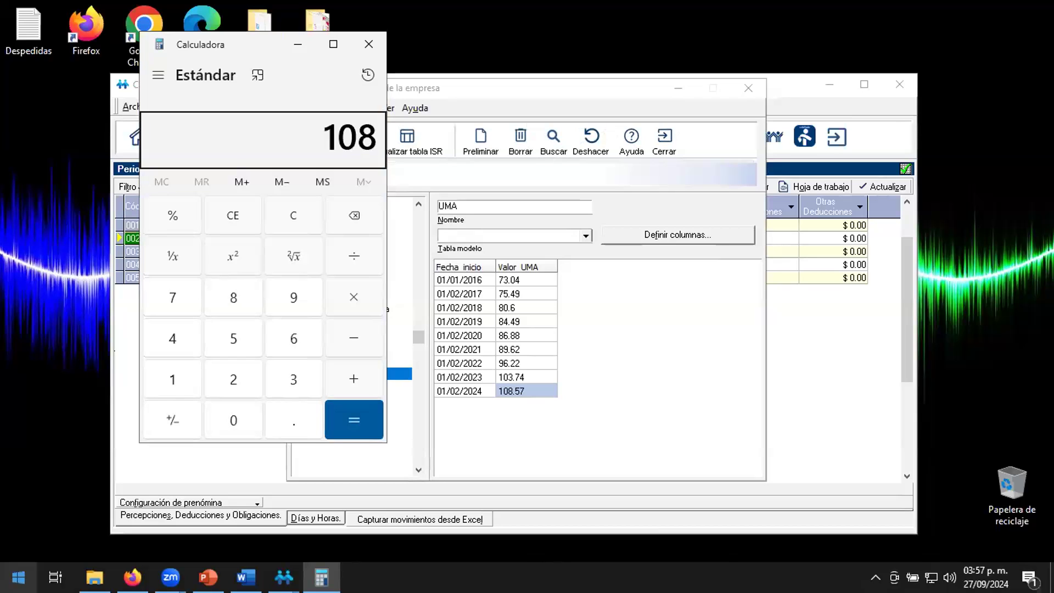
pyautogui.write('.57*10')
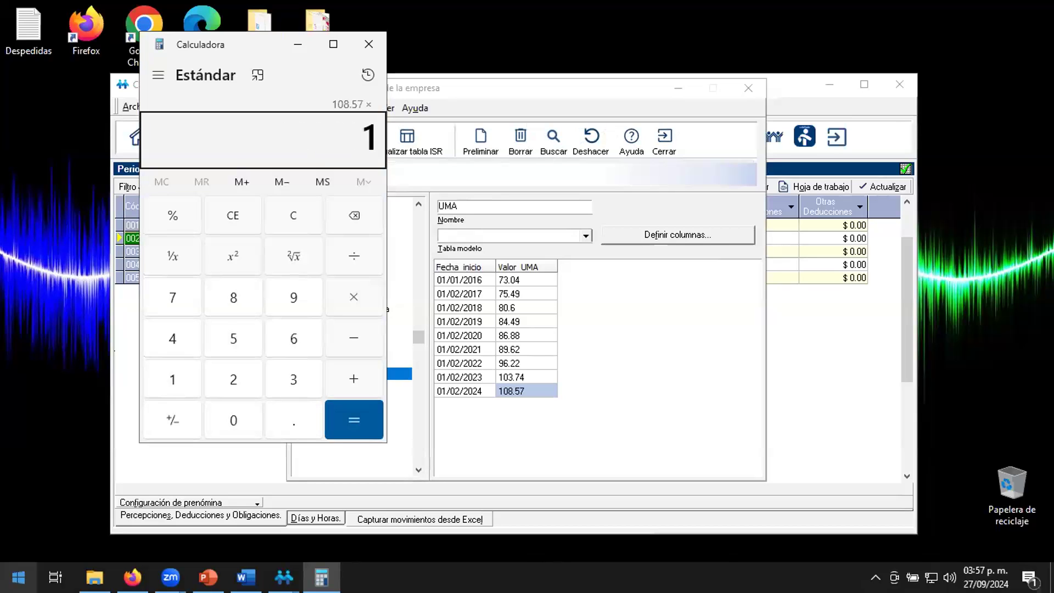
pyautogui.press('Return')
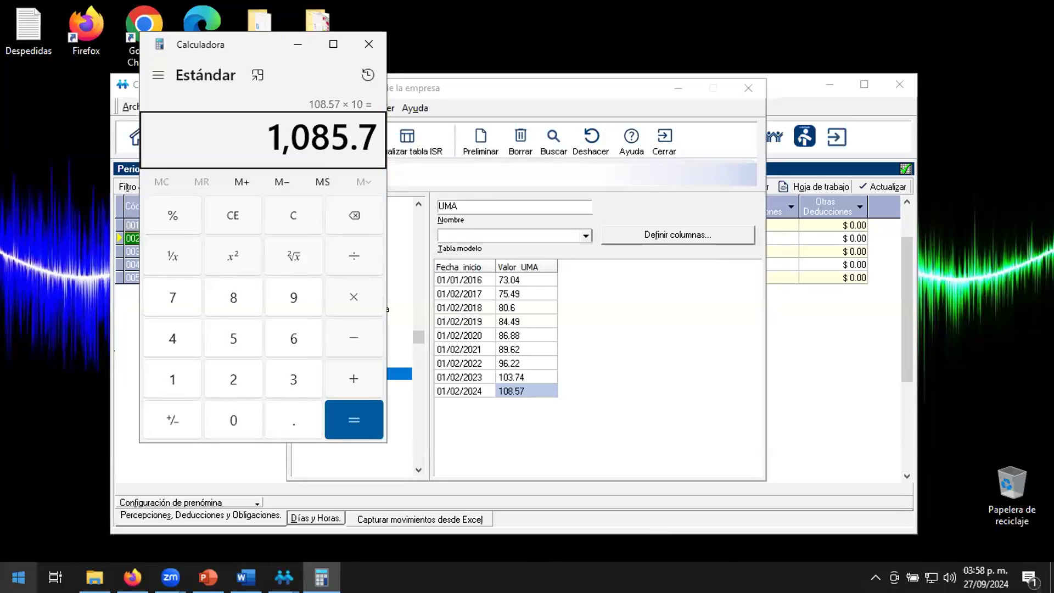
pyautogui.click(299, 43)
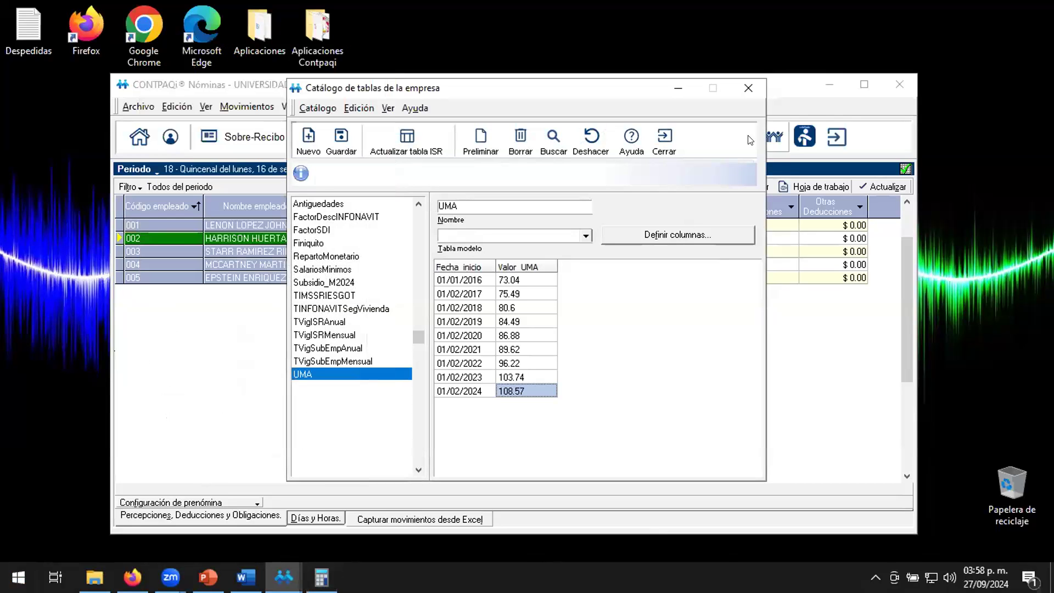
pyautogui.click(663, 145)
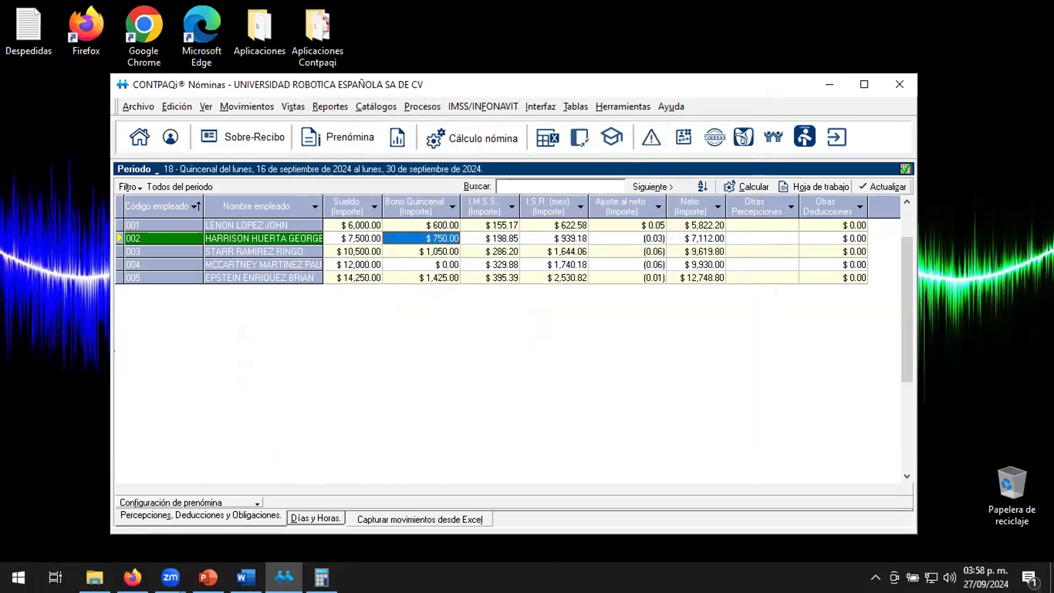
# Open the total amount formula of the Bono Quincenal perception in the expression editor and cut the whole expression.
pyautogui.hotkey('alt', 'c')
pyautogui.click(414, 237)
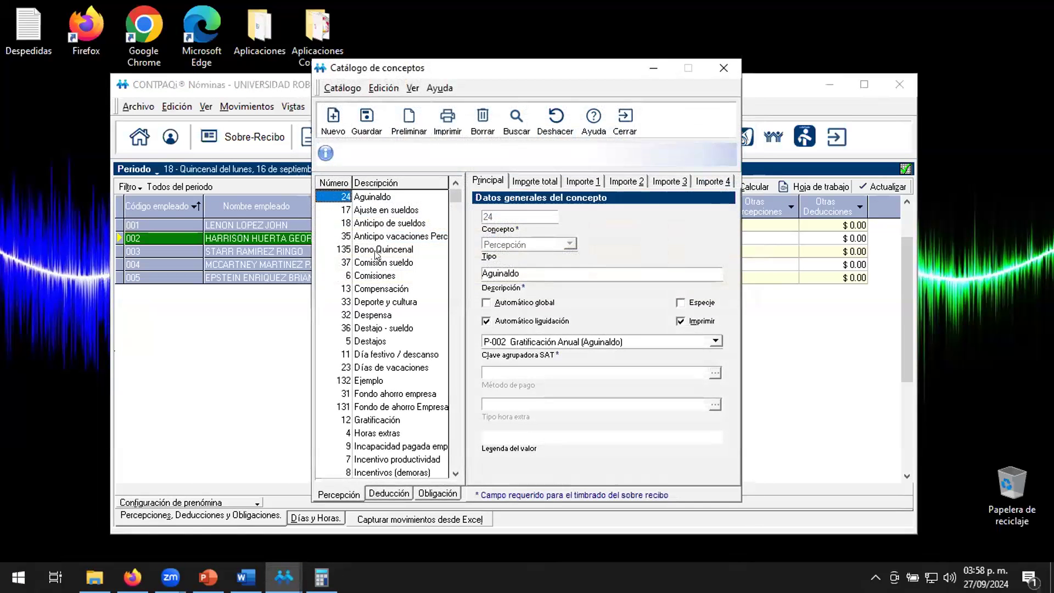
pyautogui.click(379, 251)
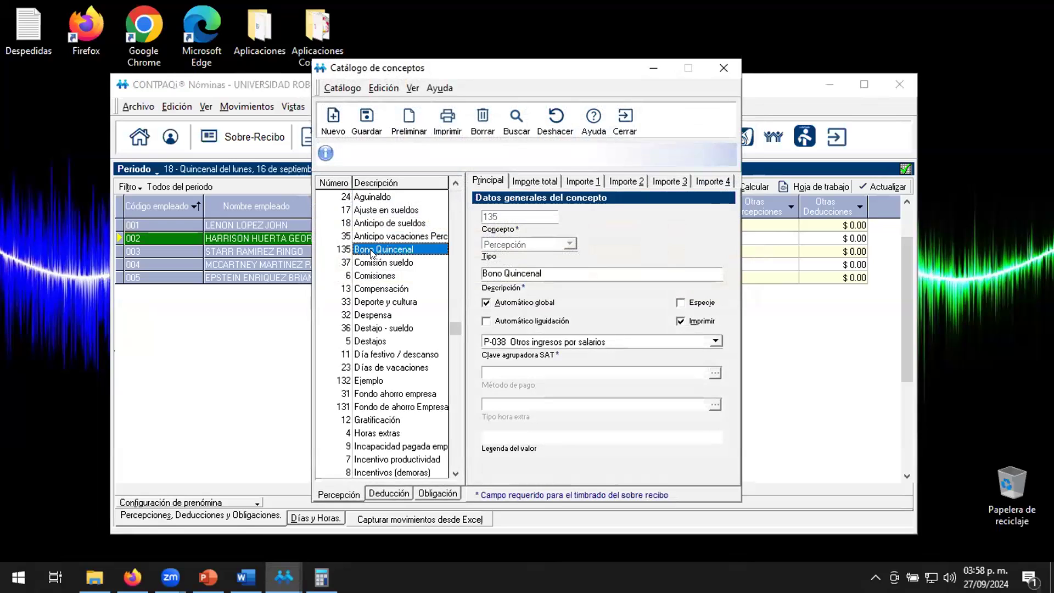
pyautogui.click(535, 181)
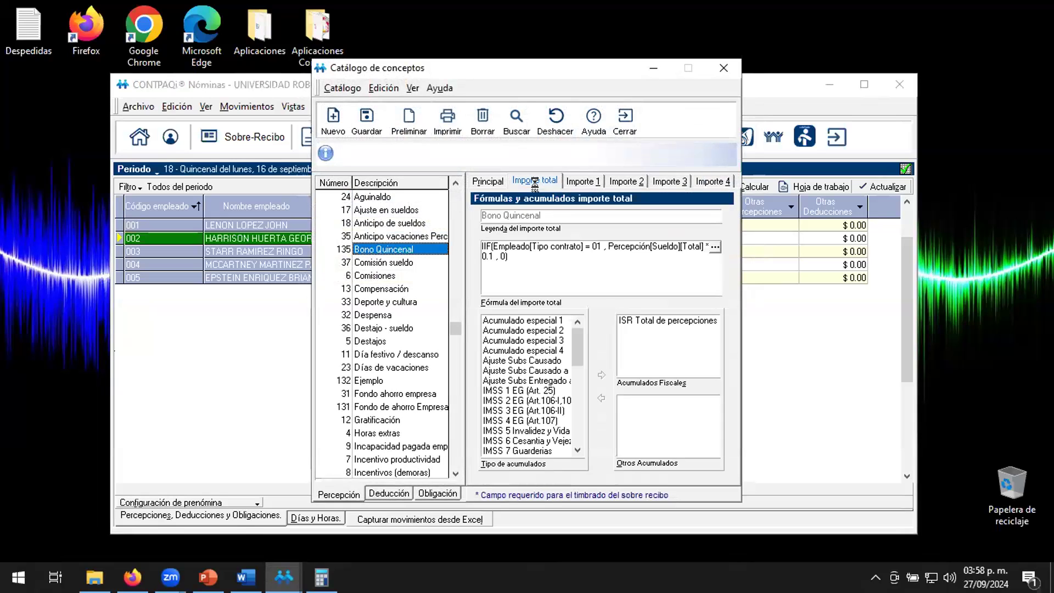
pyautogui.click(714, 247)
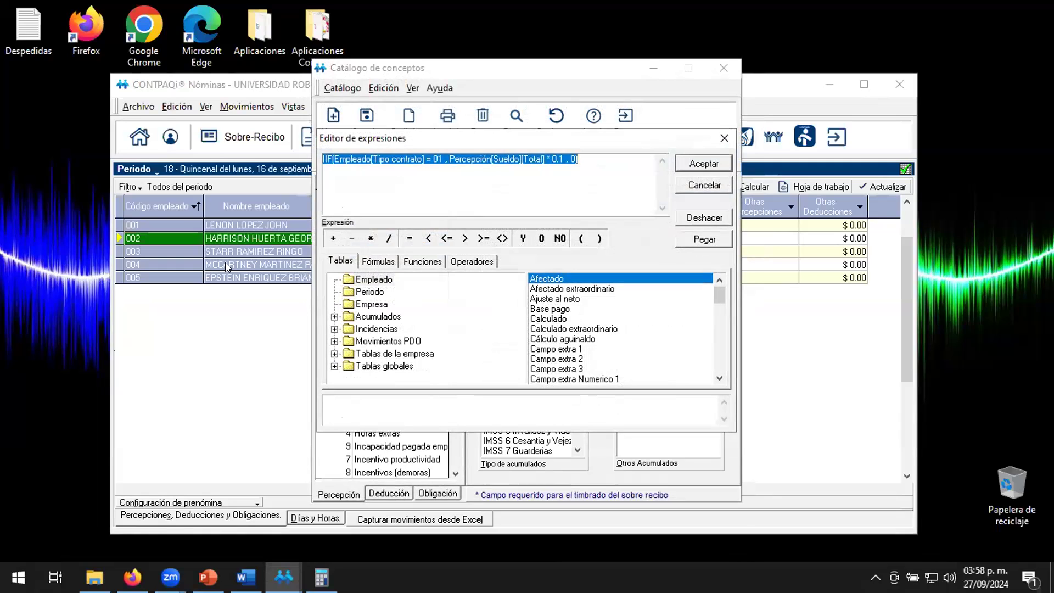
pyautogui.rightClick(423, 162)
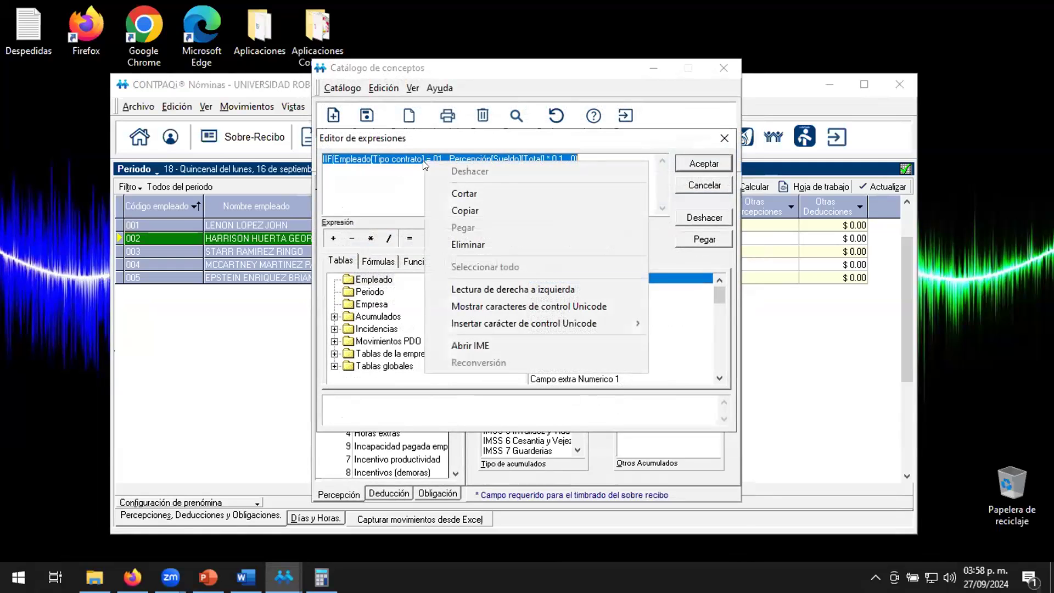
pyautogui.click(472, 193)
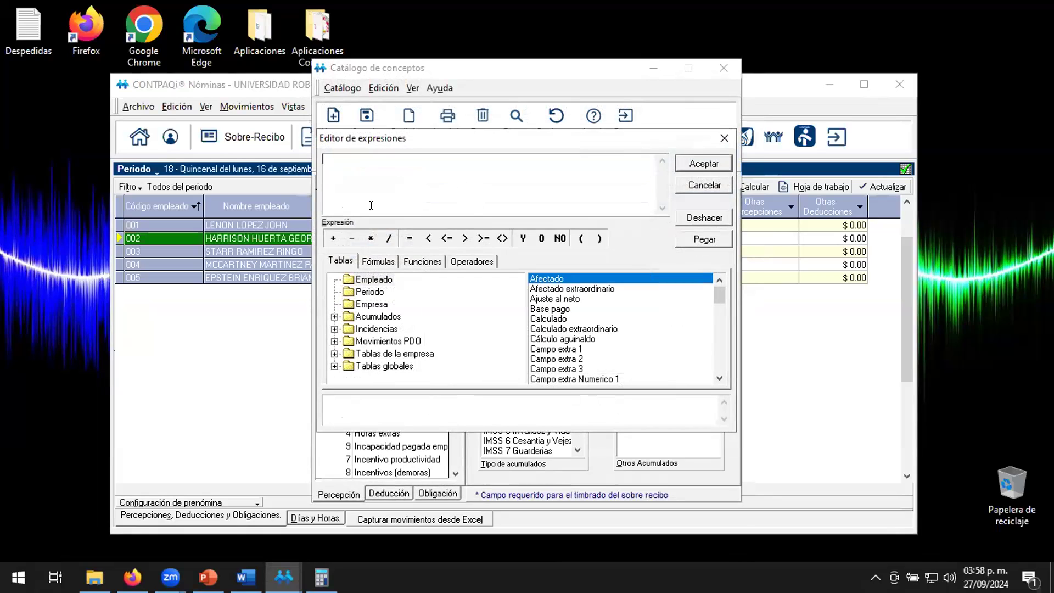
# Insert the MAX function from the programmatic functions into the empty expression.
pyautogui.click(434, 264)
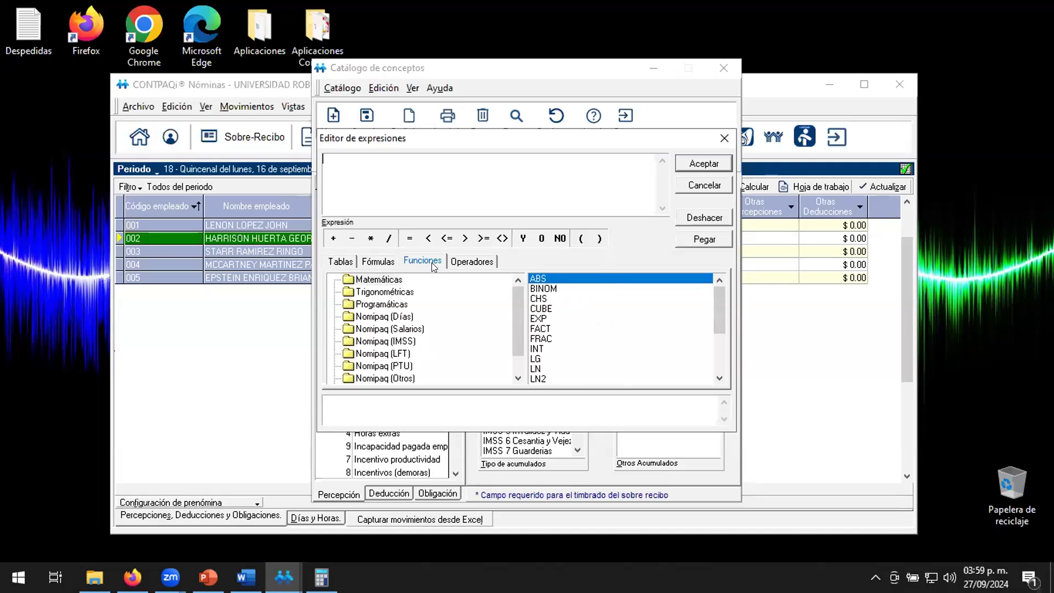
pyautogui.click(378, 305)
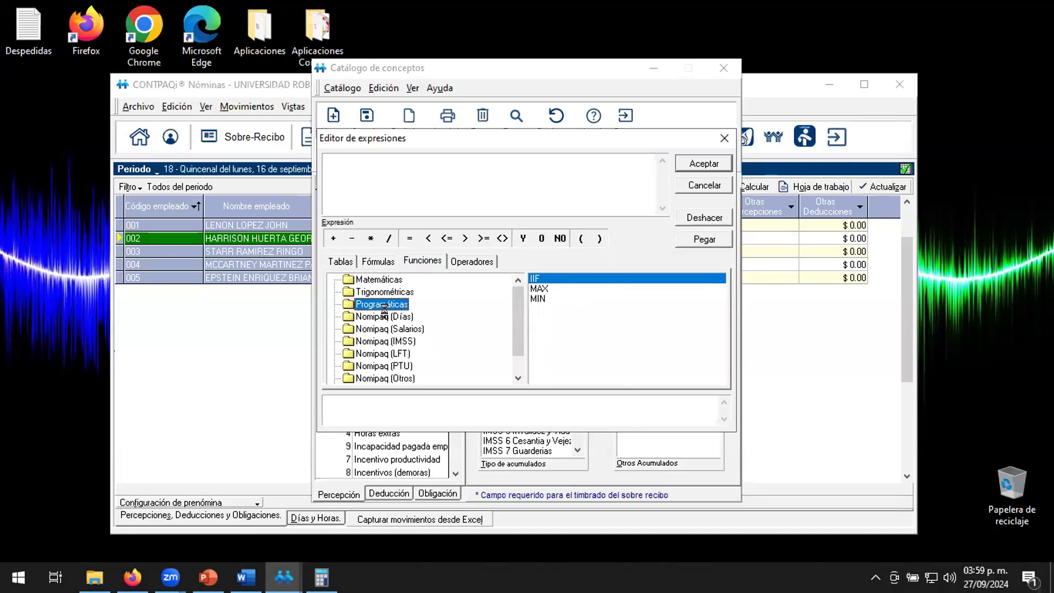
pyautogui.click(544, 288)
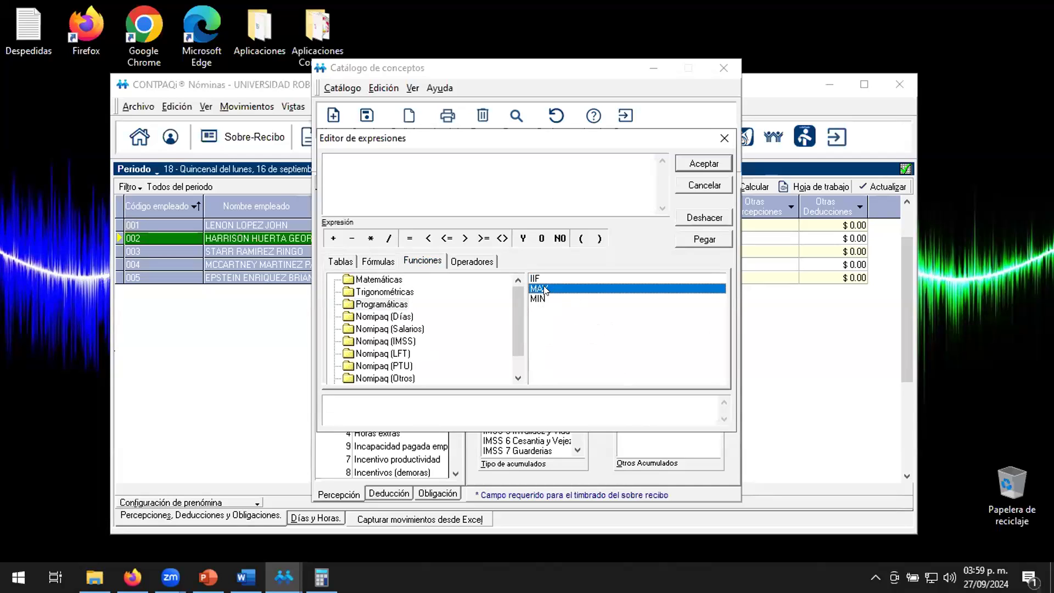
pyautogui.doubleClick(545, 289)
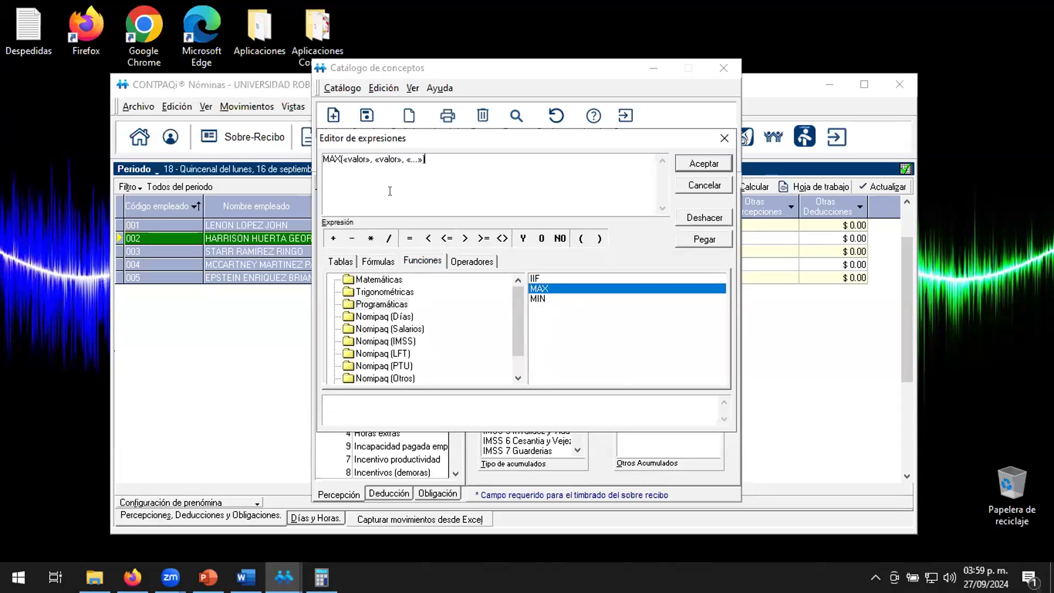
# Consult the calculator, try 1085 as the MAX function's first argument, and clear that argument.
pyautogui.click(321, 577)
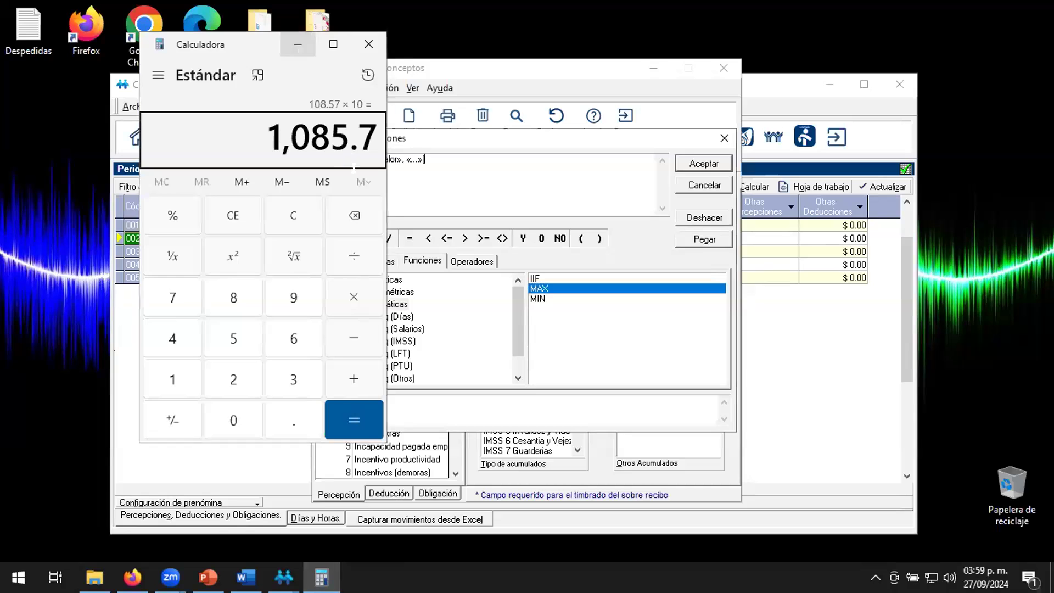
pyautogui.press('super+Down')
pyautogui.doubleClick(355, 160)
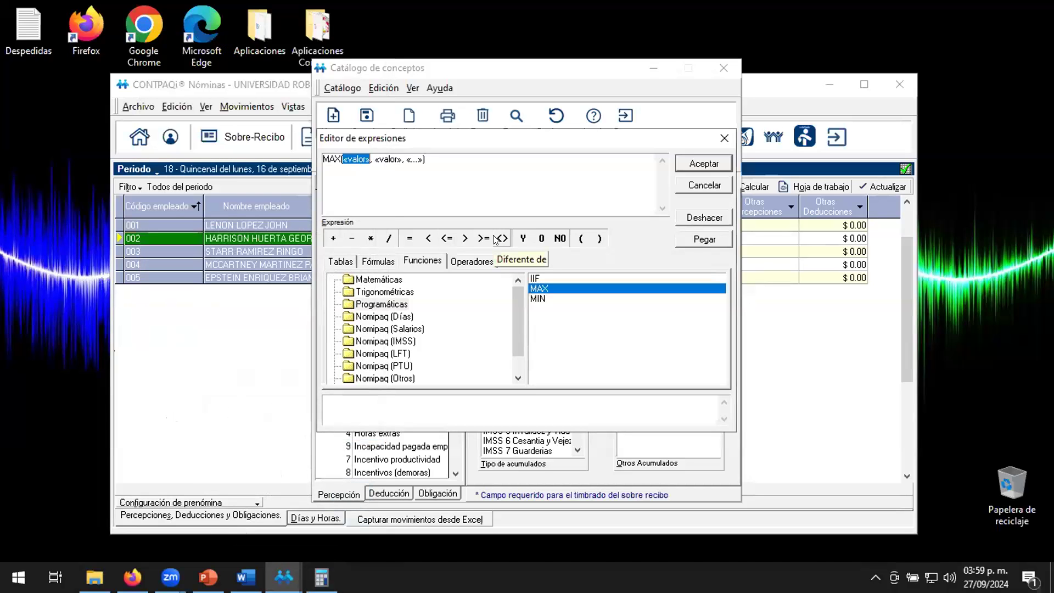
pyautogui.write('1085')
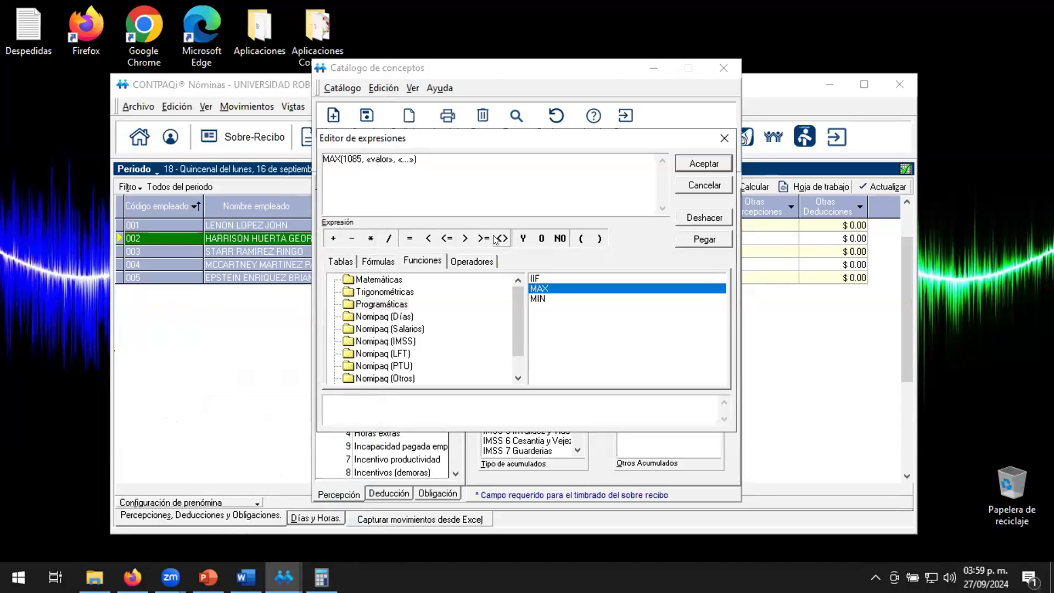
pyautogui.press('BackSpace')
pyautogui.press('BackSpace')
pyautogui.press('BackSpace')
pyautogui.press('BackSpace')
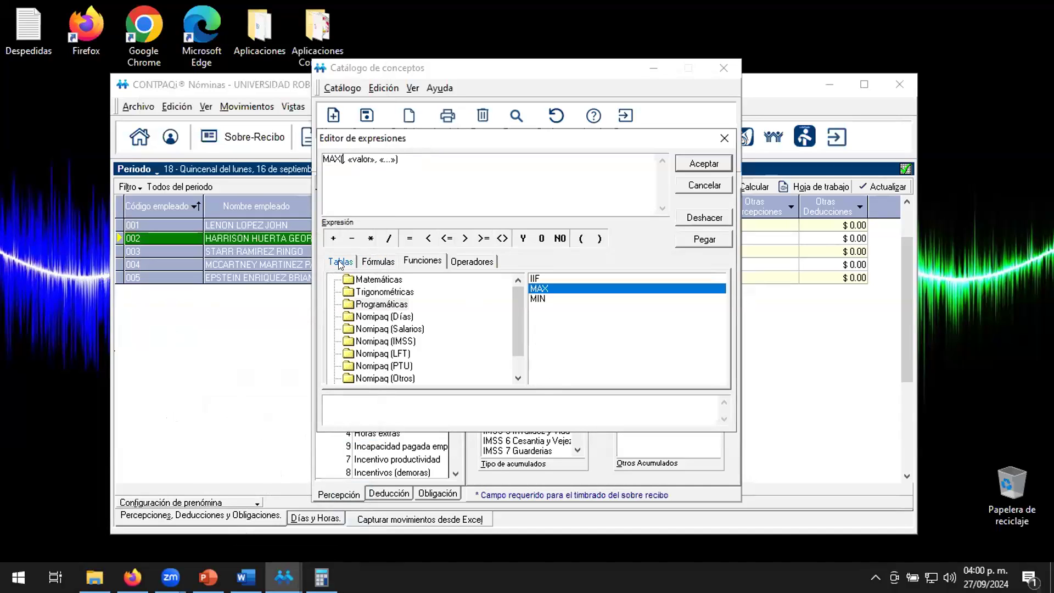
# Insert the general Sueldos y Salarios formula UMA as the MAX function's first argument.
pyautogui.click(384, 264)
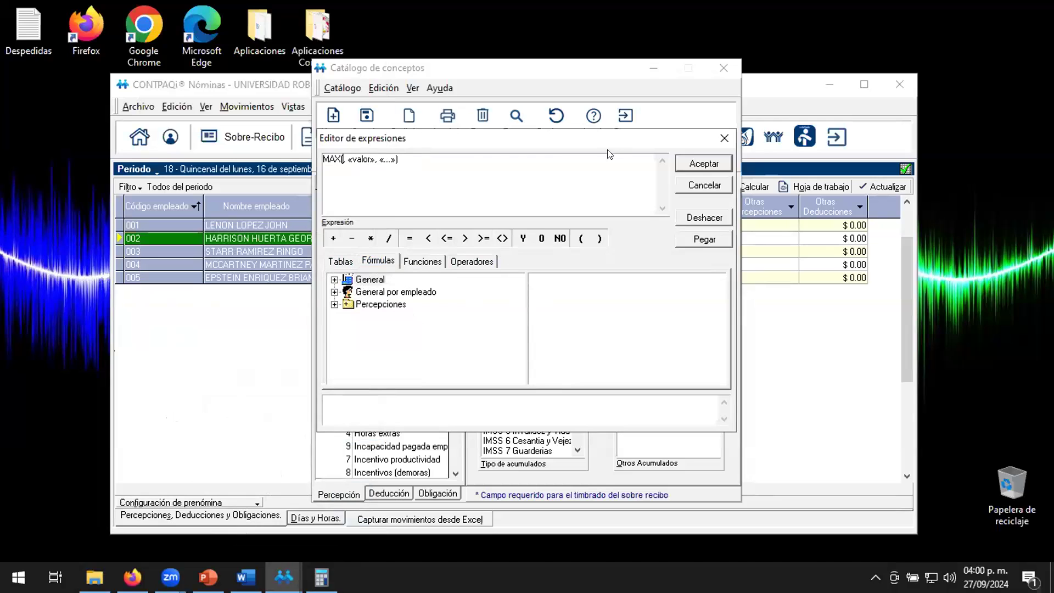
pyautogui.click(335, 279)
pyautogui.click(392, 304)
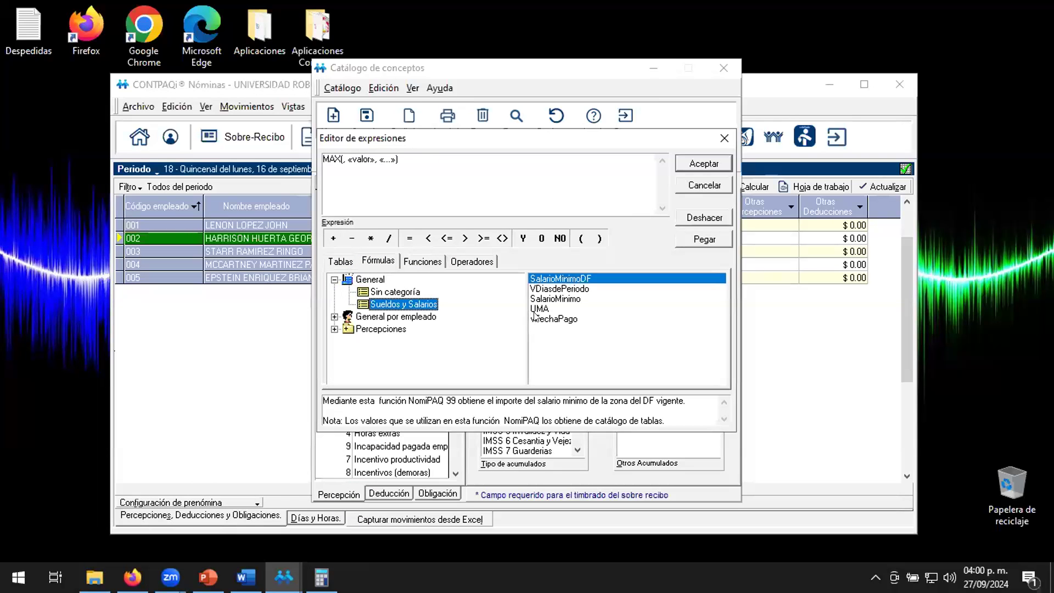
pyautogui.doubleClick(539, 308)
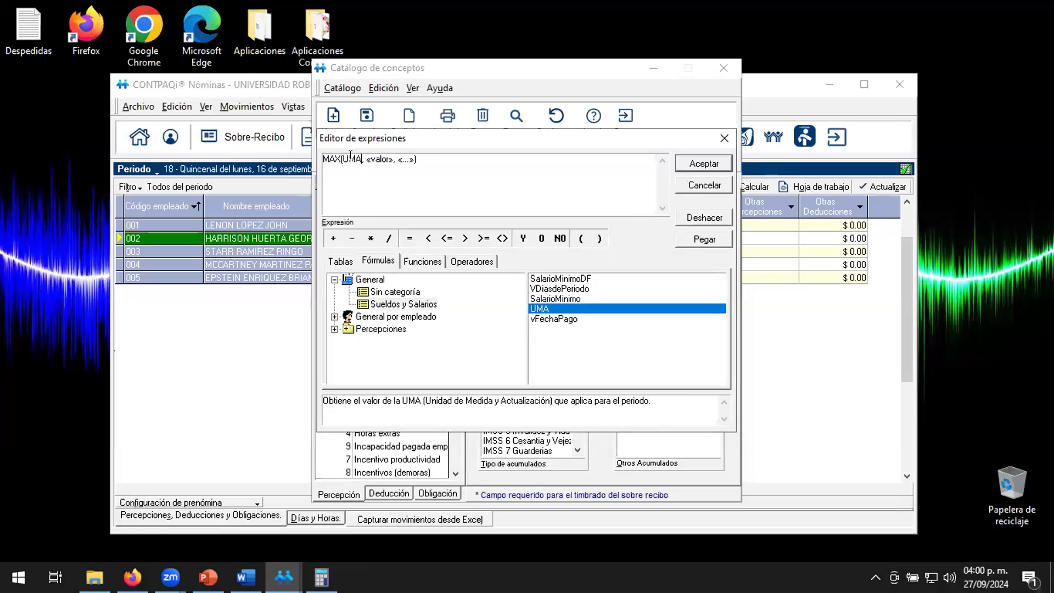
# Consult the calculator and the Requerimiento 4 slide in PowerPoint, and multiply UMA by 10 in the CONTPAQi Nóminas expression.
pyautogui.click(321, 577)
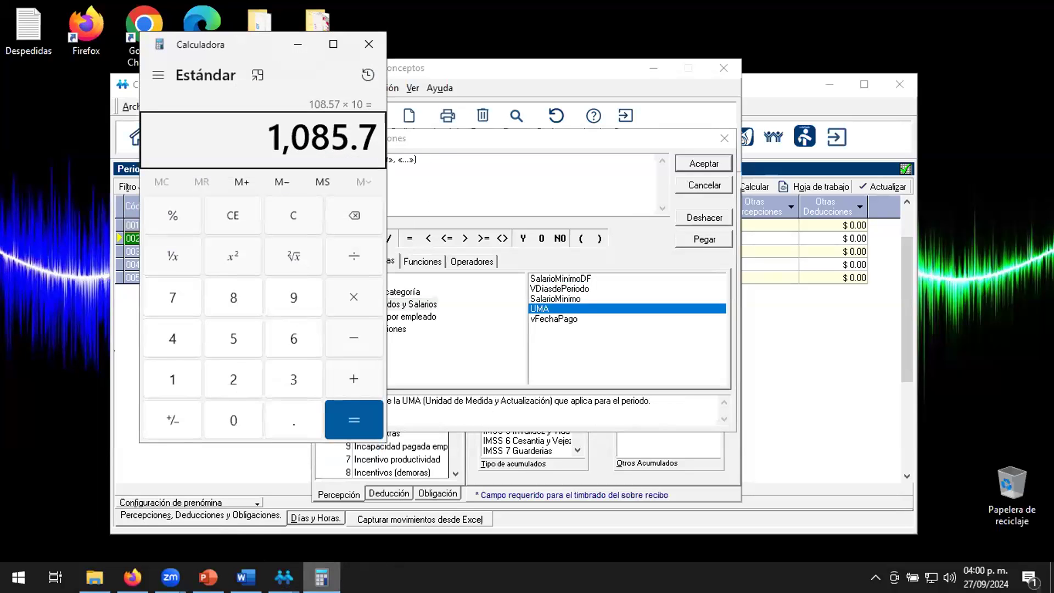
pyautogui.click(298, 44)
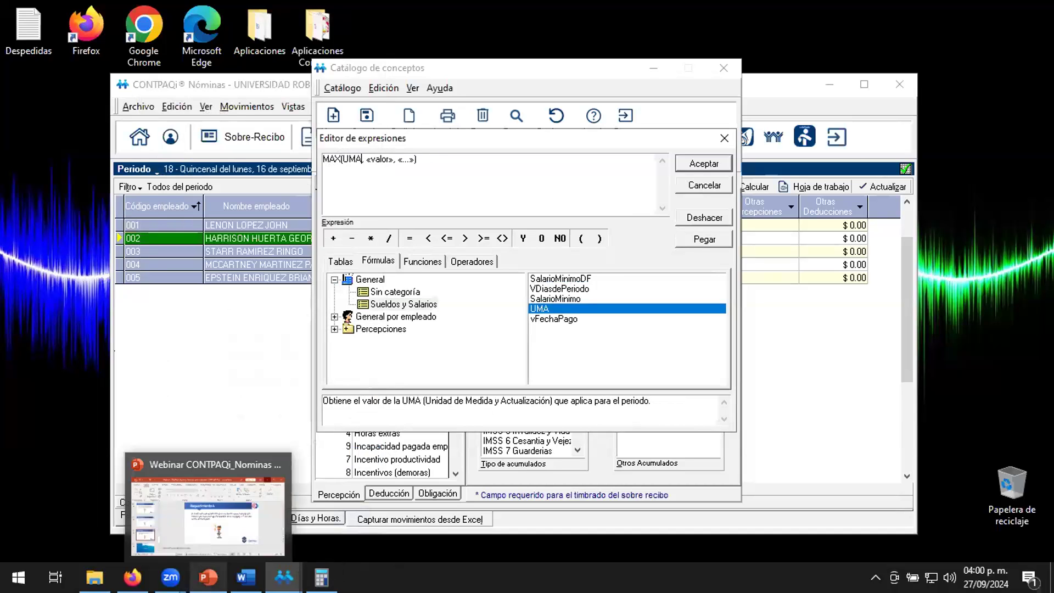
pyautogui.click(207, 576)
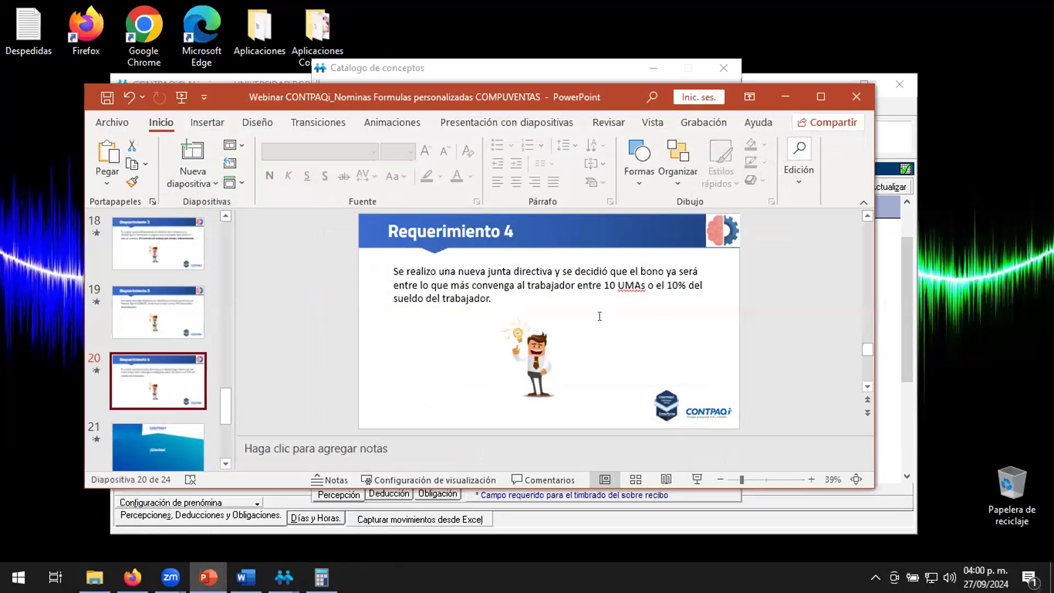
pyautogui.click(785, 96)
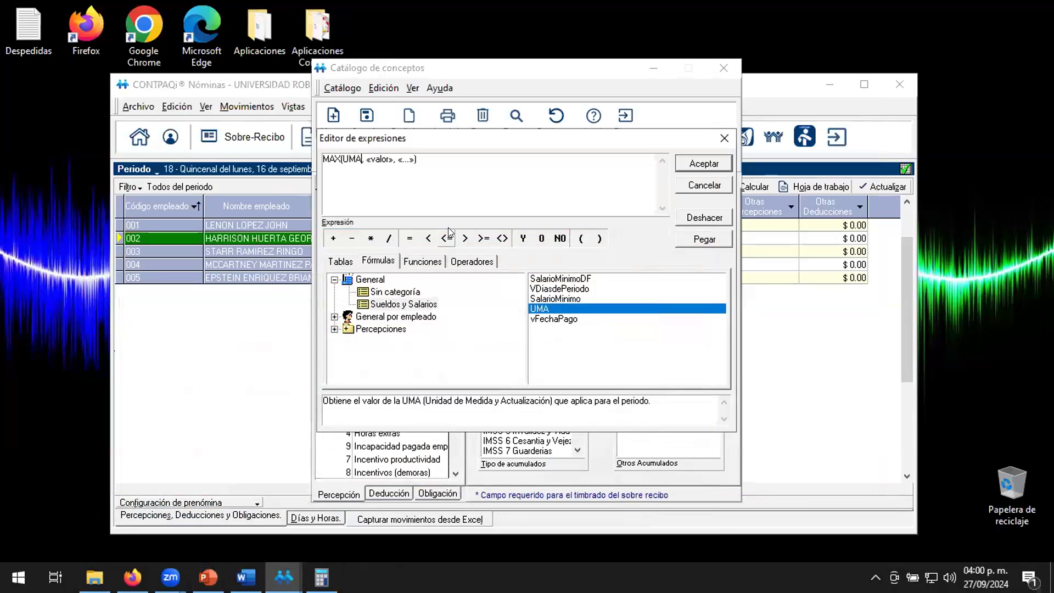
pyautogui.moveTo(323, 401); pyautogui.dragTo(357, 394)
pyautogui.click(362, 159)
pyautogui.write('*10')
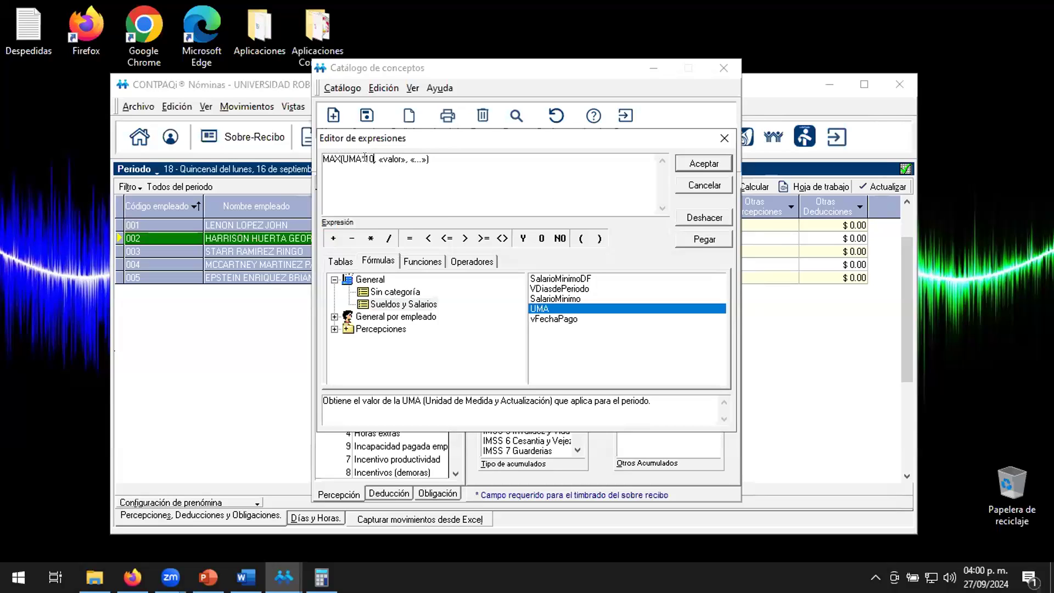
# Paste the cut IIF expression as MAX's second argument, remove the leftover third placeholder and accept the formula.
pyautogui.doubleClick(388, 160)
pyautogui.hotkey('ctrl', 'v')
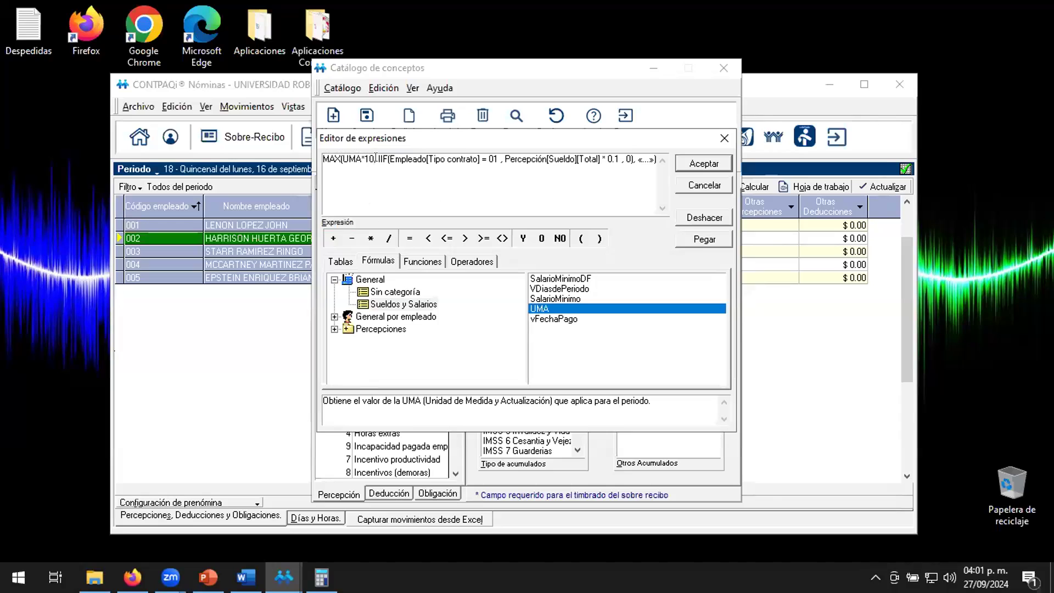
pyautogui.moveTo(375, 158); pyautogui.dragTo(434, 159)
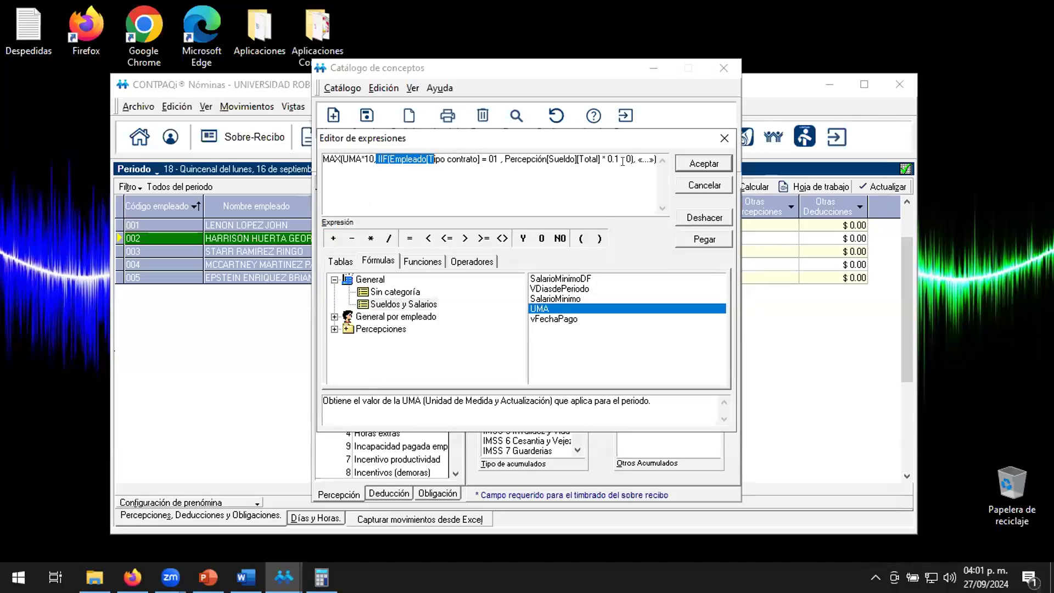
pyautogui.moveTo(635, 160); pyautogui.dragTo(653, 160)
pyautogui.press('Delete')
pyautogui.click(686, 167)
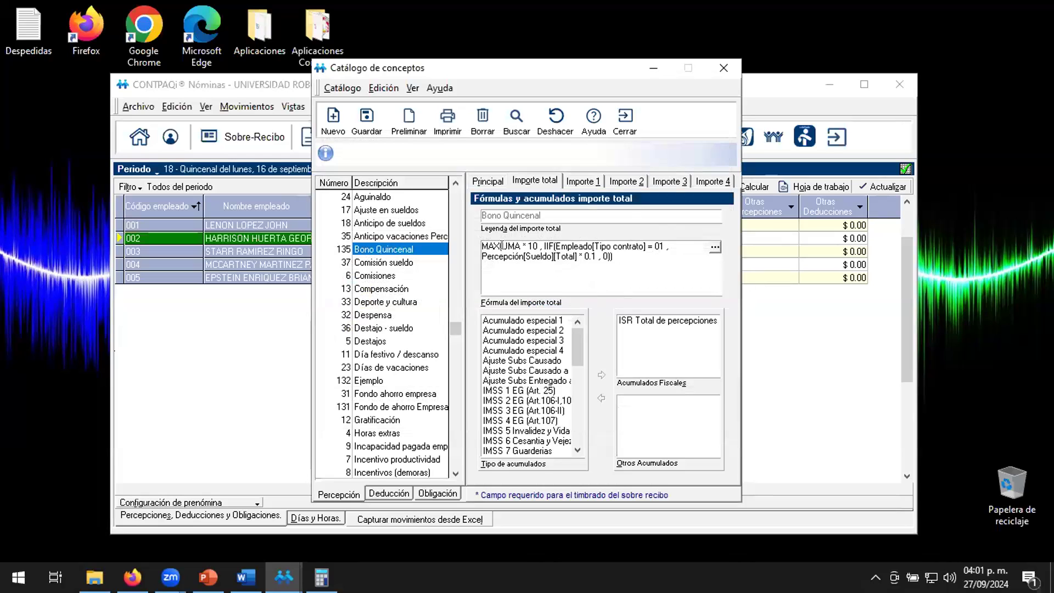
# Recheck the MAX formula in the expression editor, accept it and save the Bono Quincenal concept.
pyautogui.moveTo(507, 245); pyautogui.dragTo(535, 243)
pyautogui.click(552, 257)
pyautogui.click(714, 247)
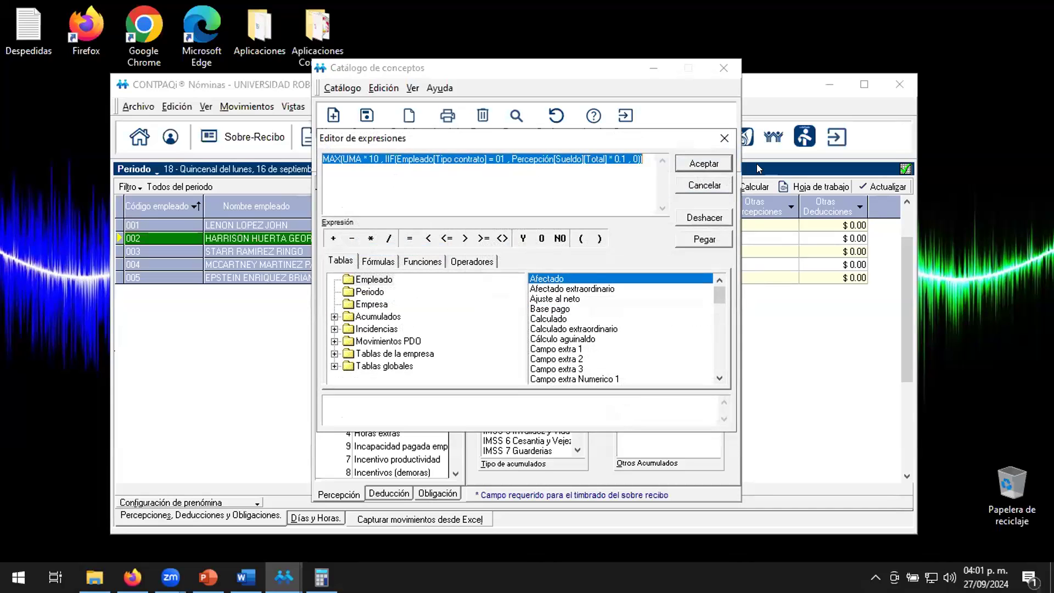
pyautogui.click(707, 166)
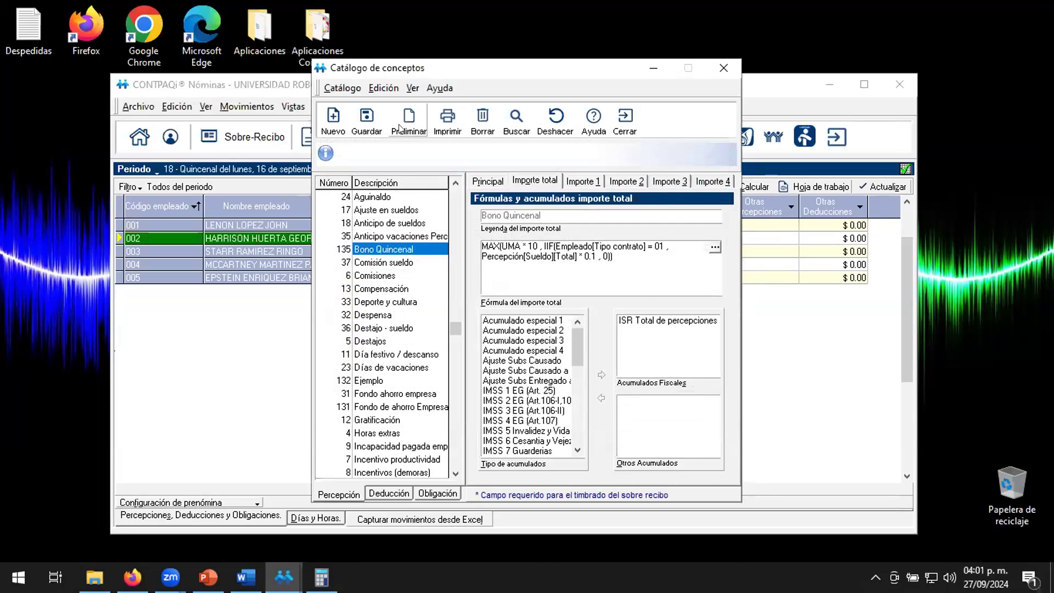
pyautogui.click(371, 130)
# Examine the Programáticas functions IIF, MAX and MIN in the expression editor for Bono Quincenal's total amount formula.
pyautogui.click(714, 247)
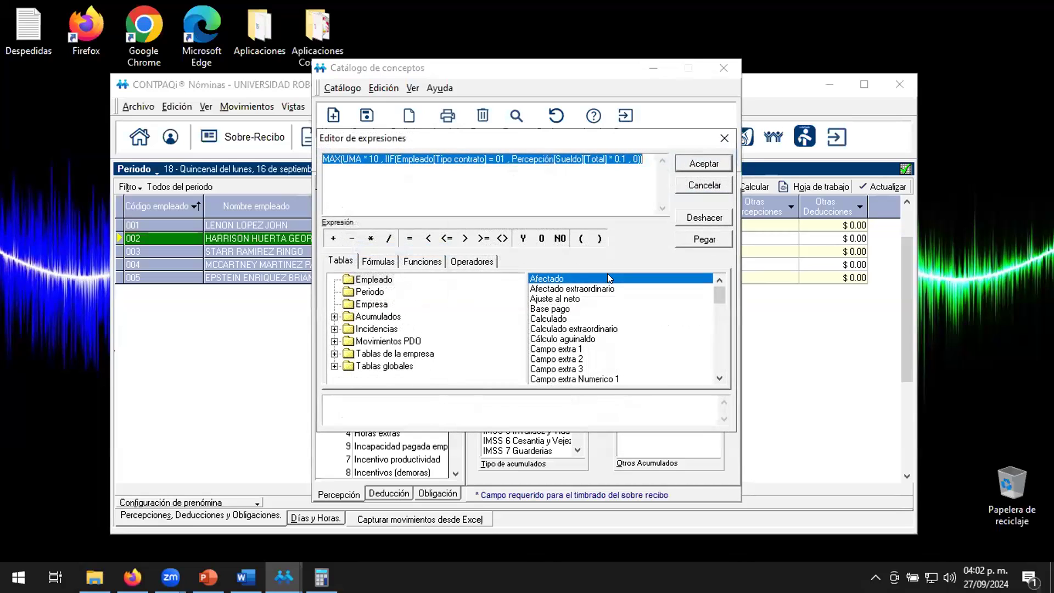
pyautogui.click(388, 261)
pyautogui.click(421, 261)
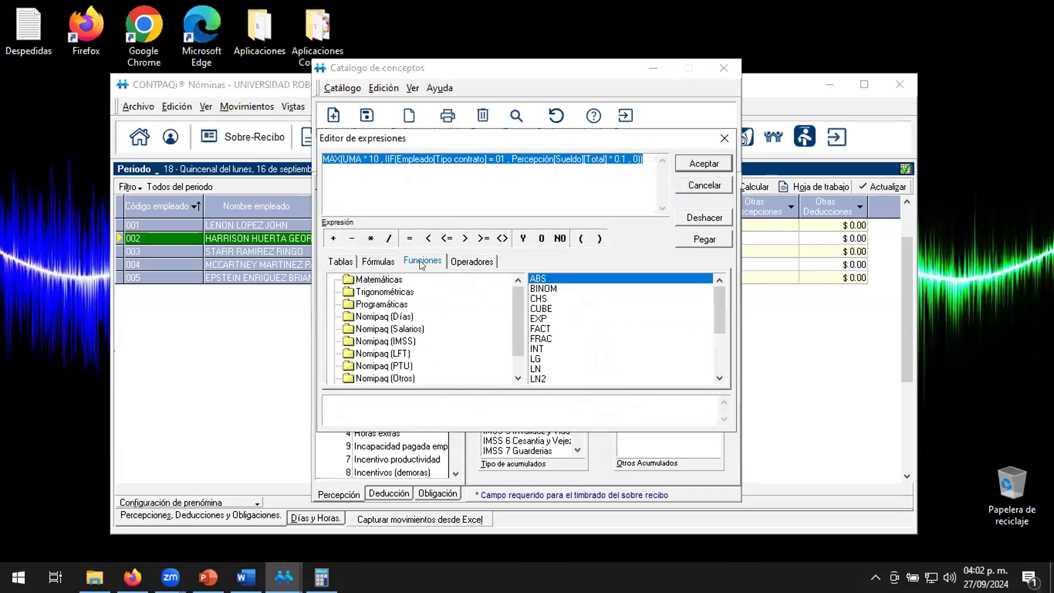
pyautogui.click(384, 304)
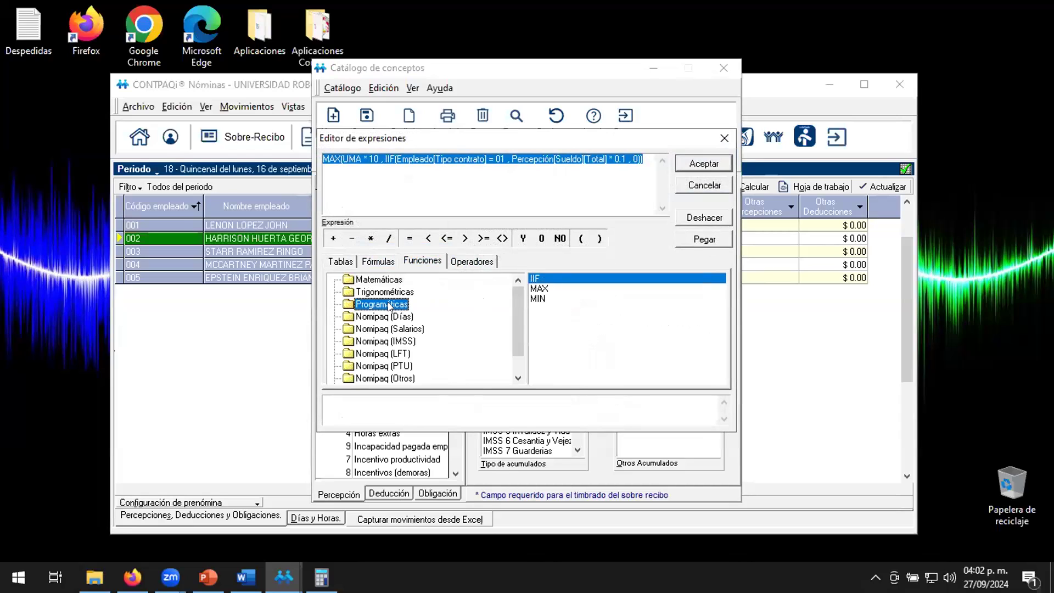
pyautogui.click(548, 288)
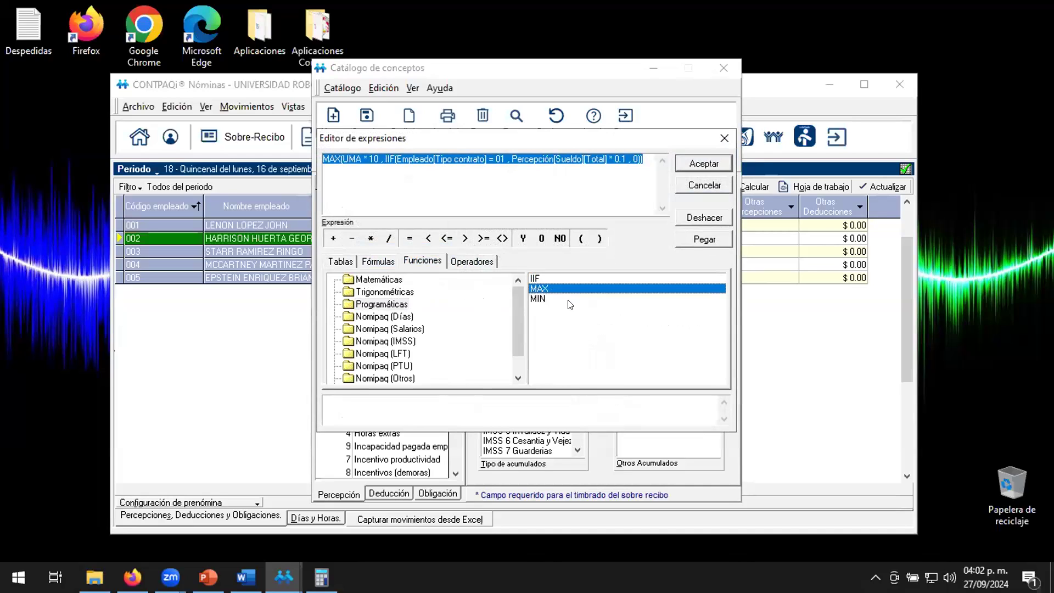
pyautogui.press('Up')
pyautogui.press('Down')
pyautogui.press('Down')
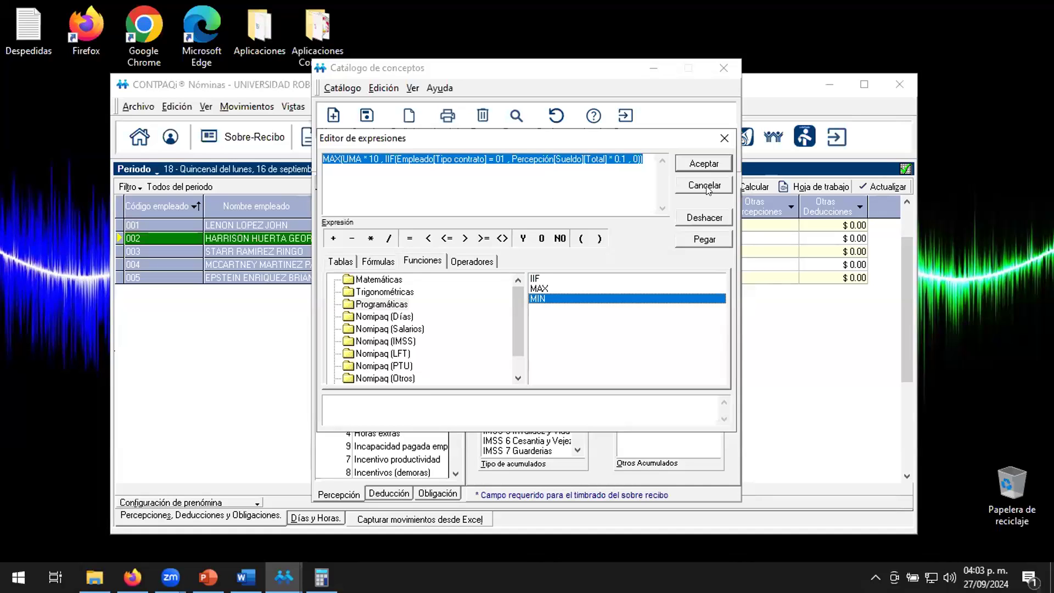
# Accept the Bono Quincenal formula, then save the concept and close the concept catalogue.
pyautogui.click(703, 163)
pyautogui.click(374, 128)
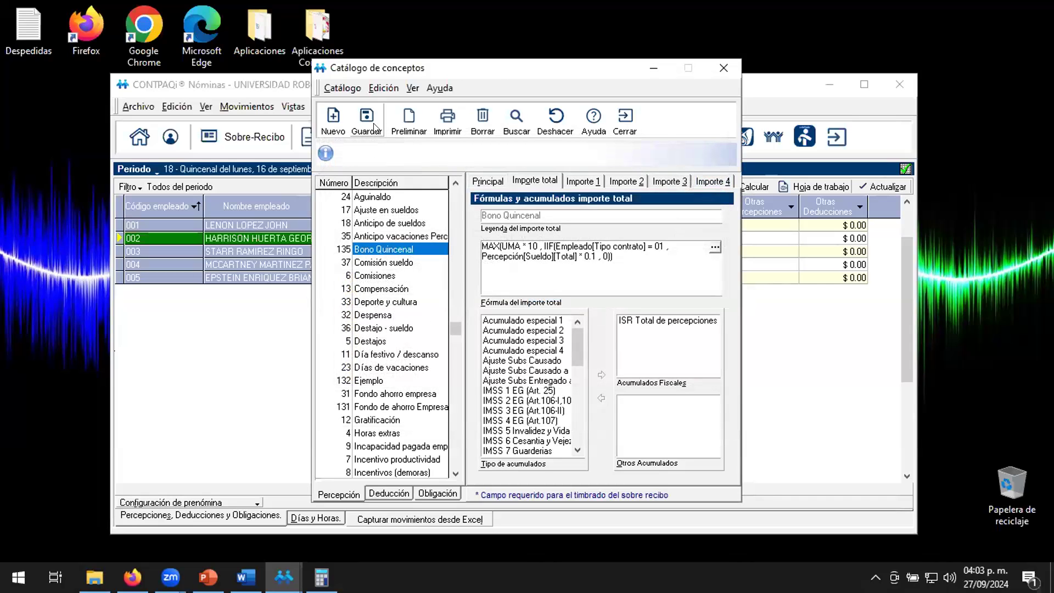
pyautogui.click(625, 118)
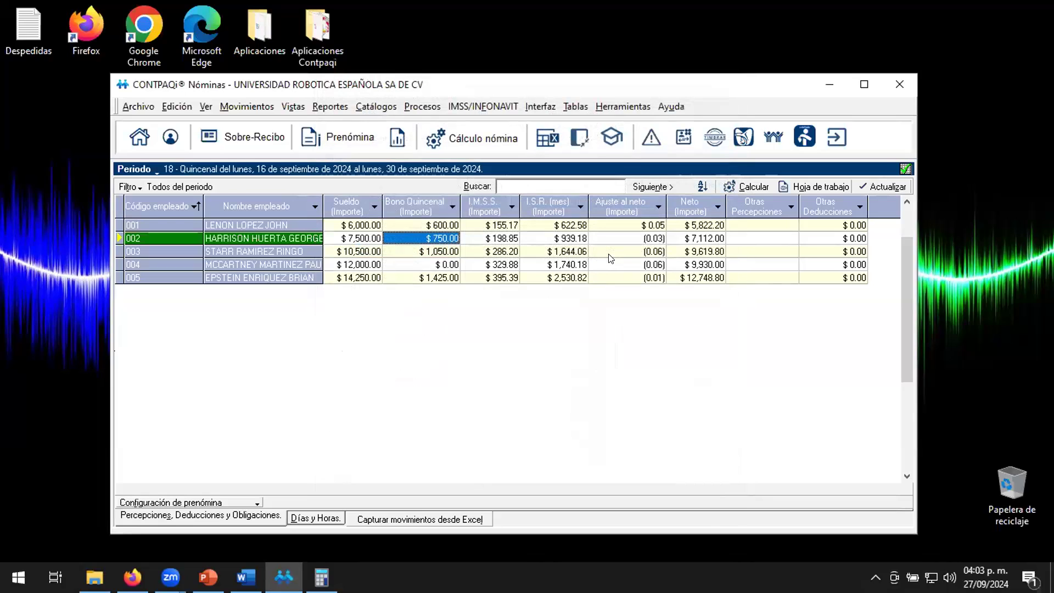